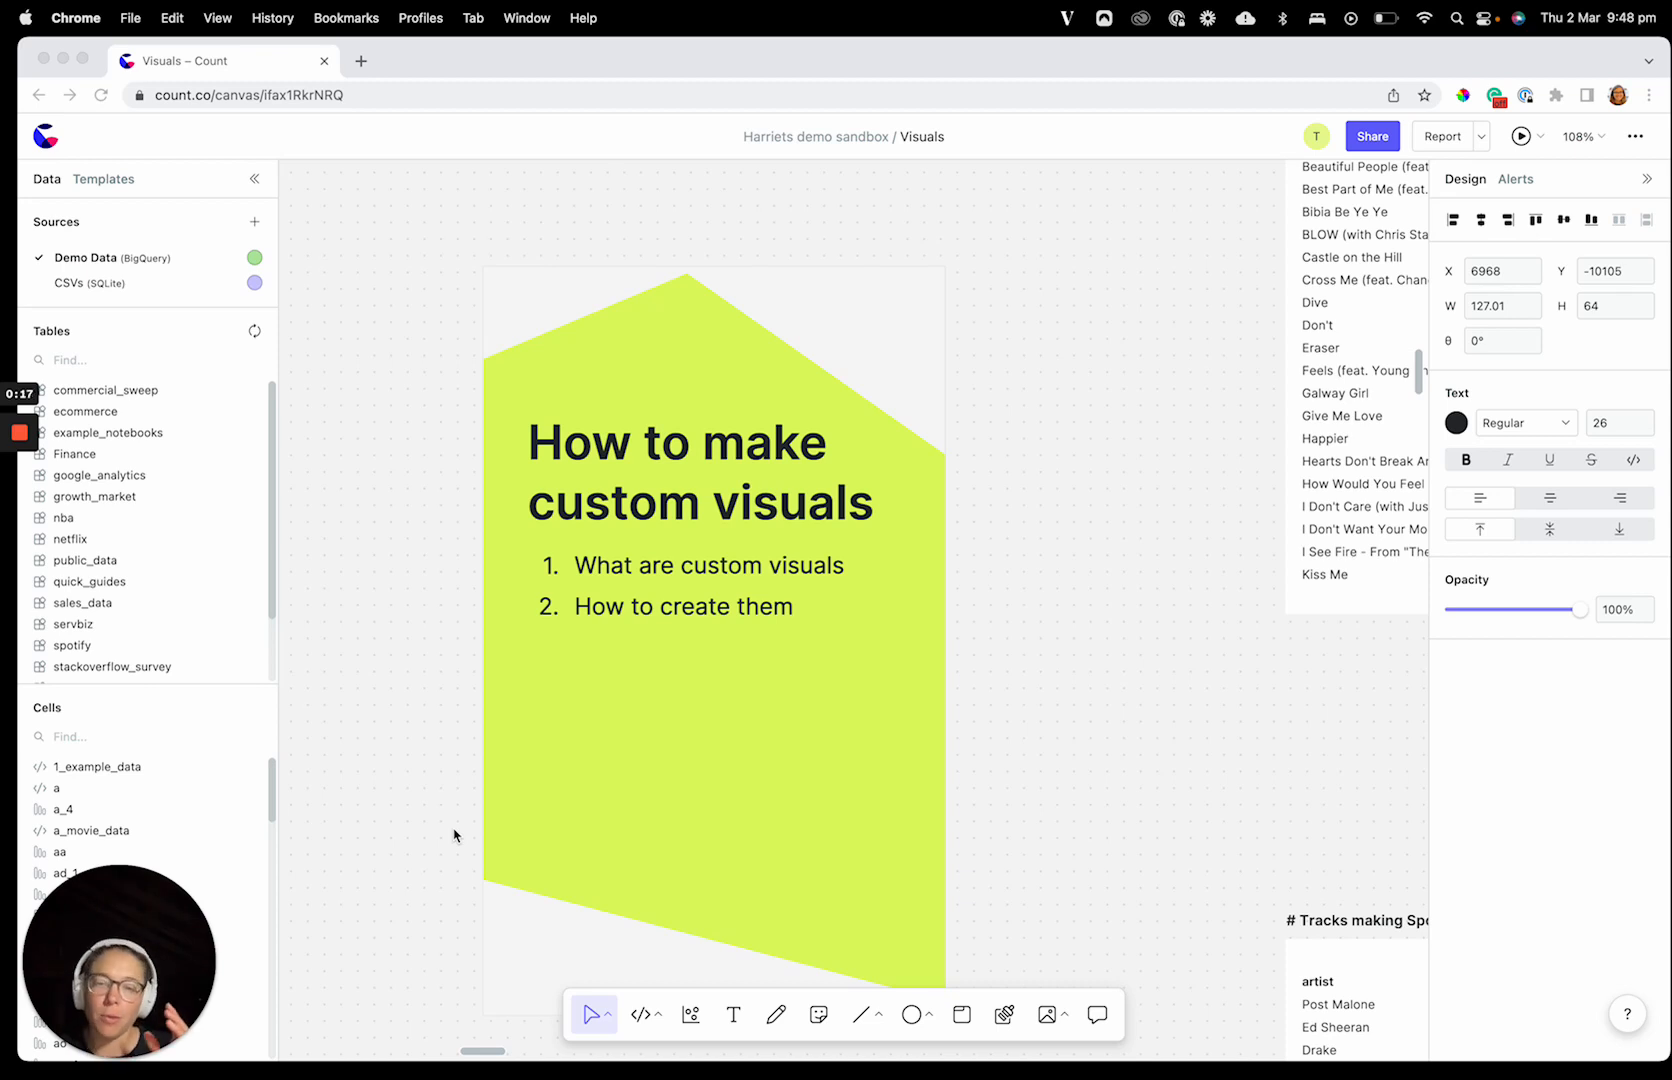
# Step: Examine the example Spotify charts and the London Temperature by Month of Year chart beside the title card
pyautogui.click(416, 502)
pyautogui.scroll(-3, 415, 505)
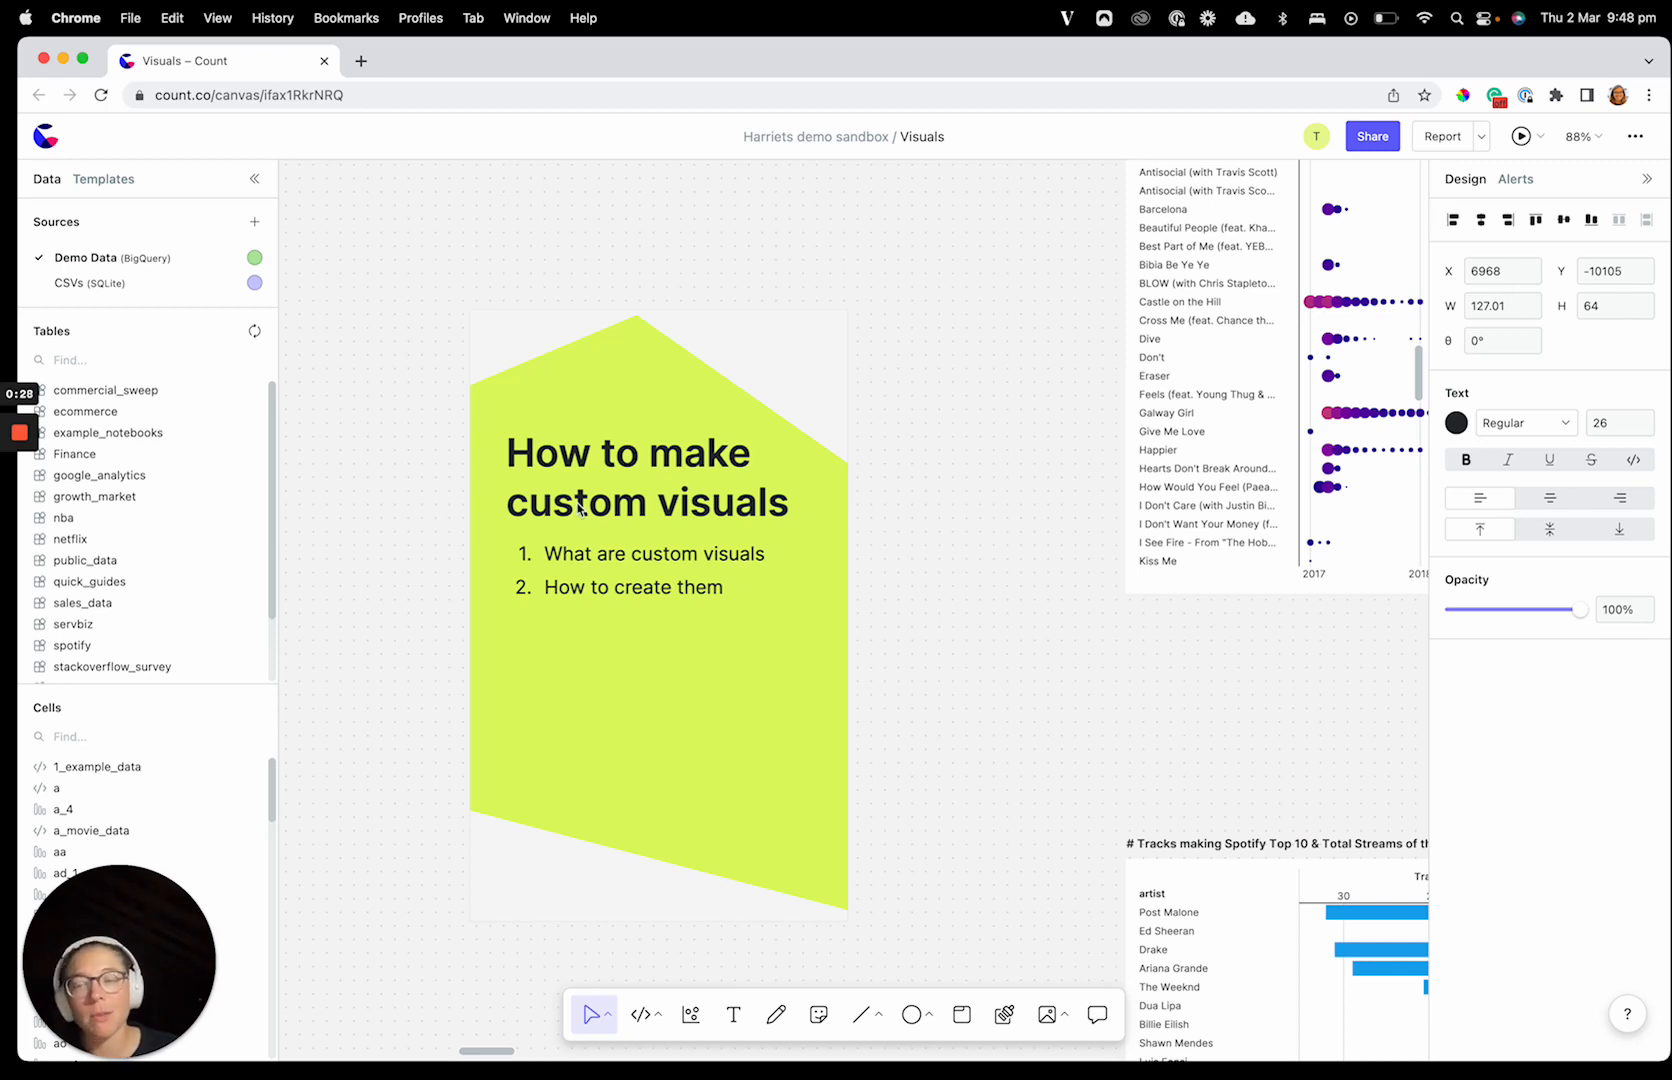
pyautogui.hscroll(5, 915, 677)
pyautogui.scroll(-2, 915, 677)
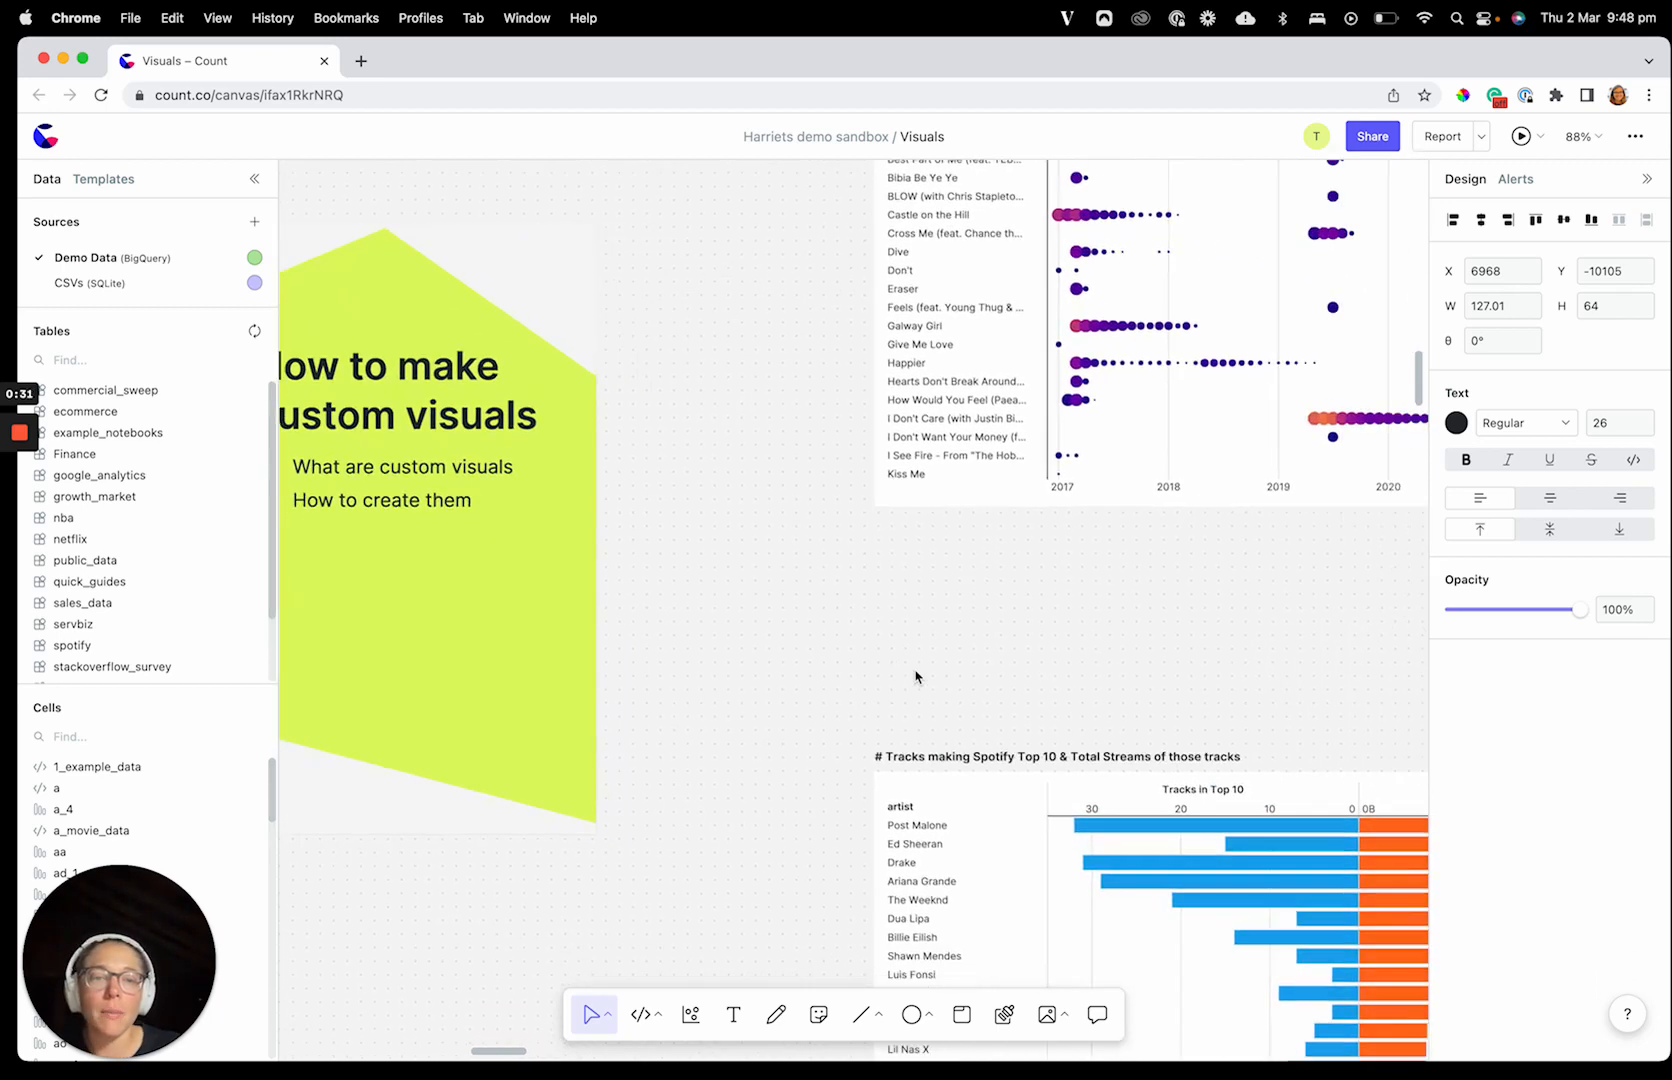
pyautogui.scroll(-3, 989, 676)
pyautogui.hscroll(3, 989, 676)
pyautogui.hscroll(-3, 989, 676)
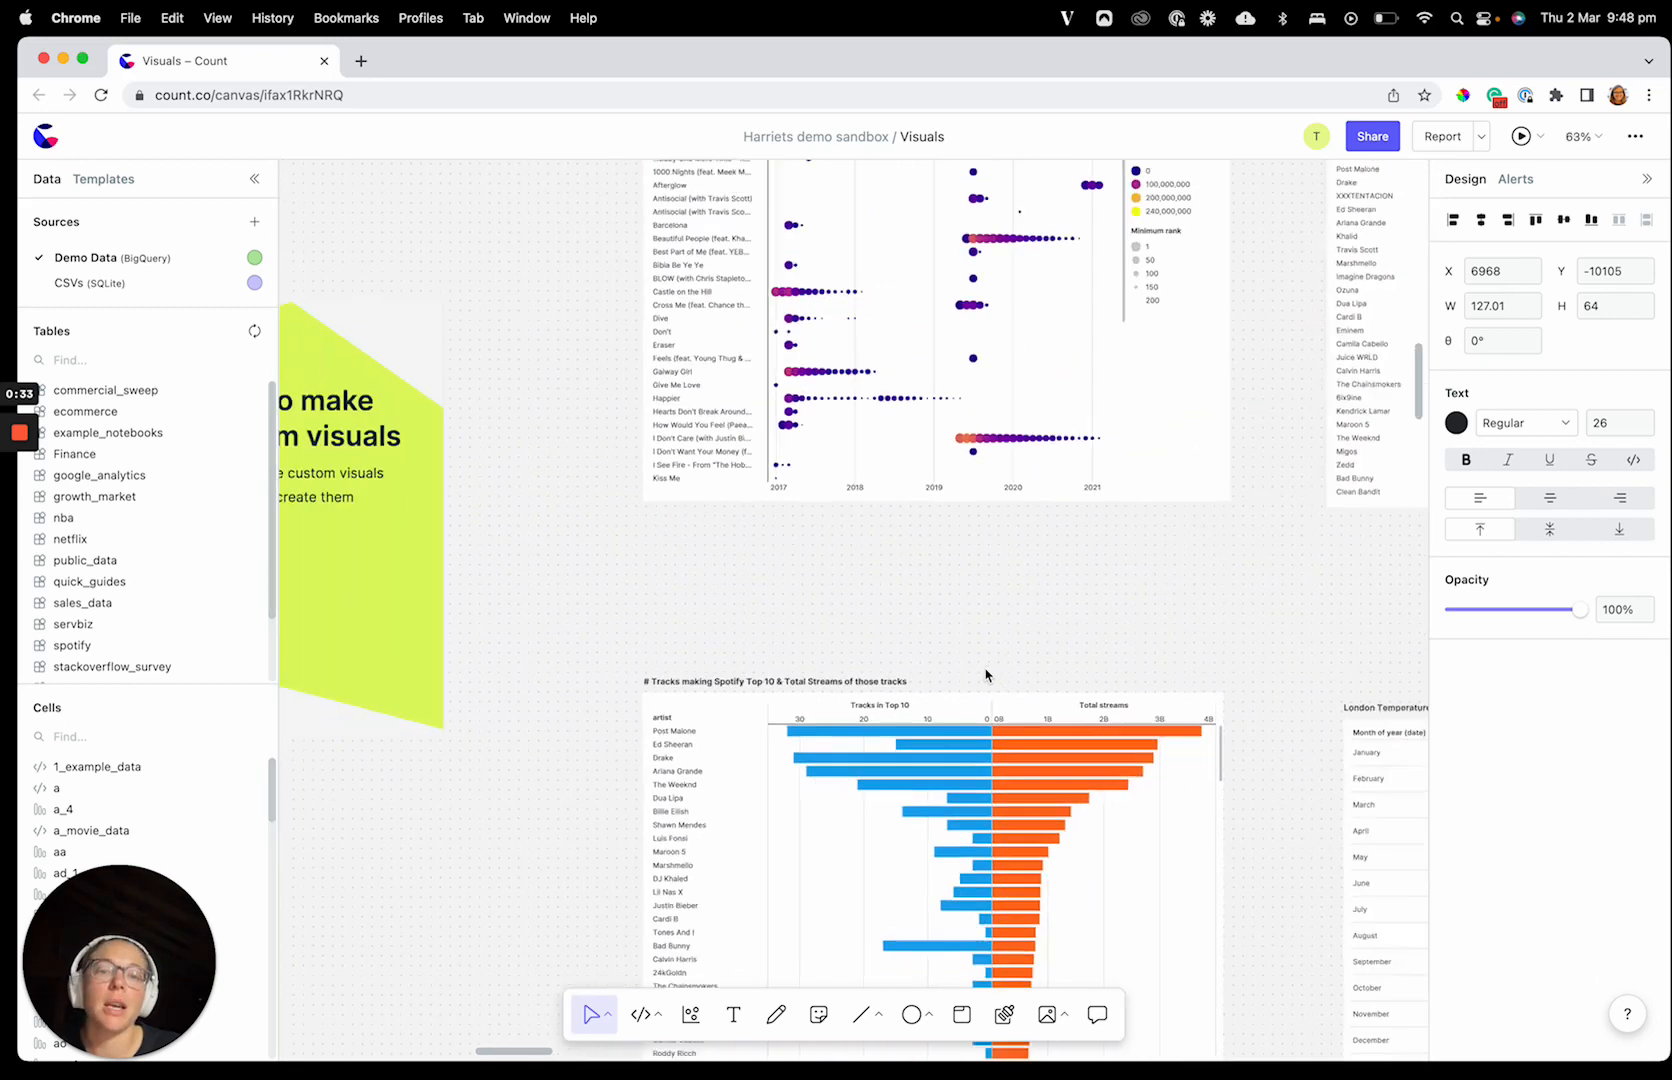
pyautogui.scroll(-2, 985, 675)
pyautogui.hscroll(3, 985, 675)
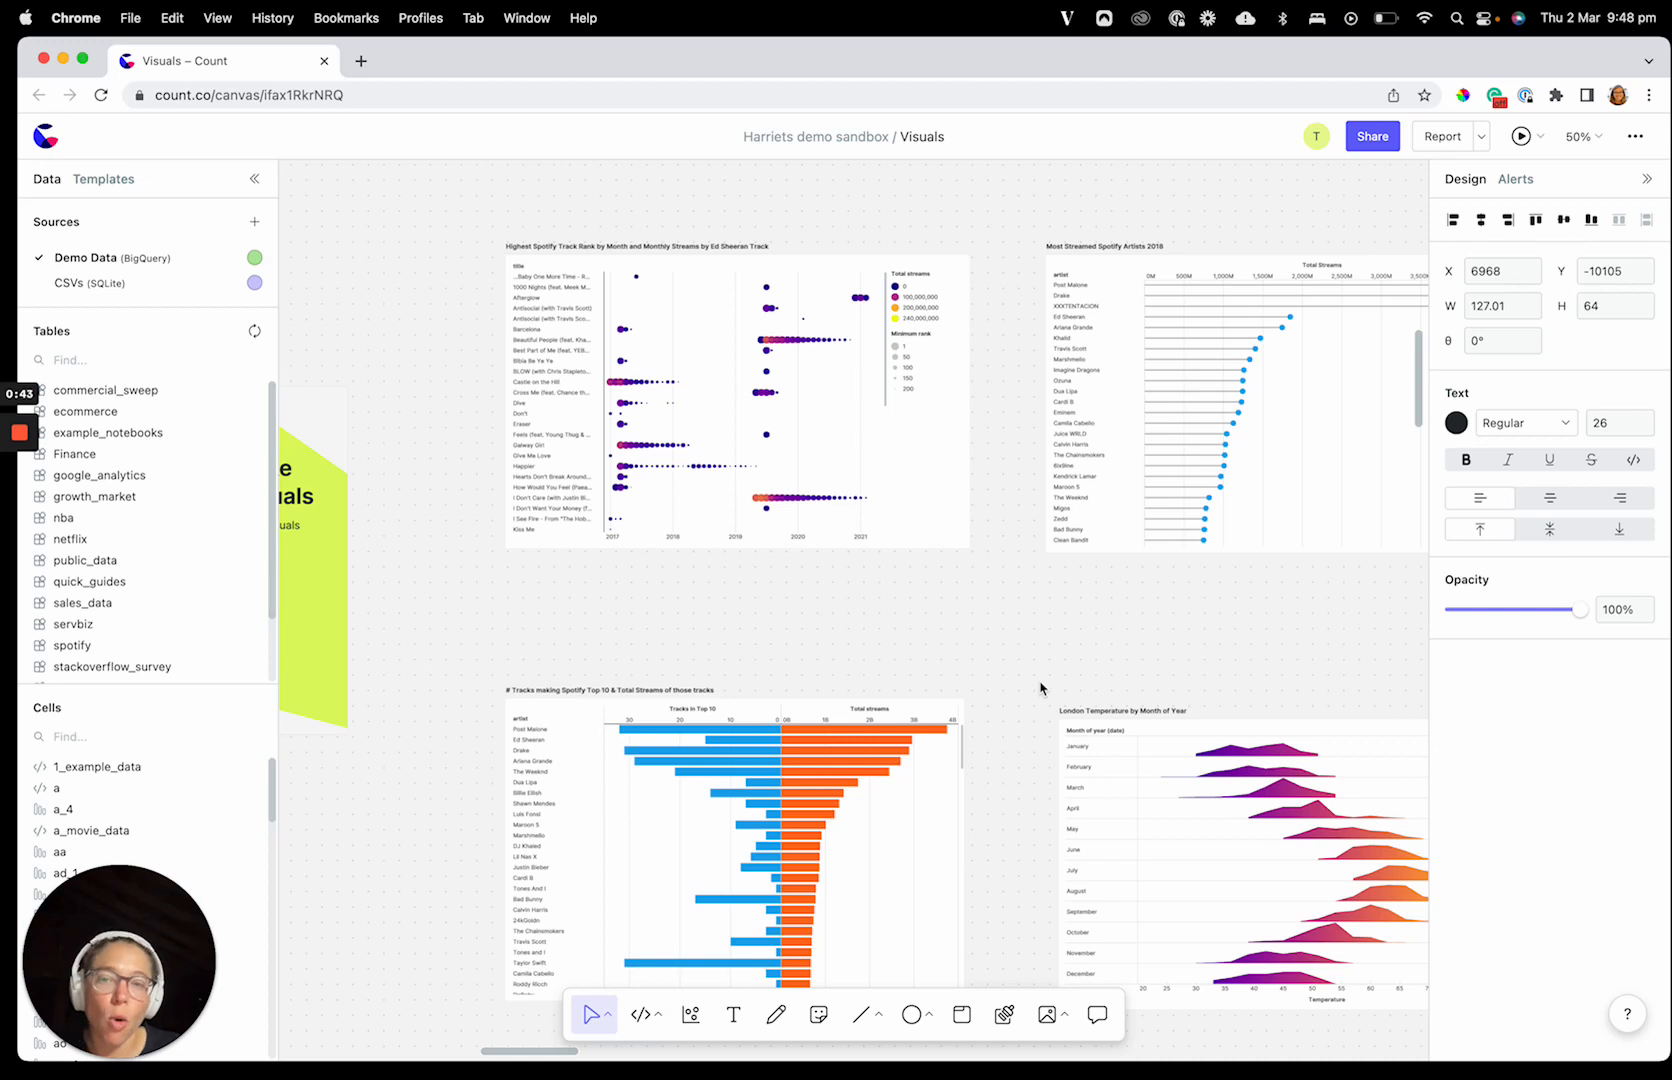
pyautogui.hscroll(2, 982, 639)
pyautogui.scroll(-1, 982, 639)
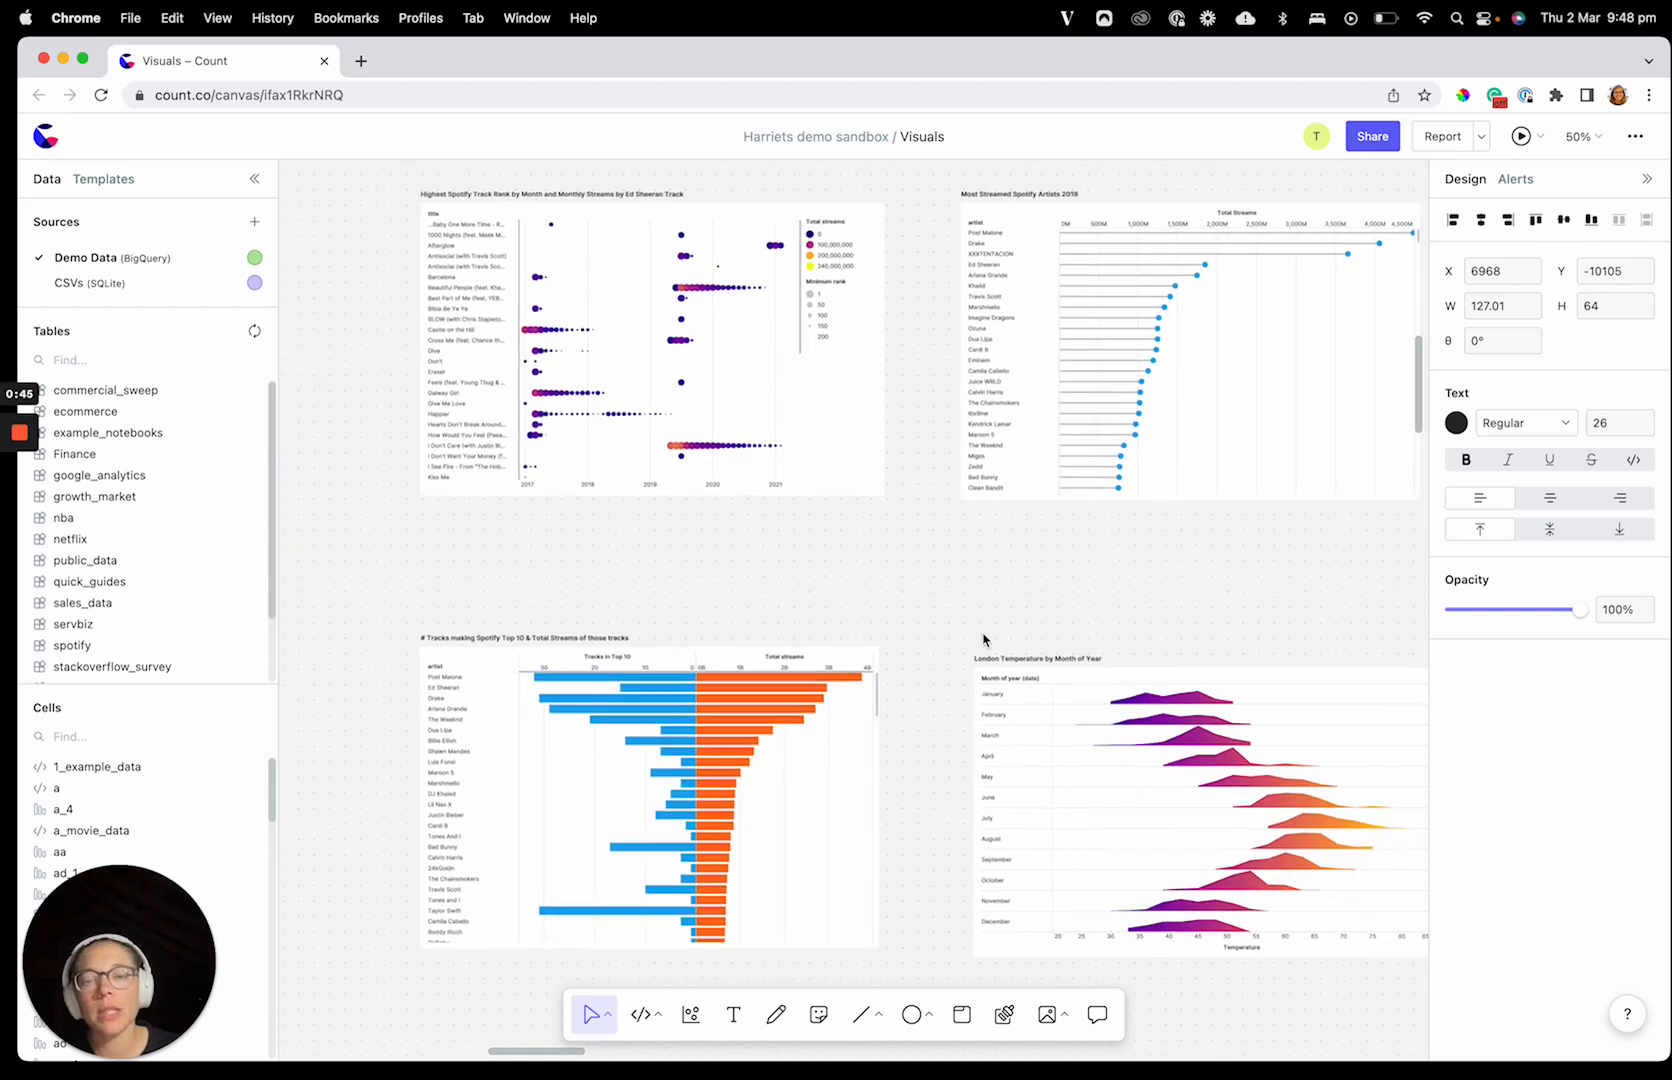
# Step: Examine the remaining example visuals, including the product purchase heatmap, TV show word cloud, gender frequency grid and correlated technologies network
pyautogui.hscroll(5, 938, 563)
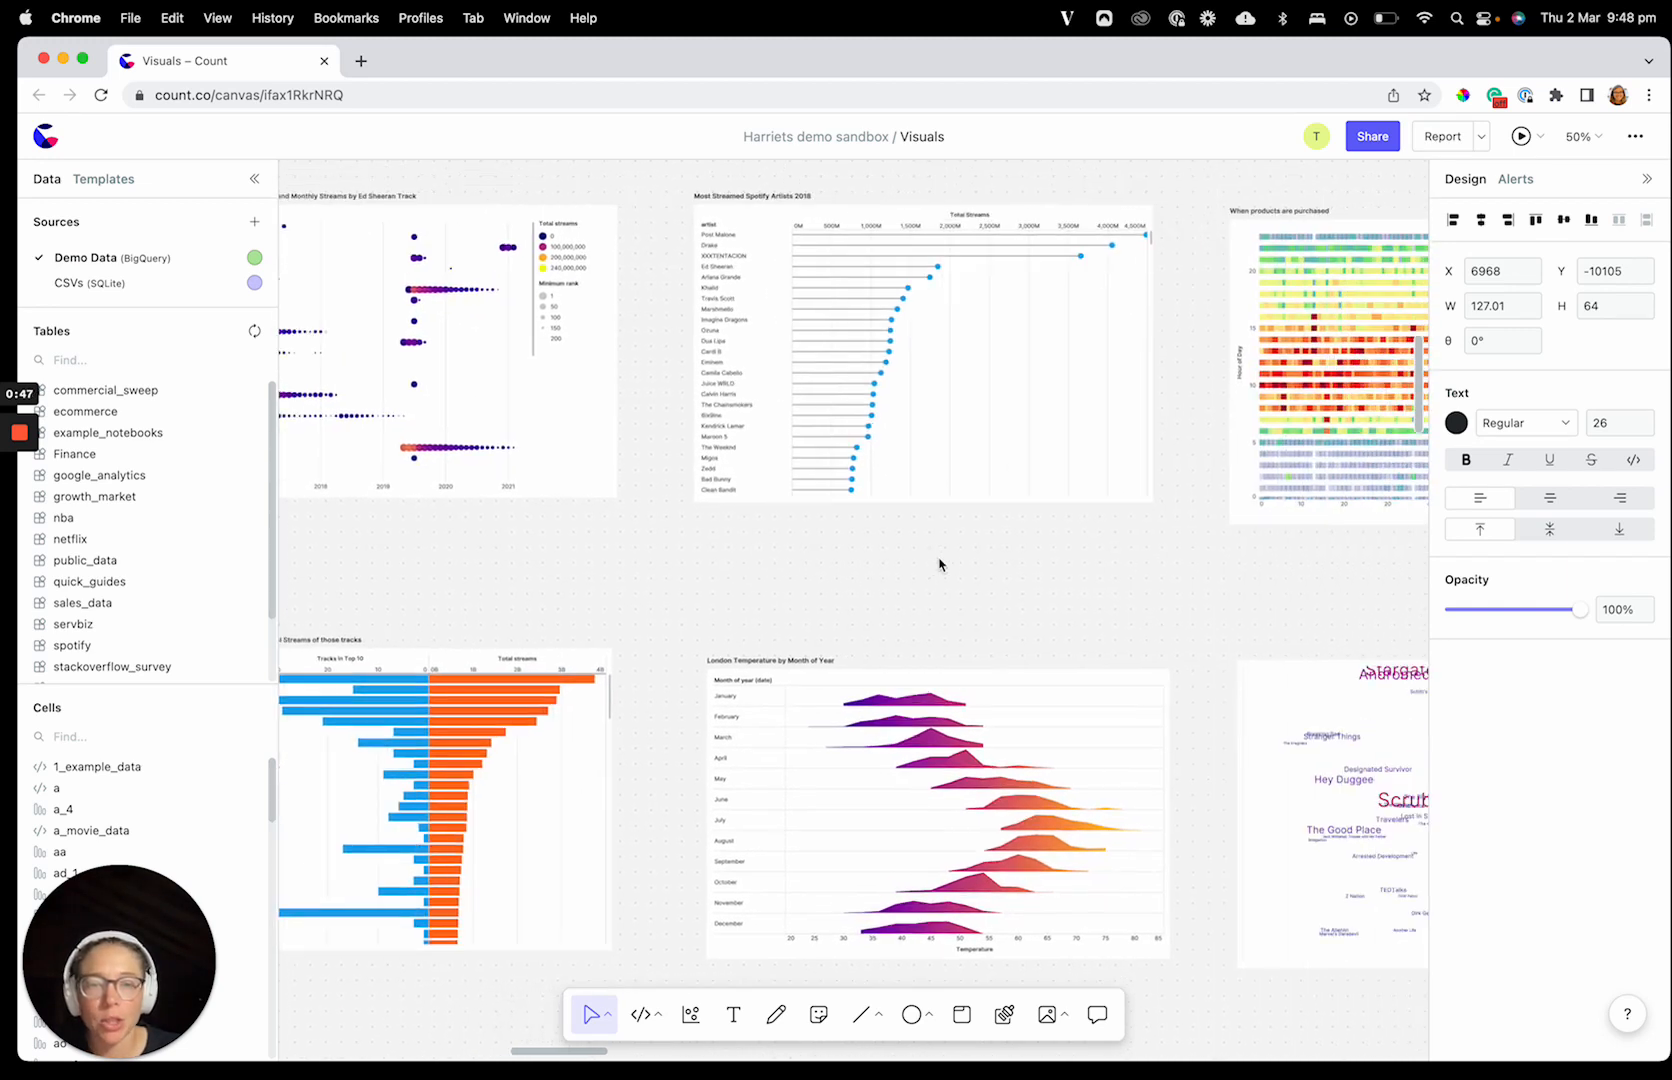
pyautogui.hscroll(4, 938, 563)
pyautogui.hscroll(7, 938, 563)
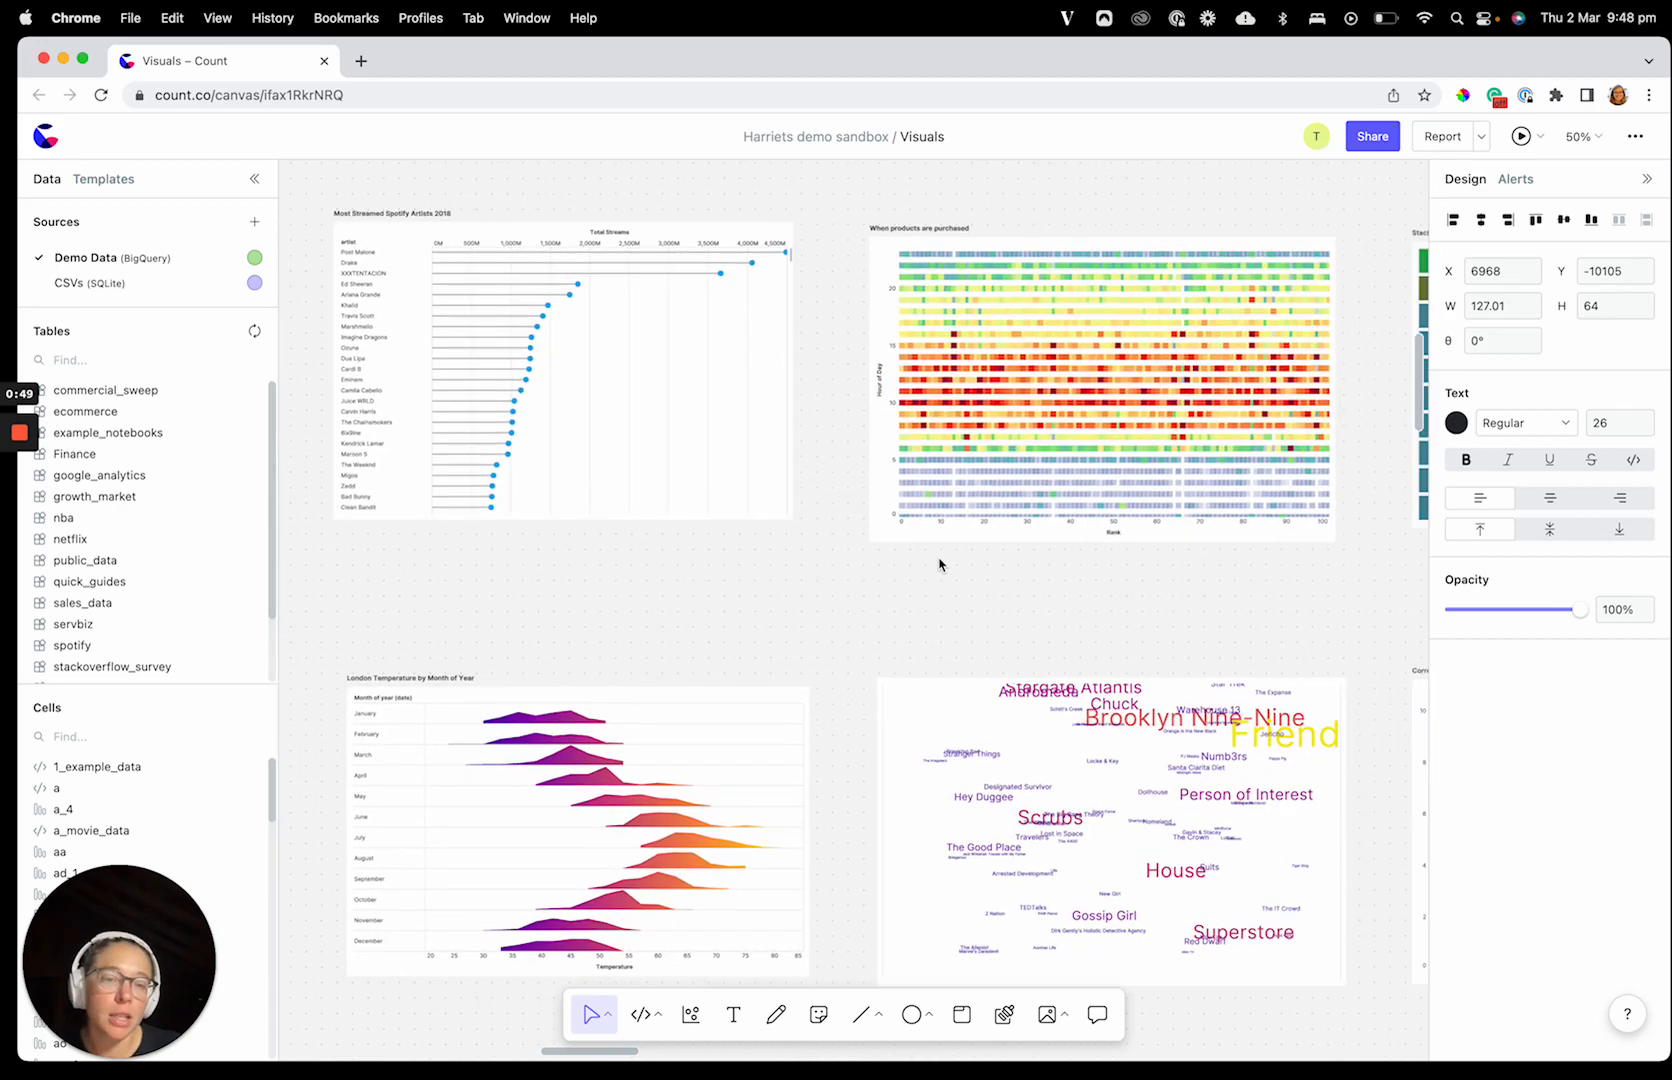
pyautogui.hscroll(3, 938, 563)
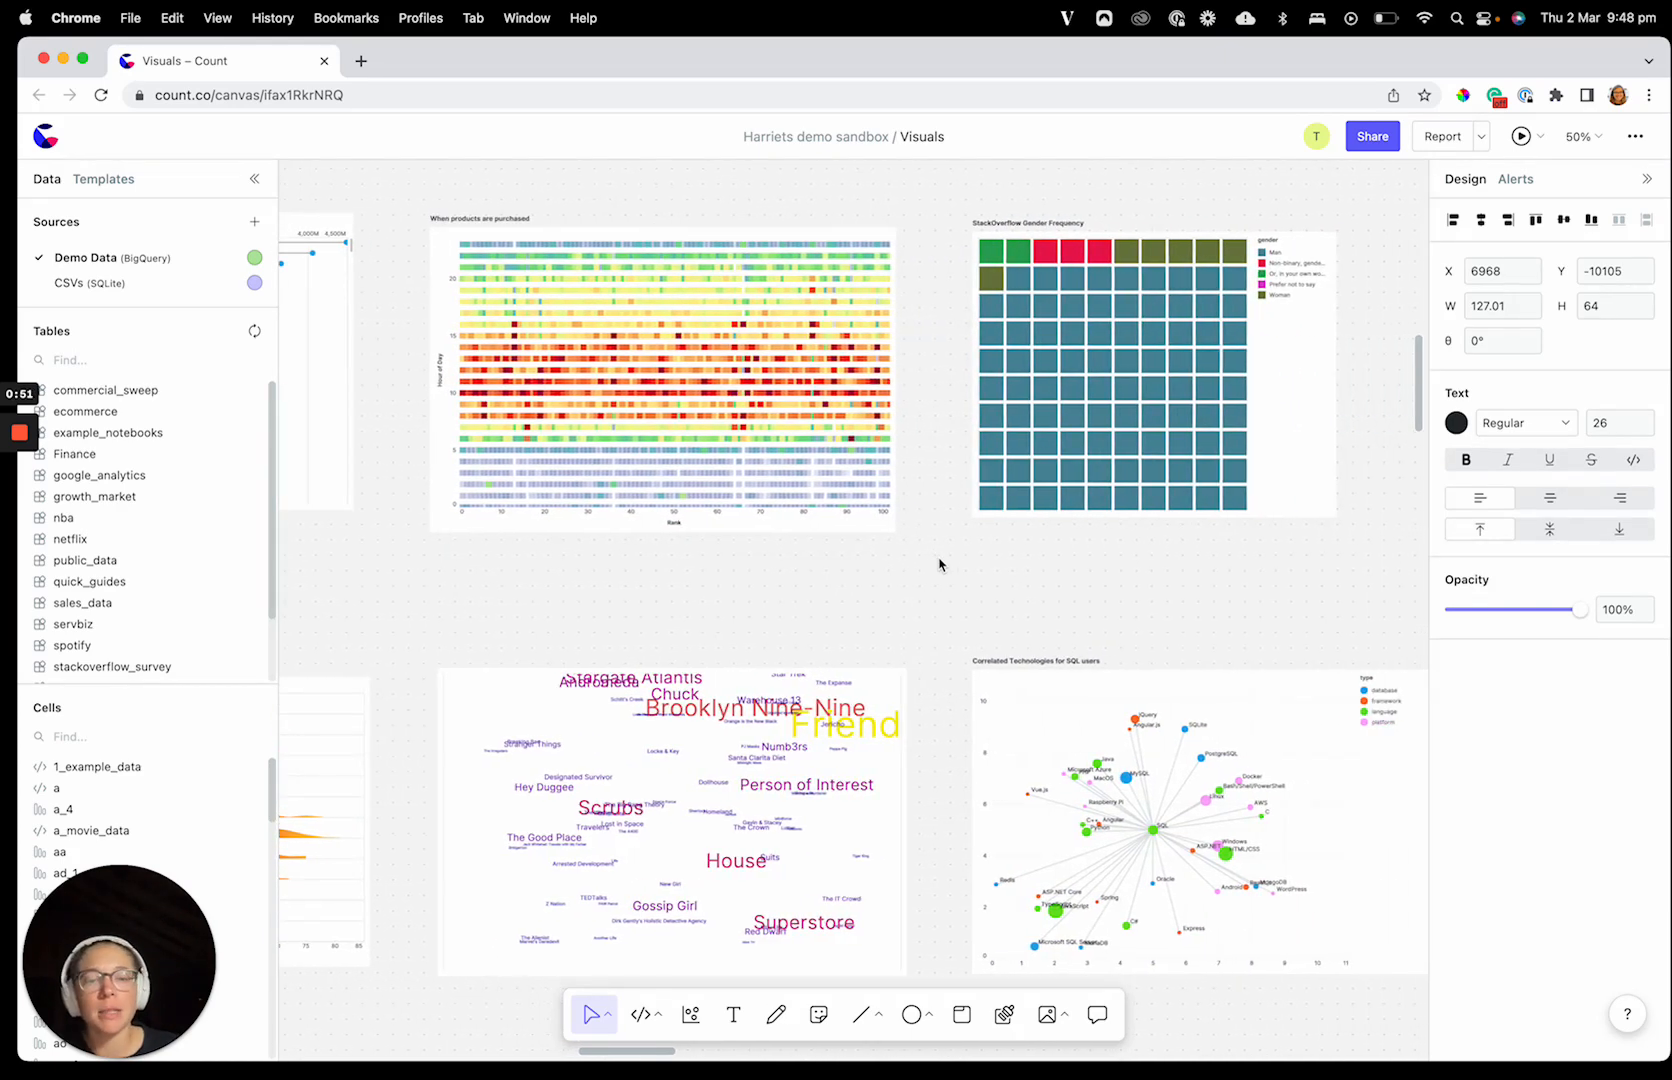
pyautogui.hscroll(-3, 890, 637)
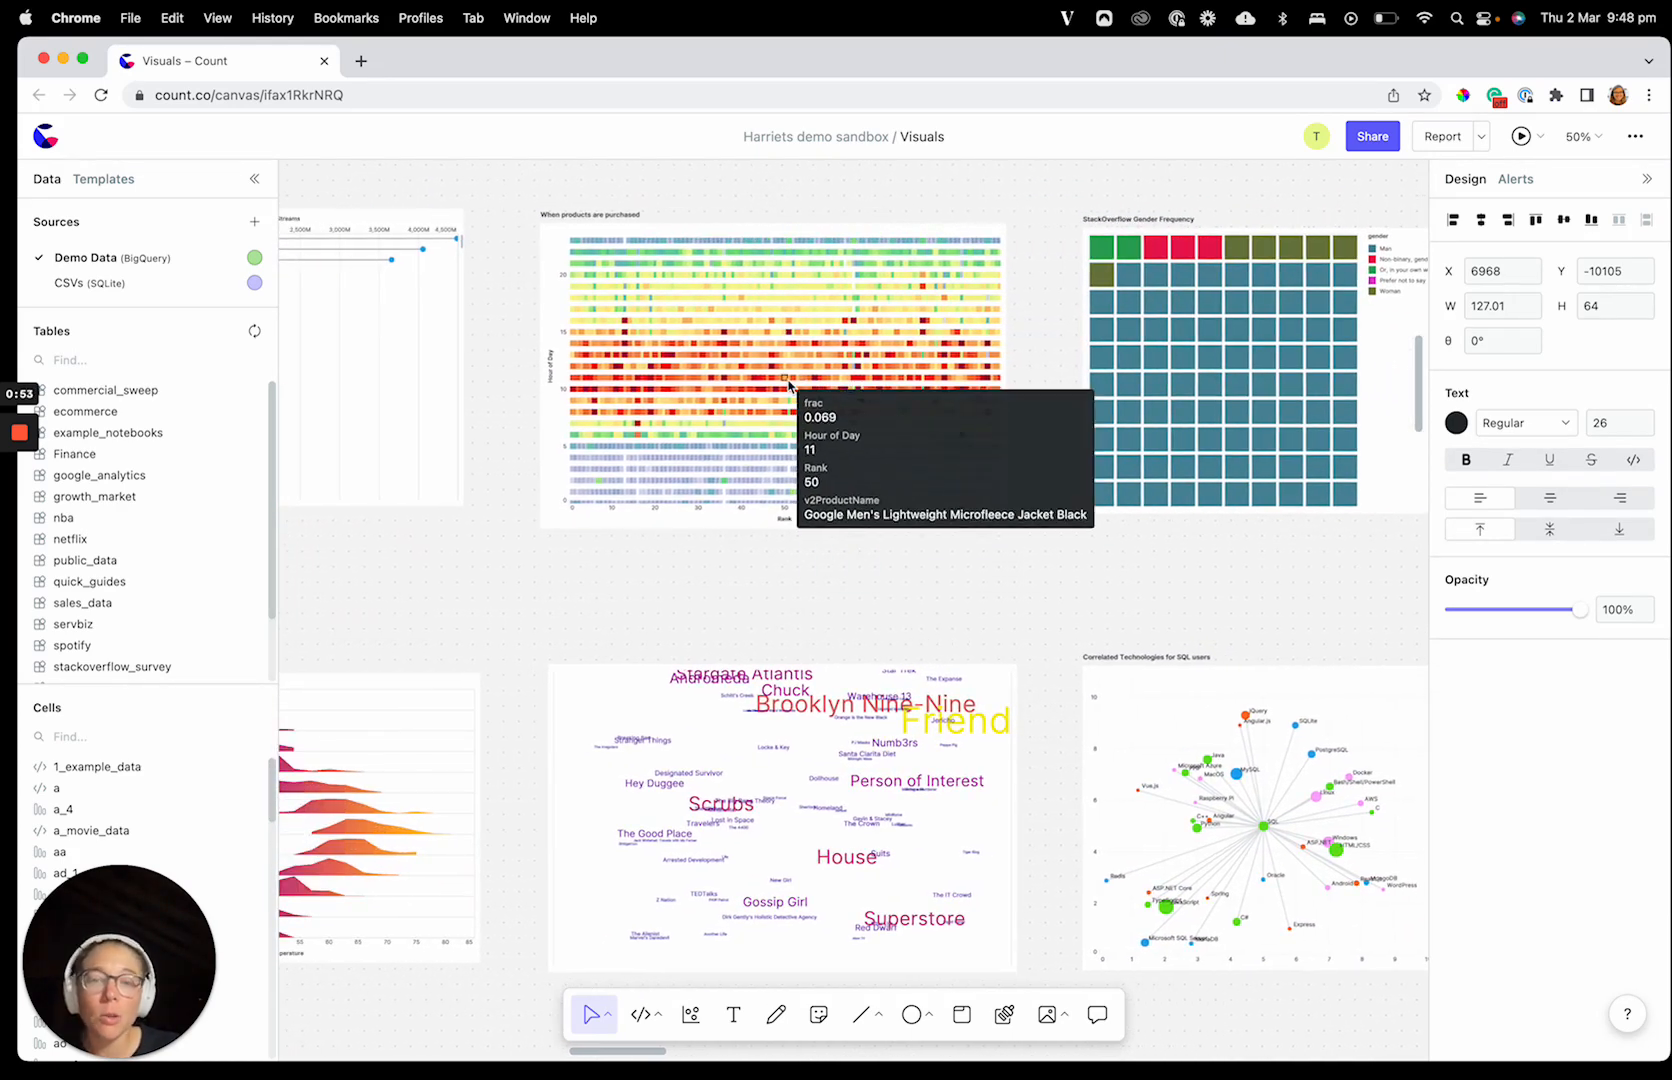
pyautogui.scroll(-2, 873, 625)
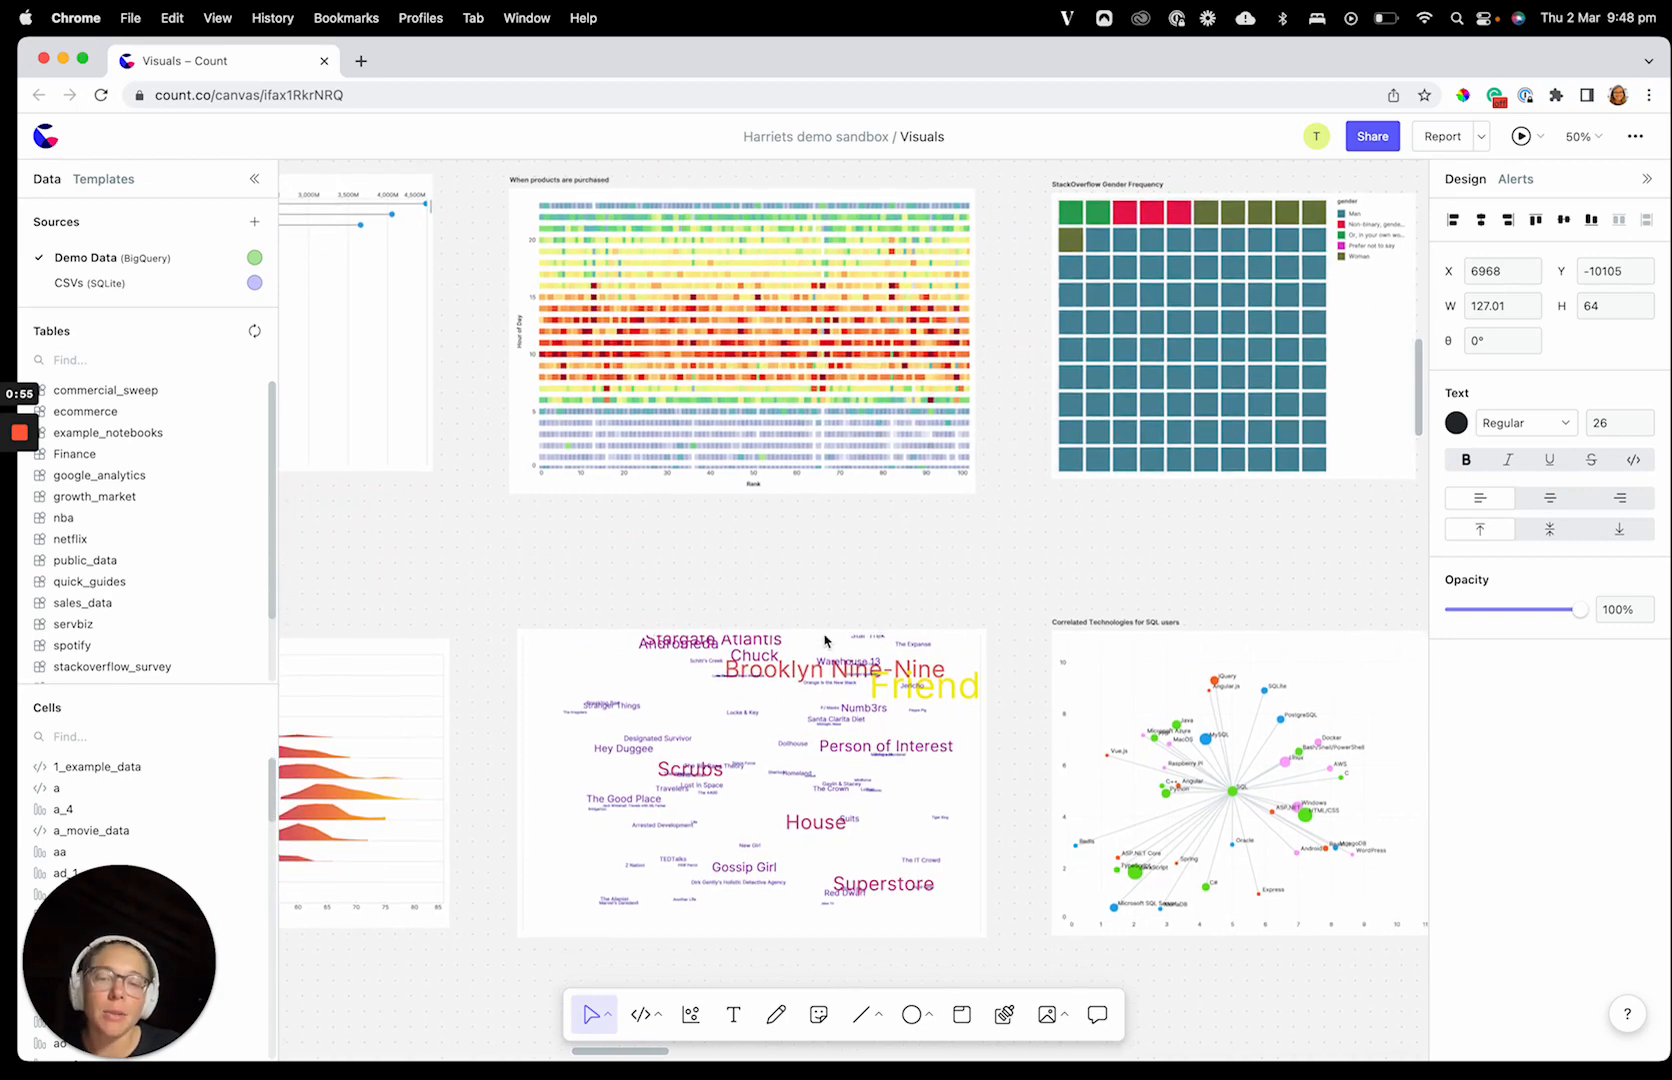
pyautogui.moveTo(1238, 795)
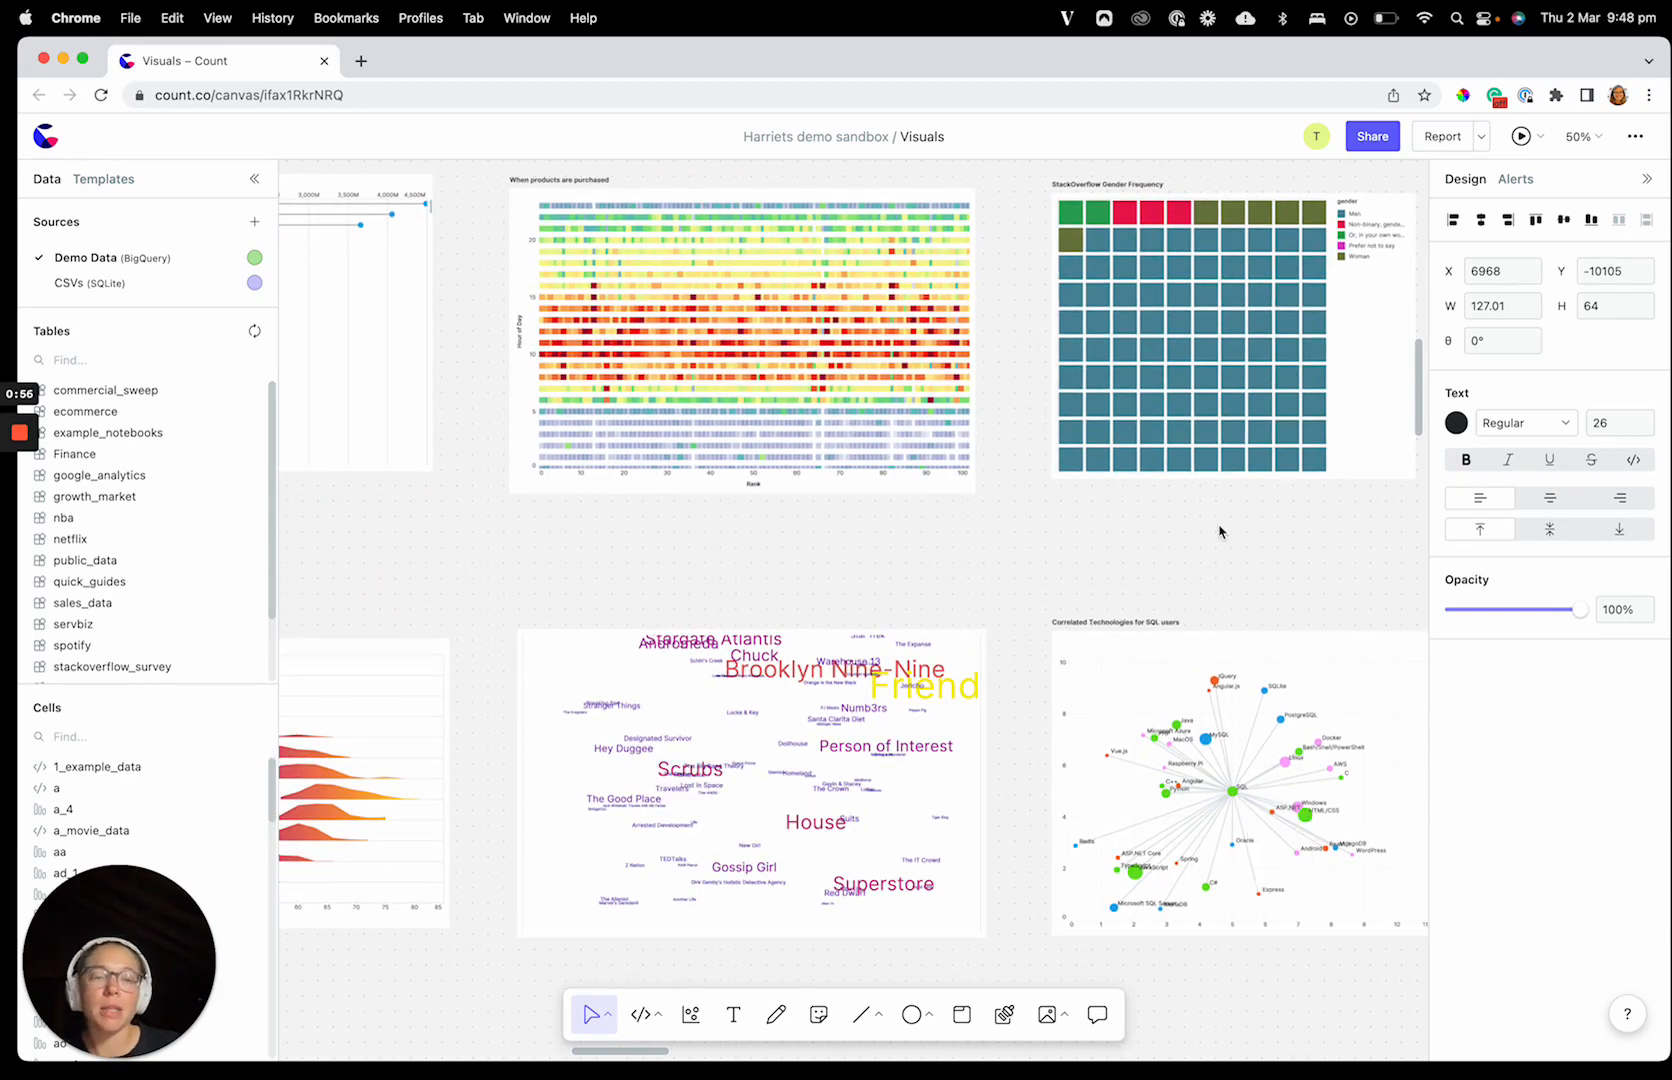
pyautogui.hscroll(-10, 983, 494)
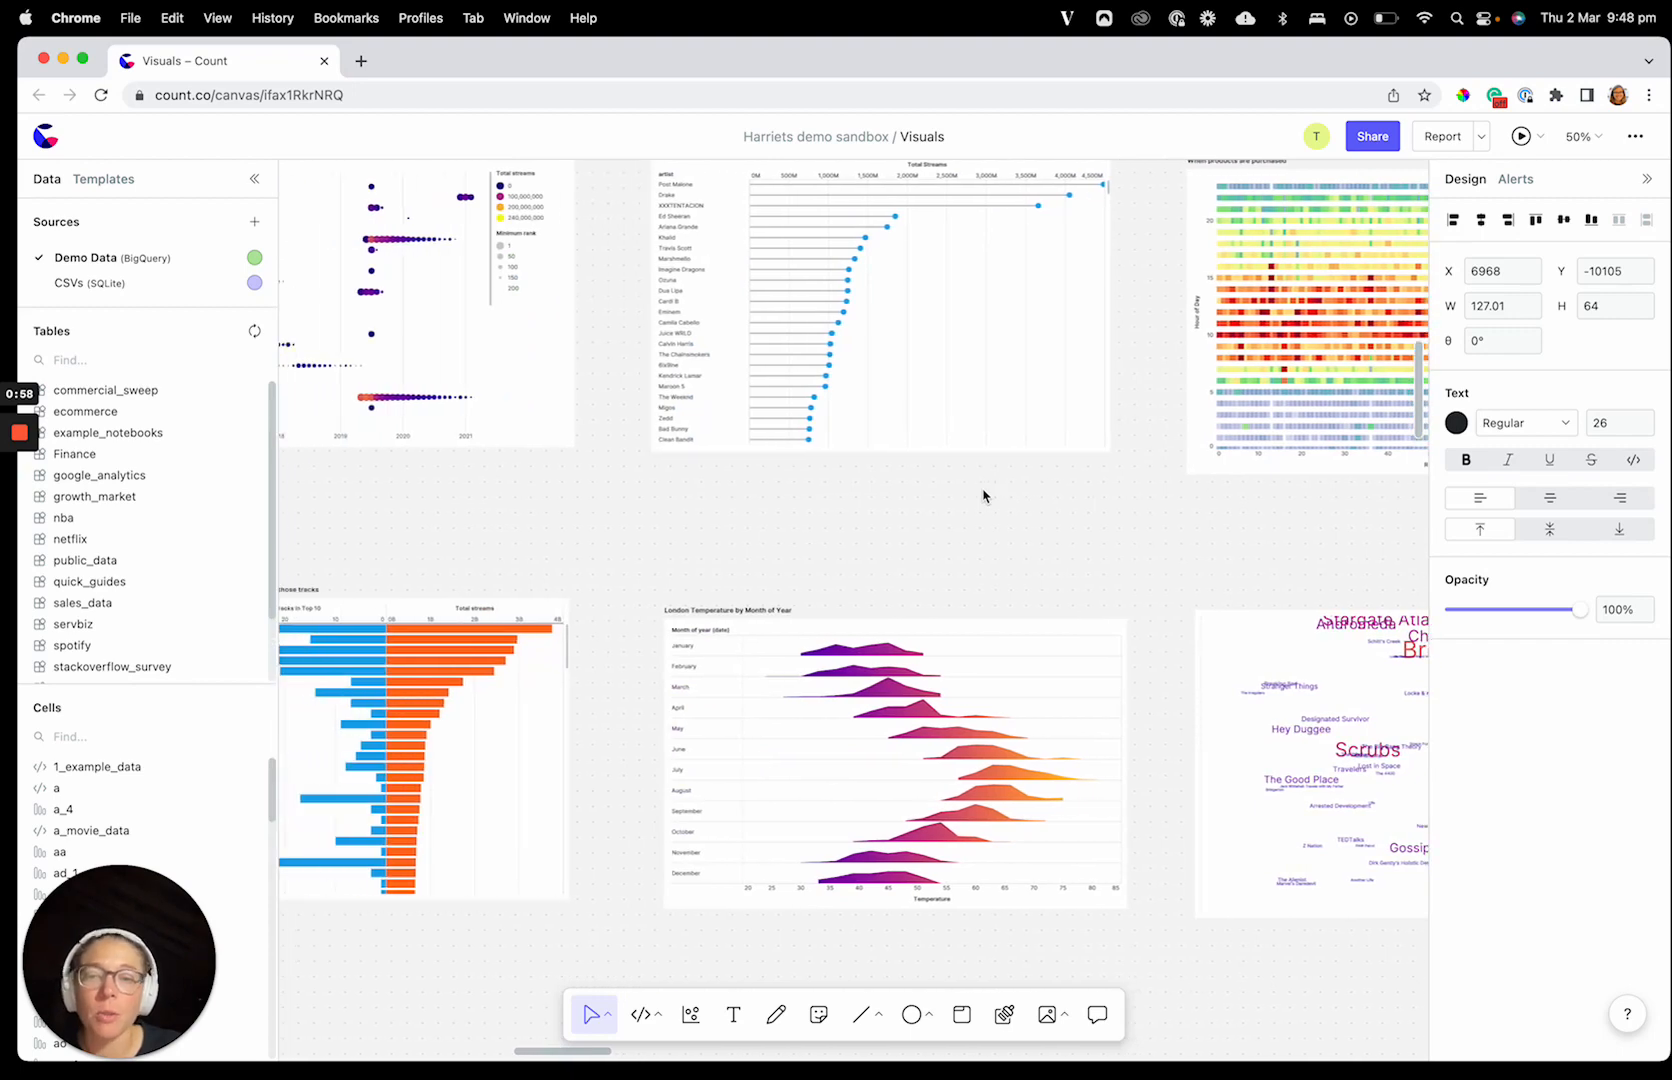
pyautogui.hscroll(5, 993, 562)
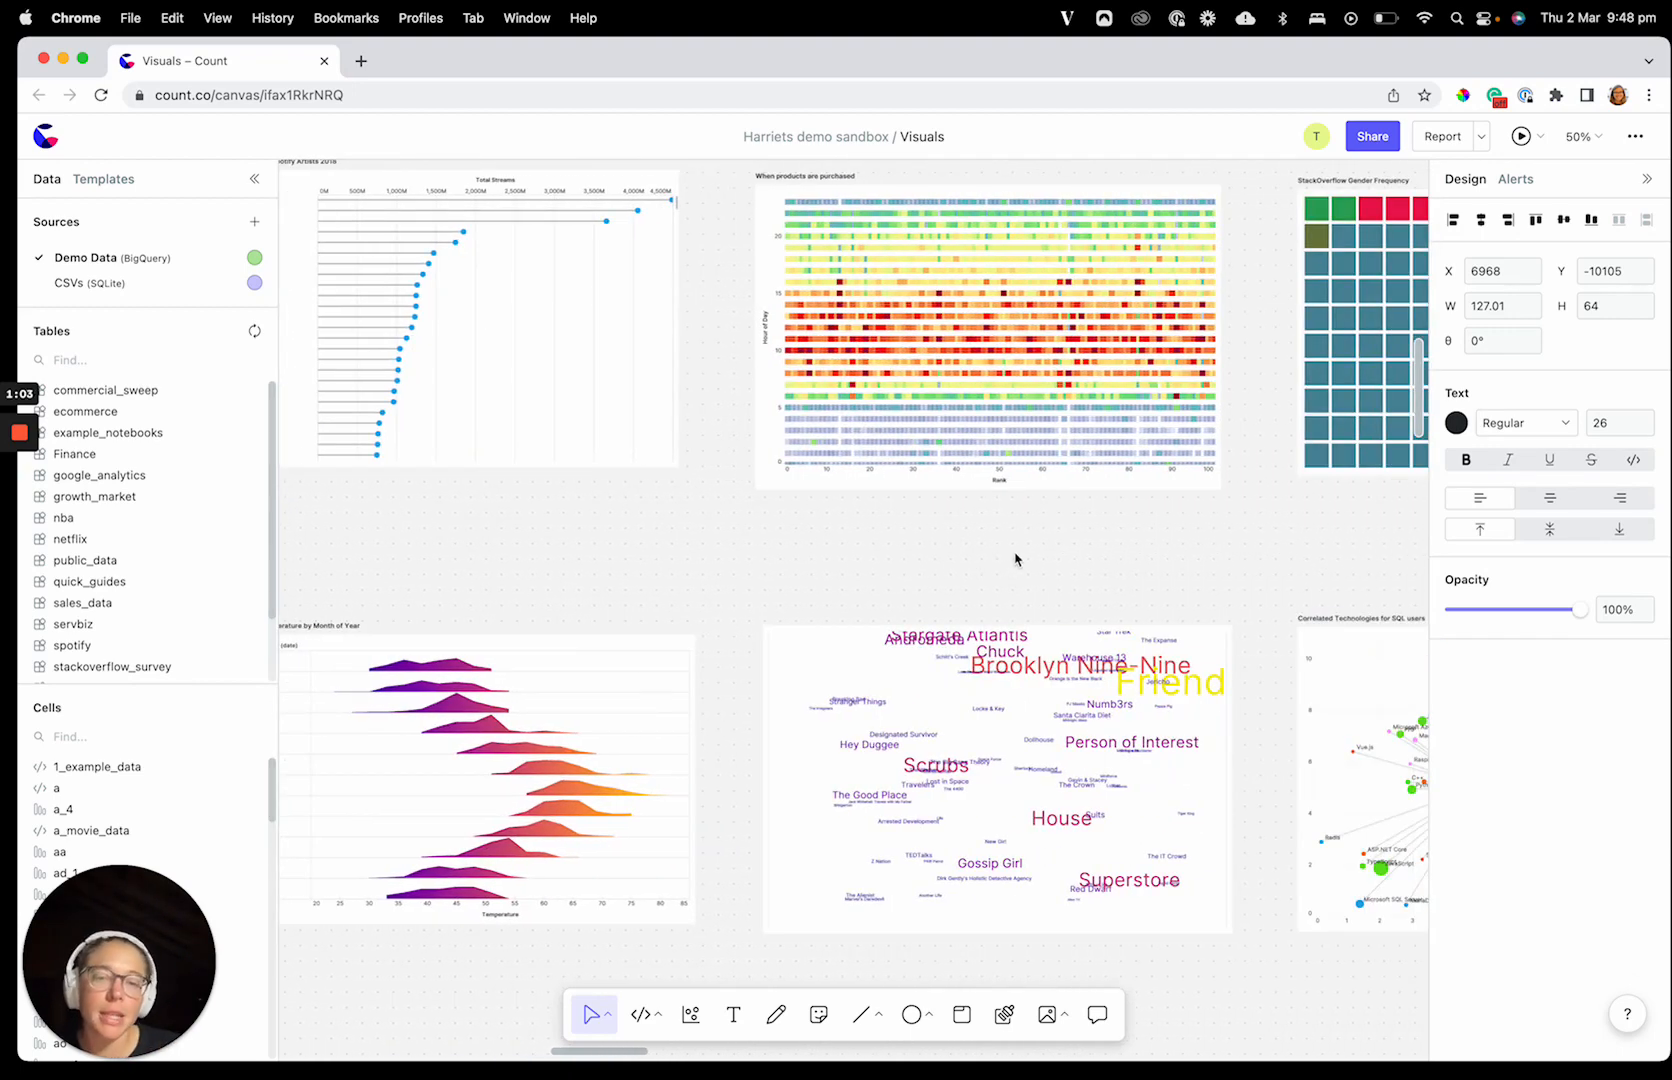
pyautogui.hscroll(2, 1015, 559)
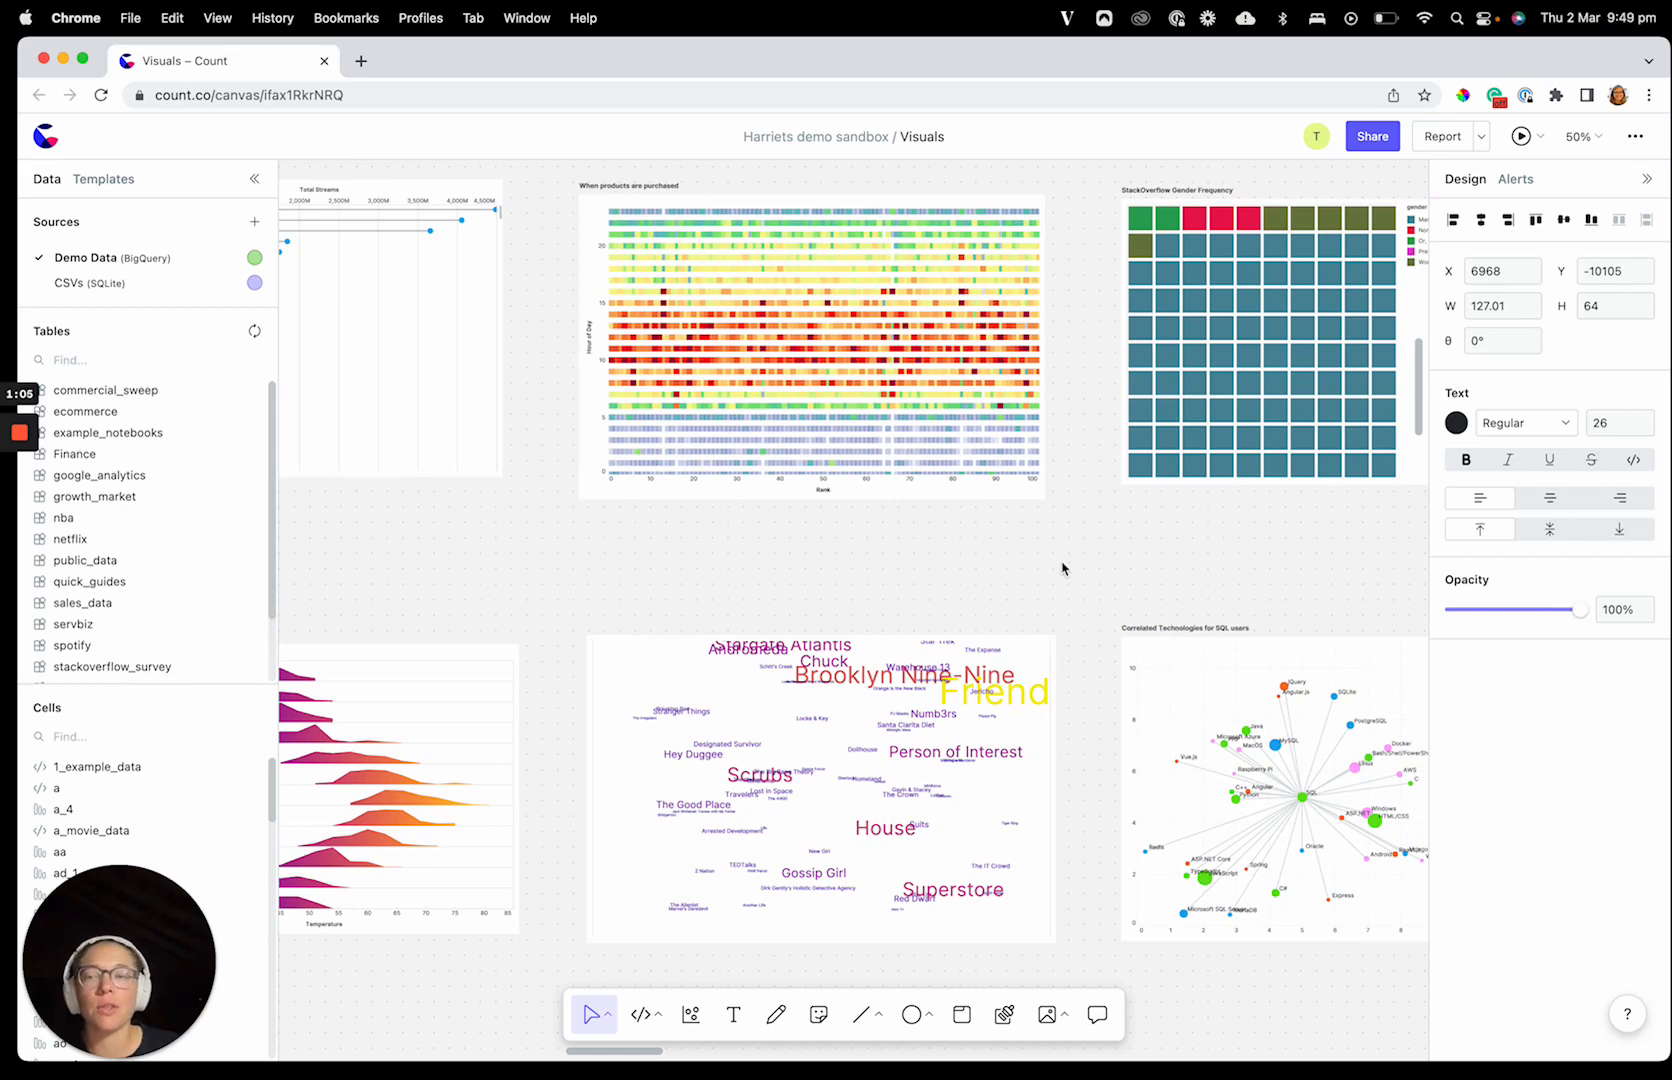
pyautogui.scroll(-1, 1108, 562)
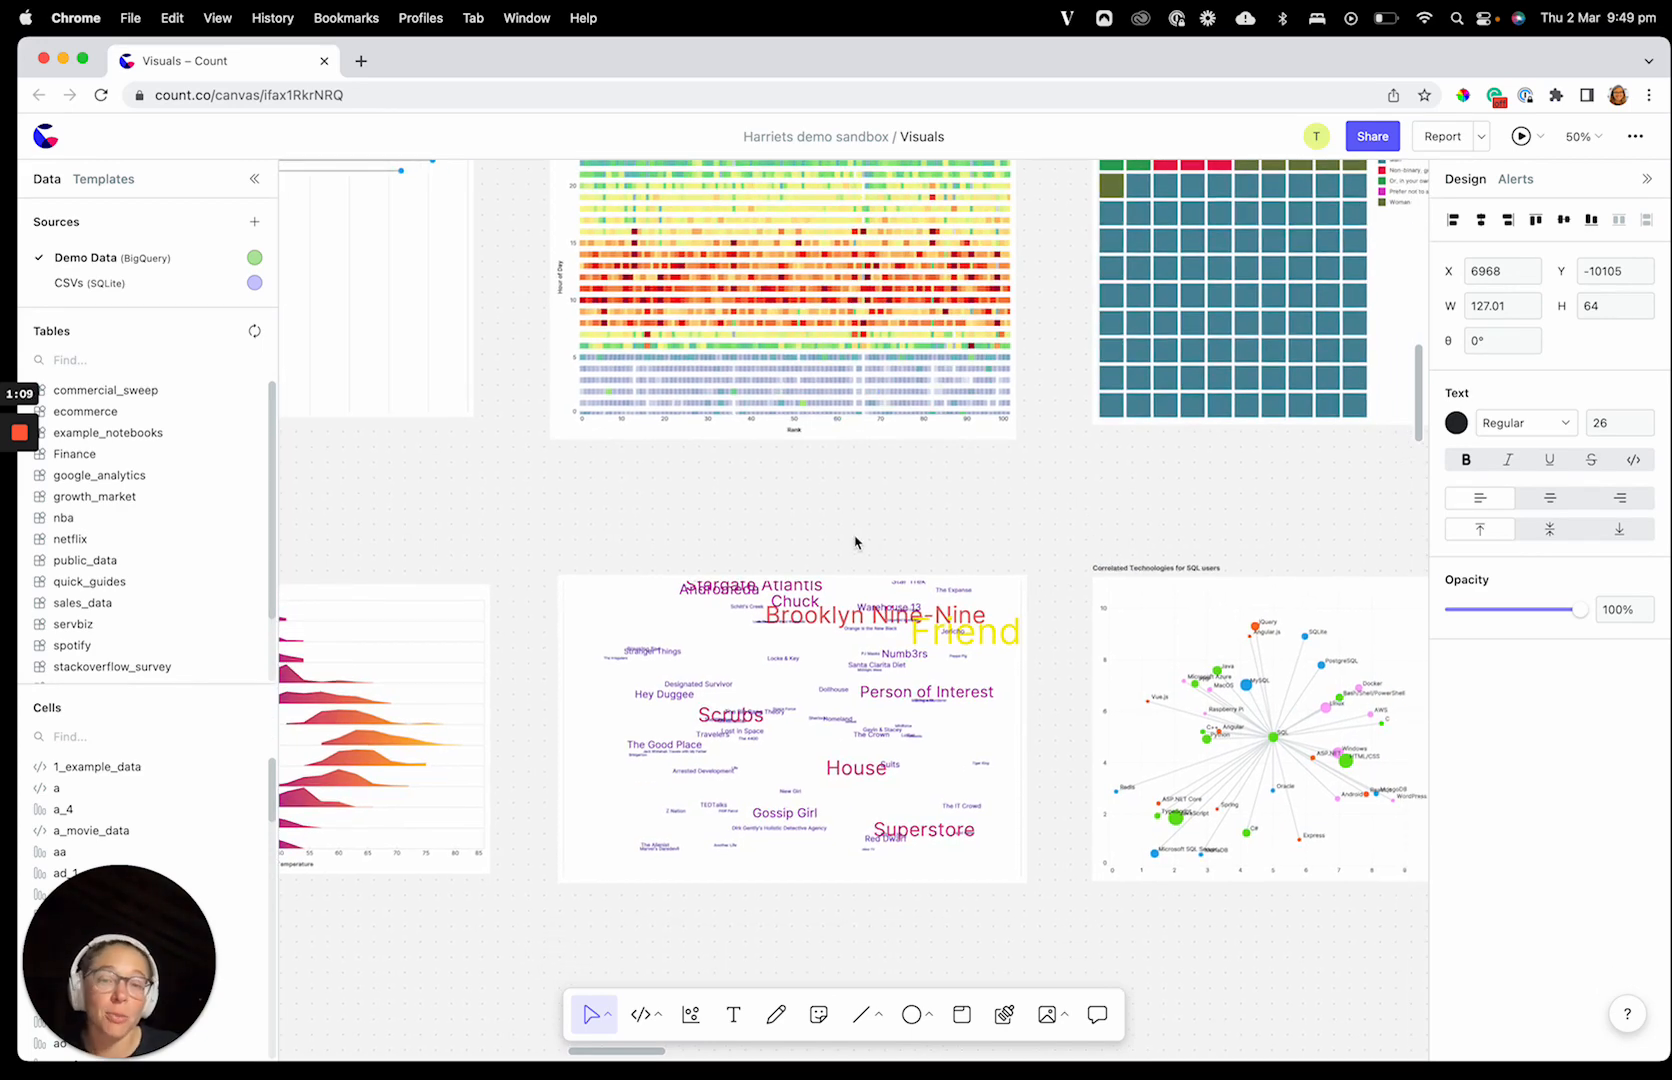
pyautogui.hscroll(-9, 792, 504)
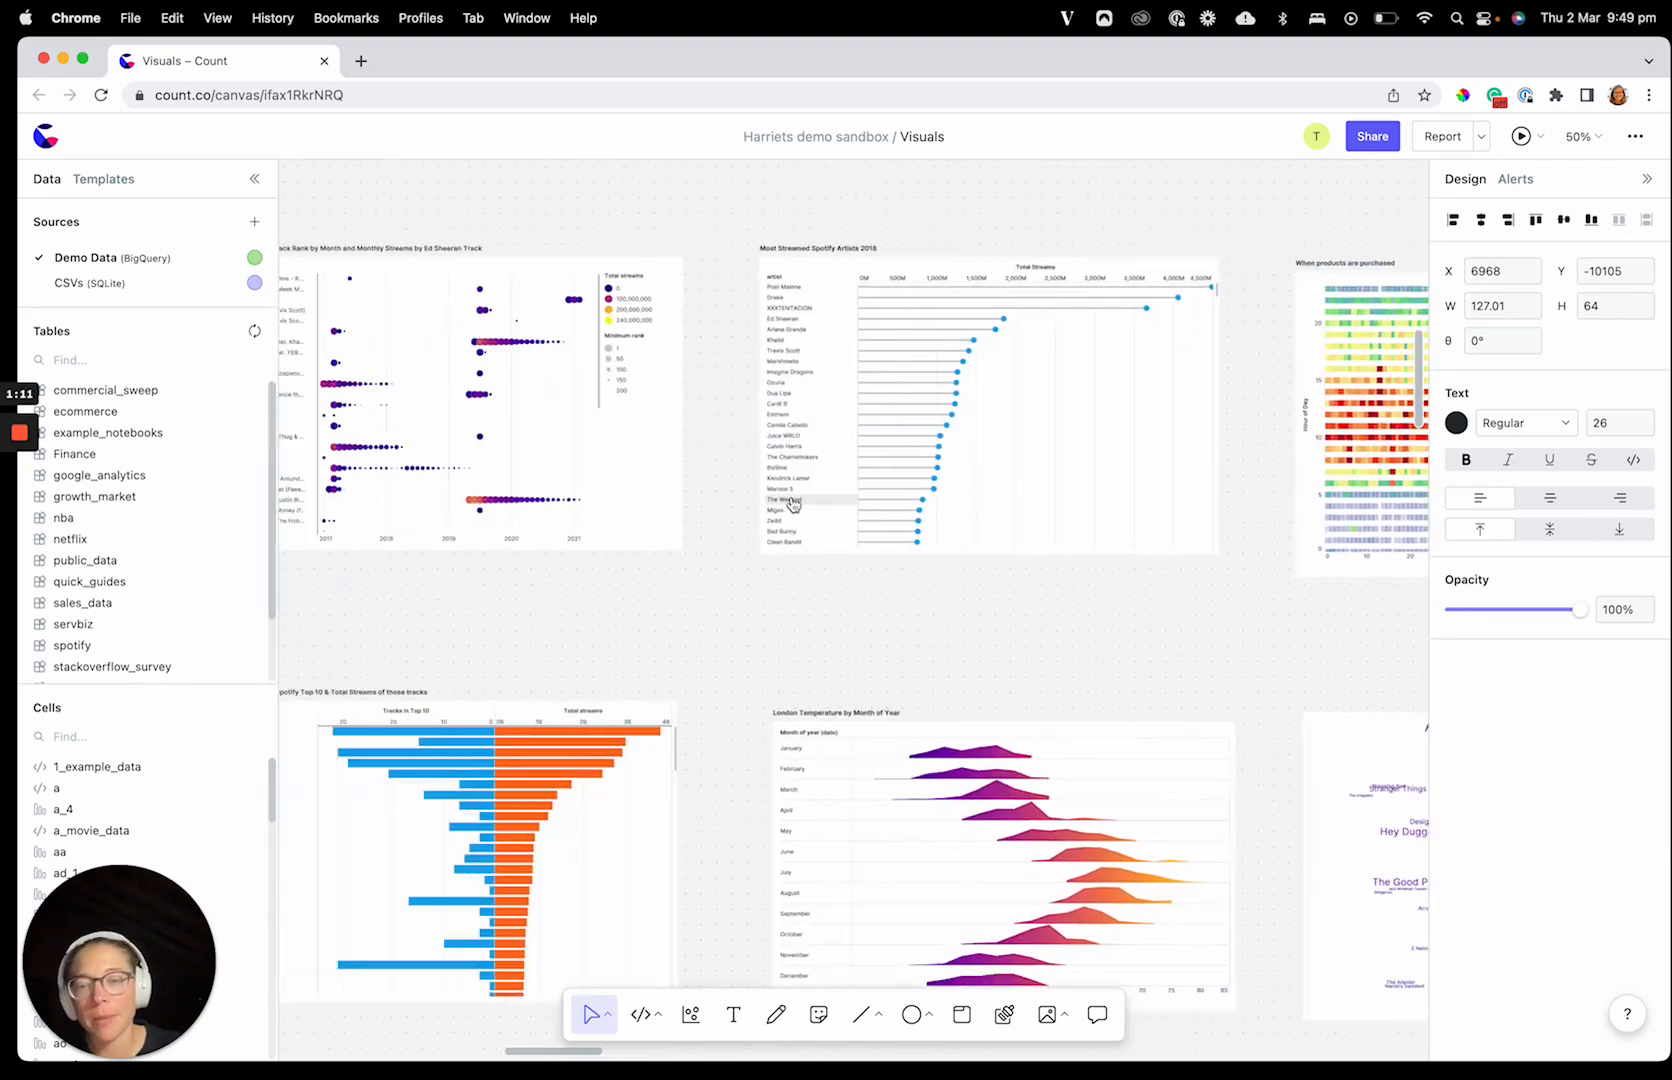
pyautogui.hscroll(14, 792, 504)
pyautogui.hscroll(10, 792, 504)
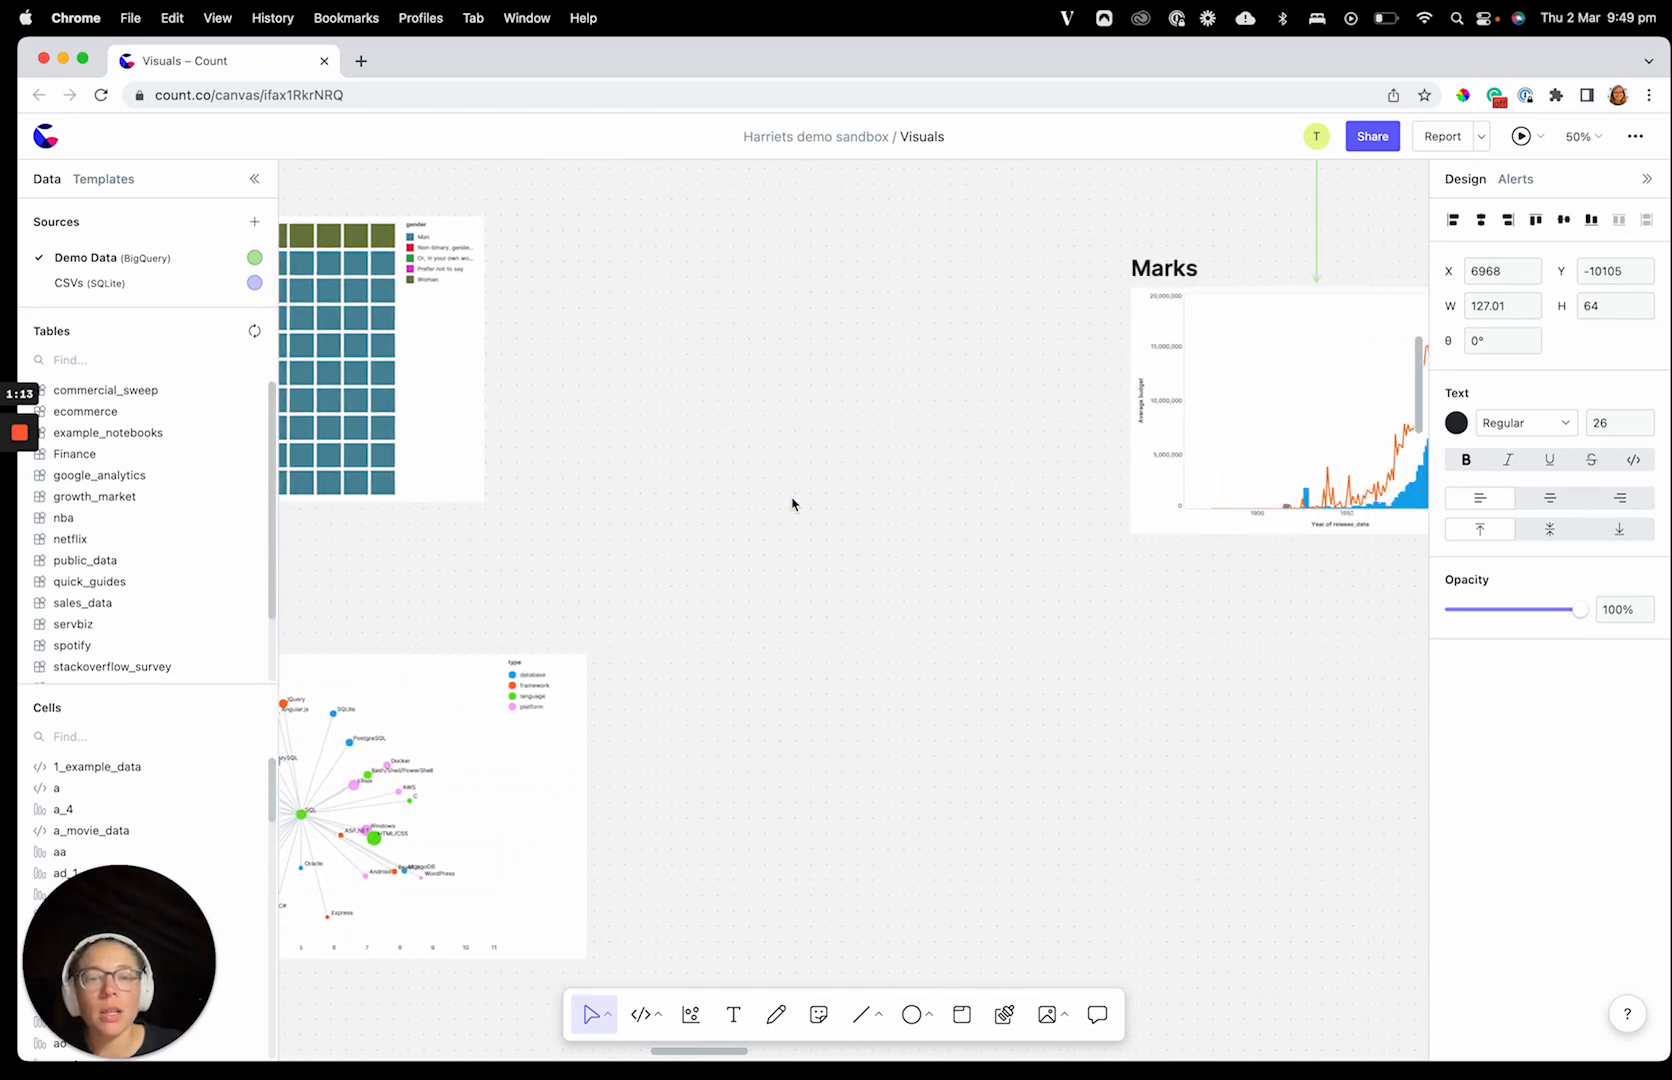
# Step: Create a new empty visual connected to the a_movie_data cell
pyautogui.hscroll(12, 792, 504)
pyautogui.scroll(6, 792, 504)
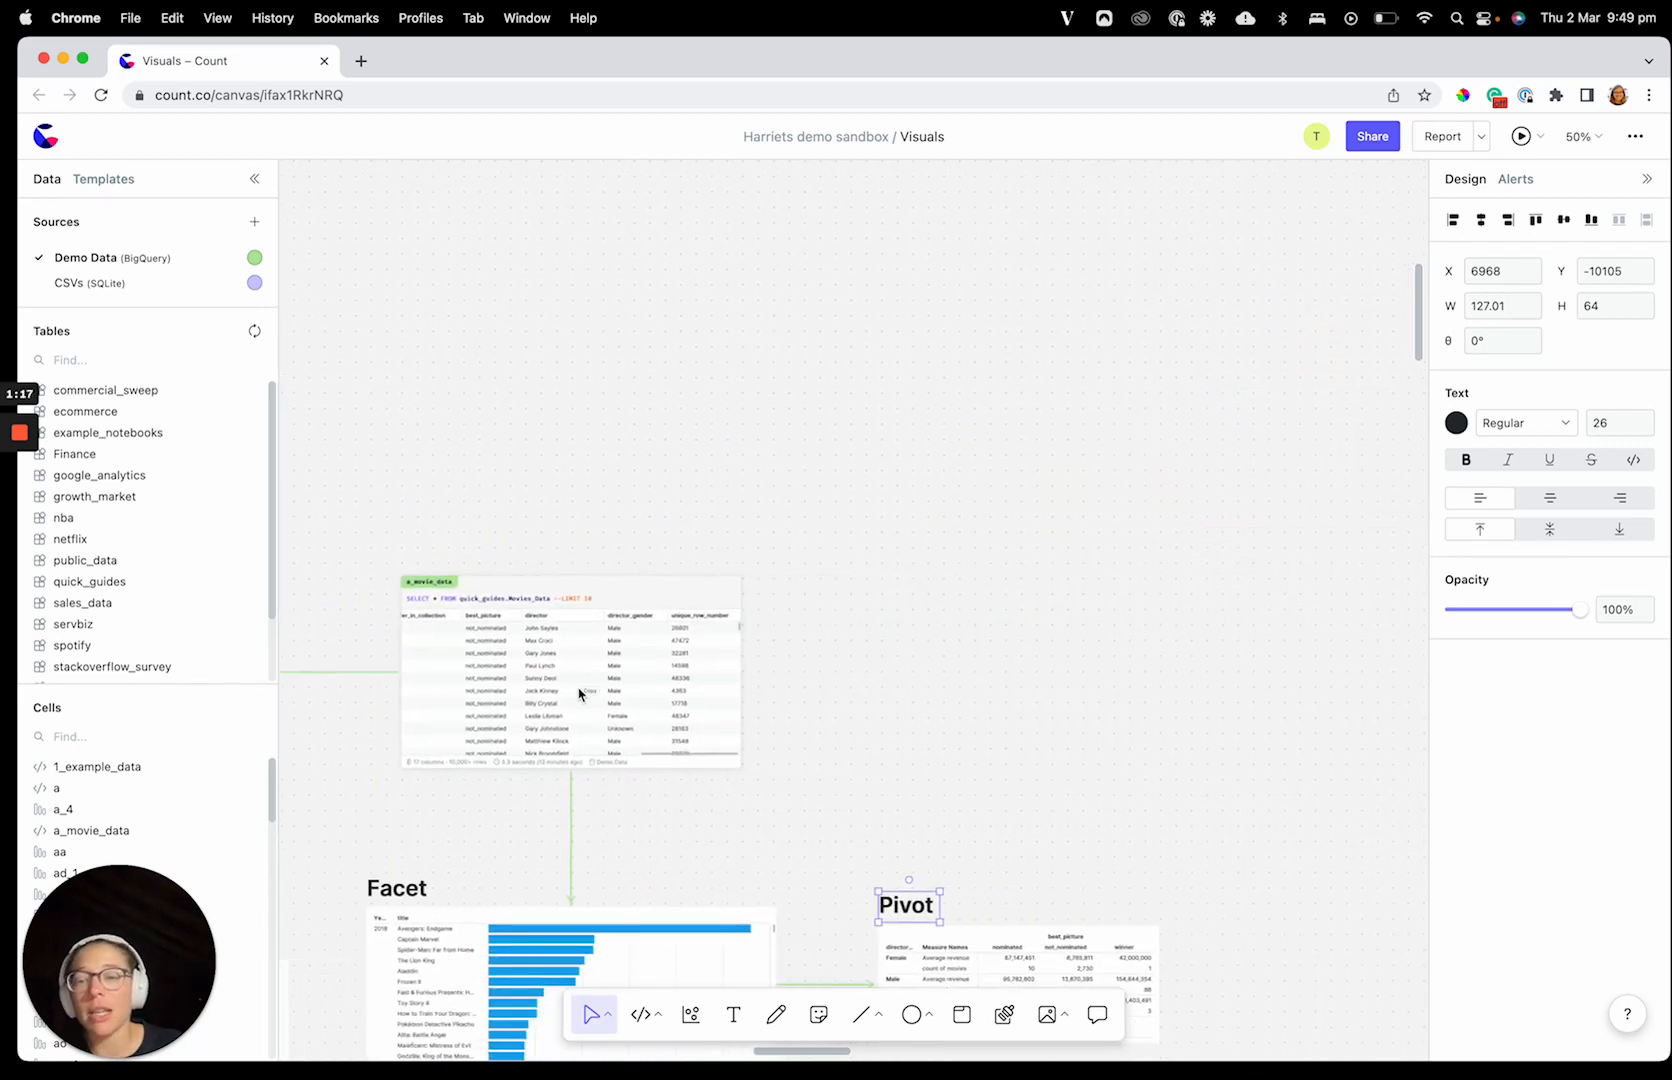
pyautogui.scroll(10, 578, 690)
pyautogui.hscroll(2, 965, 678)
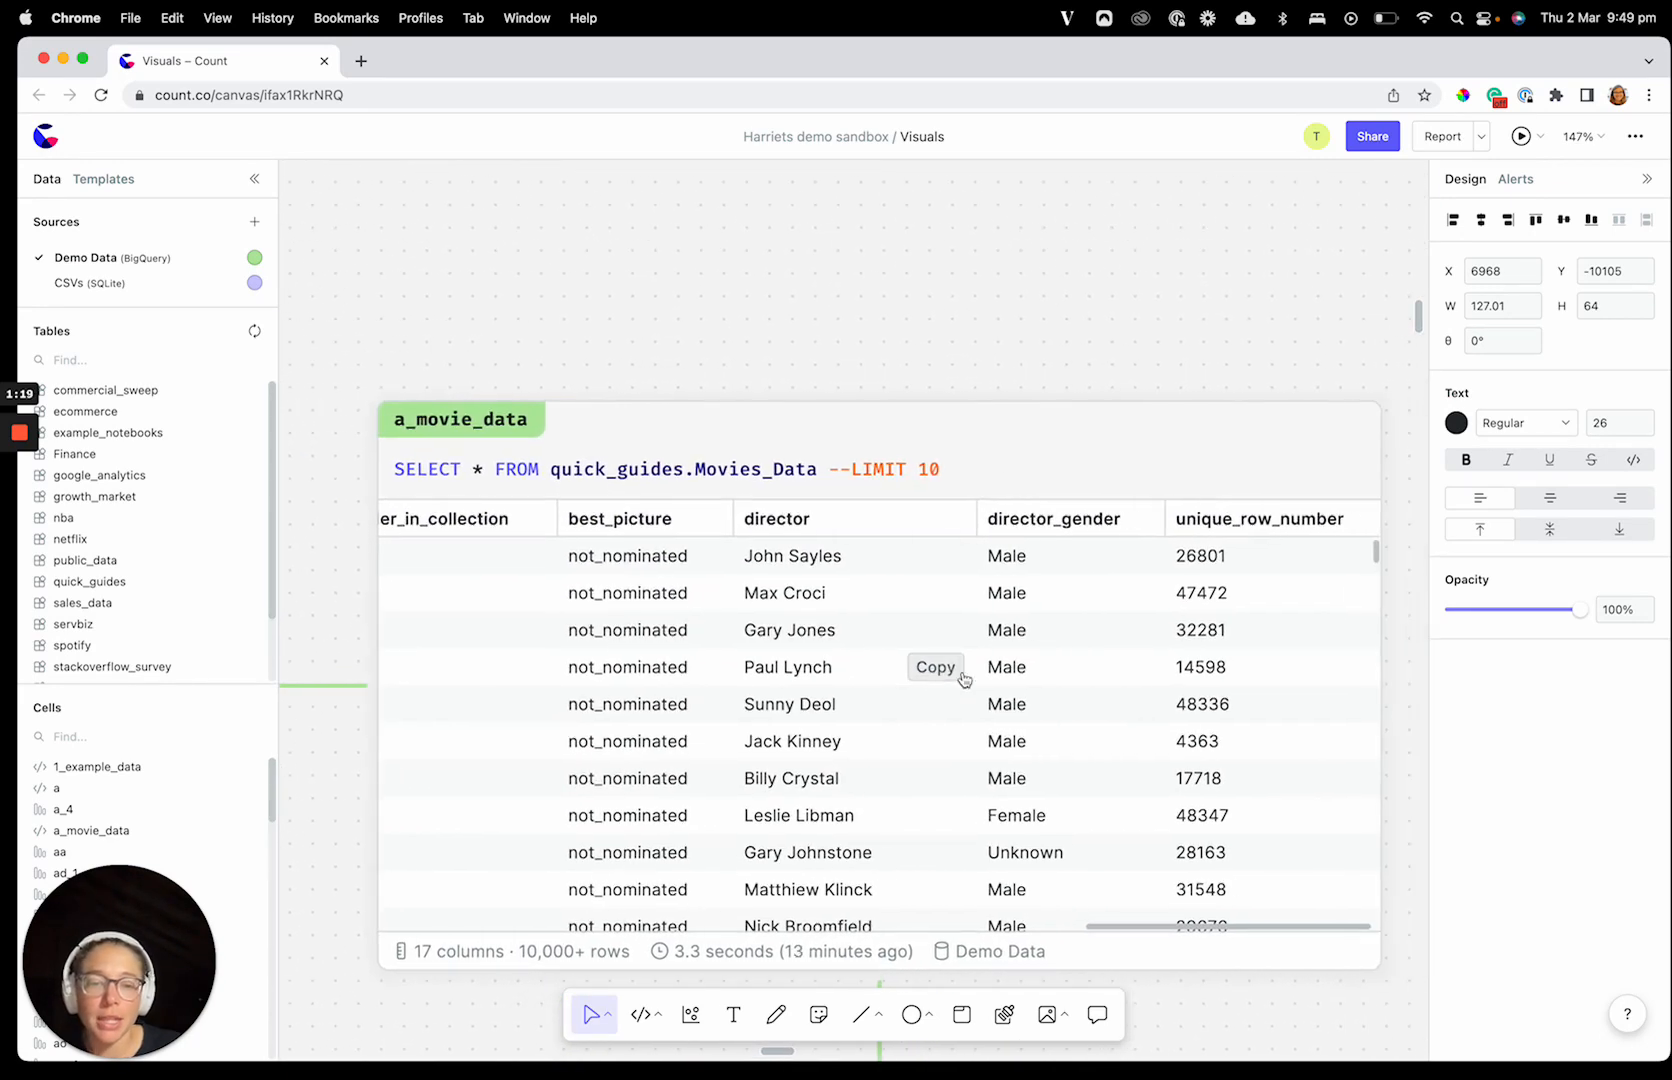
pyautogui.click(847, 680)
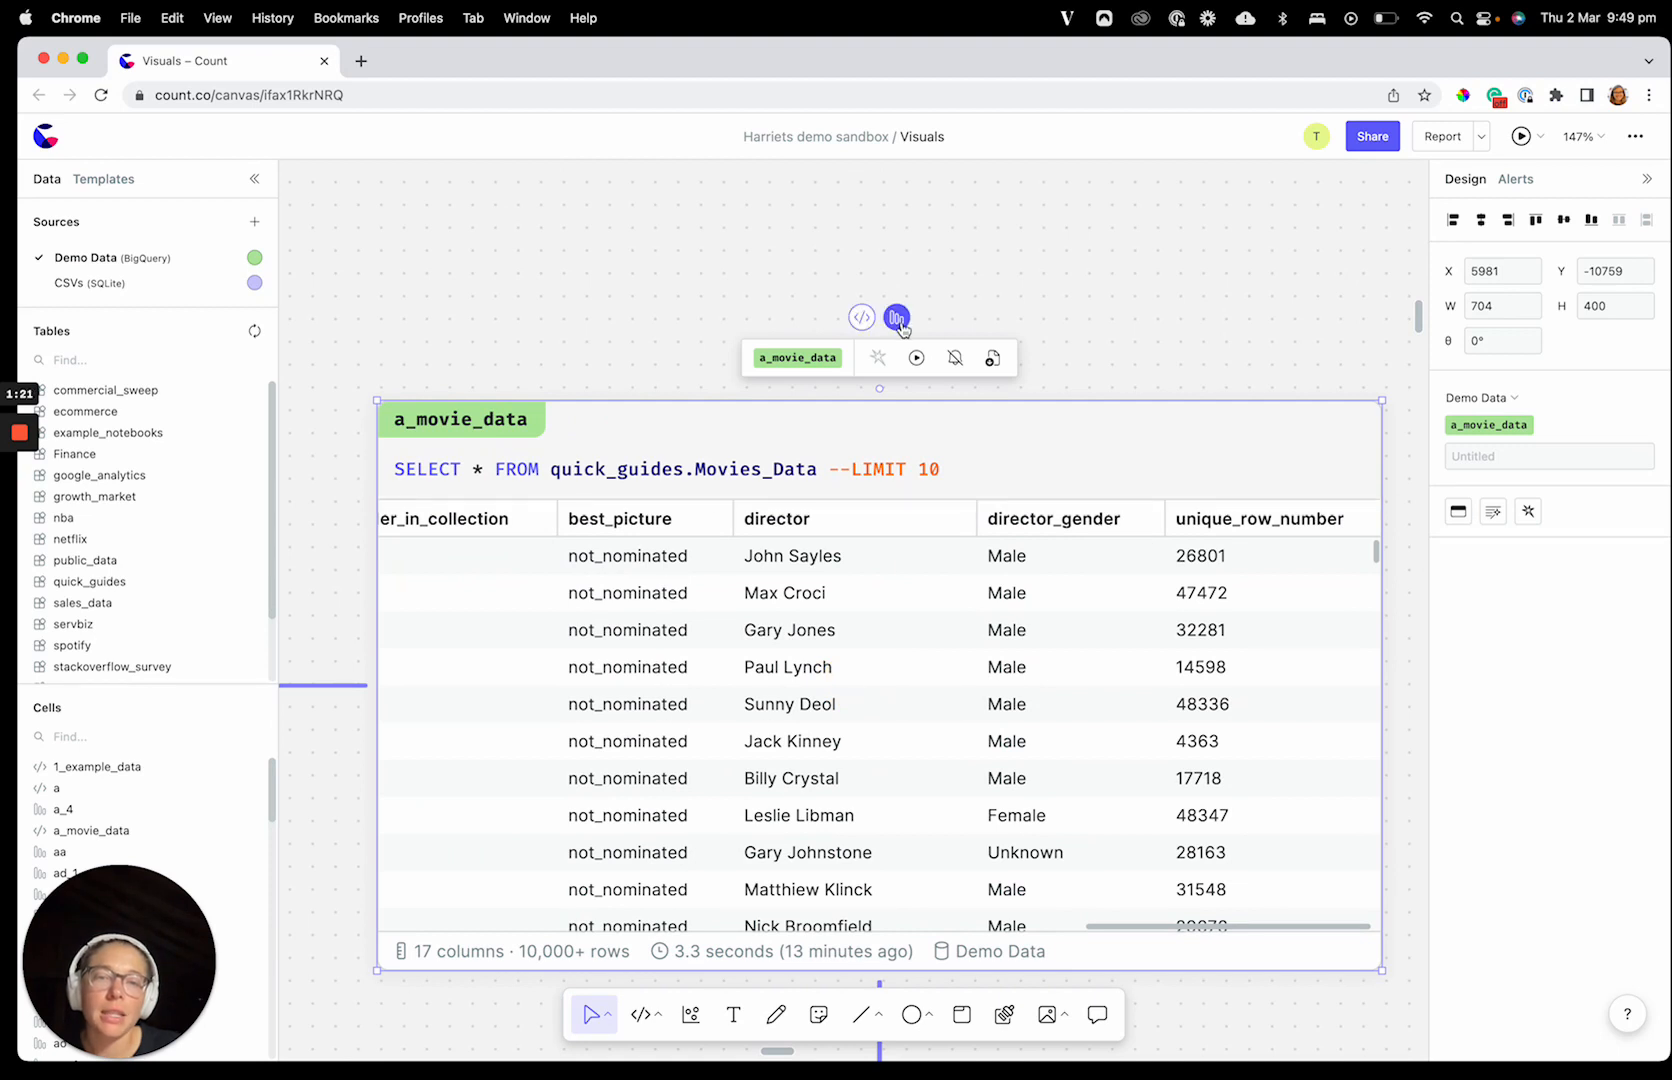
pyautogui.click(897, 318)
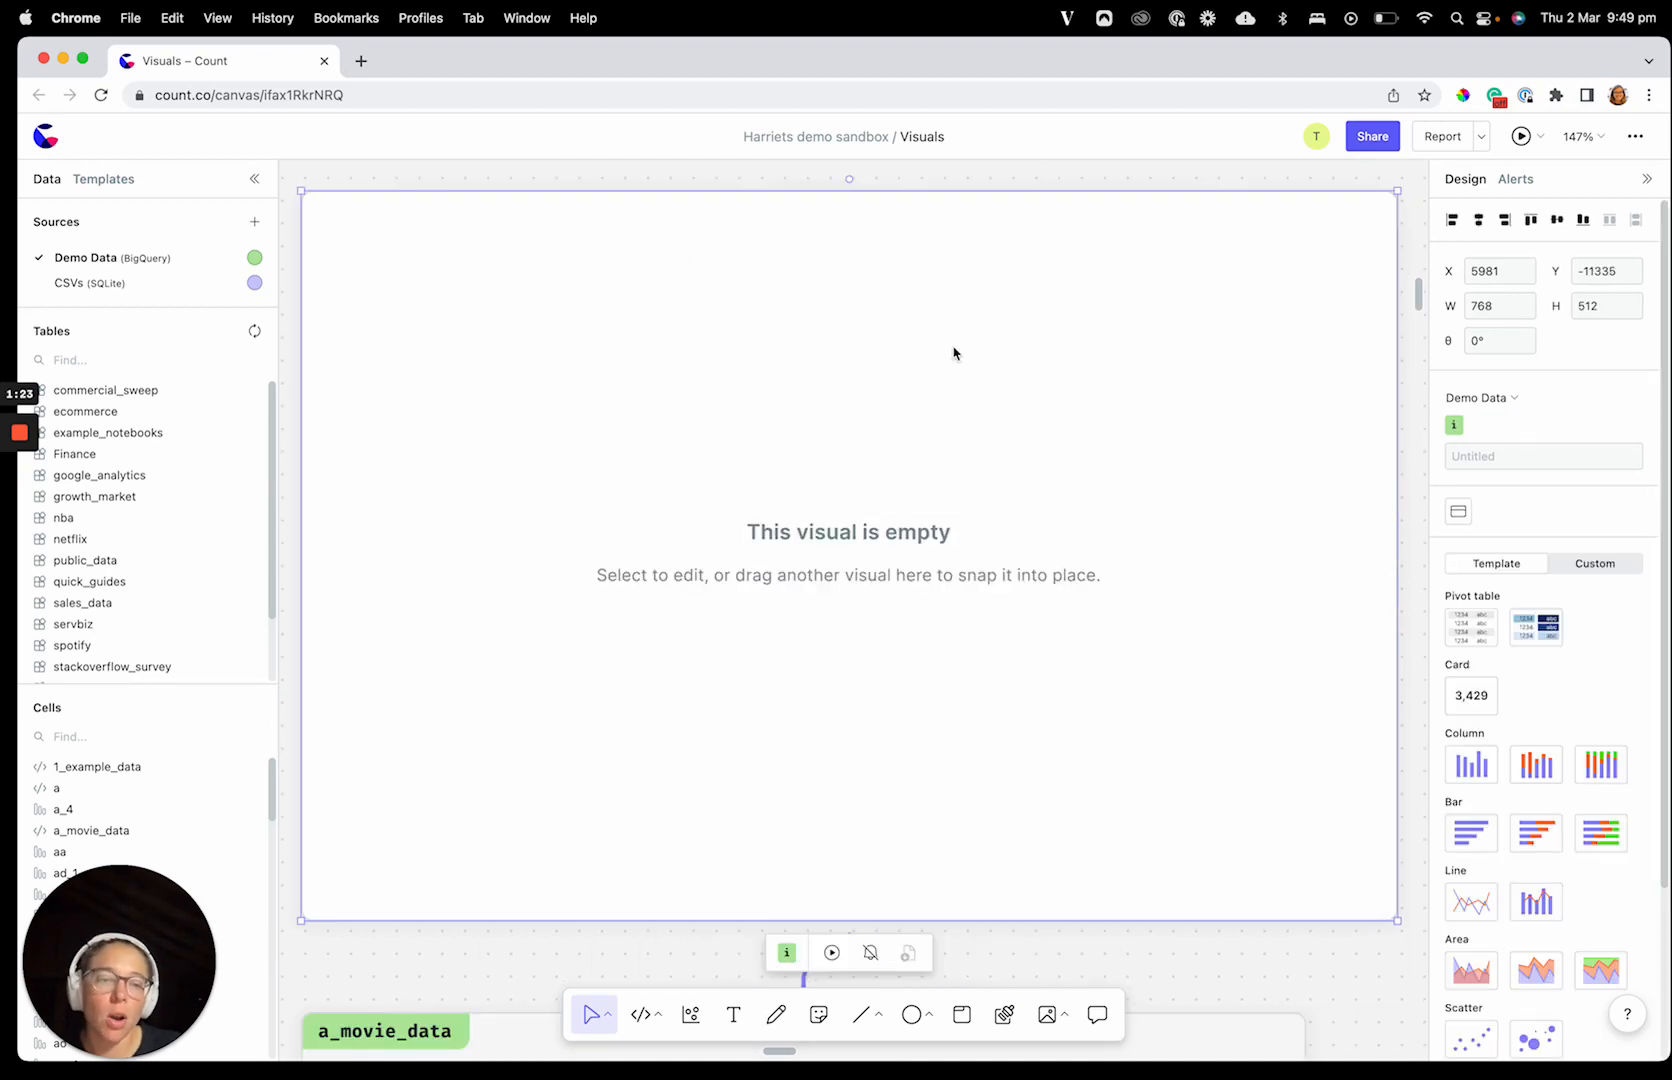
# Step: Move the empty visual up to Y -11399, farther above the a_movie_data cell
pyautogui.scroll(-3, 632, 783)
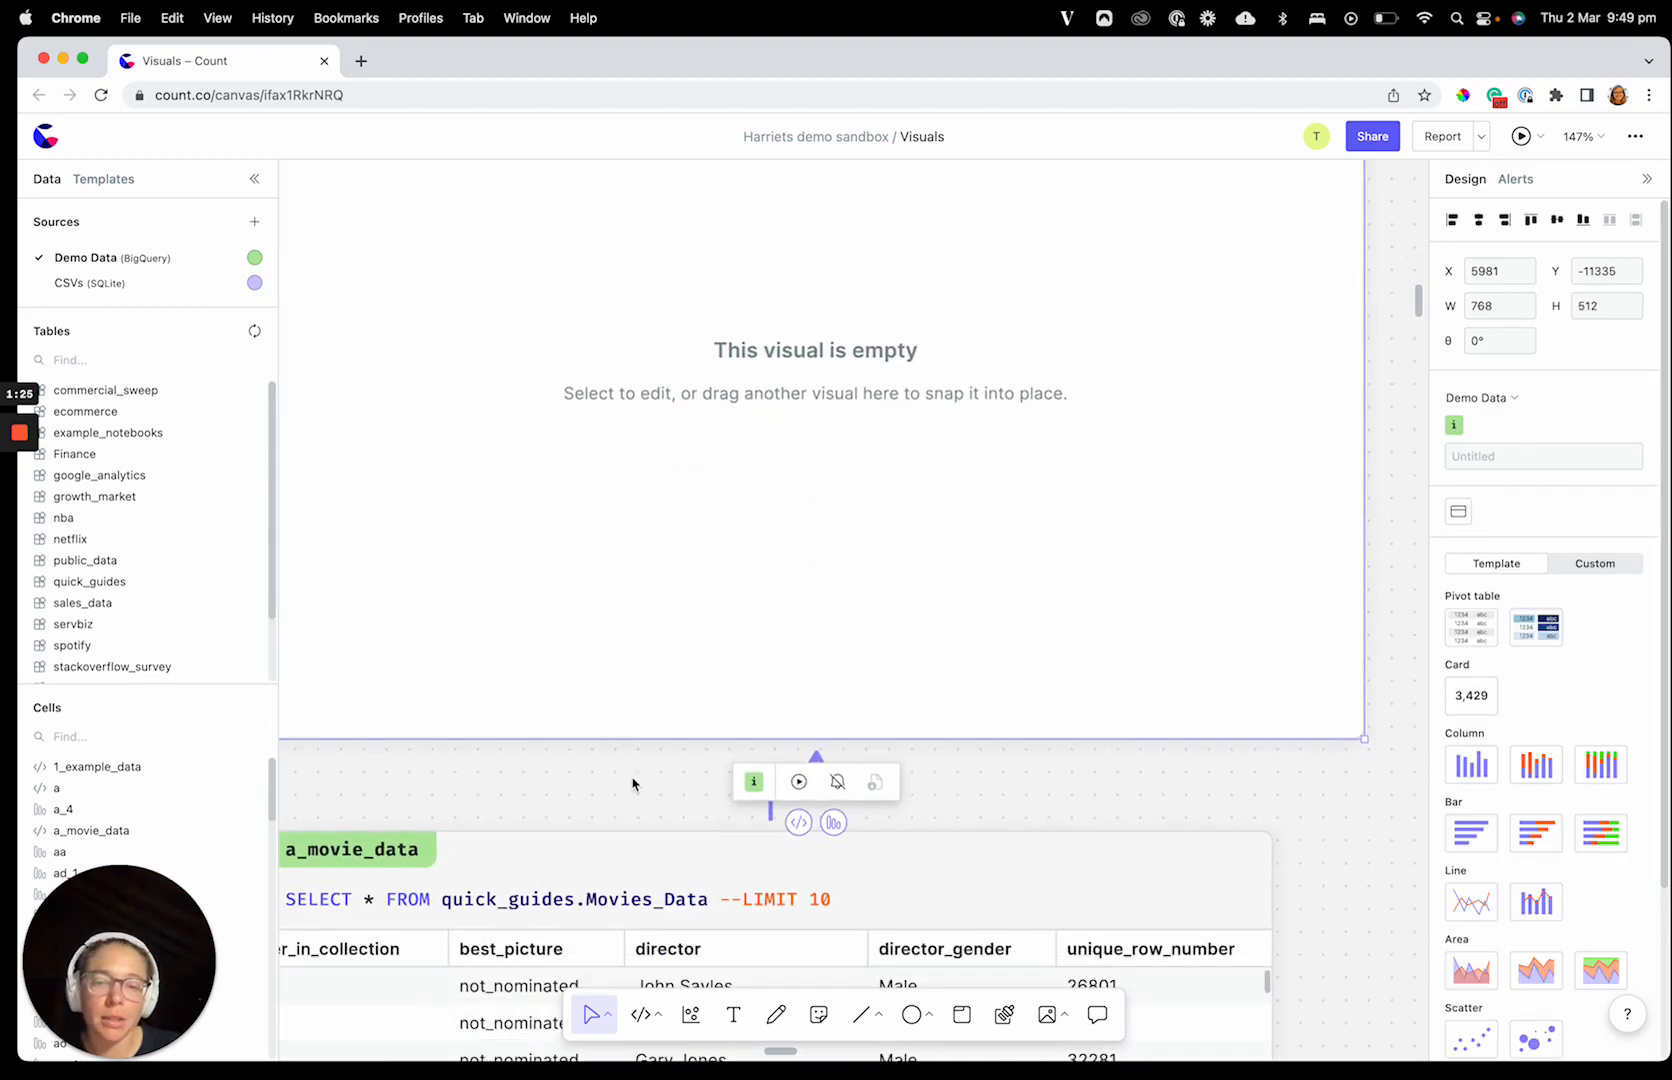
pyautogui.moveTo(969, 622); pyautogui.dragTo(964, 529)
pyautogui.scroll(-3, 1177, 755)
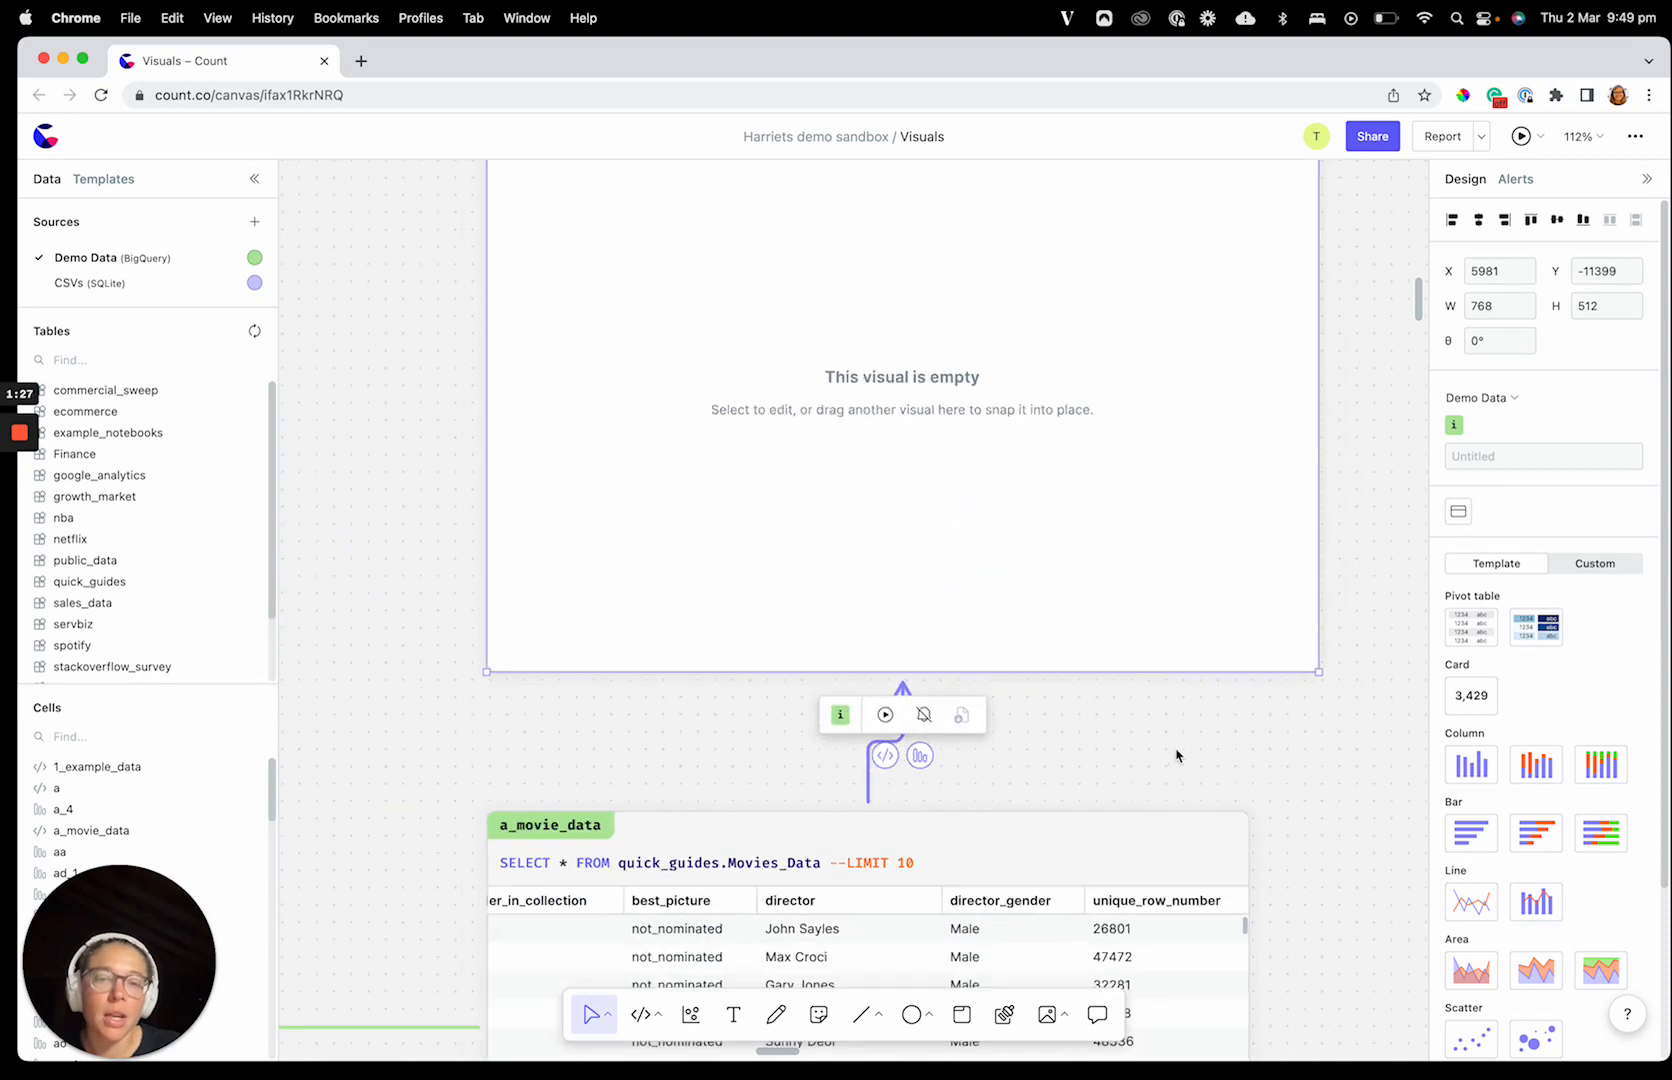
pyautogui.scroll(2, 1177, 755)
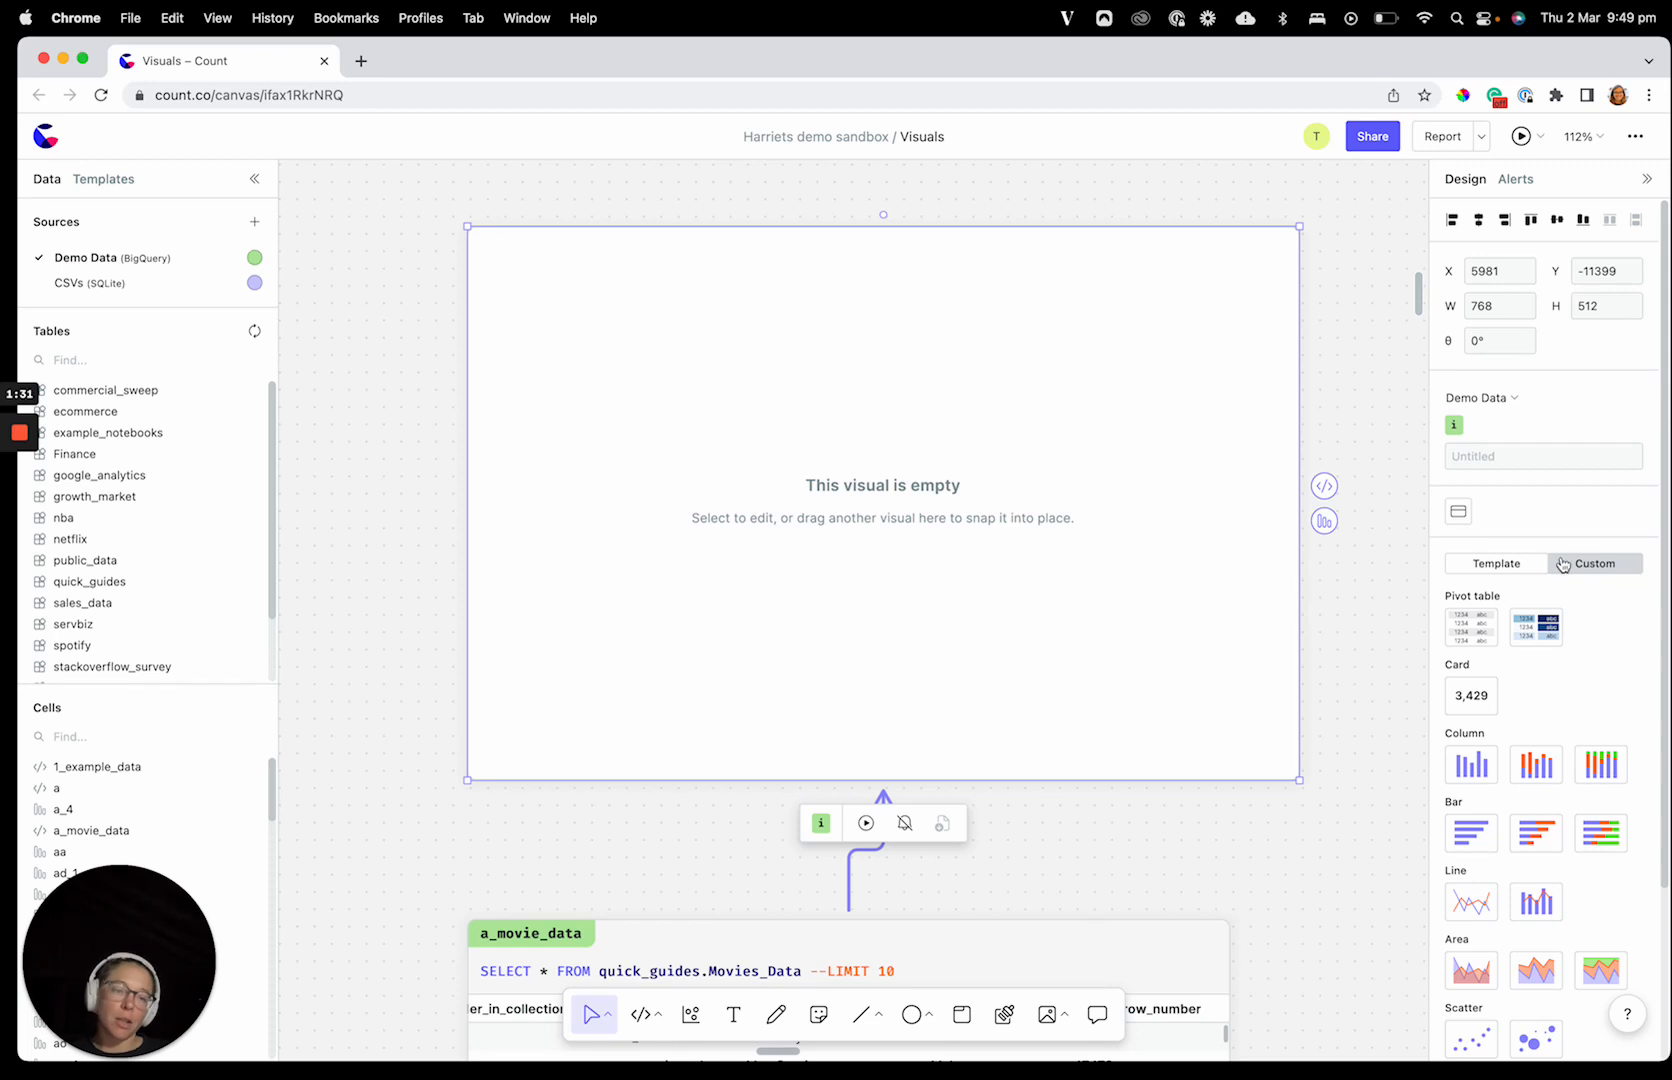
# Step: Switch the empty visual to custom mode and back to template mode, then view the available template chart types
pyautogui.click(1590, 566)
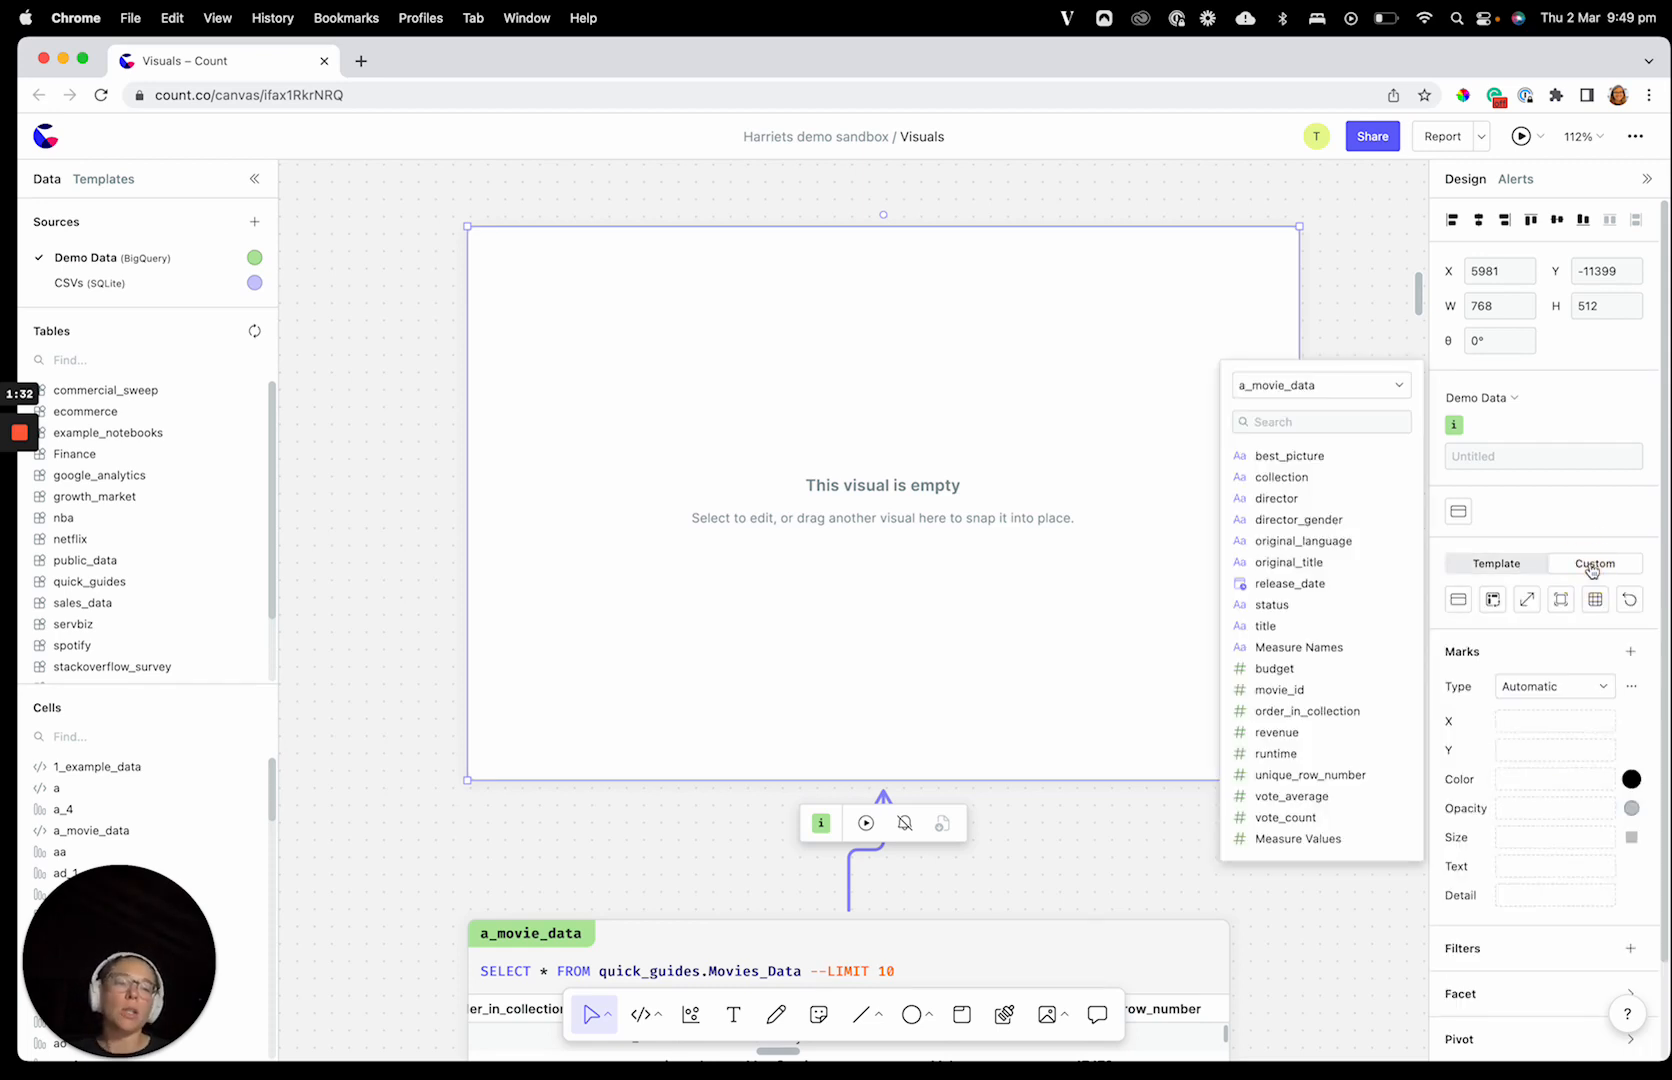
pyautogui.click(1520, 578)
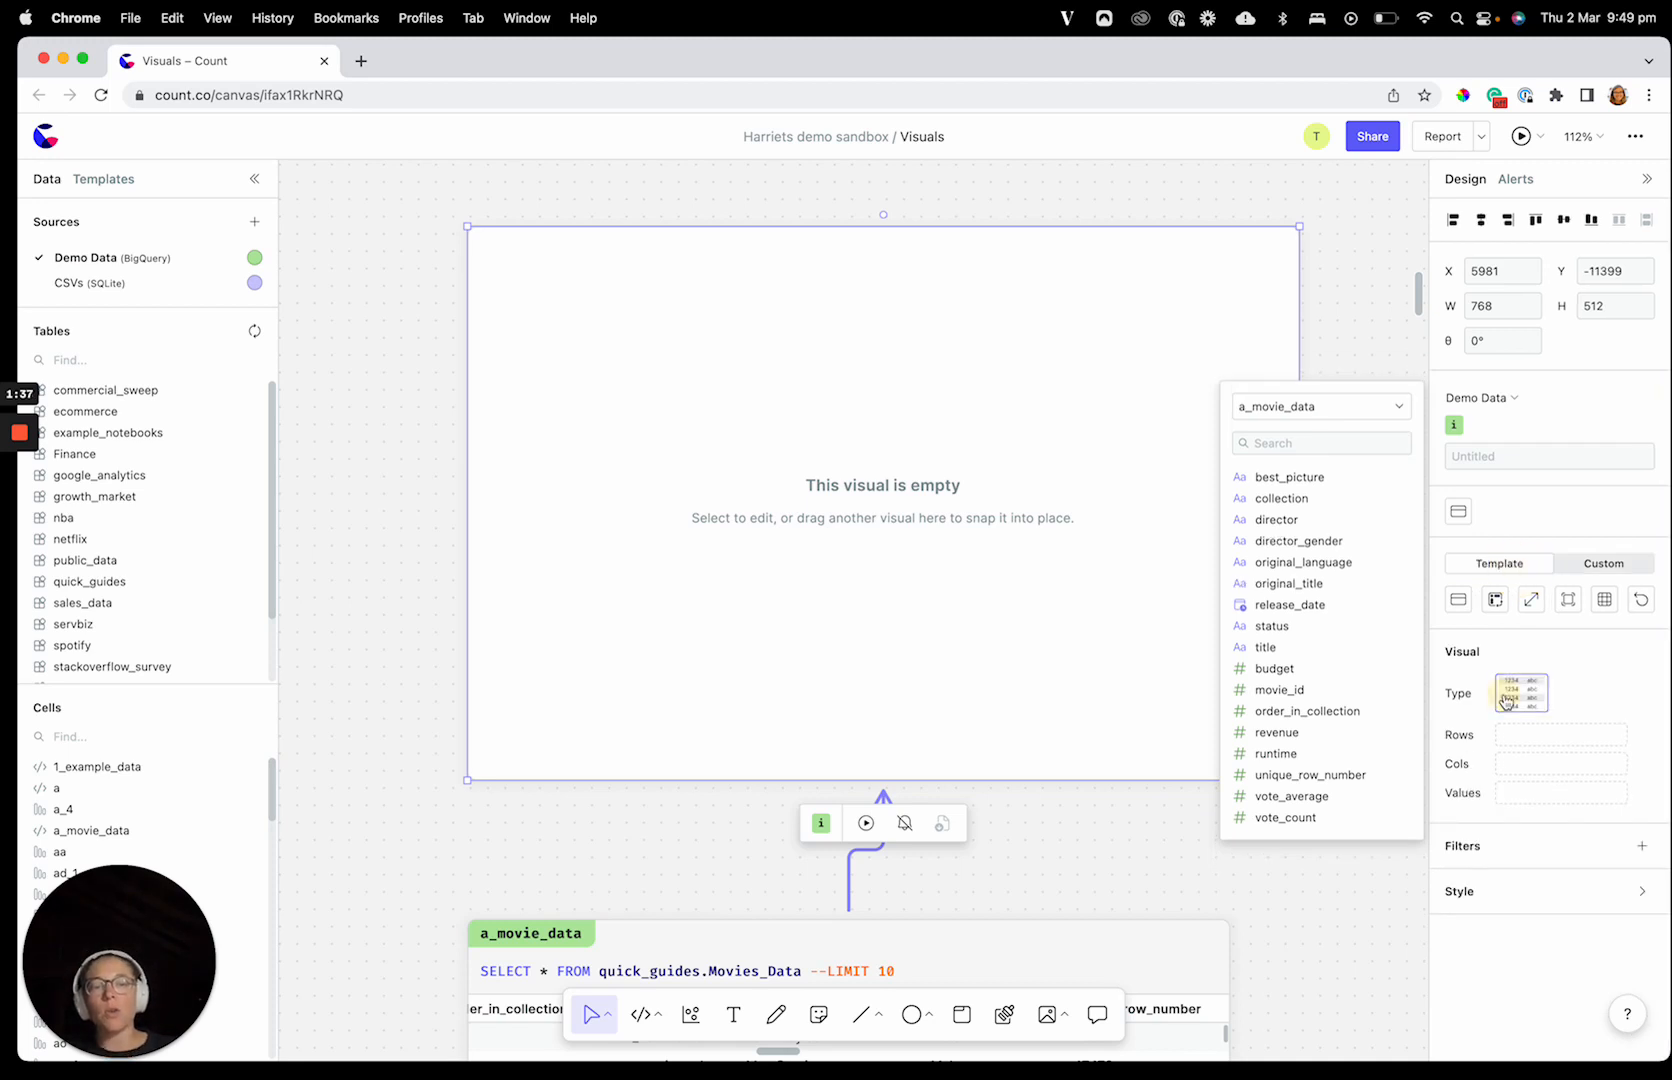
pyautogui.click(1507, 697)
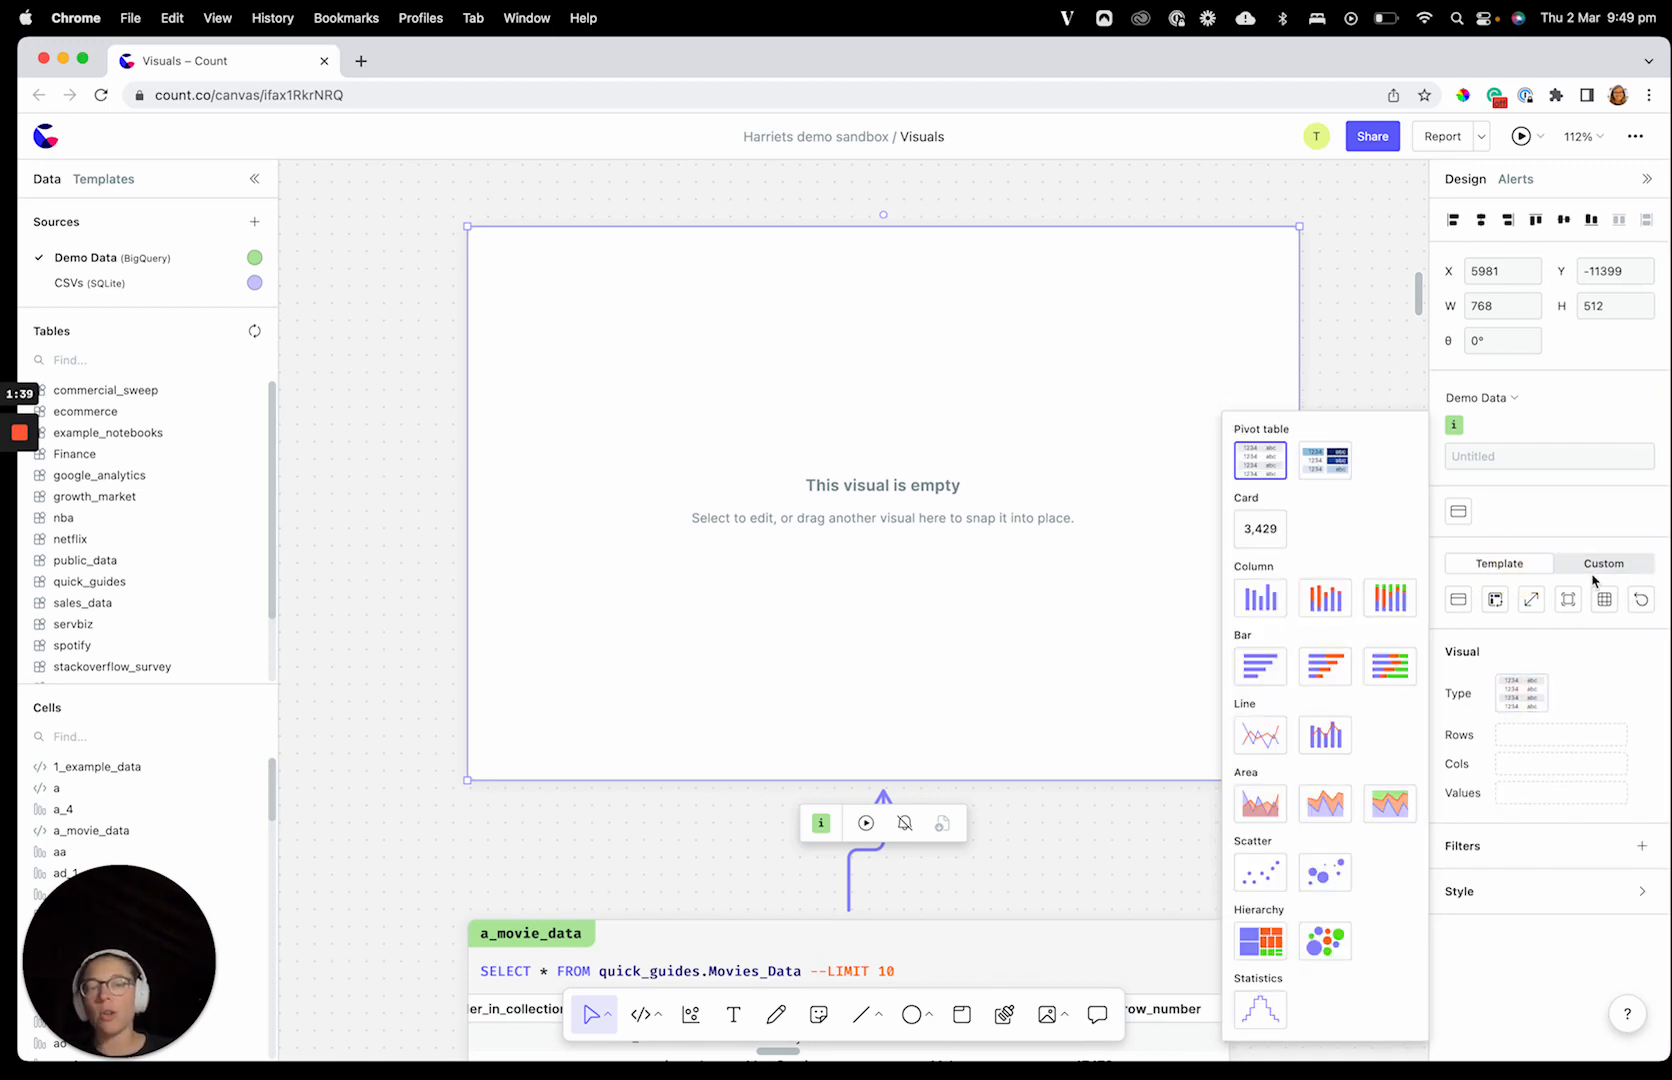
pyautogui.click(1562, 544)
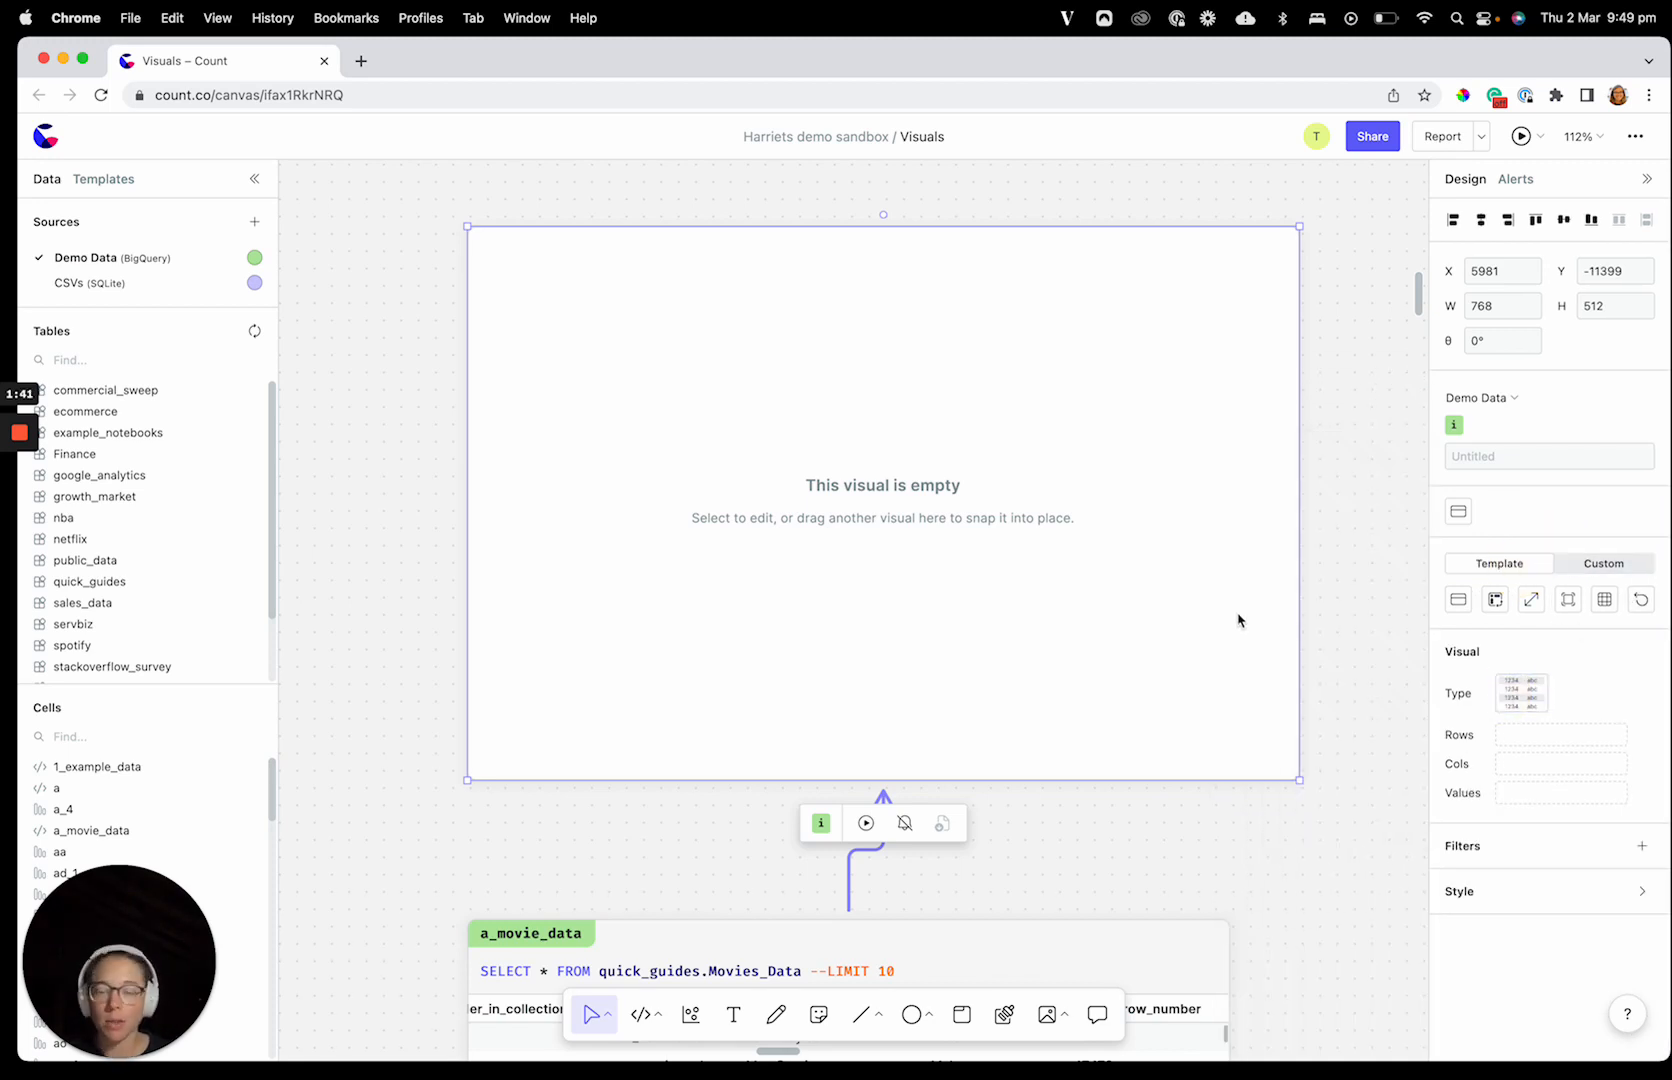
# Step: Set the empty visual's template type to the basic bar chart and convert it to a custom visual
pyautogui.click(1510, 697)
pyautogui.click(1260, 665)
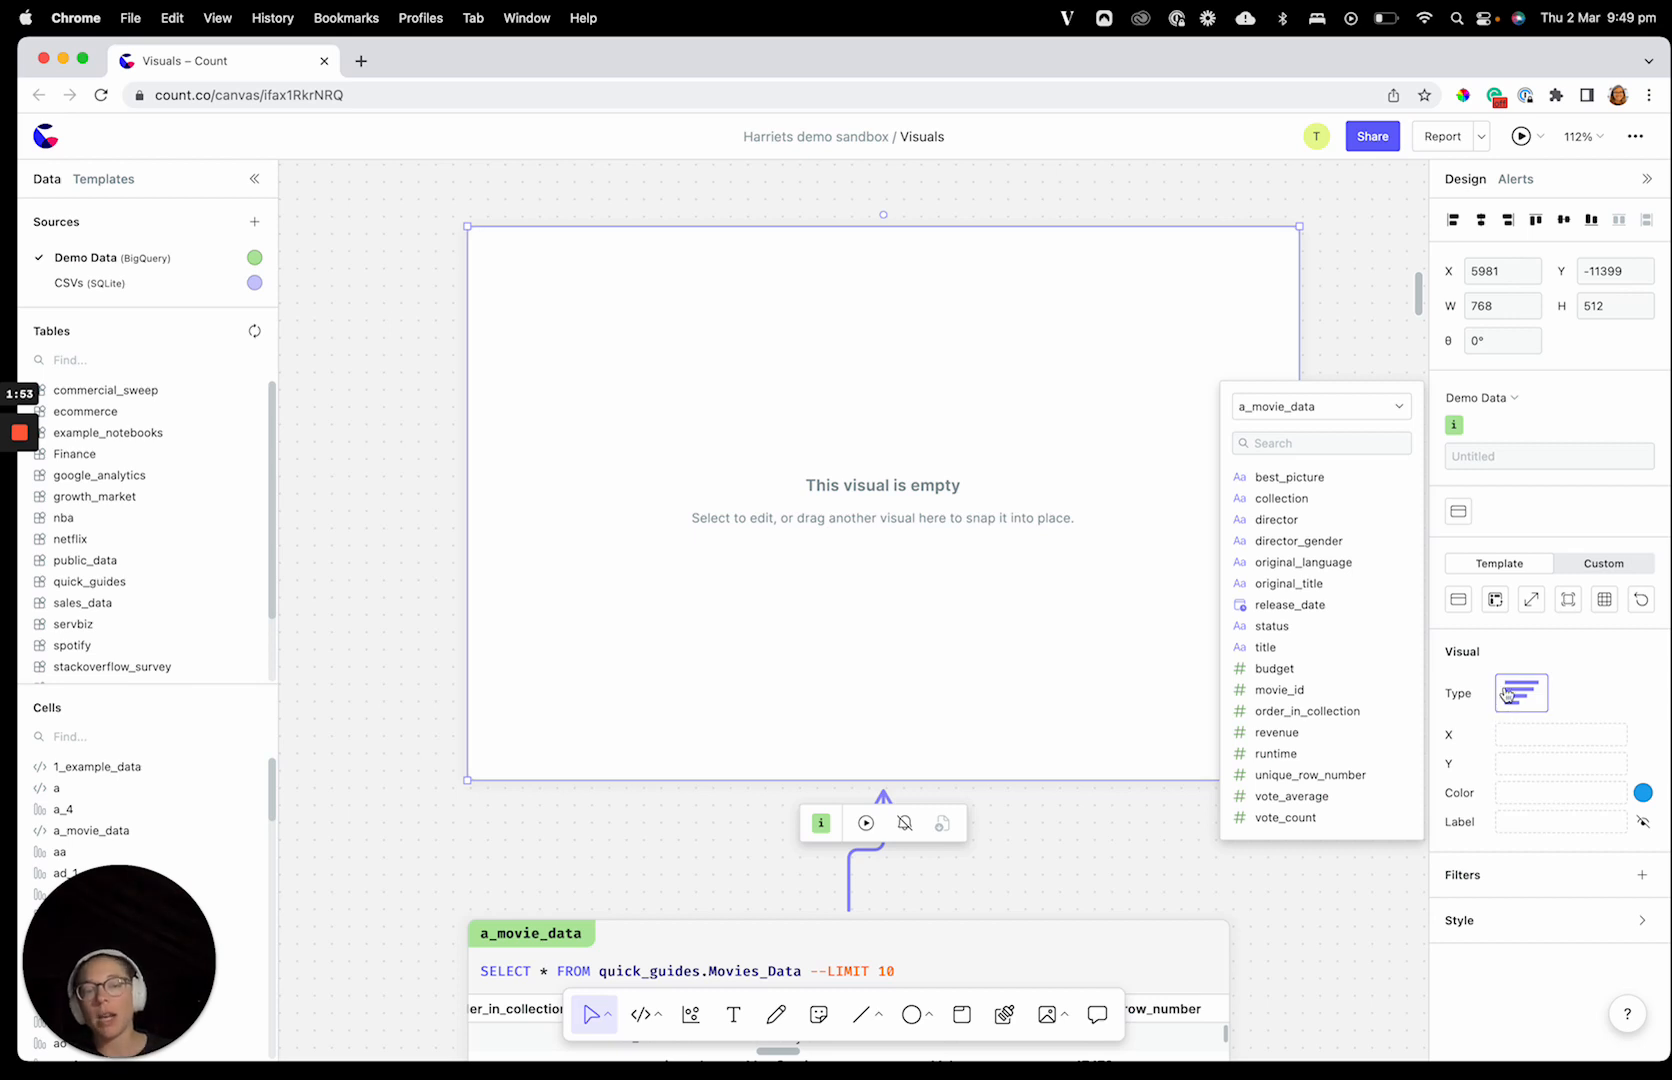
pyautogui.click(1517, 684)
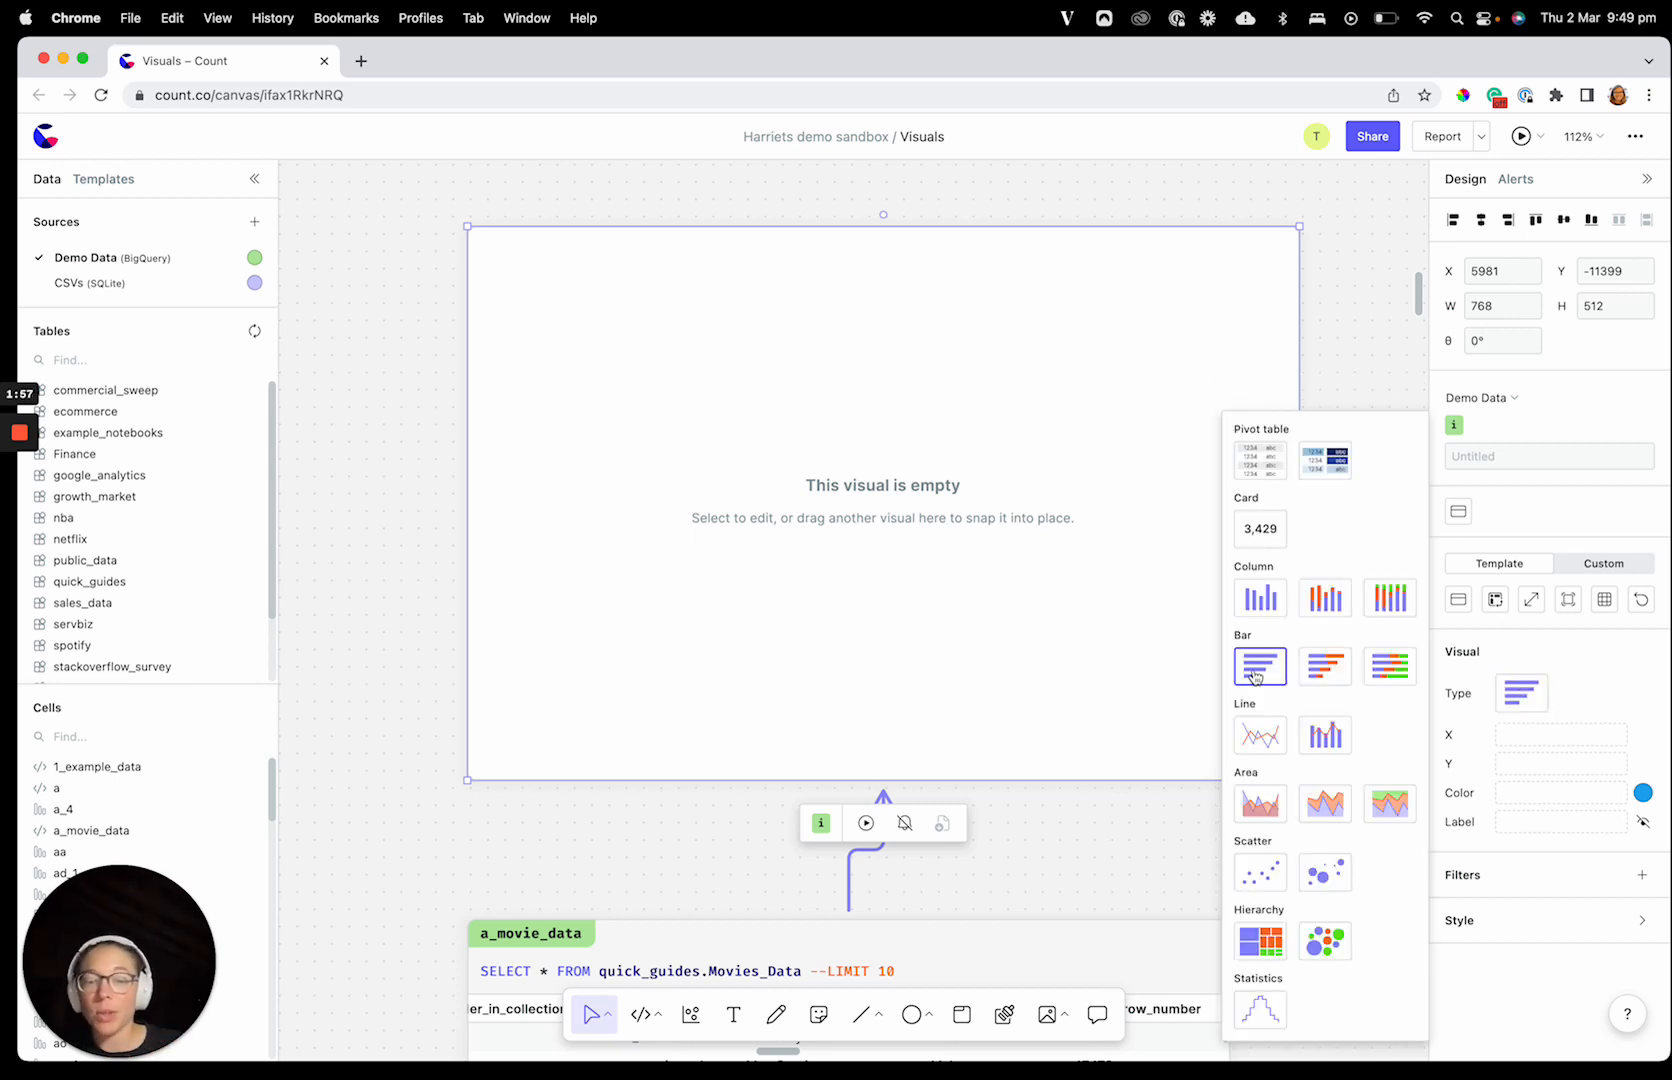
pyautogui.click(1604, 563)
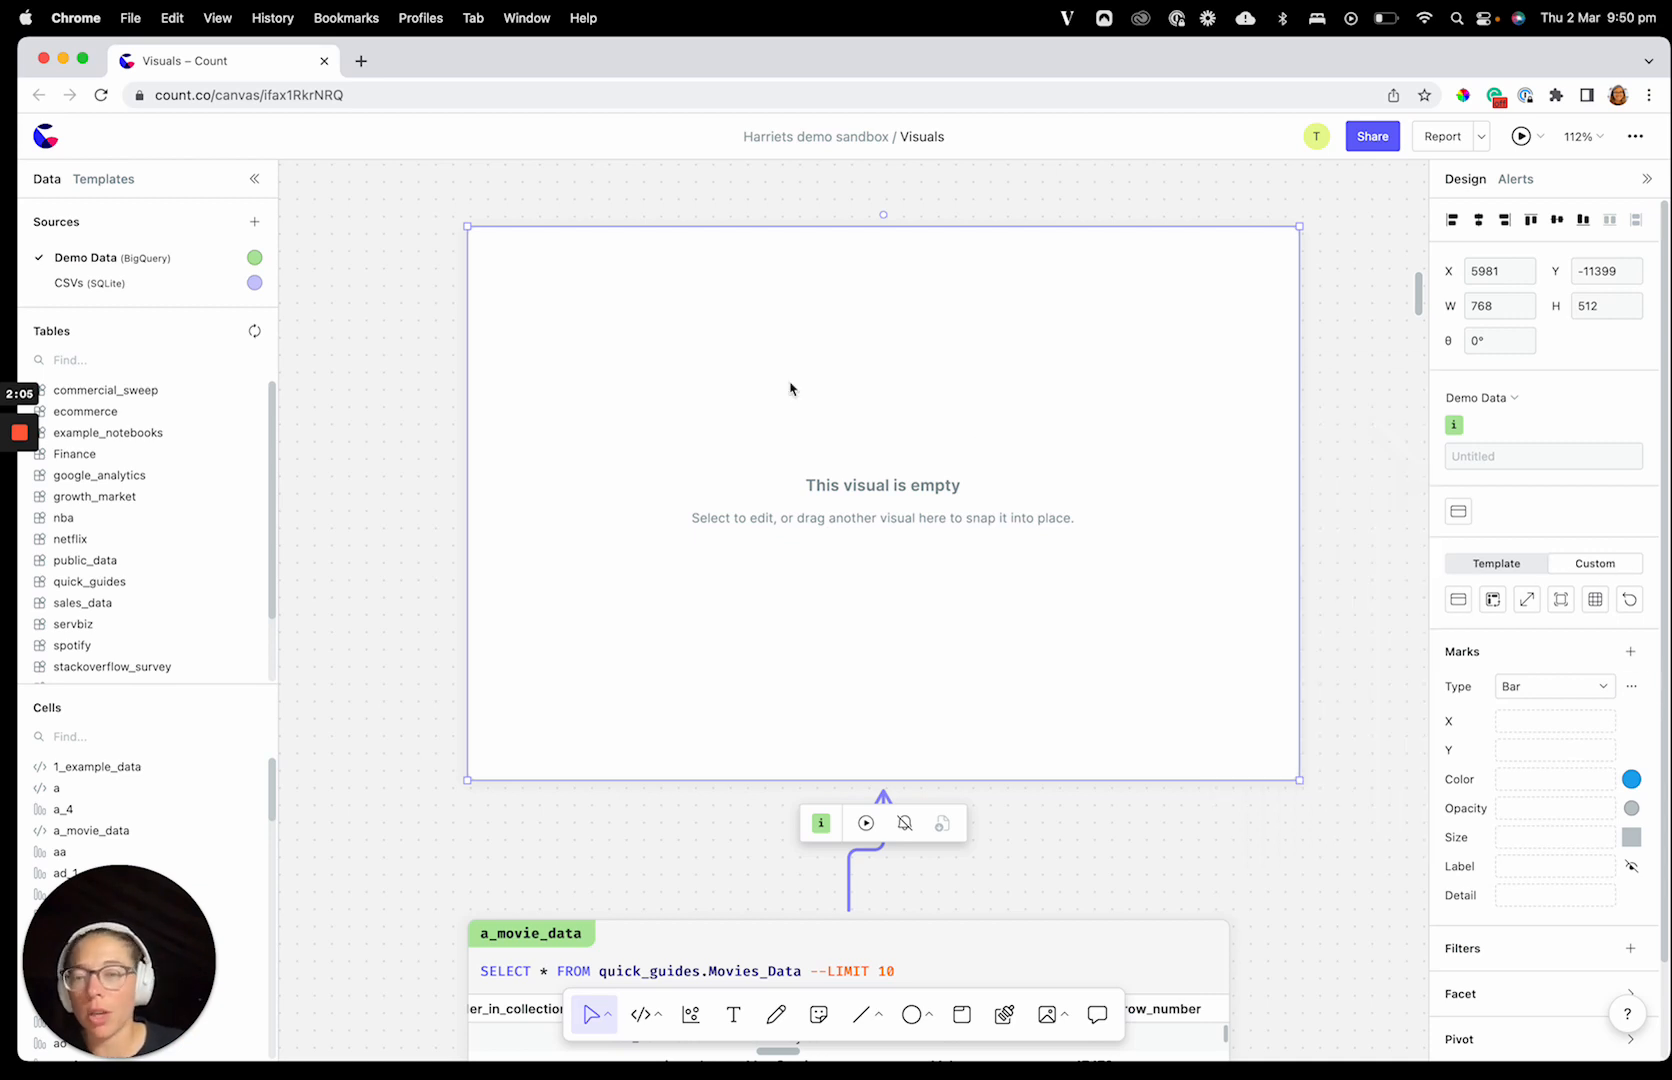
# Step: Delete the empty visual above the a_movie_data cell
pyautogui.click(746, 474)
pyautogui.press('Delete')
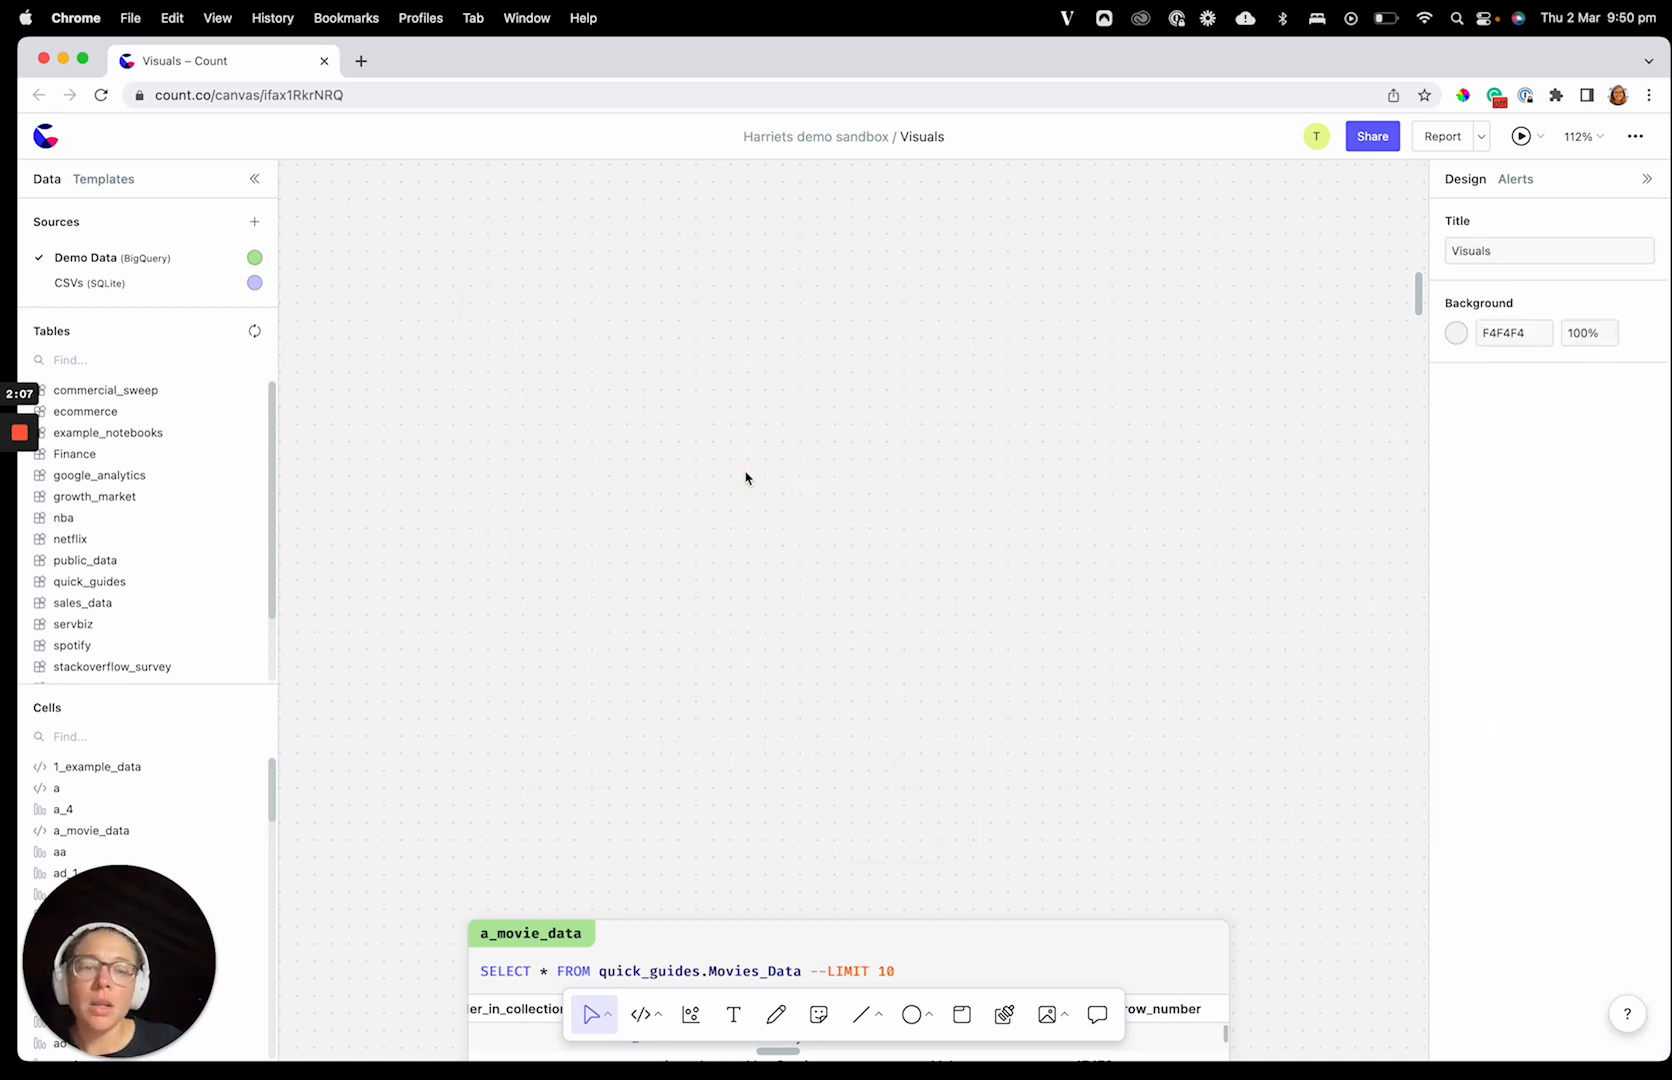
# Step: Select the chart under the Marks heading and examine its line and bar mark settings
pyautogui.hscroll(-2, 571, 620)
pyautogui.scroll(-5, 571, 620)
pyautogui.scroll(-10, 571, 620)
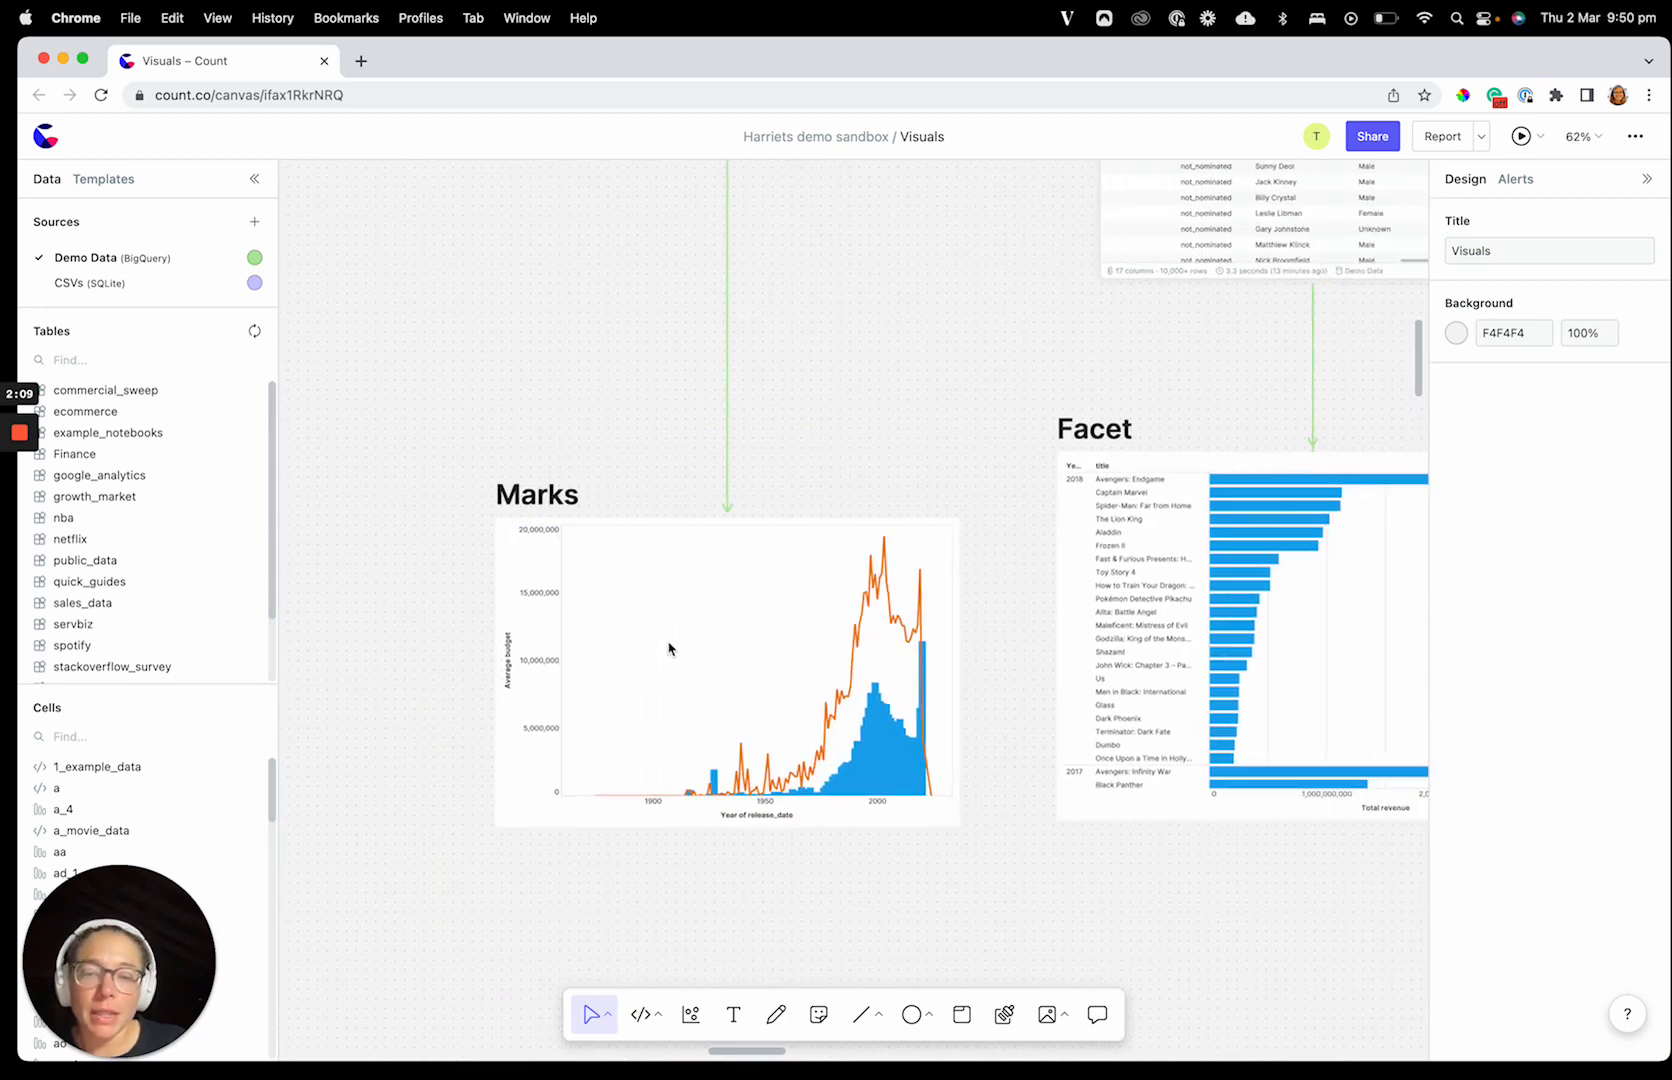
pyautogui.click(683, 578)
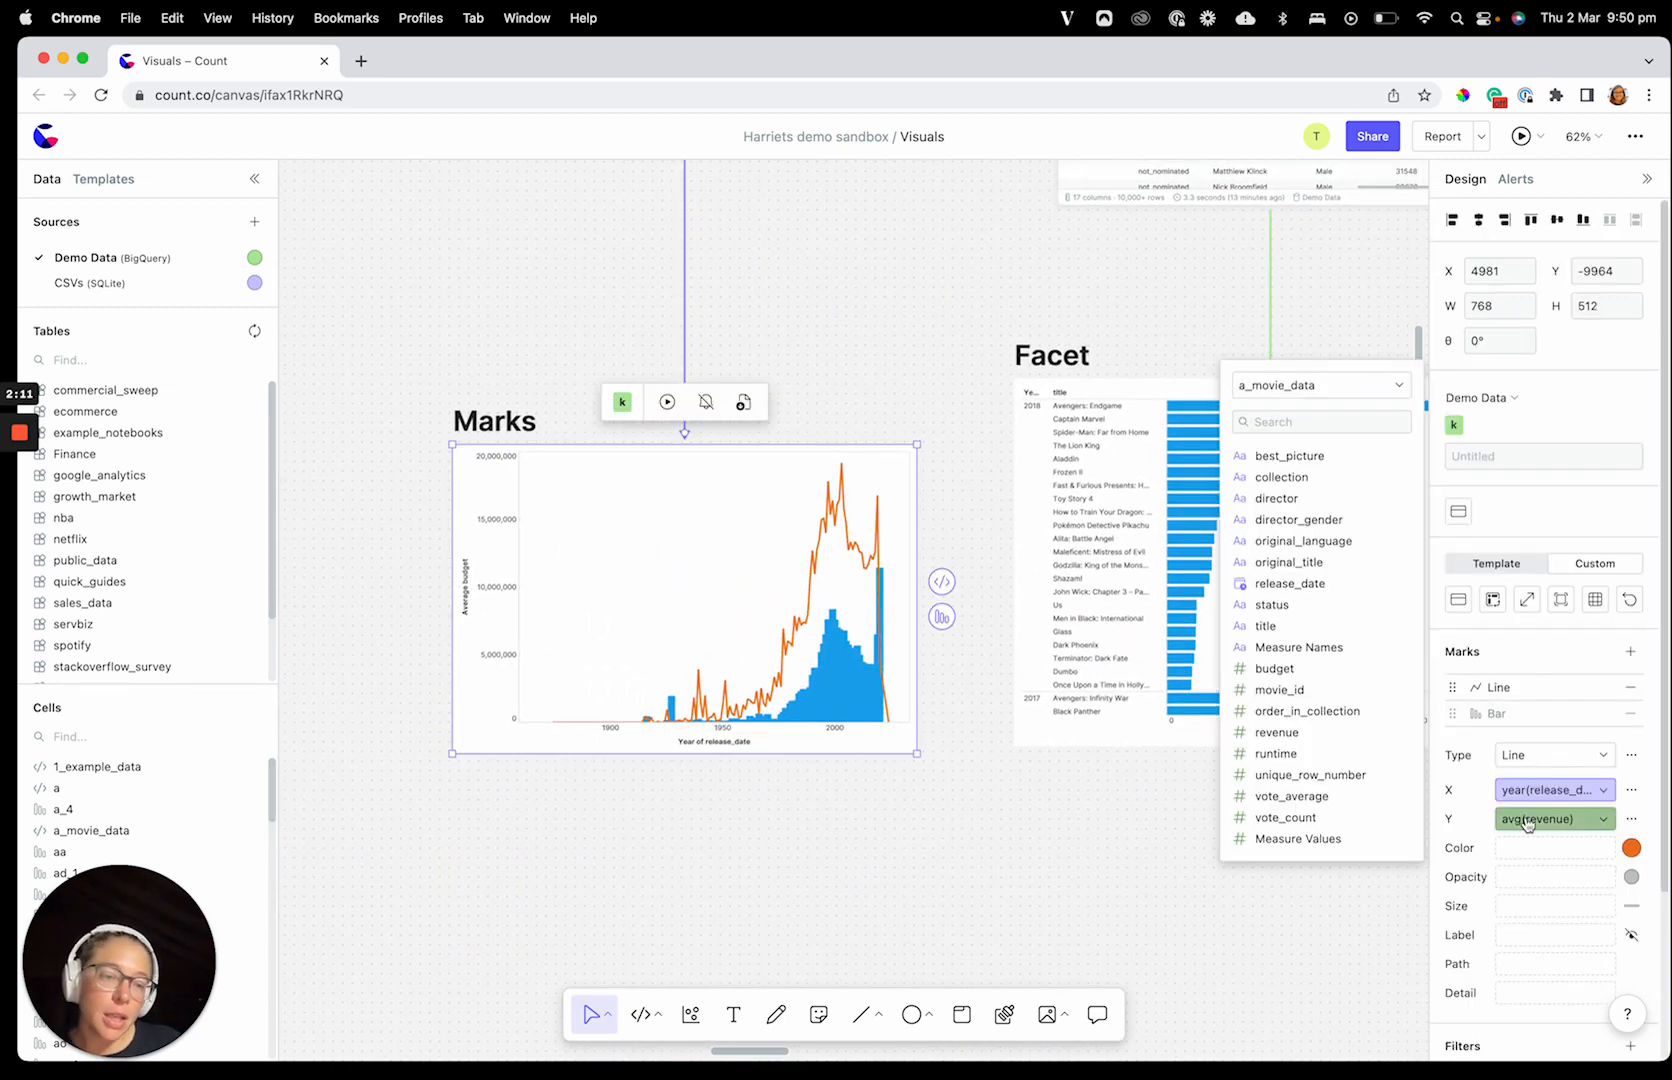
pyautogui.scroll(-3, 1527, 714)
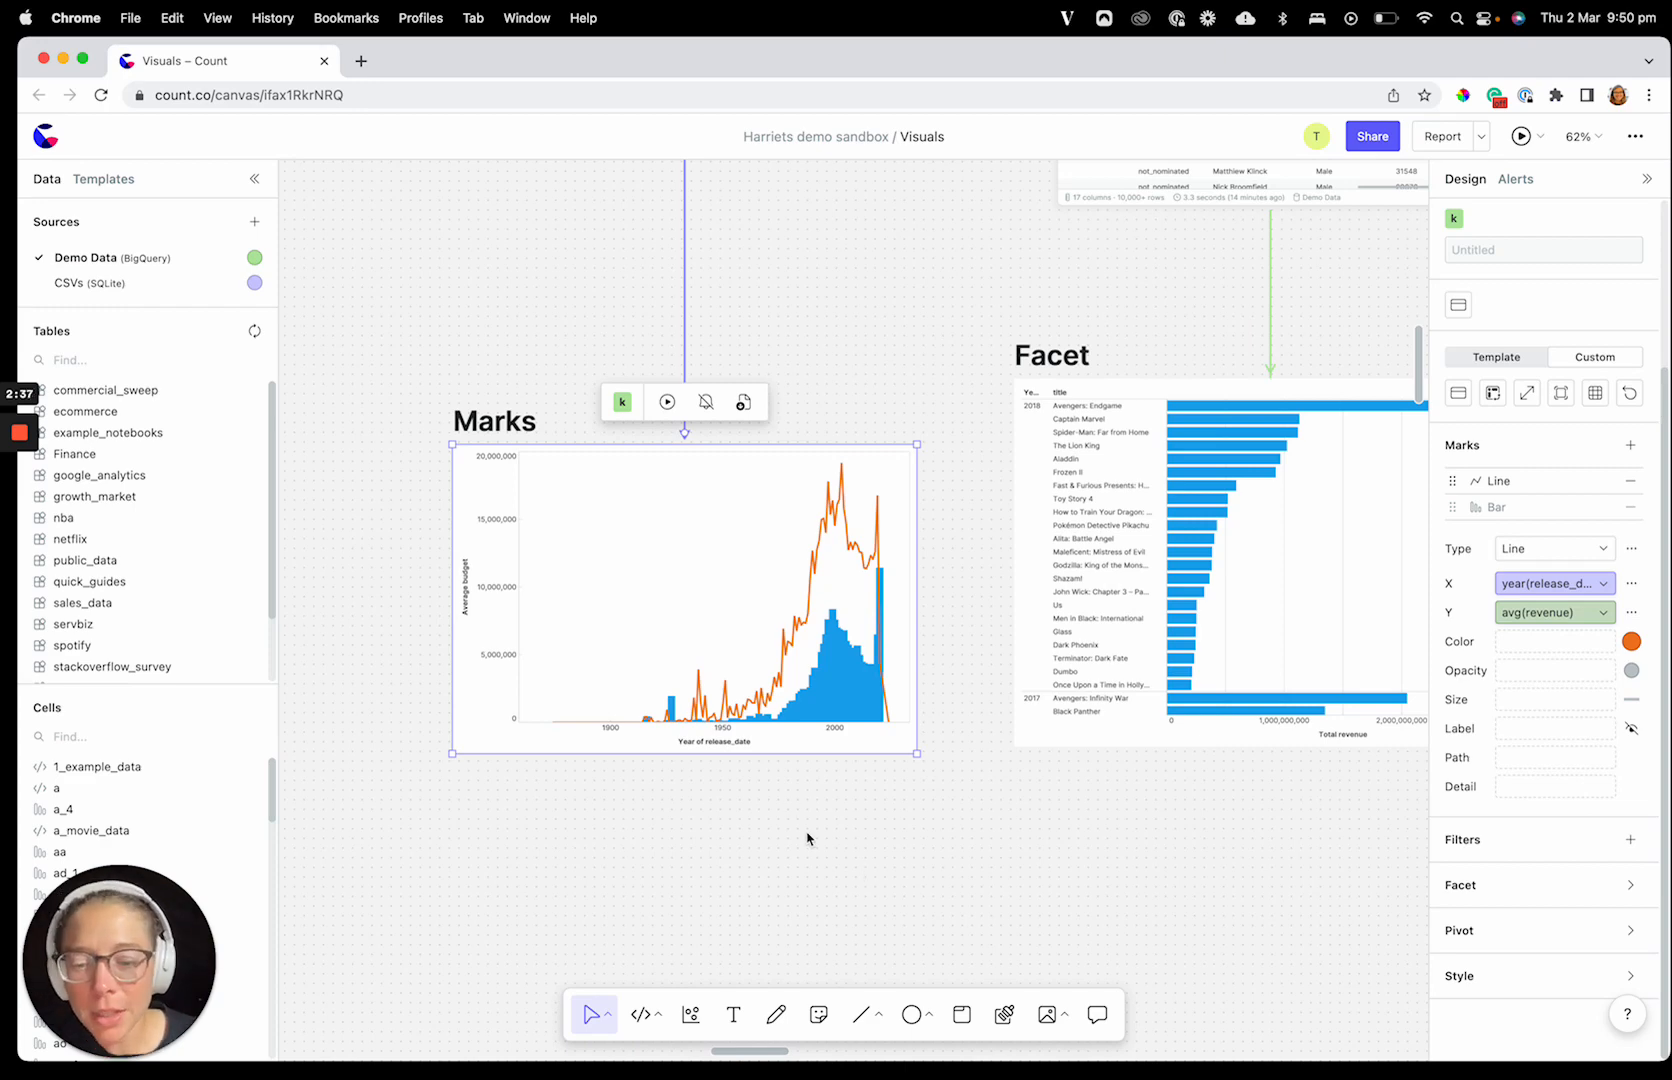
# Step: Examine the chart under the Marks heading up close and view the colour settings of its line mark
pyautogui.scroll(5, 698, 827)
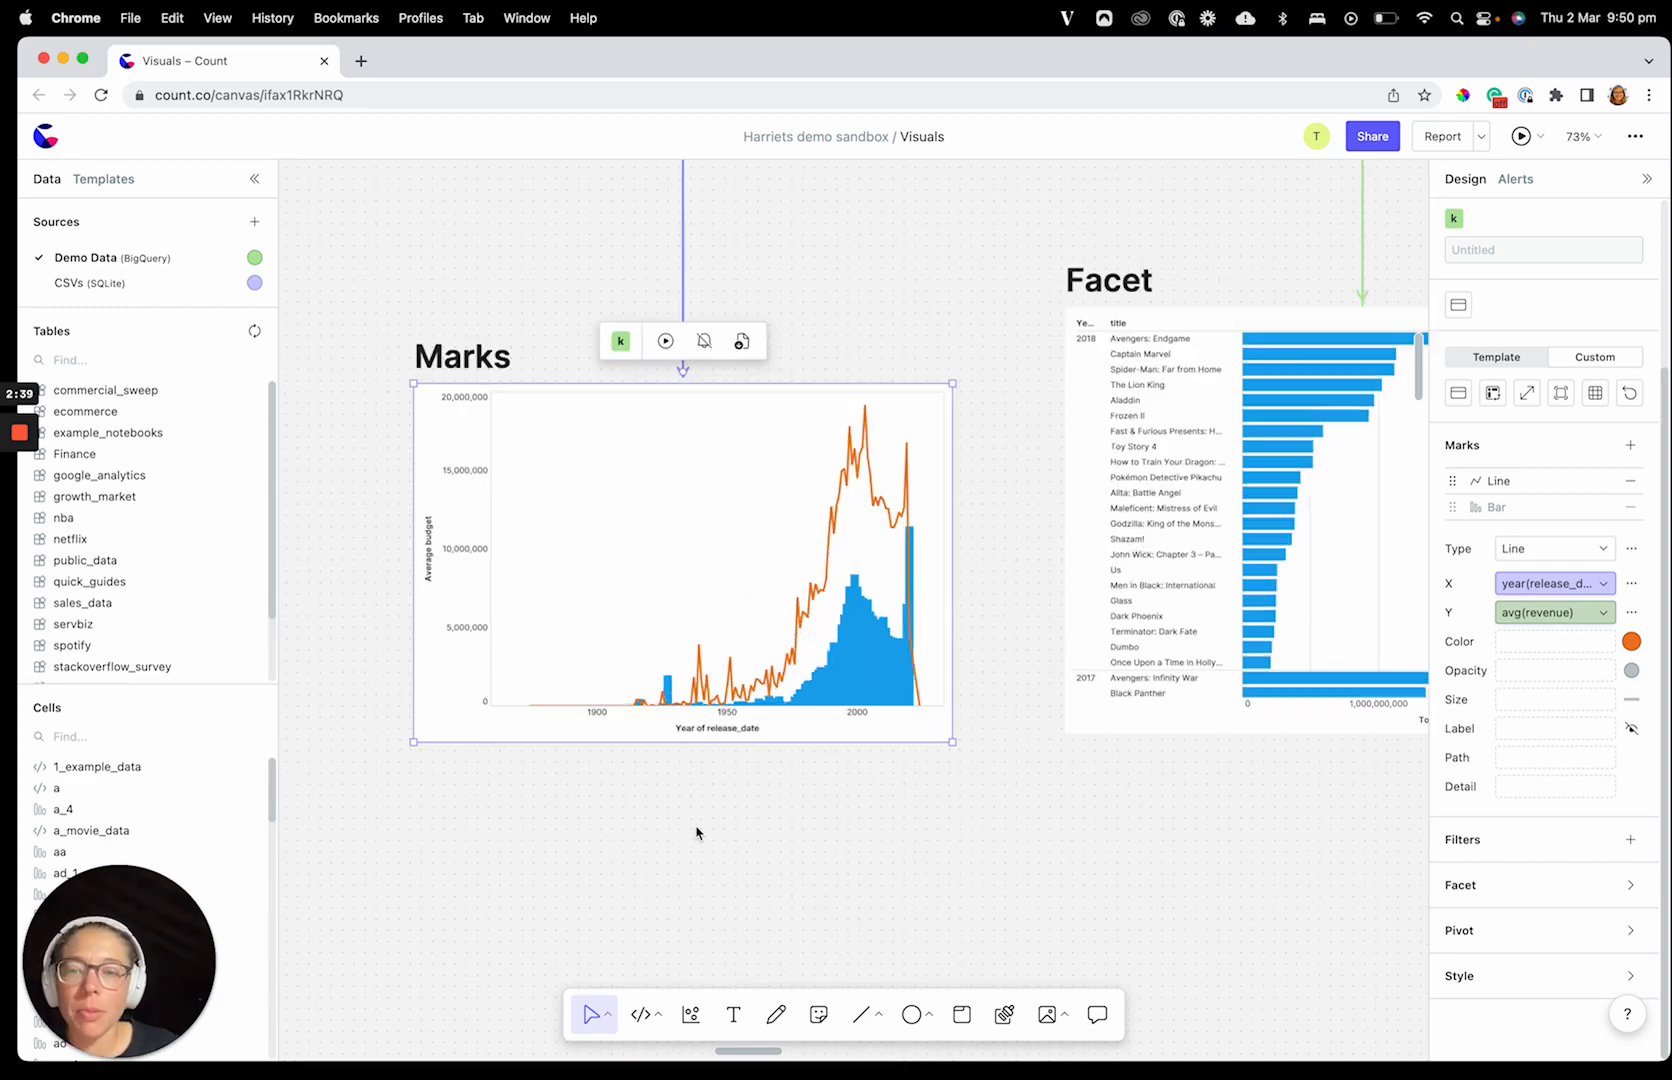
pyautogui.scroll(3, 700, 824)
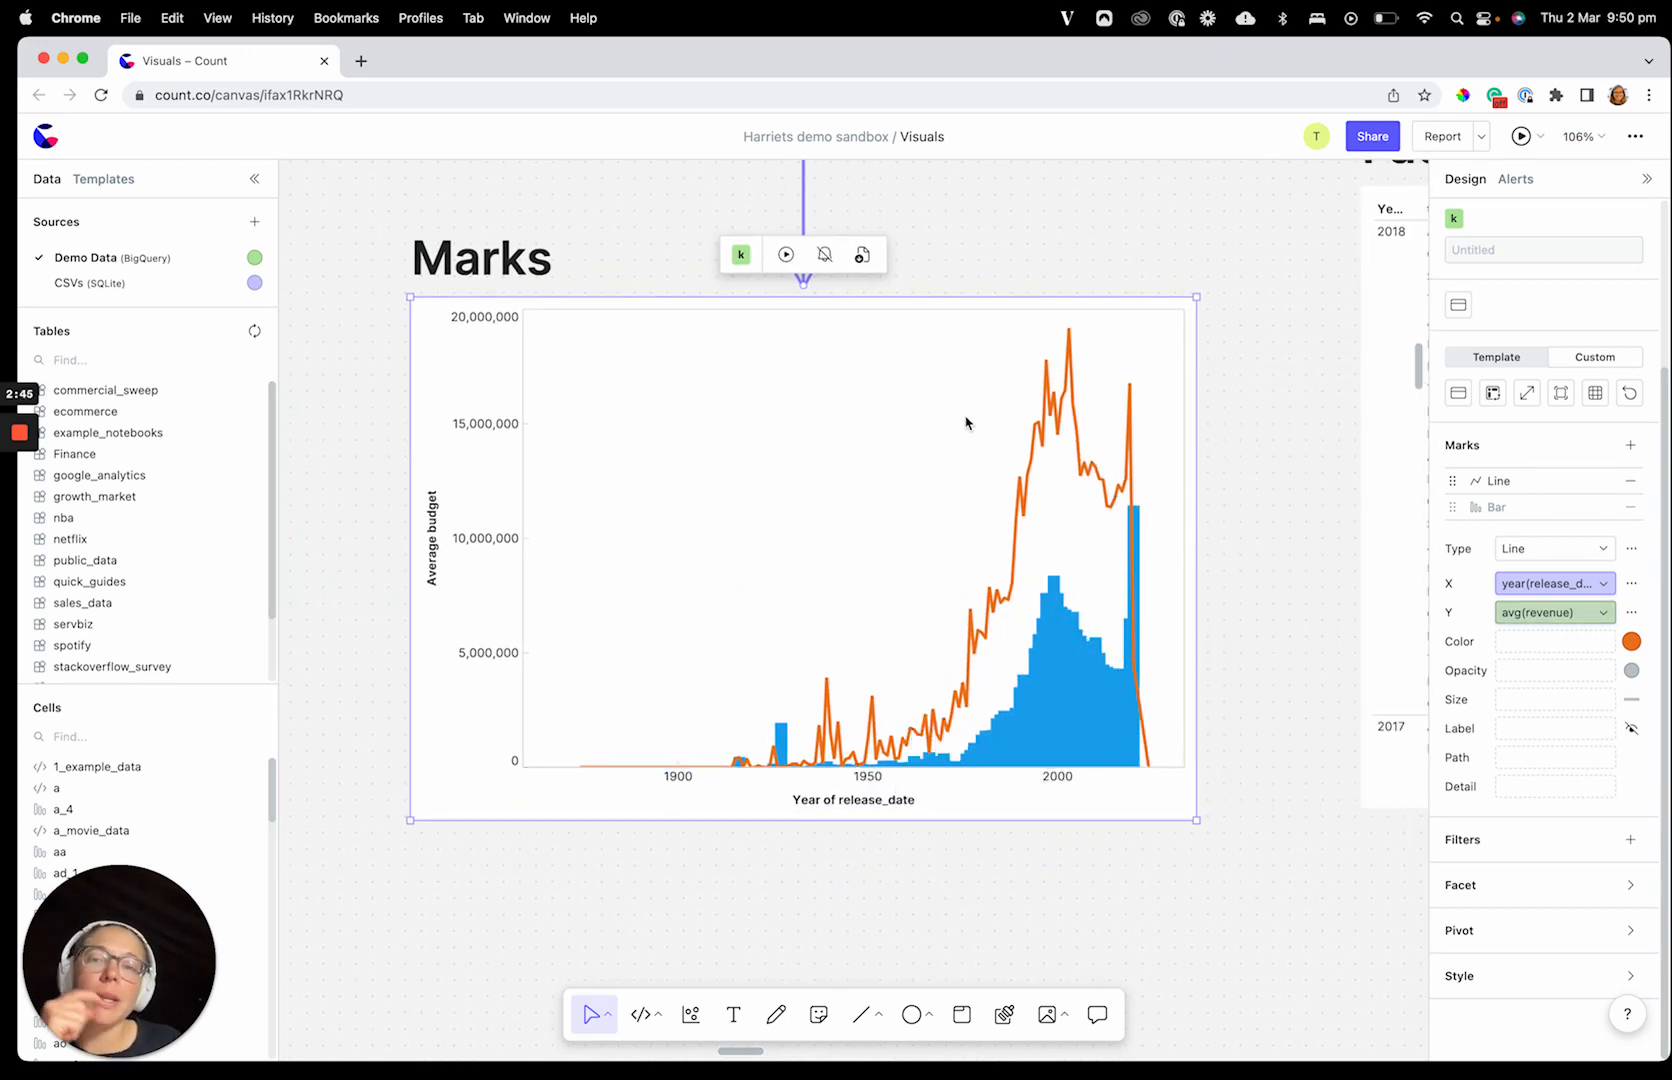
pyautogui.moveTo(1579, 638)
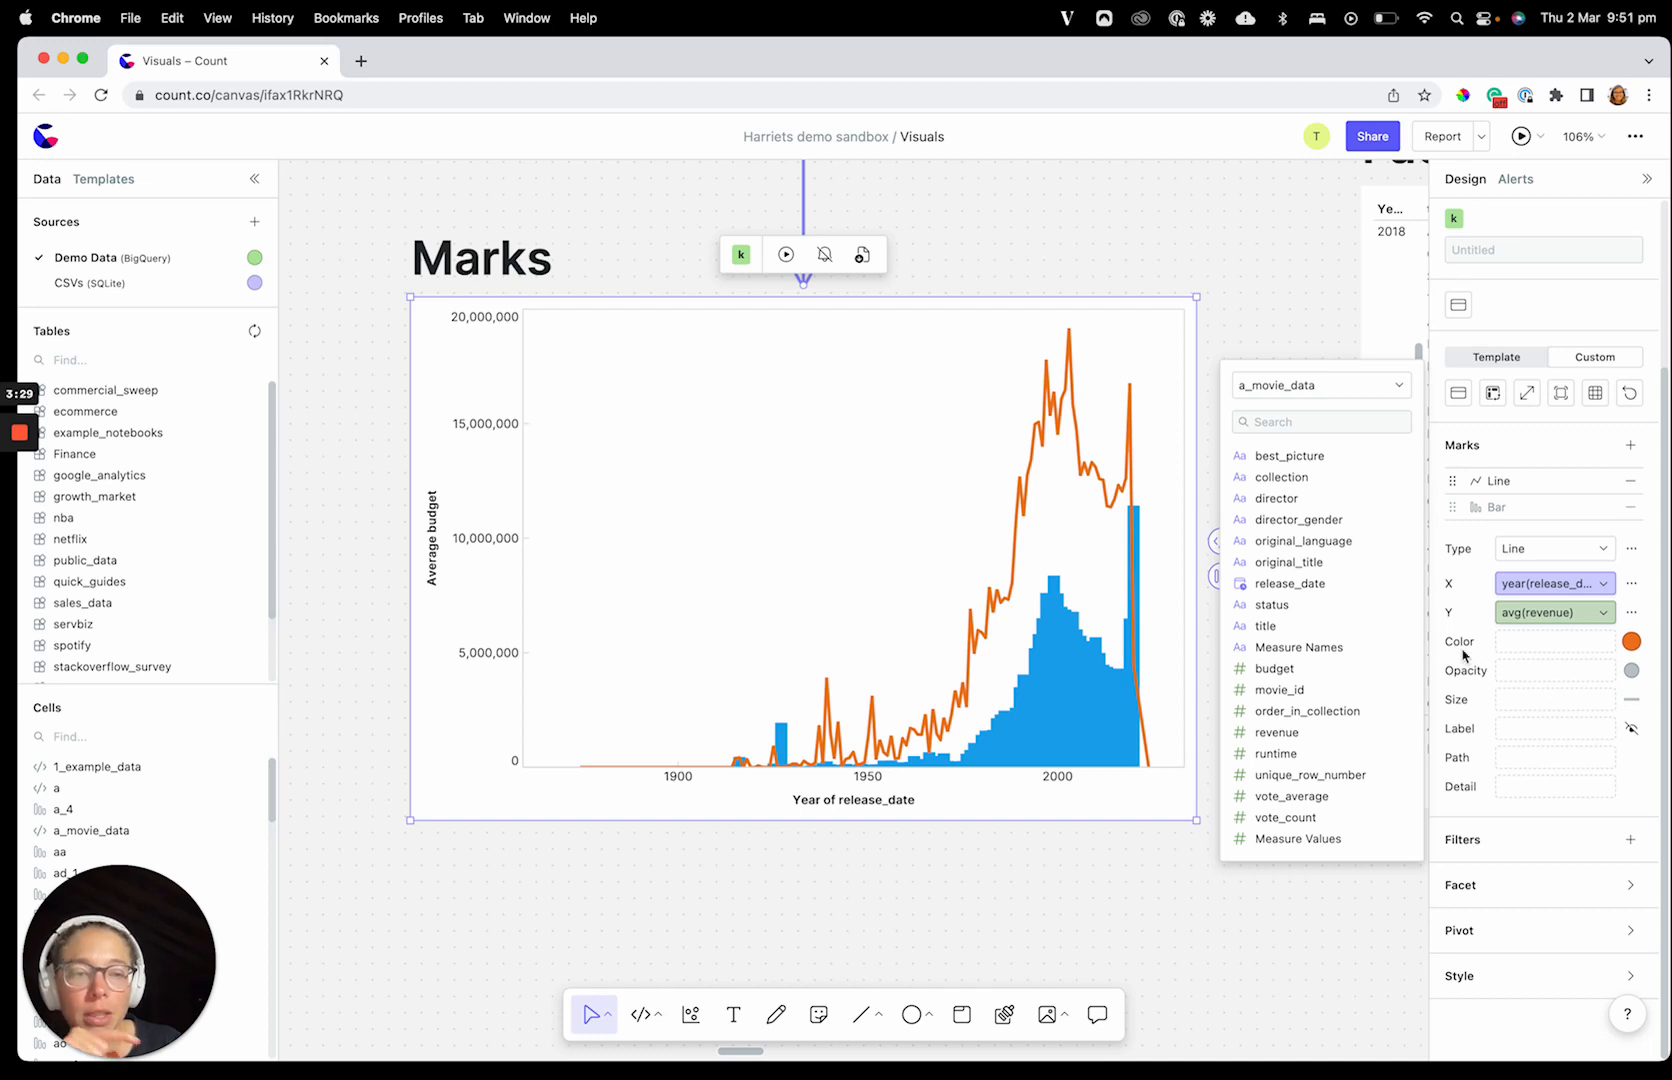
pyautogui.click(1631, 642)
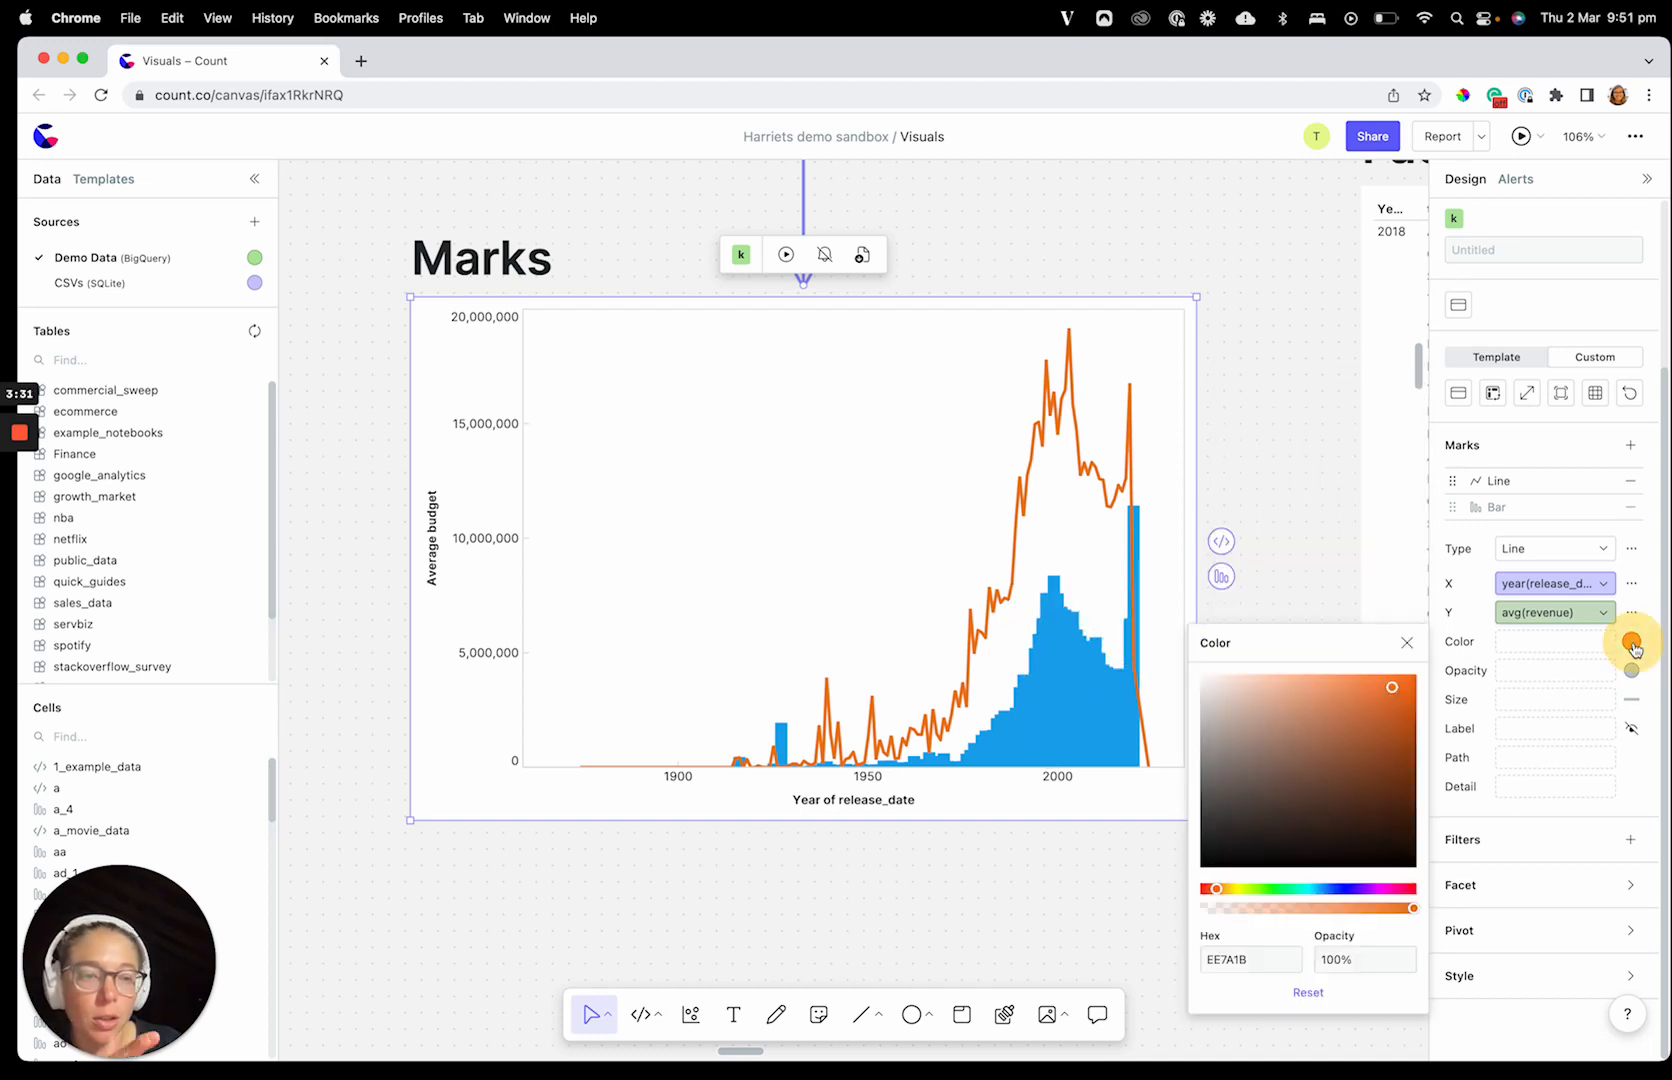
pyautogui.click(1058, 630)
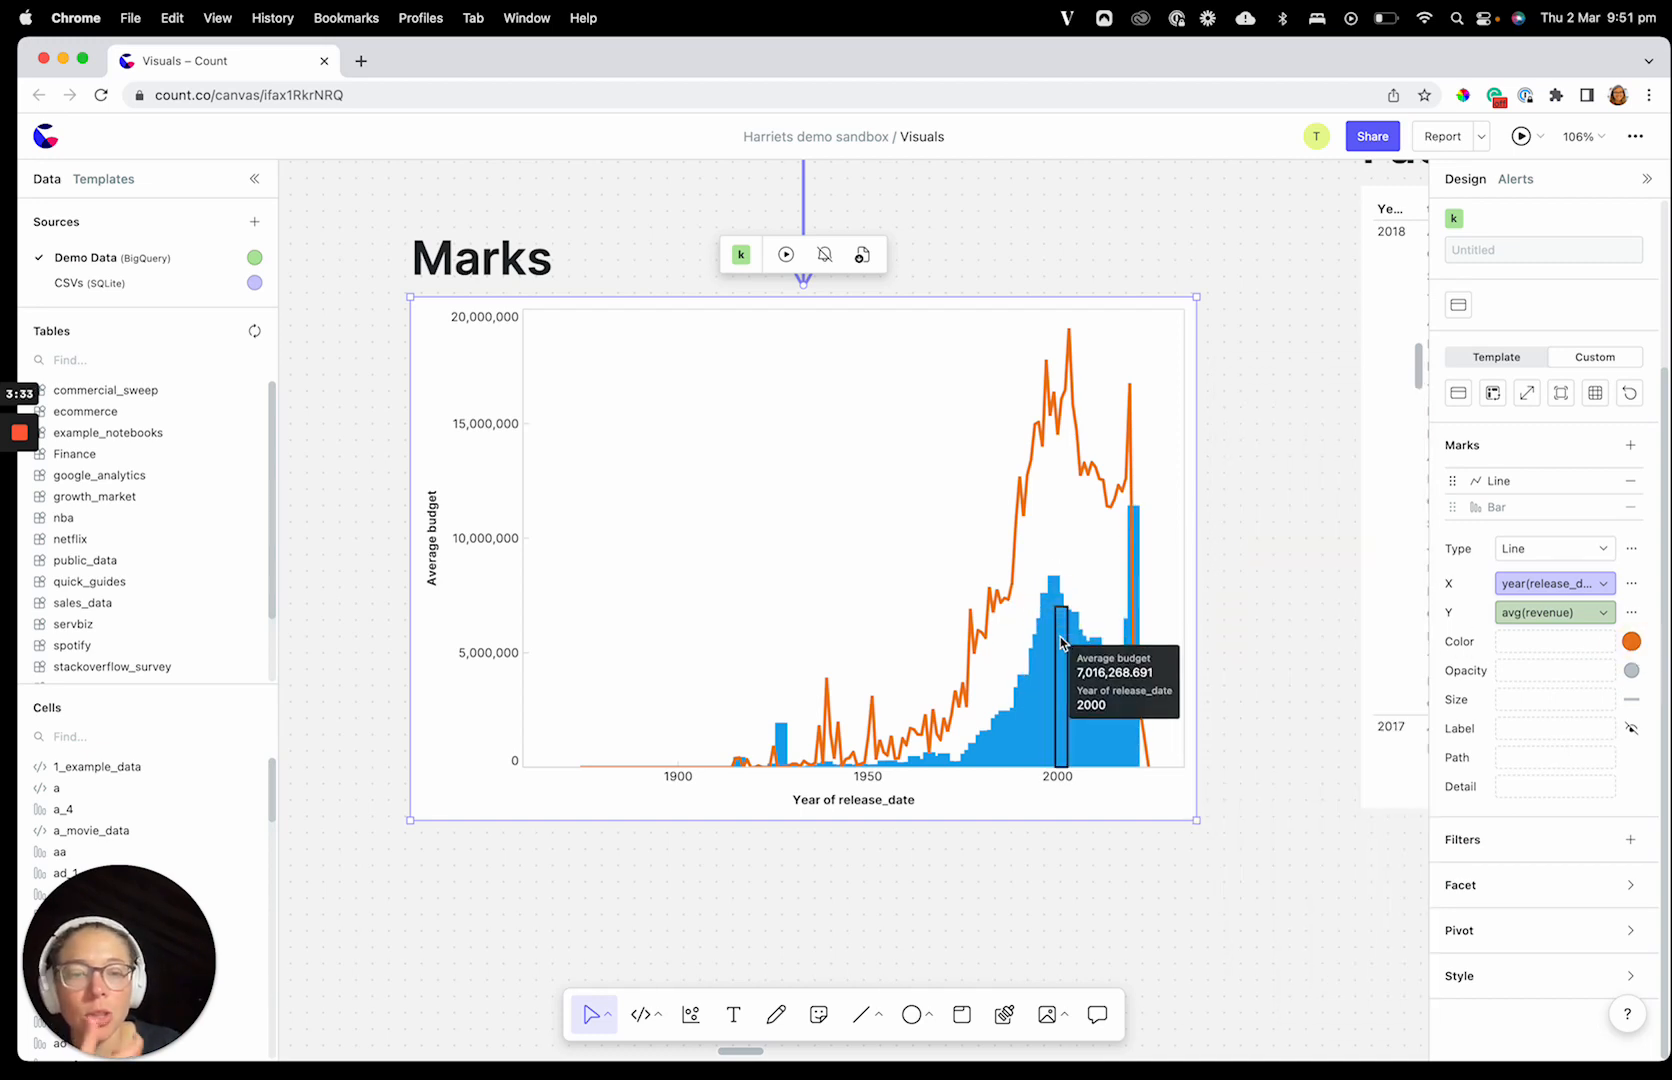
# Step: Set the bar mark's size to 8 and then reduce it to 5
pyautogui.click(1490, 506)
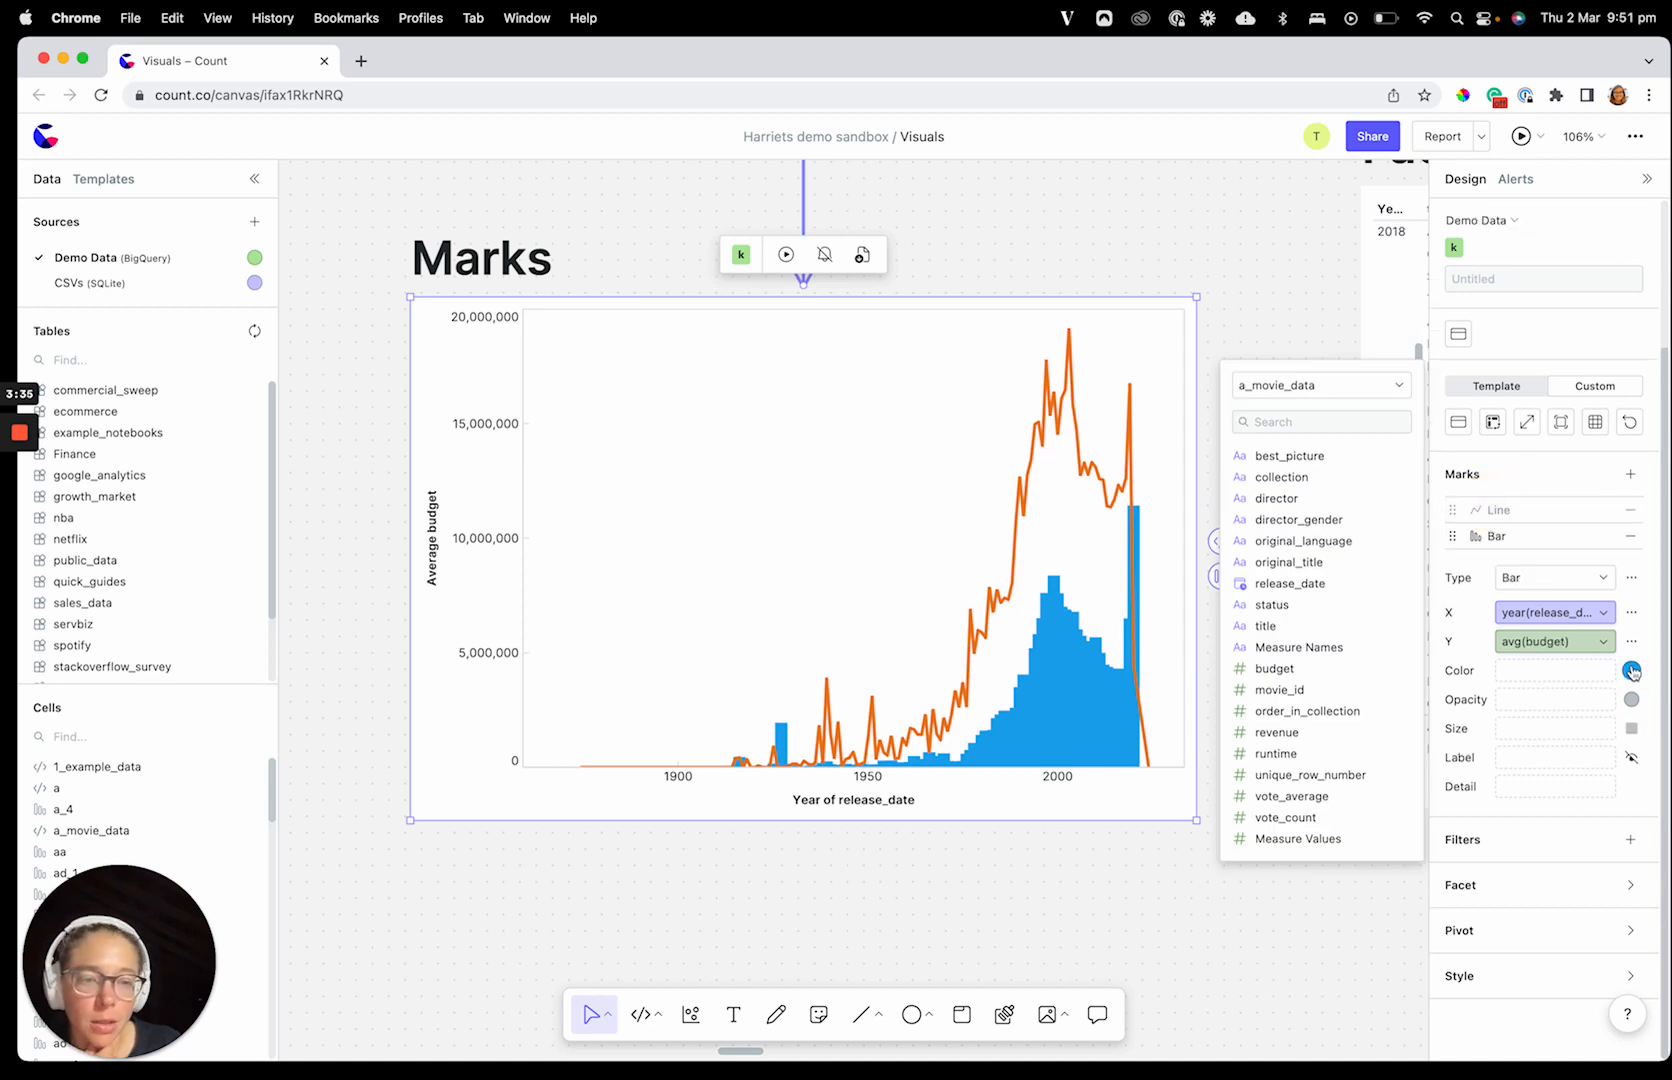
pyautogui.click(1631, 728)
pyautogui.doubleClick(1263, 785)
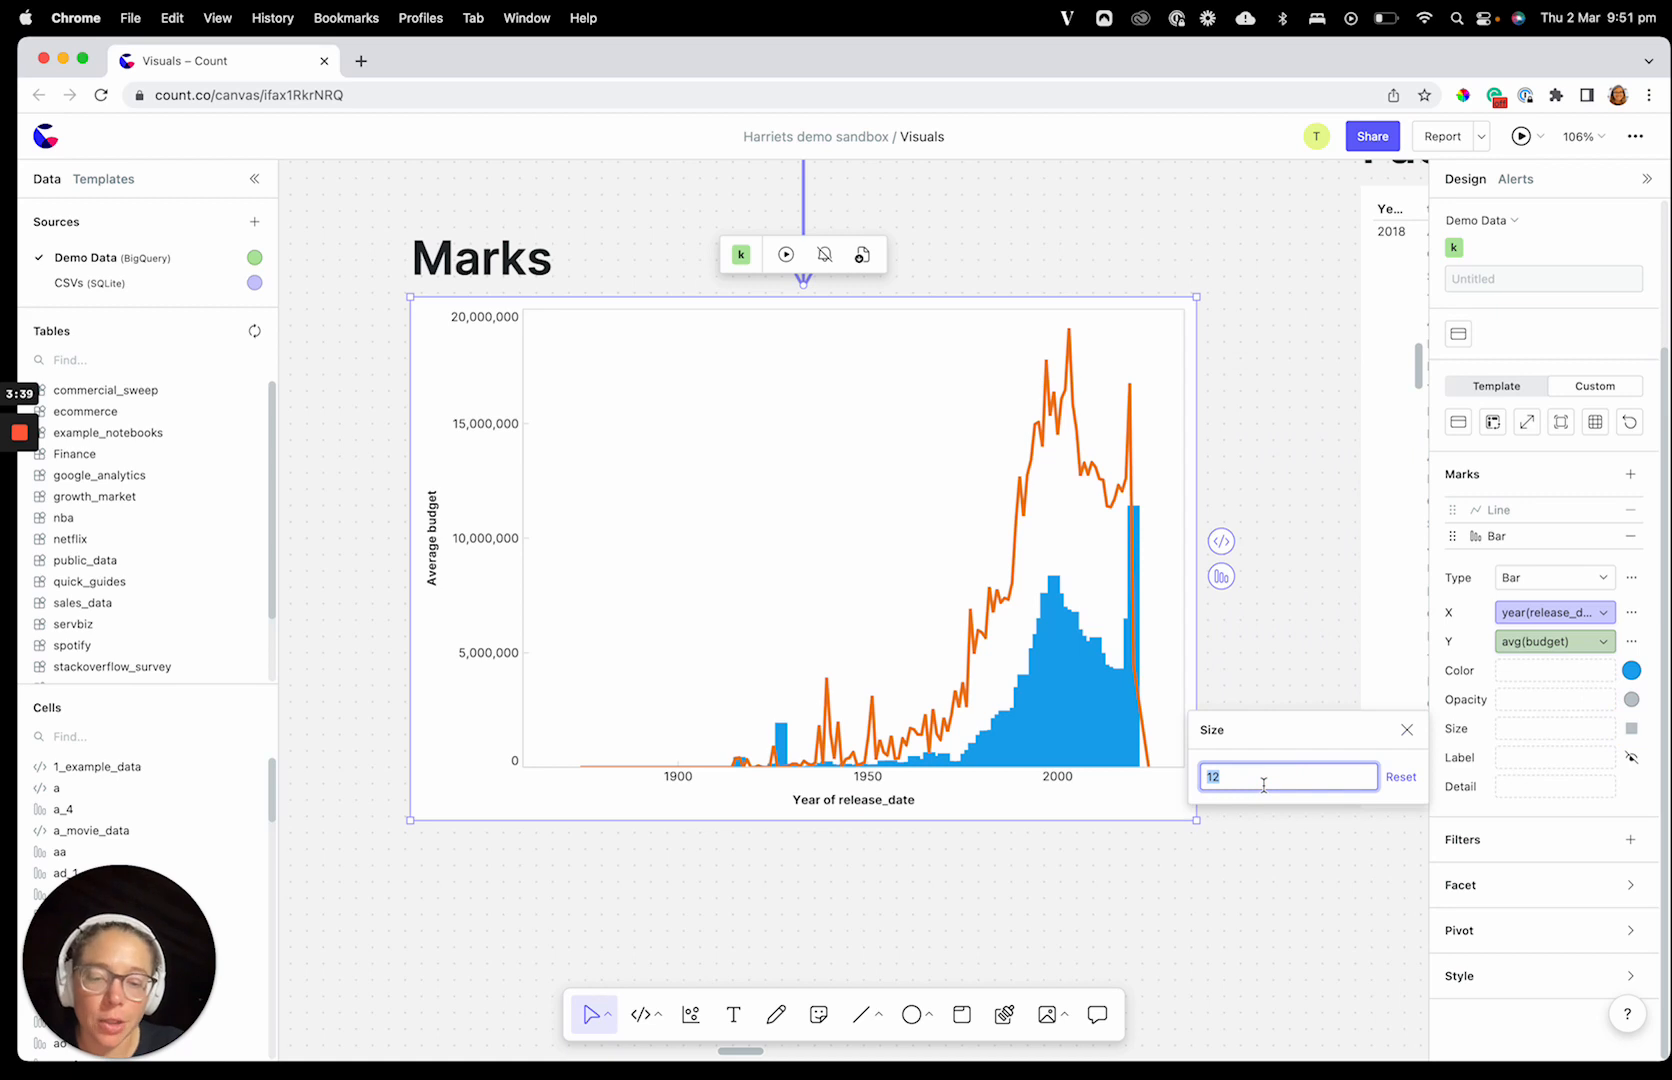
pyautogui.write('8')
pyautogui.press('Return')
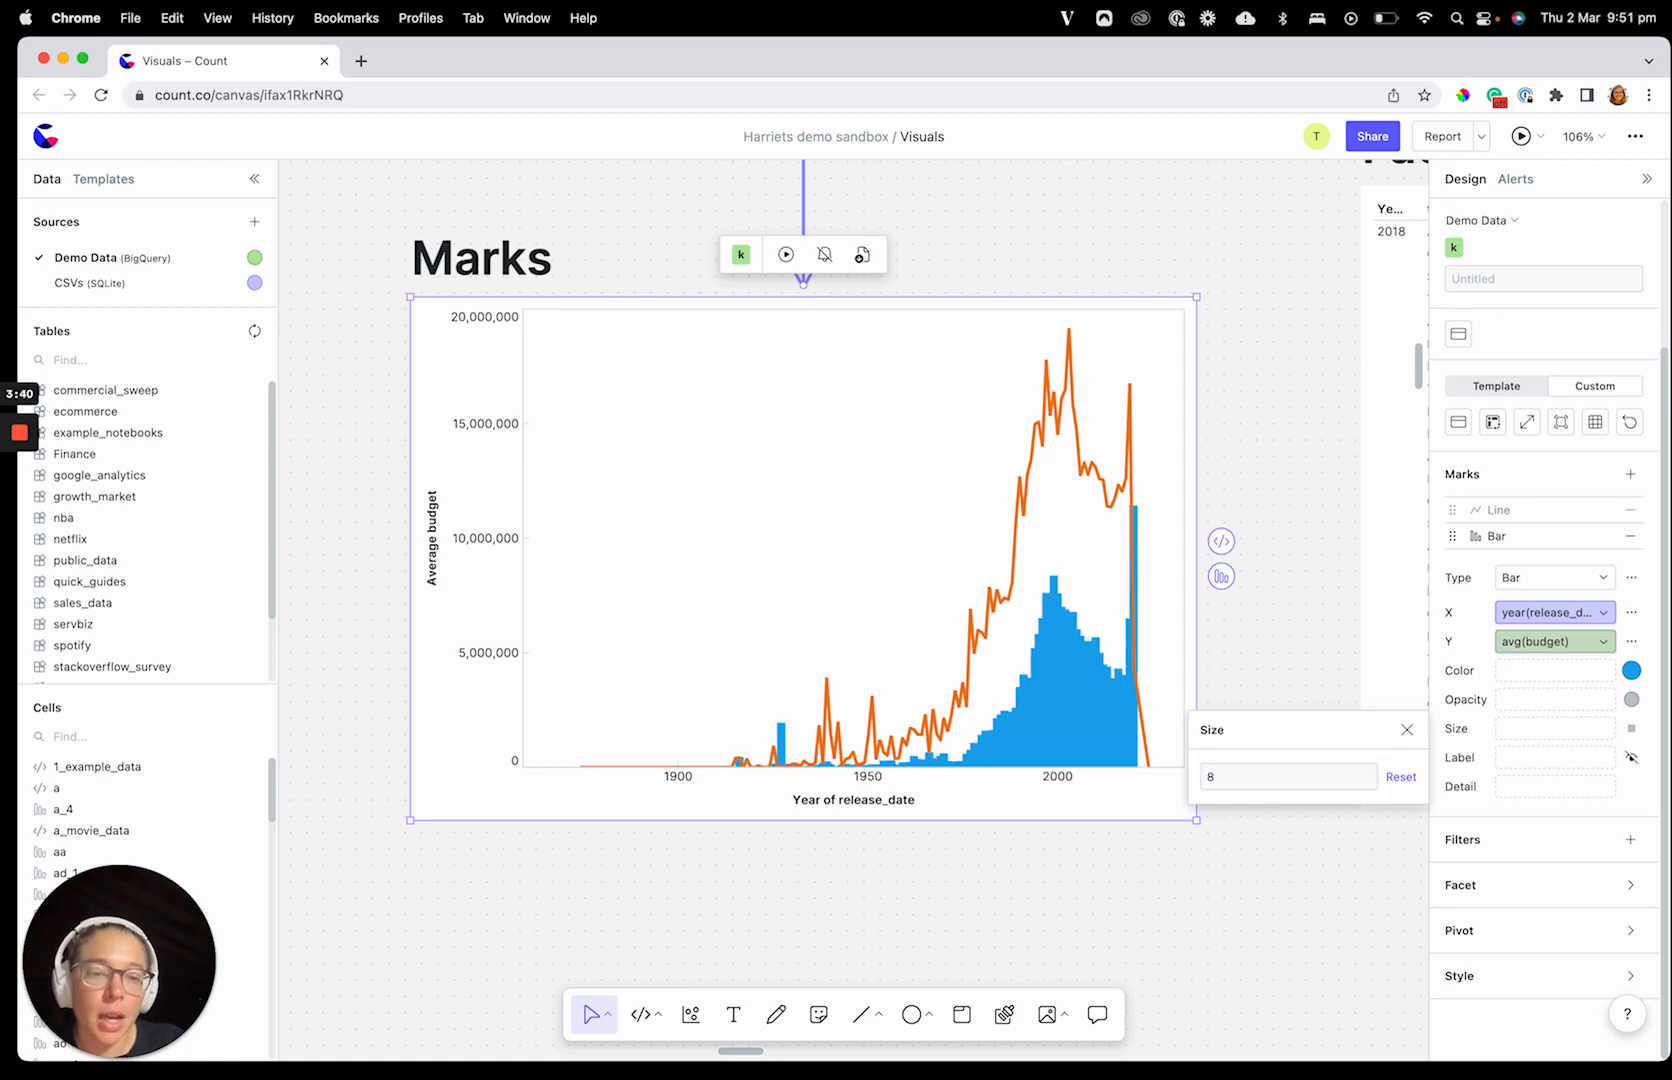
pyautogui.click(1212, 781)
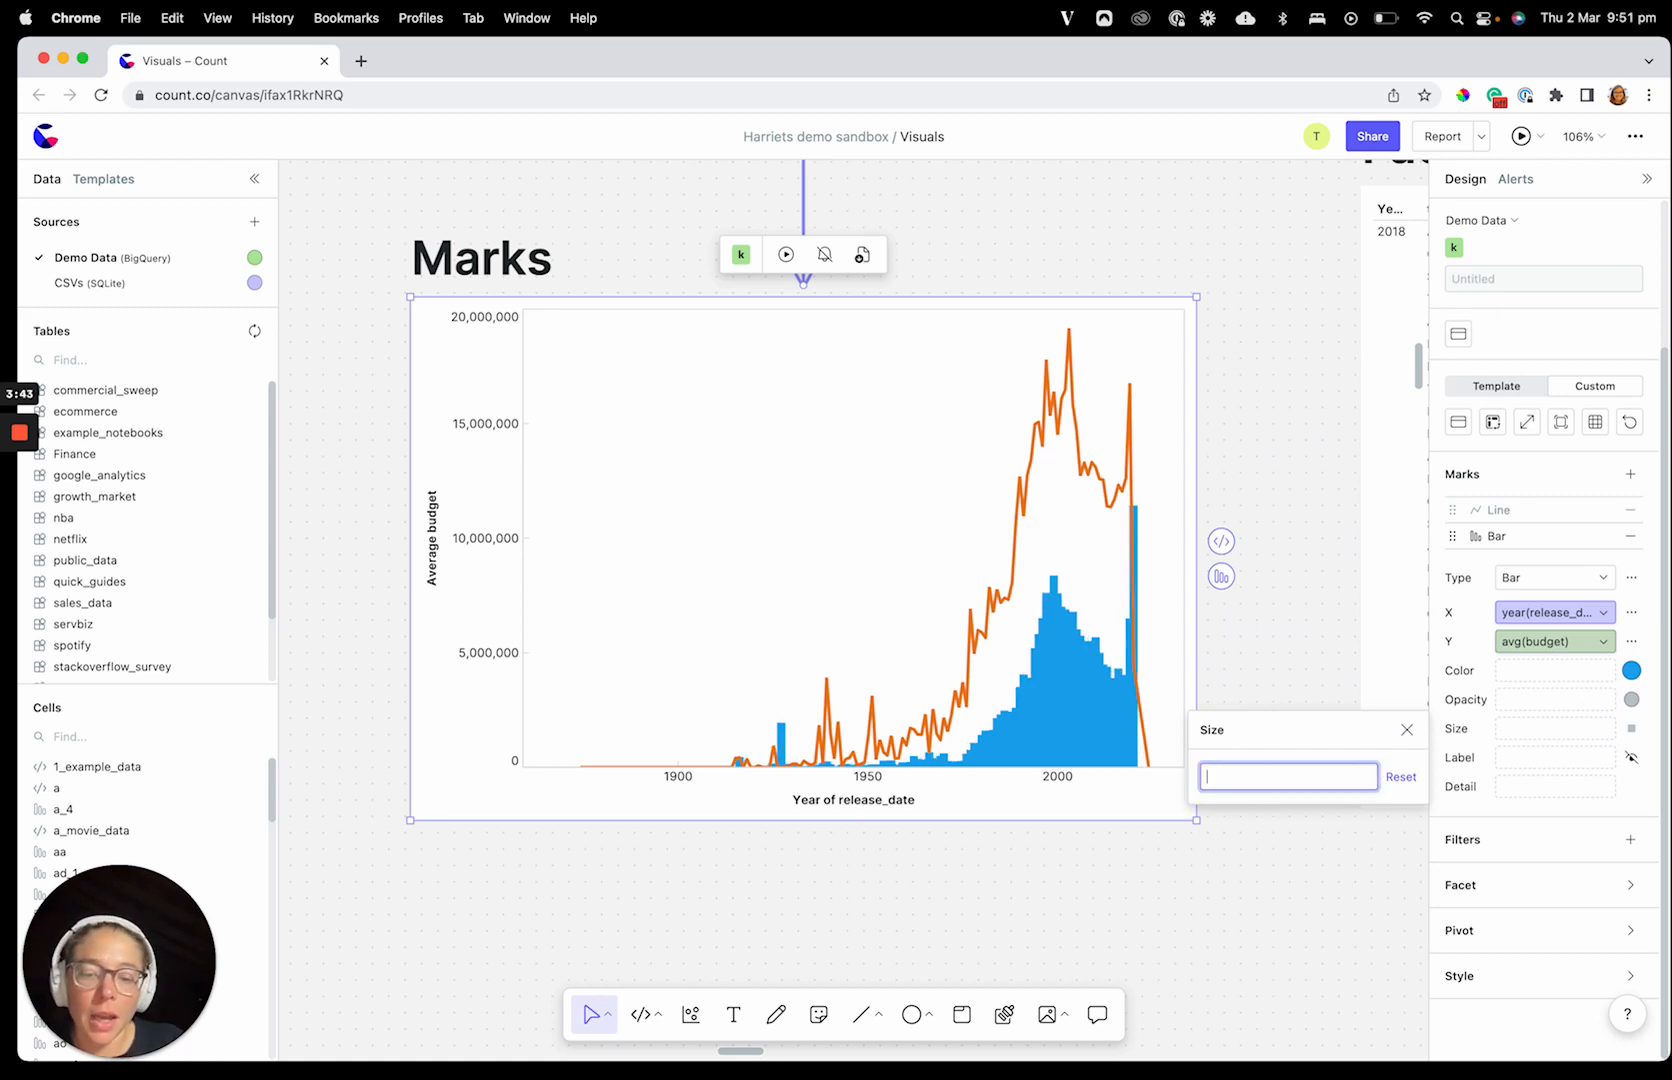
pyautogui.write('5')
pyautogui.press('Return')
# Step: Set the bar mark's size back to 12 and deselect the chart
pyautogui.click(1249, 779)
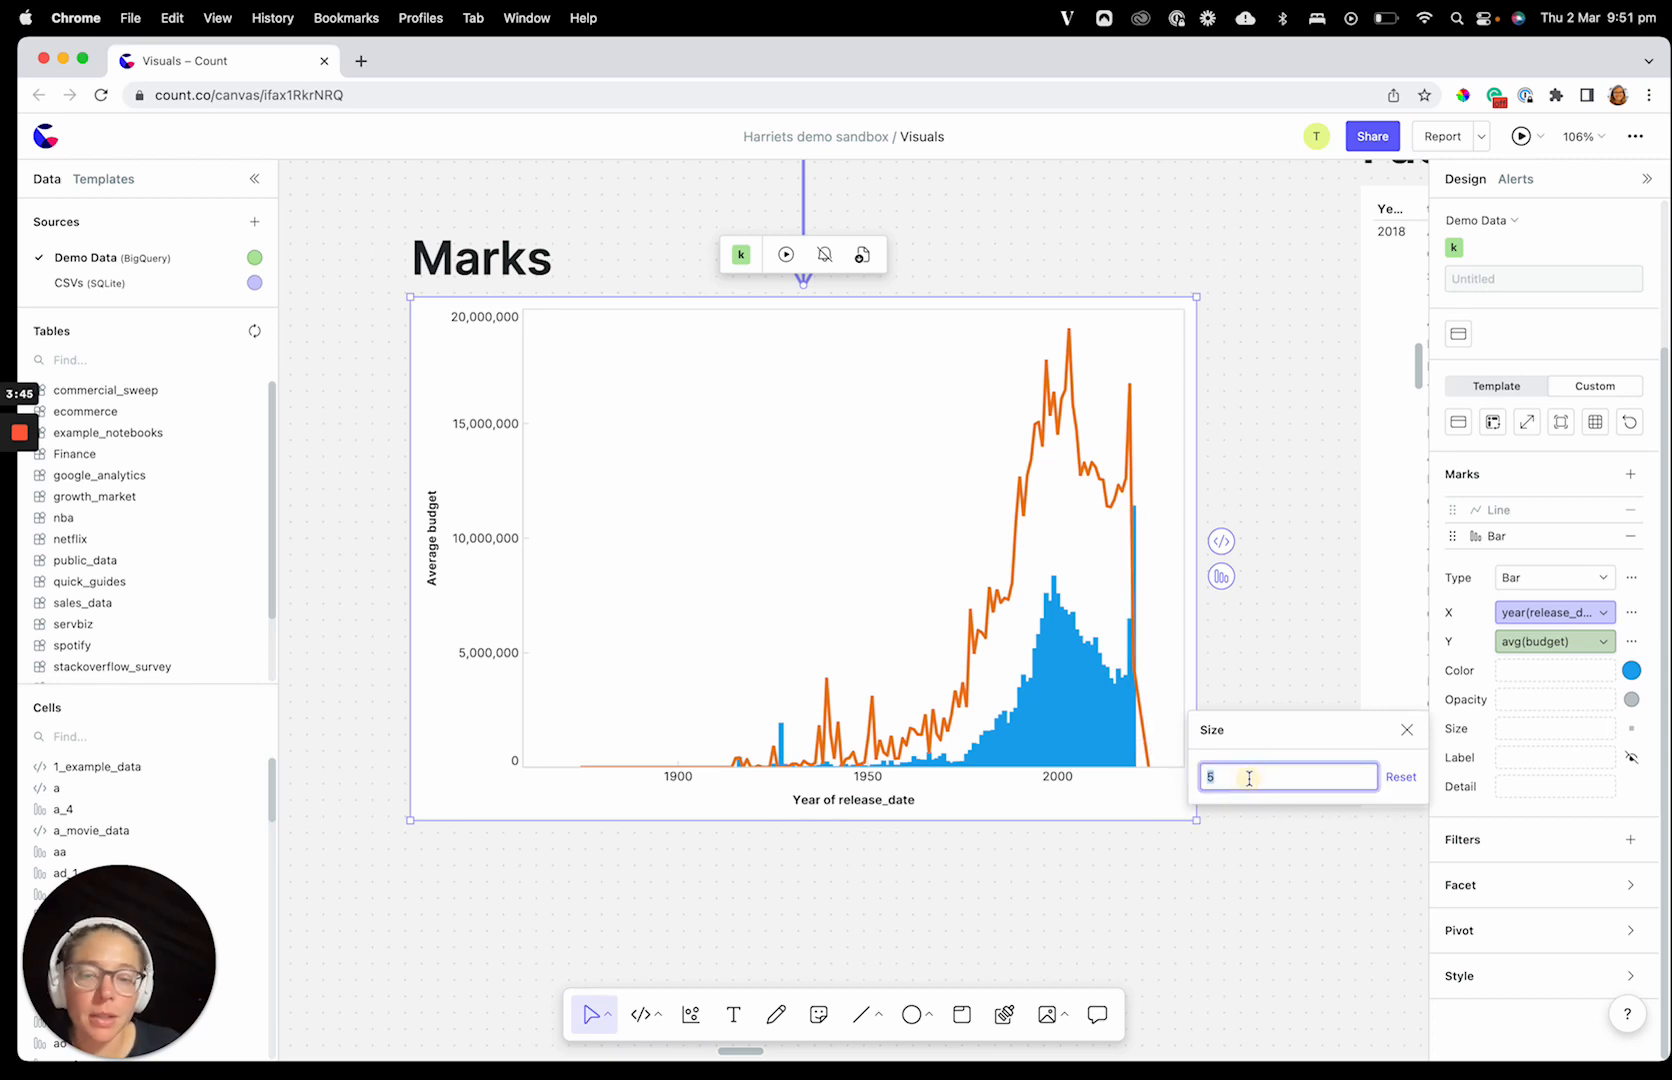
pyautogui.press('BackSpace')
pyautogui.write('12')
pyautogui.press('Return')
pyautogui.click(1311, 640)
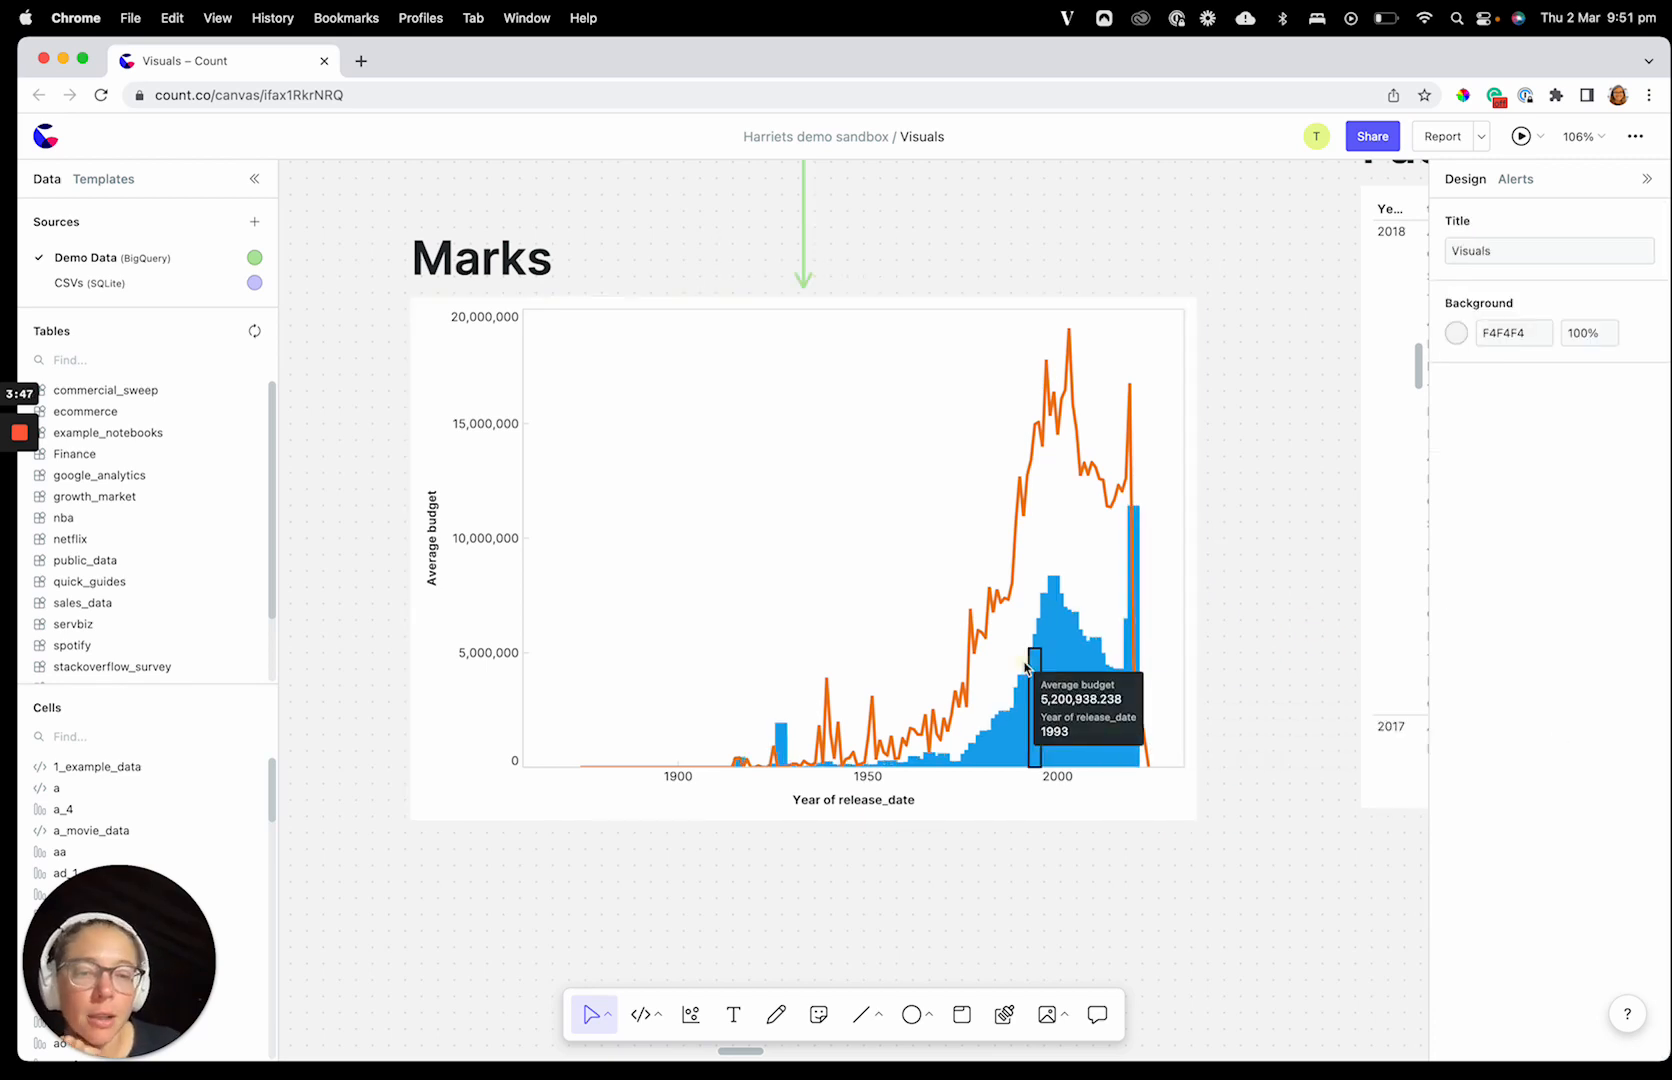
# Step: Add a third mark to the chart under the Marks heading, view the available mark types, and remove that mark
pyautogui.click(1042, 685)
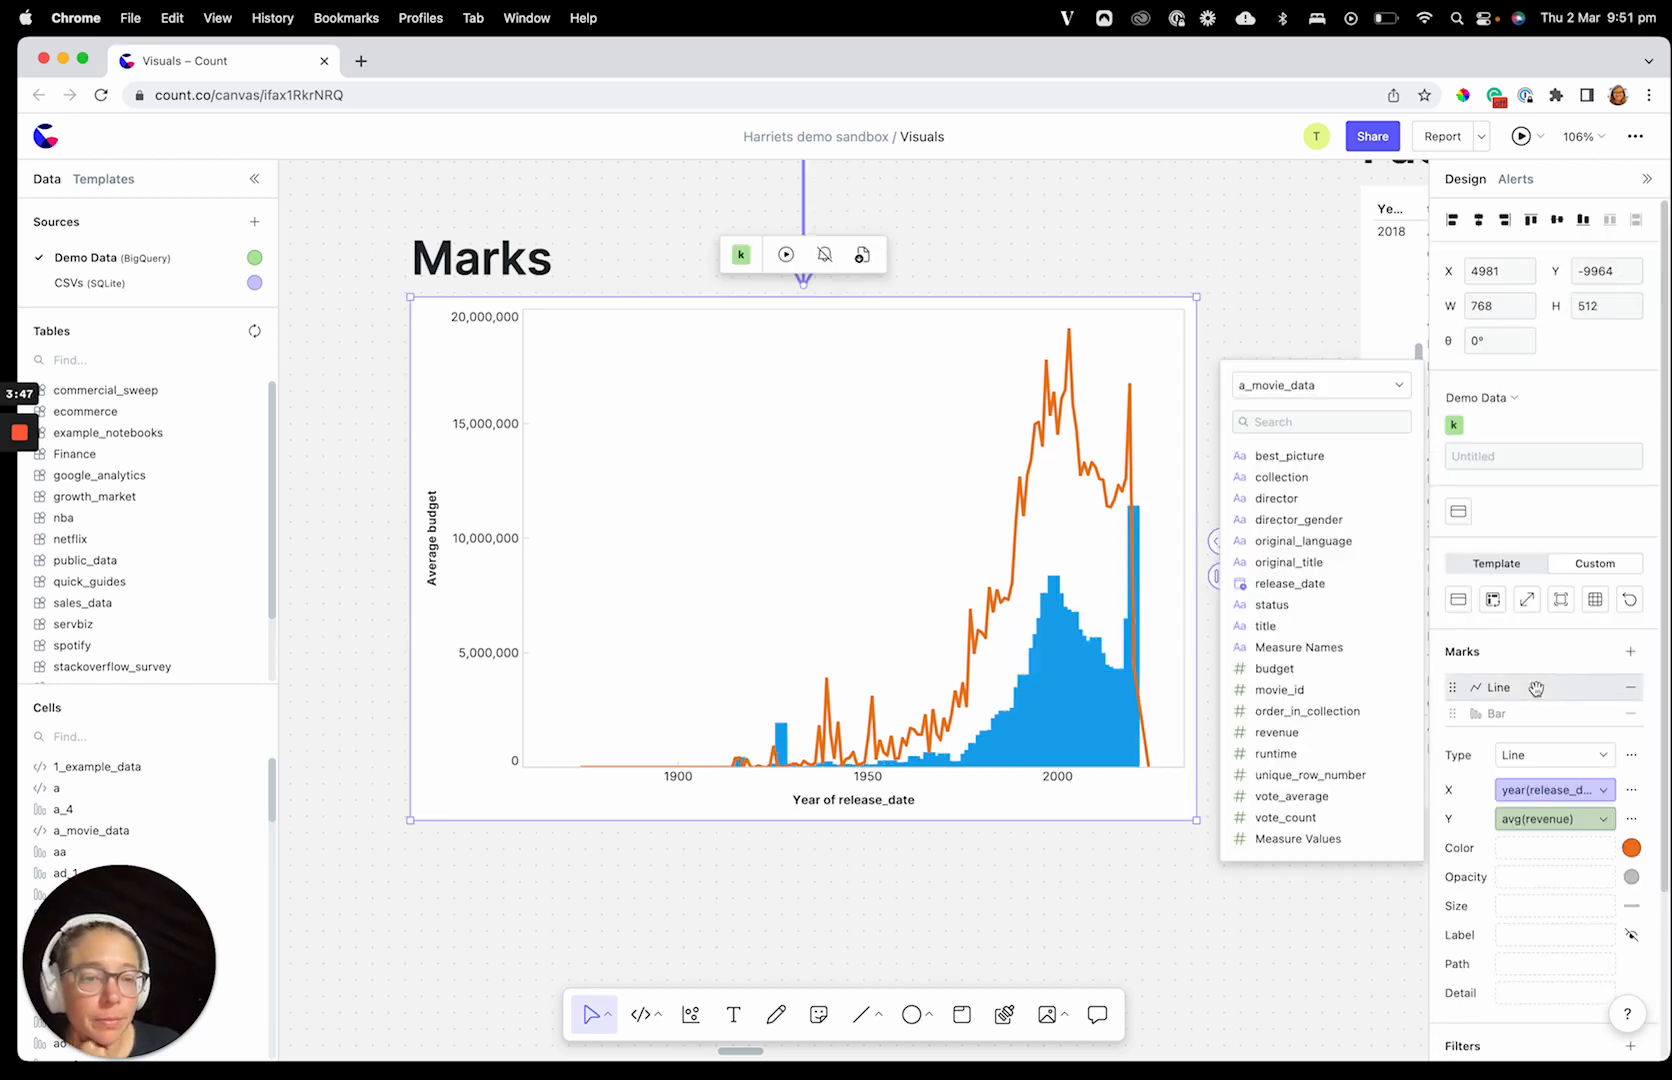
pyautogui.click(1631, 653)
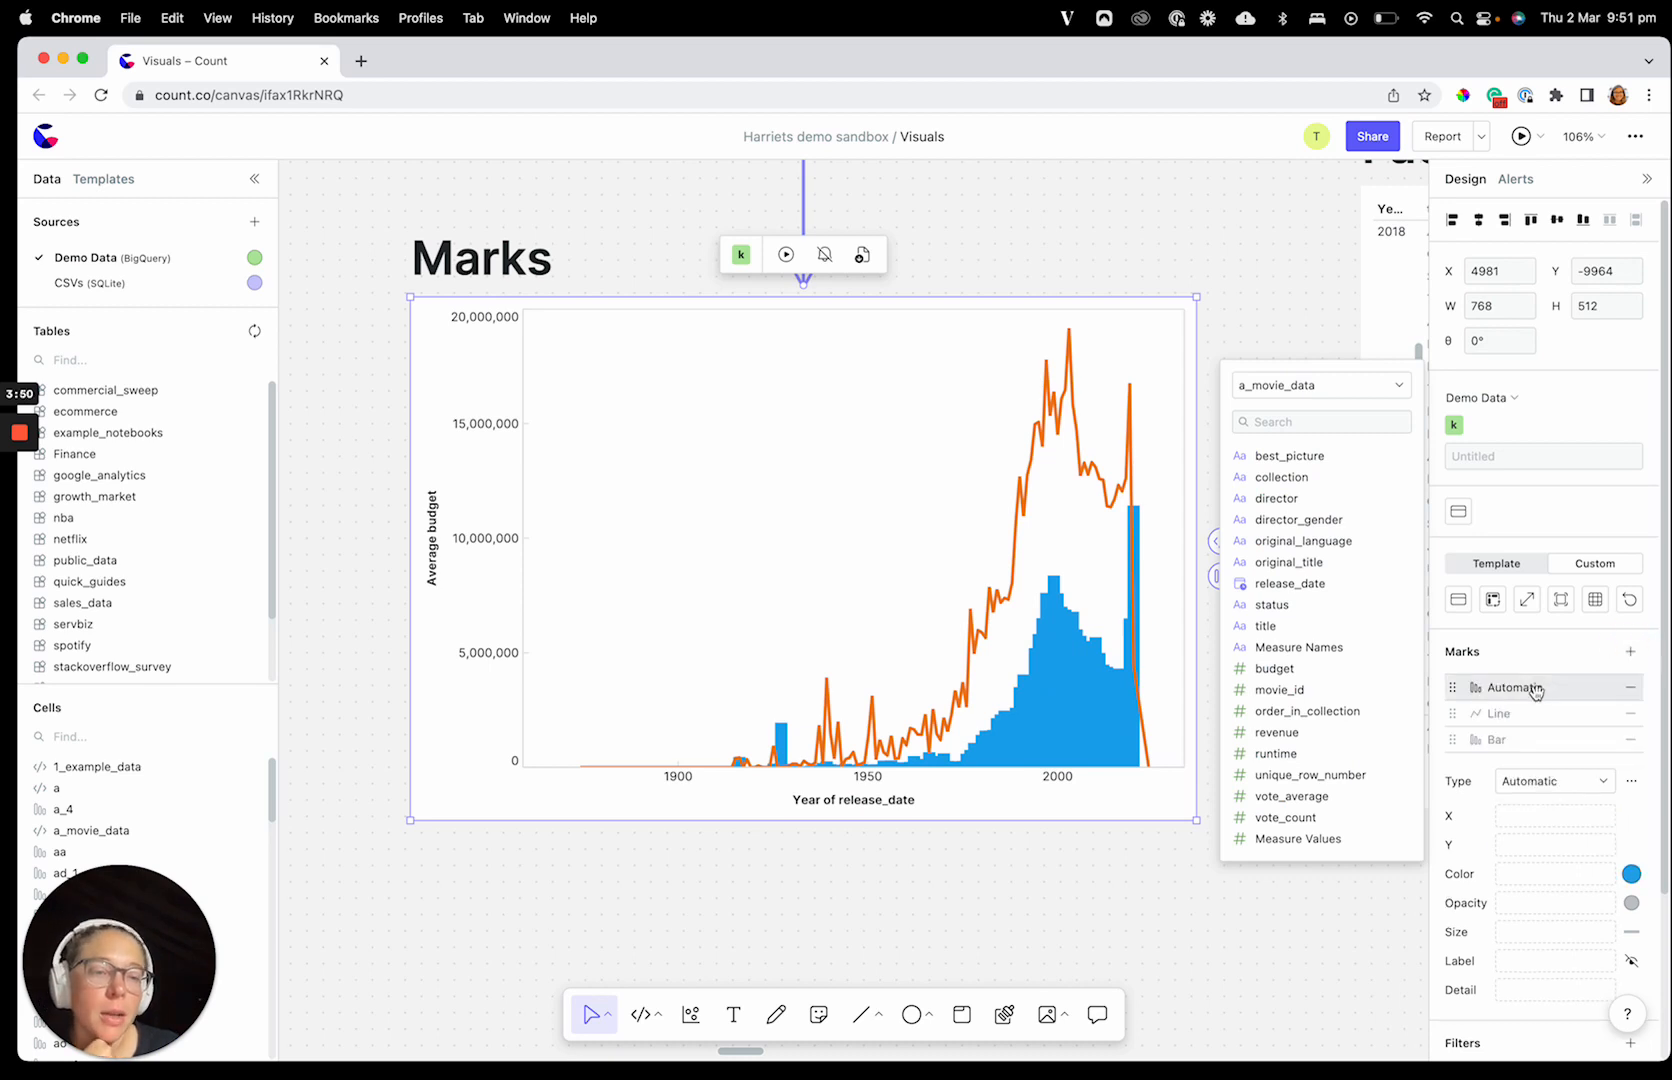
pyautogui.click(1547, 781)
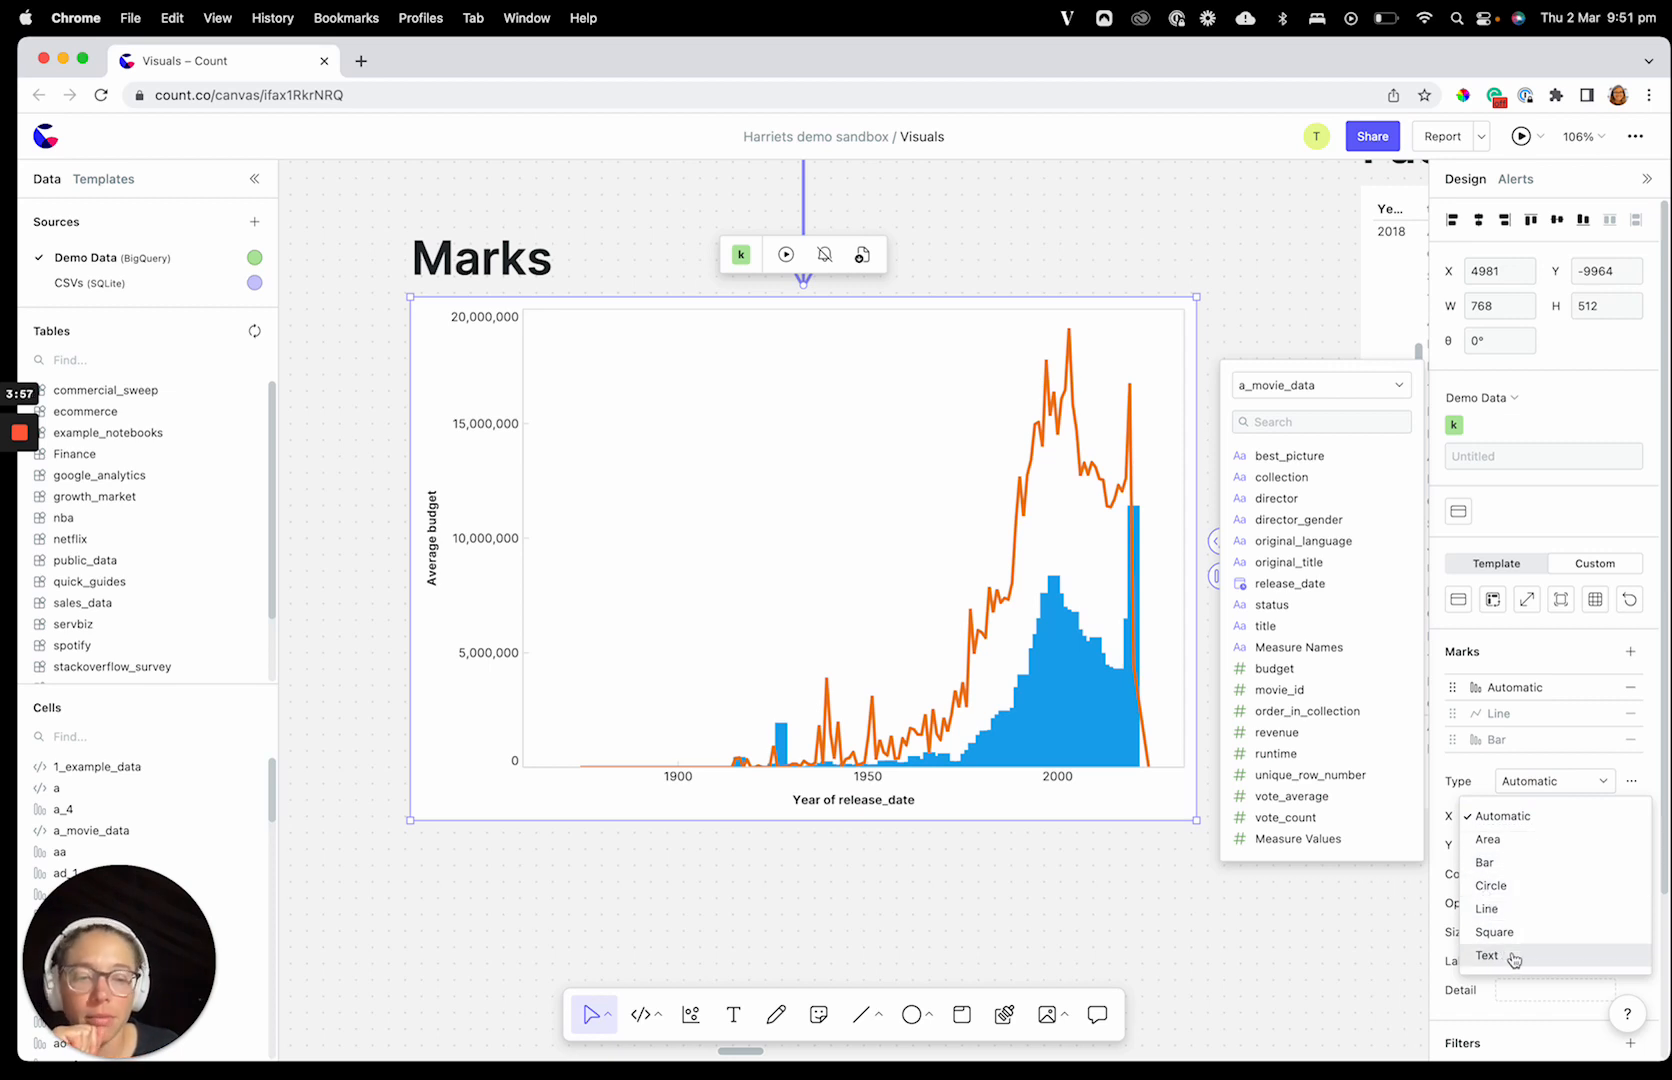
pyautogui.click(1631, 689)
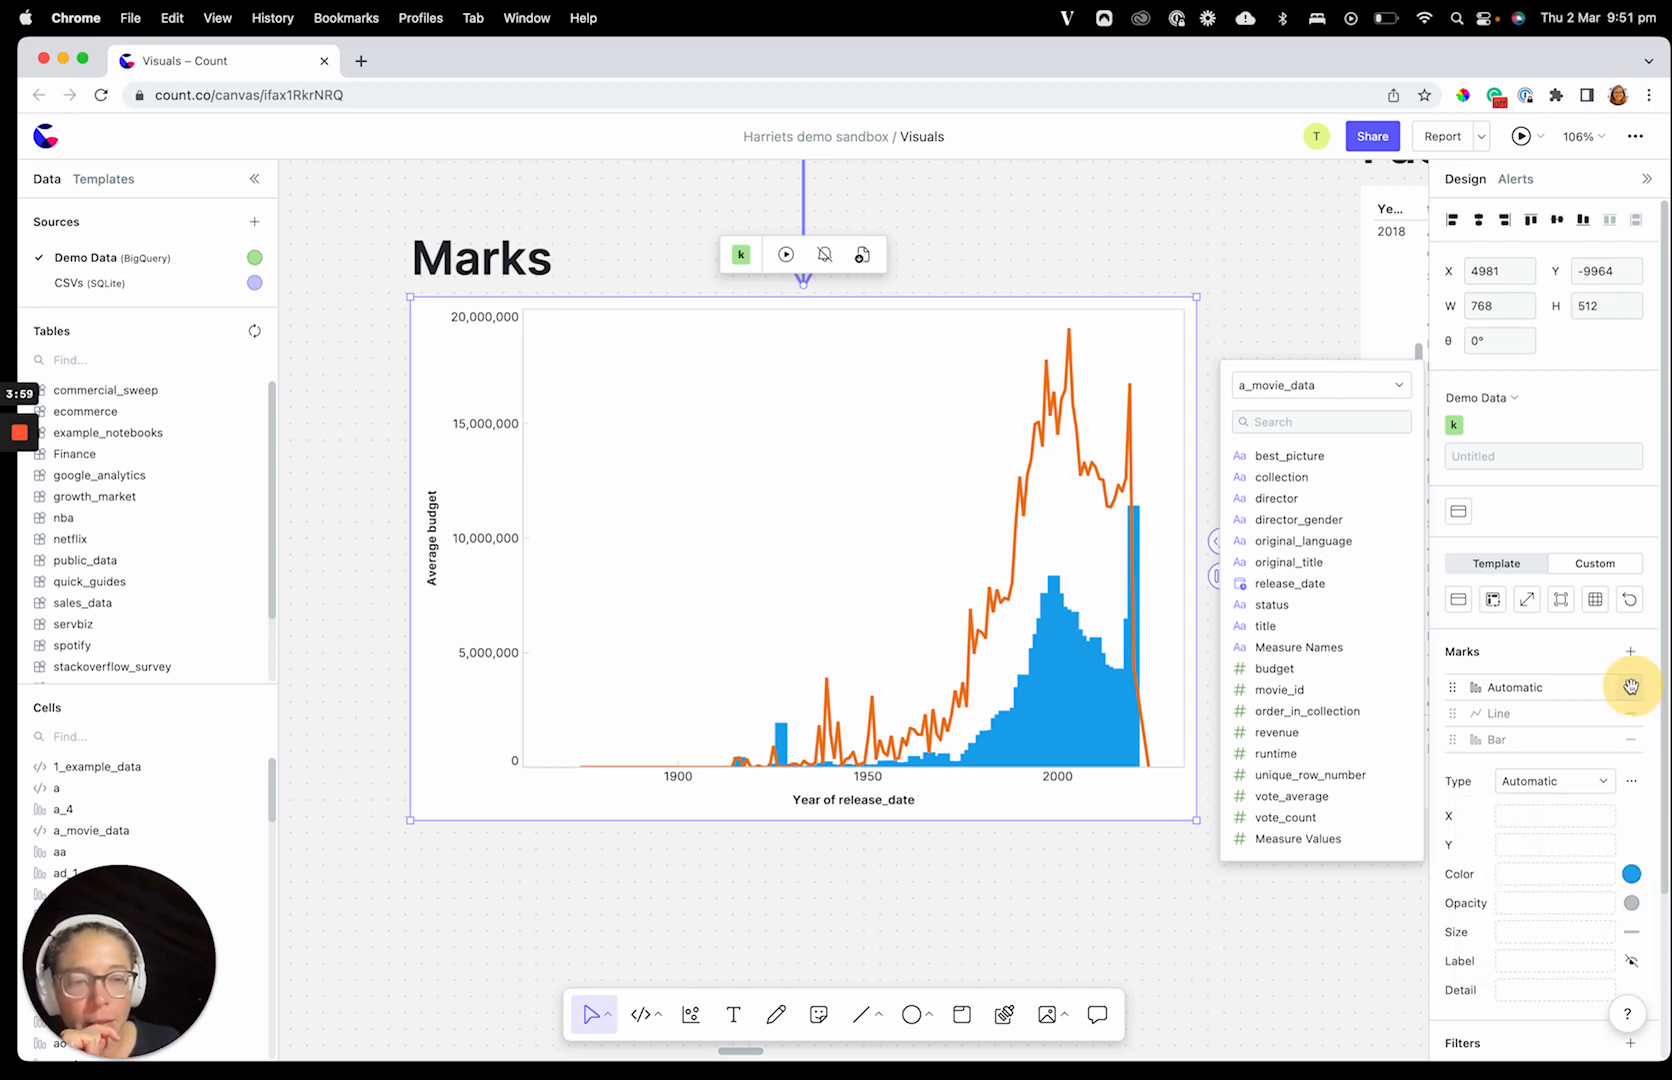
pyautogui.click(1631, 689)
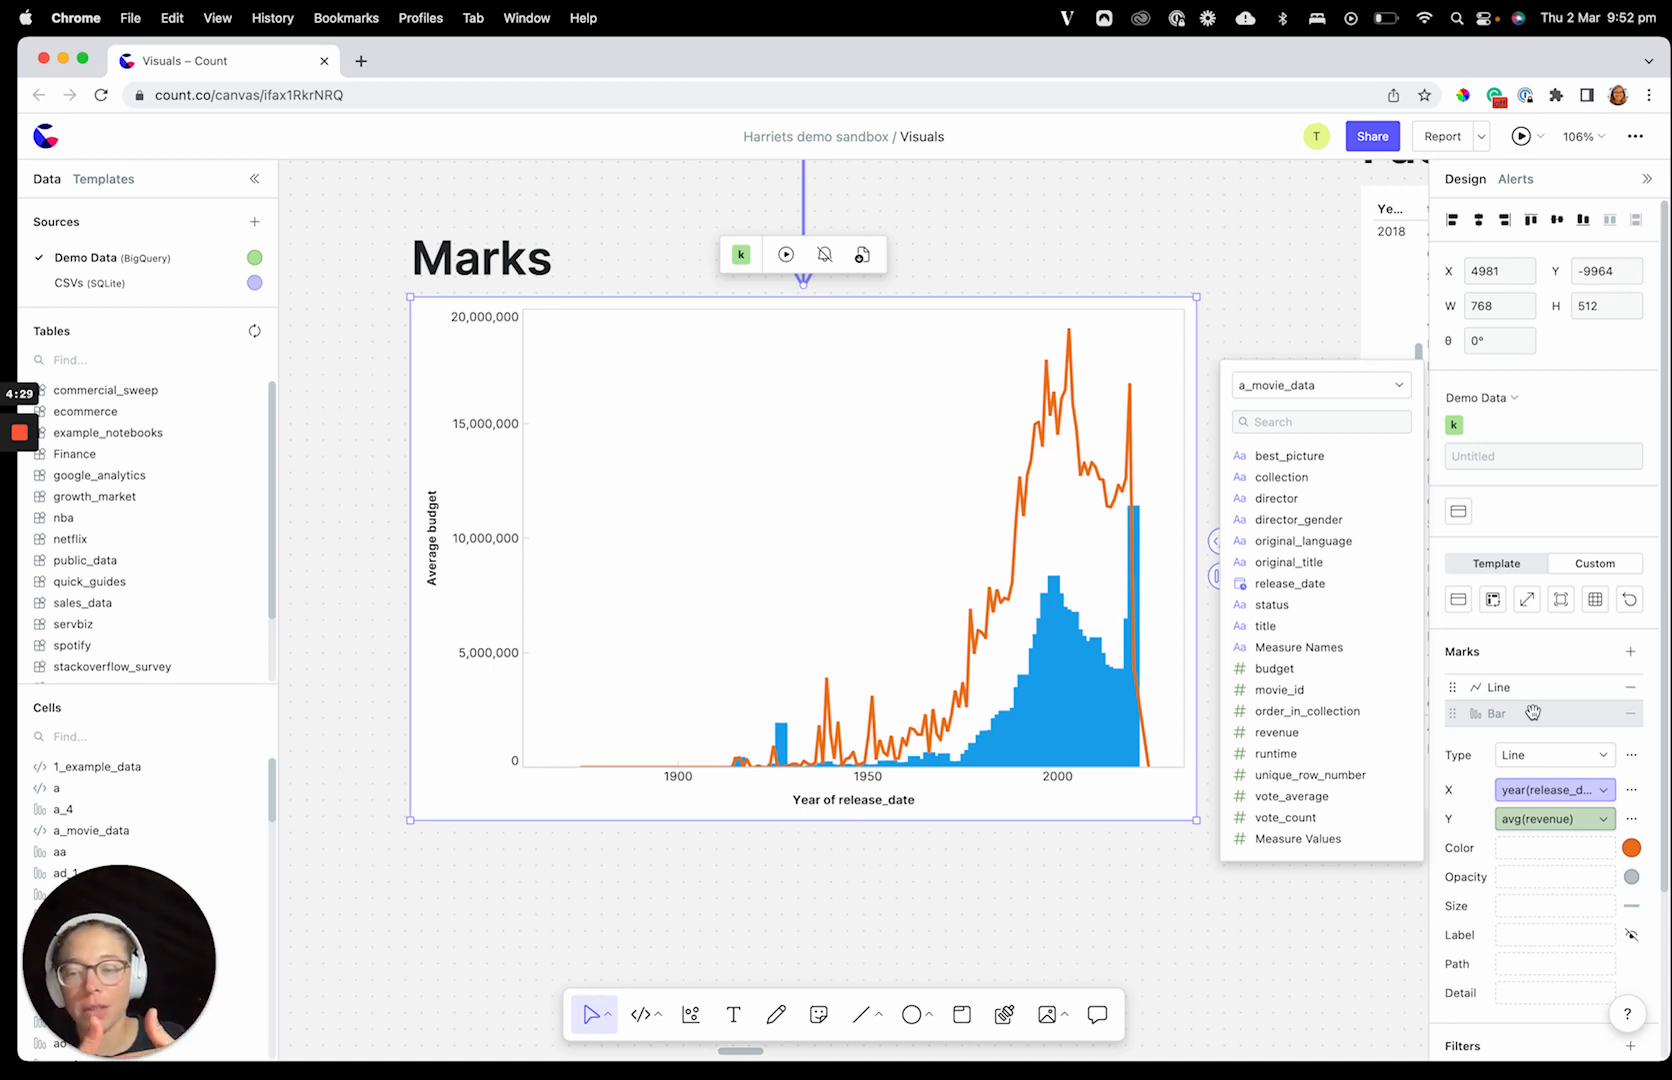
# Step: Reorder the marks so the bar sits above the line, and restore the line to first place
pyautogui.moveTo(1498, 722); pyautogui.dragTo(1540, 694)
pyautogui.moveTo(1134, 662)
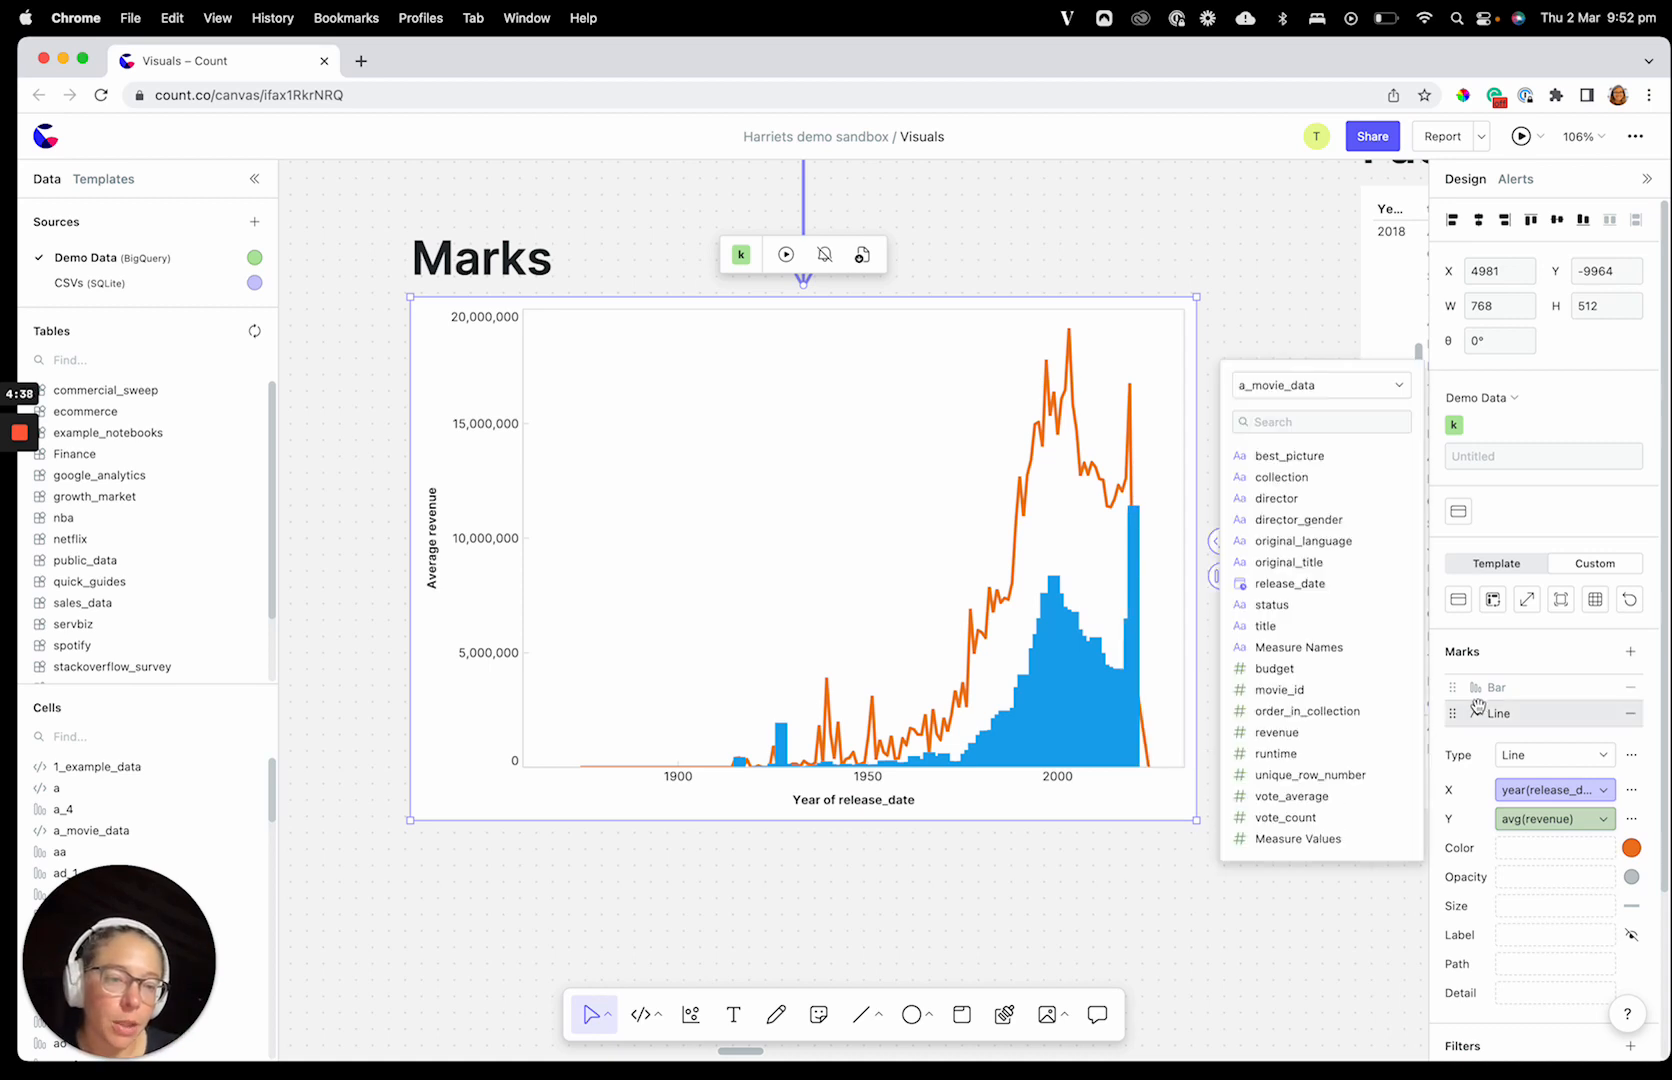
pyautogui.moveTo(1476, 713); pyautogui.dragTo(1470, 687)
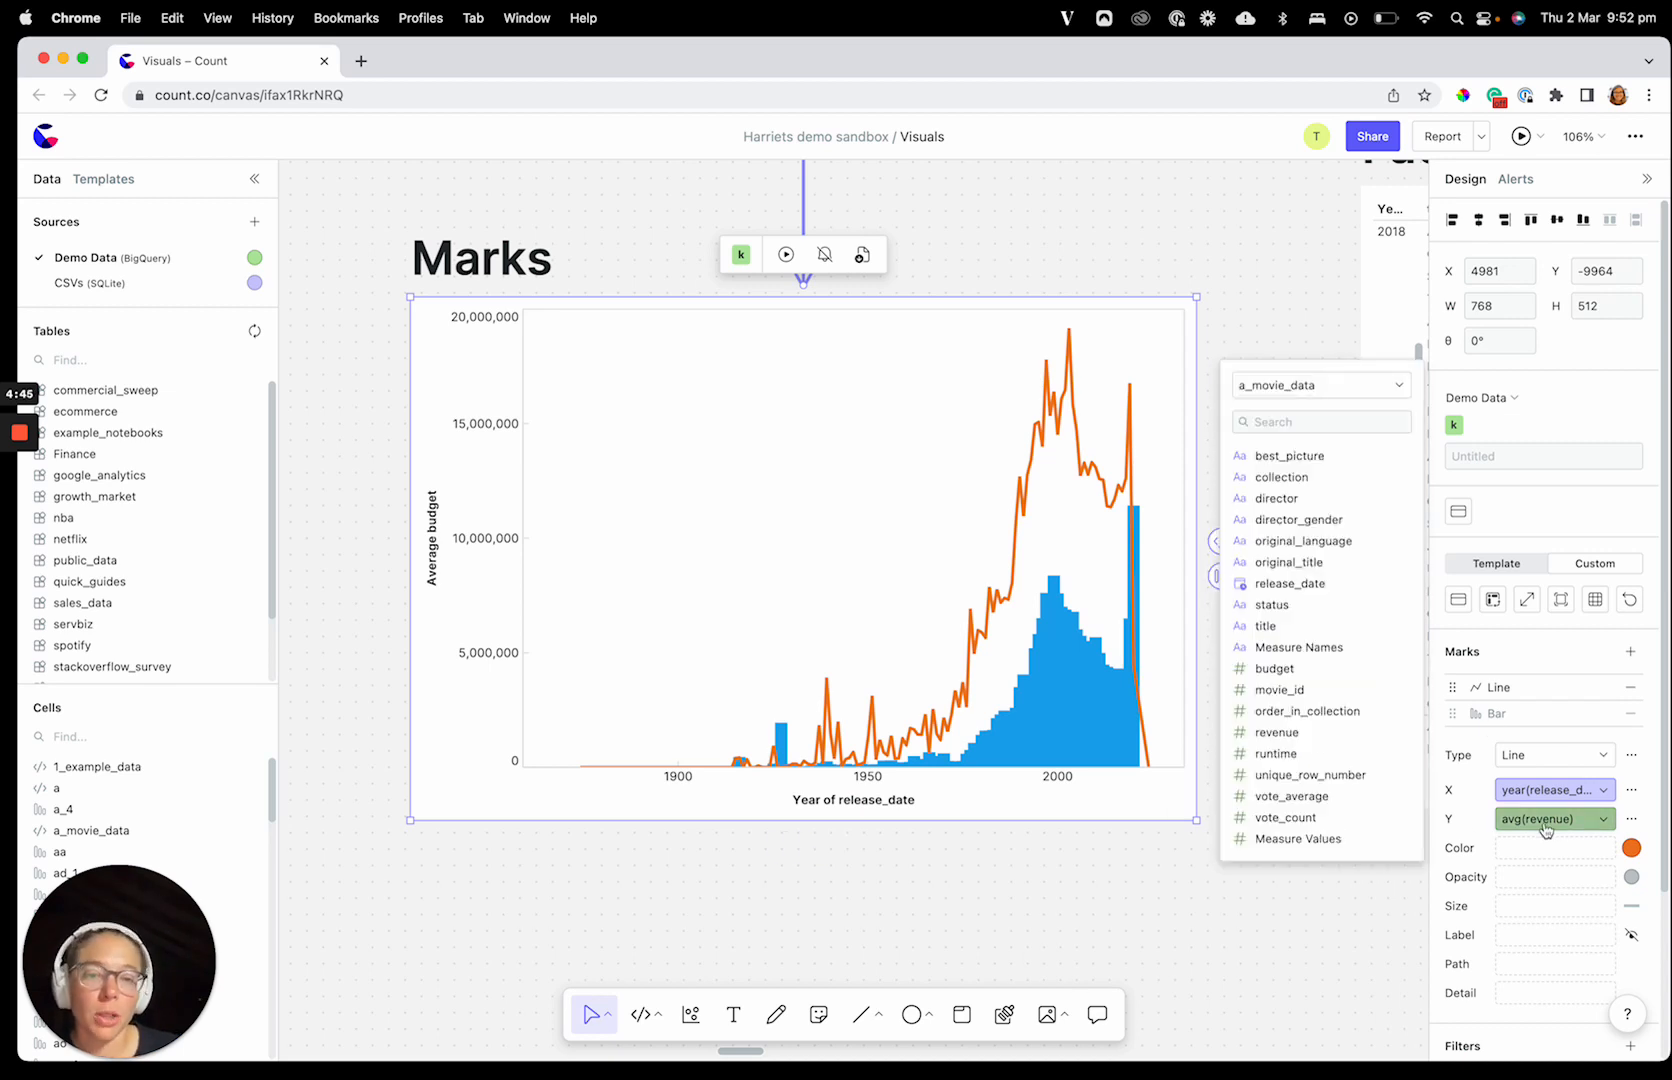
# Step: Add a filter to the chart requiring release_date is not empty, and remove the filter again
pyautogui.scroll(-3, 1540, 910)
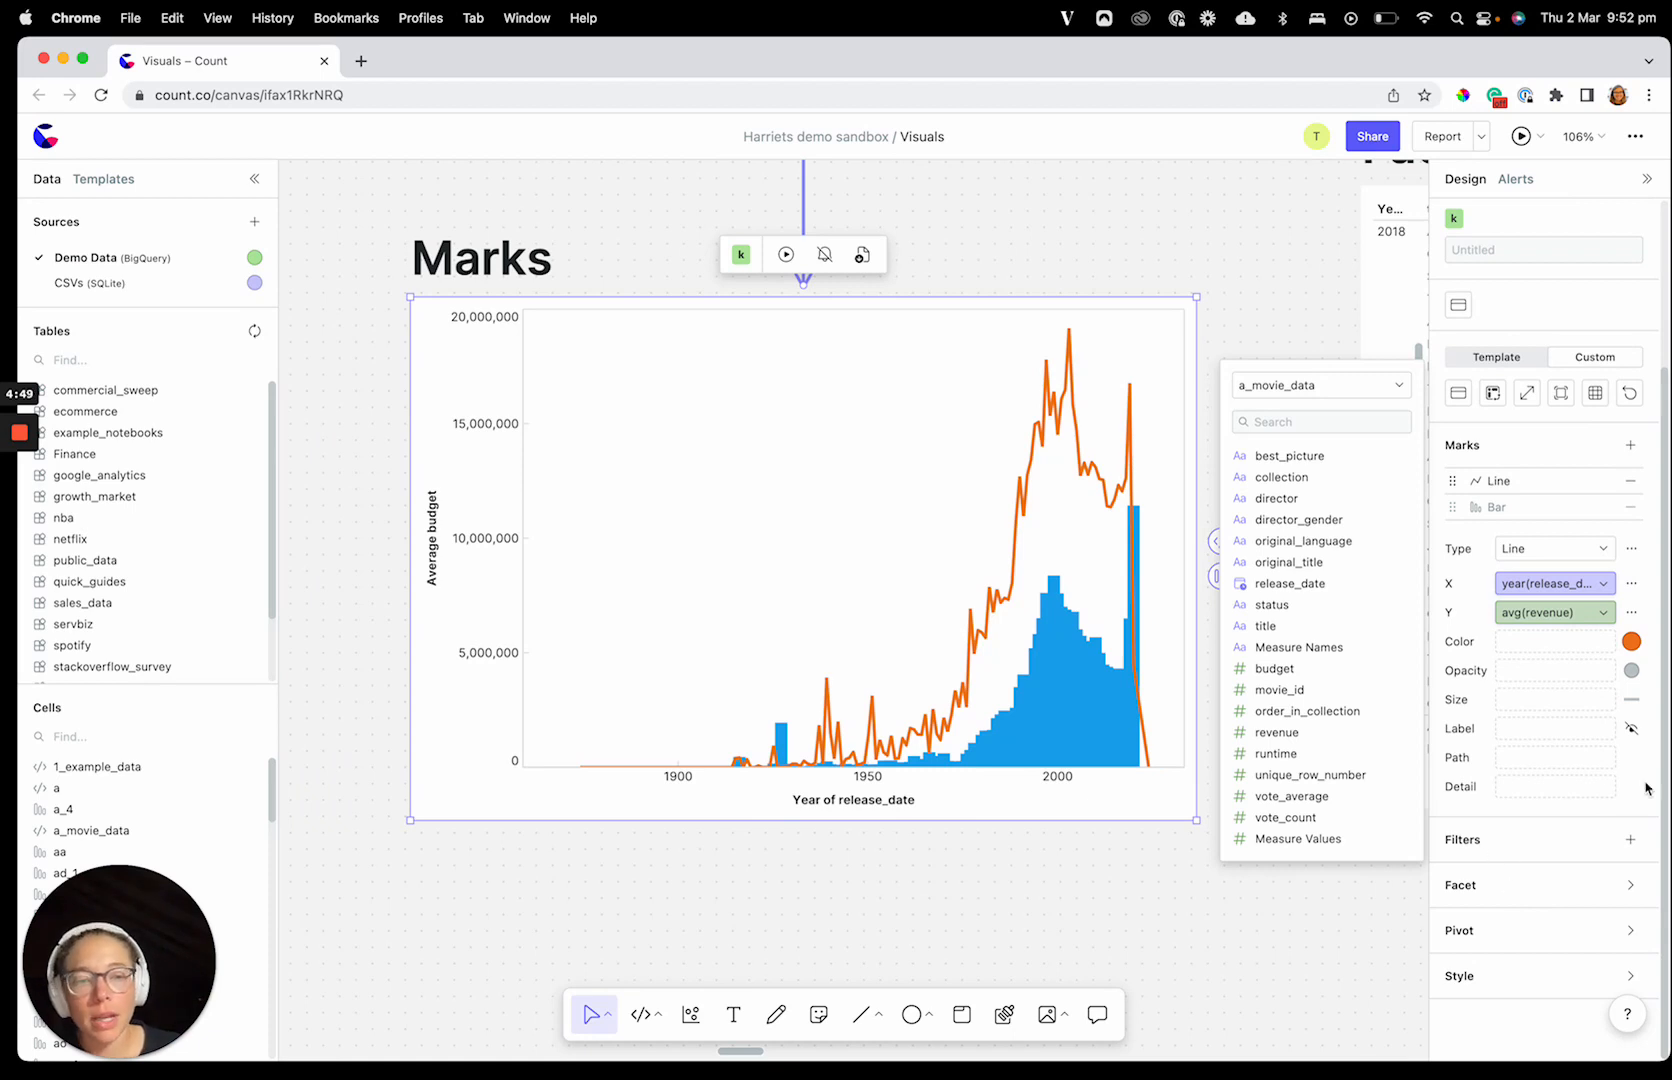
pyautogui.click(1630, 842)
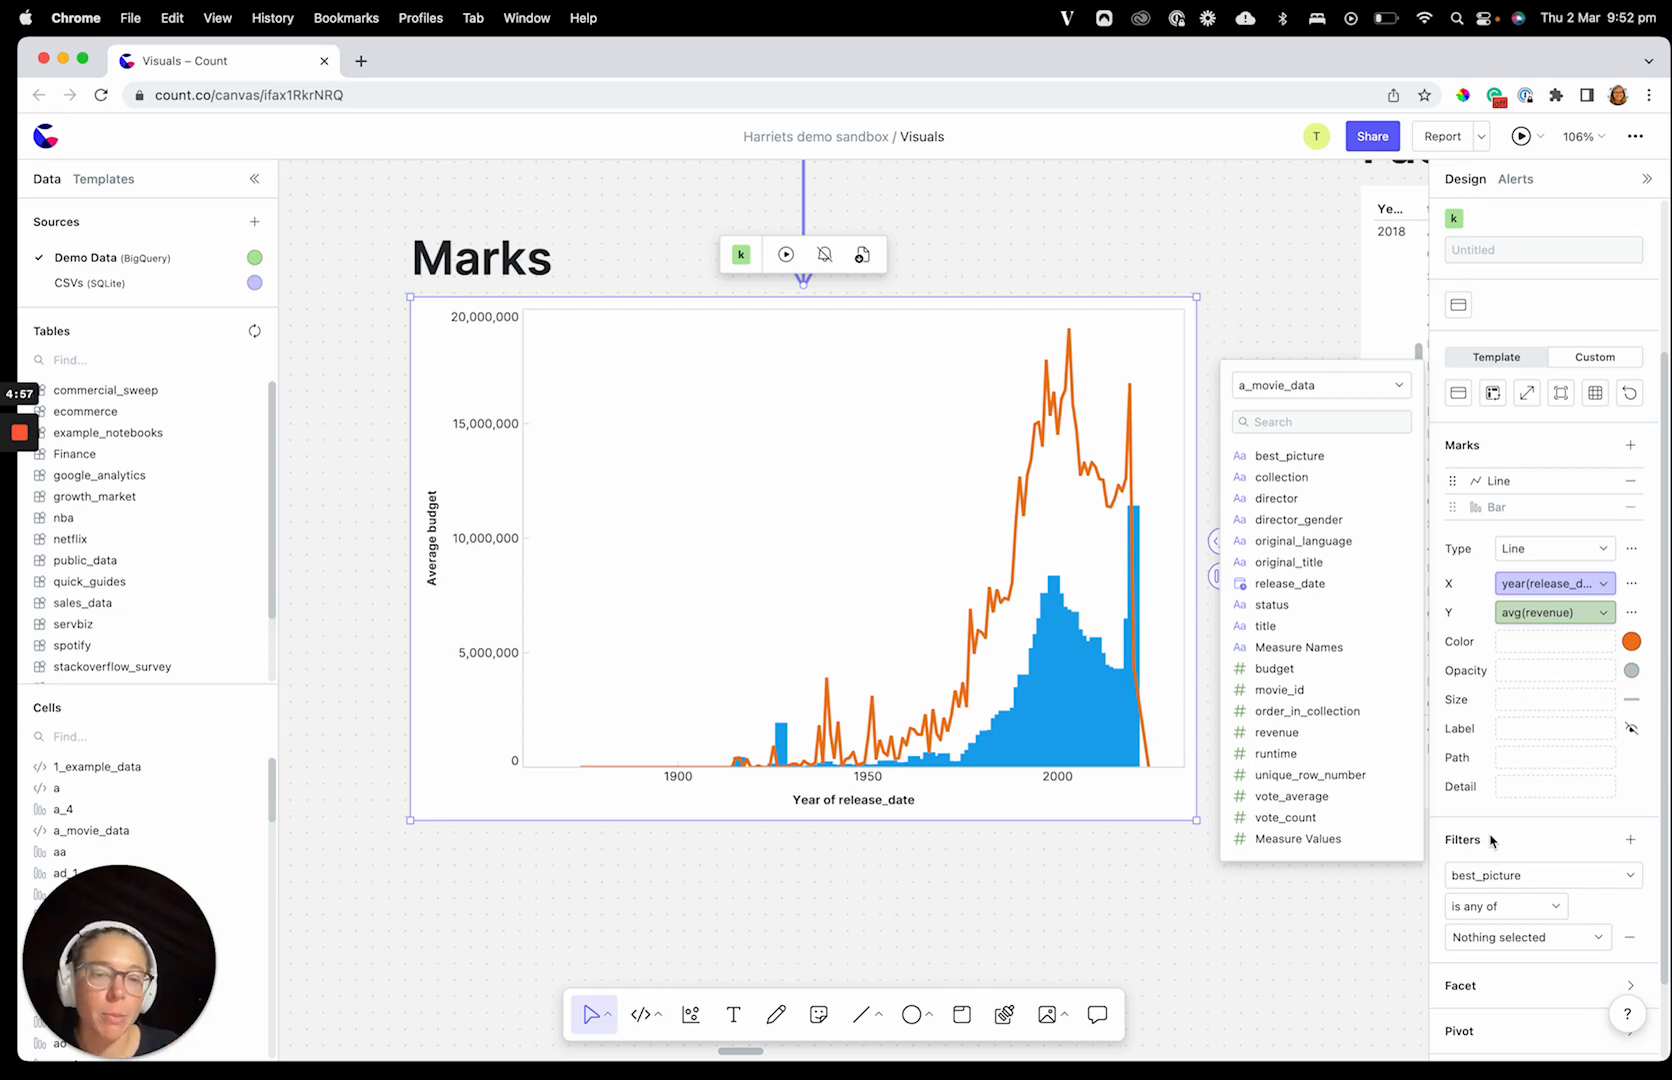
pyautogui.click(1378, 884)
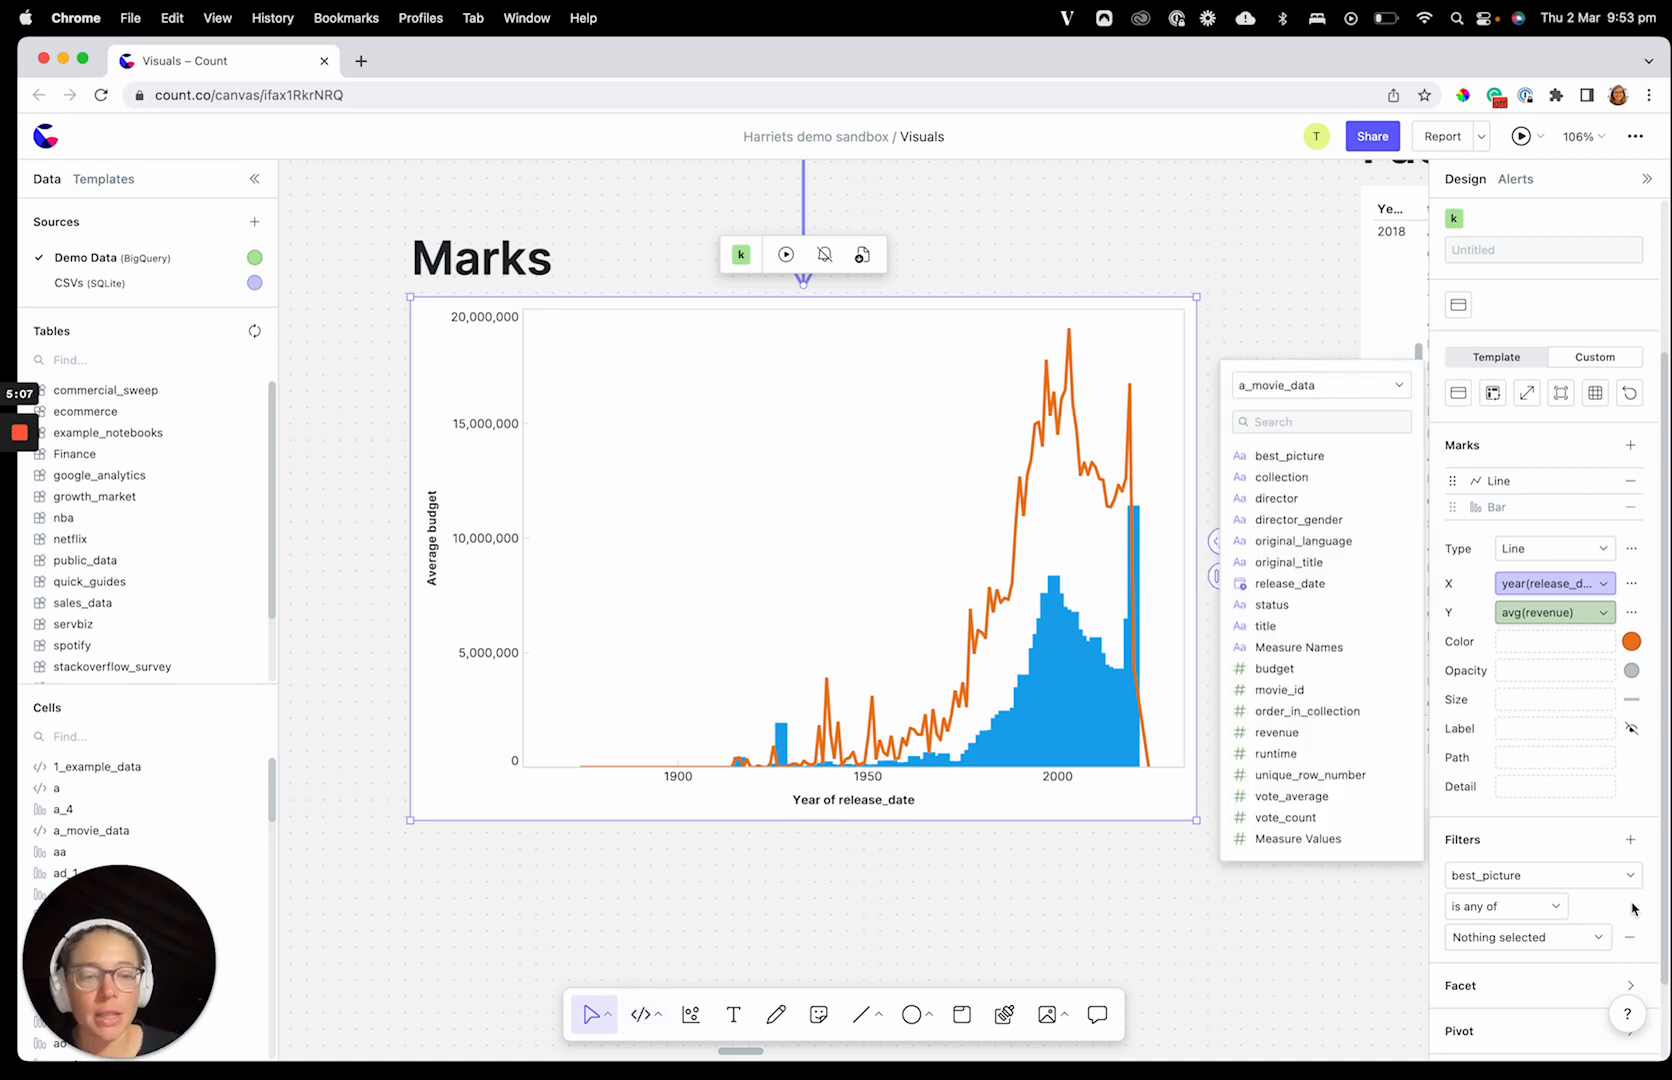
pyautogui.click(1502, 876)
pyautogui.click(1484, 842)
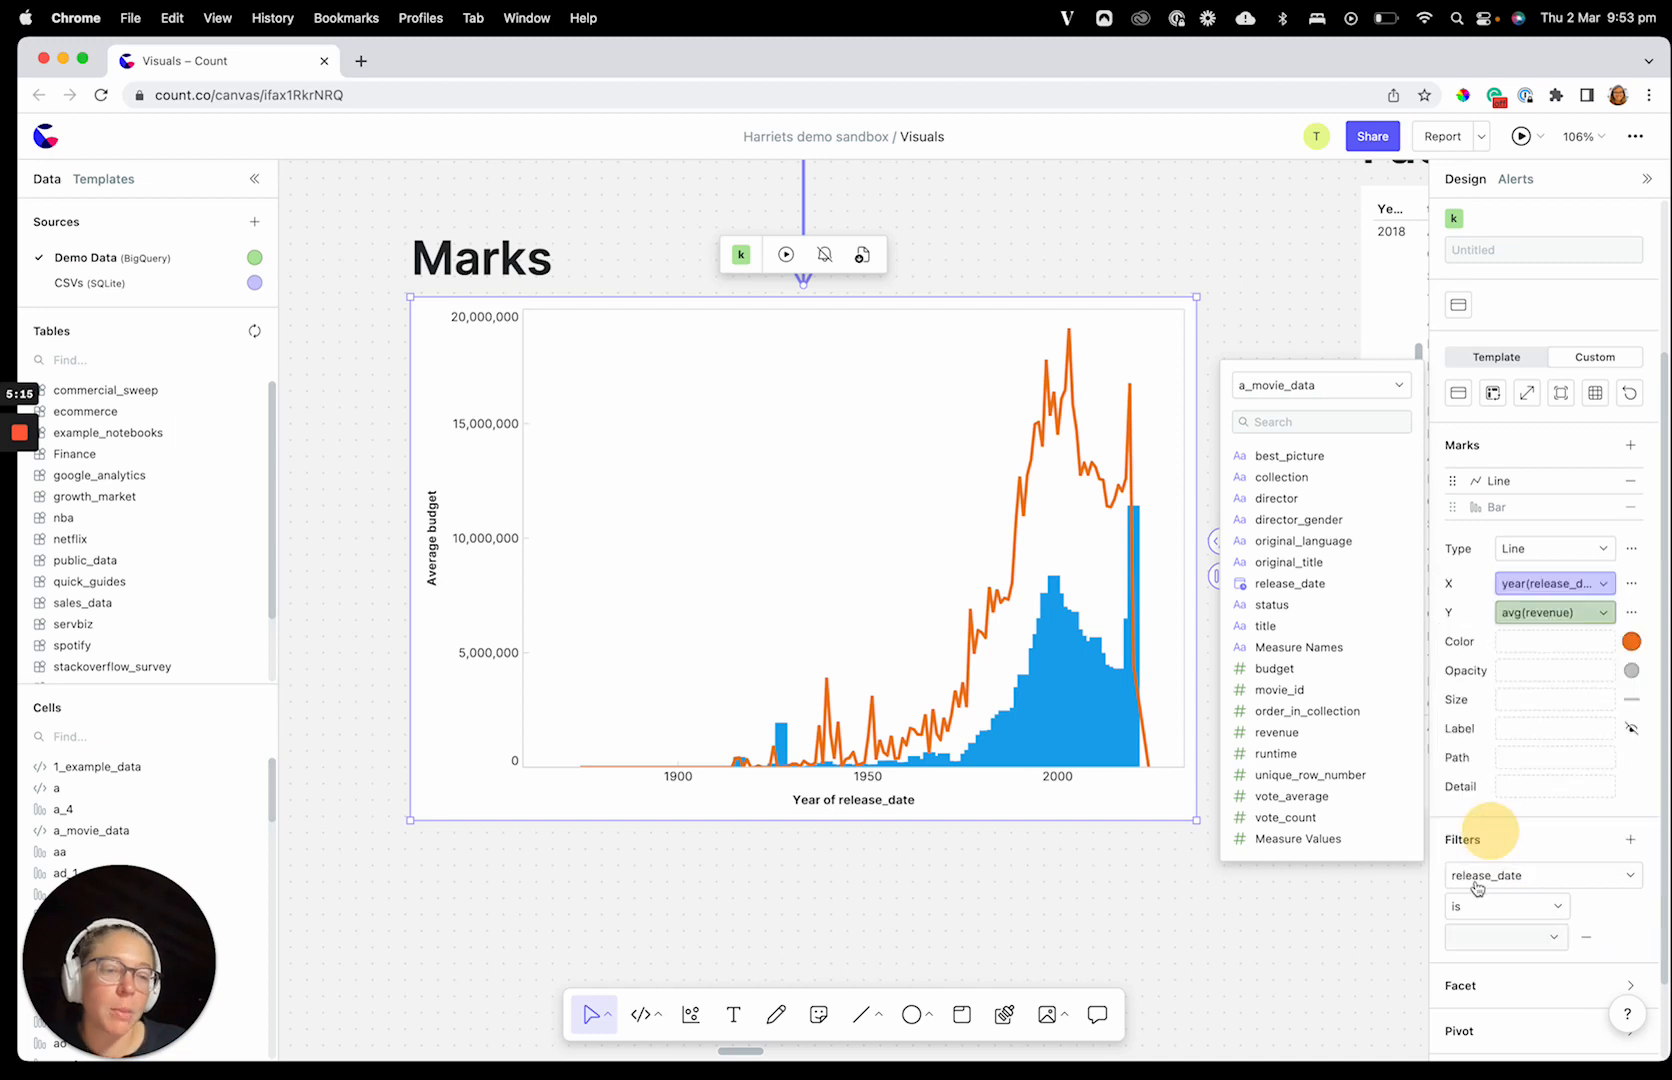
pyautogui.click(1472, 916)
pyautogui.click(1479, 872)
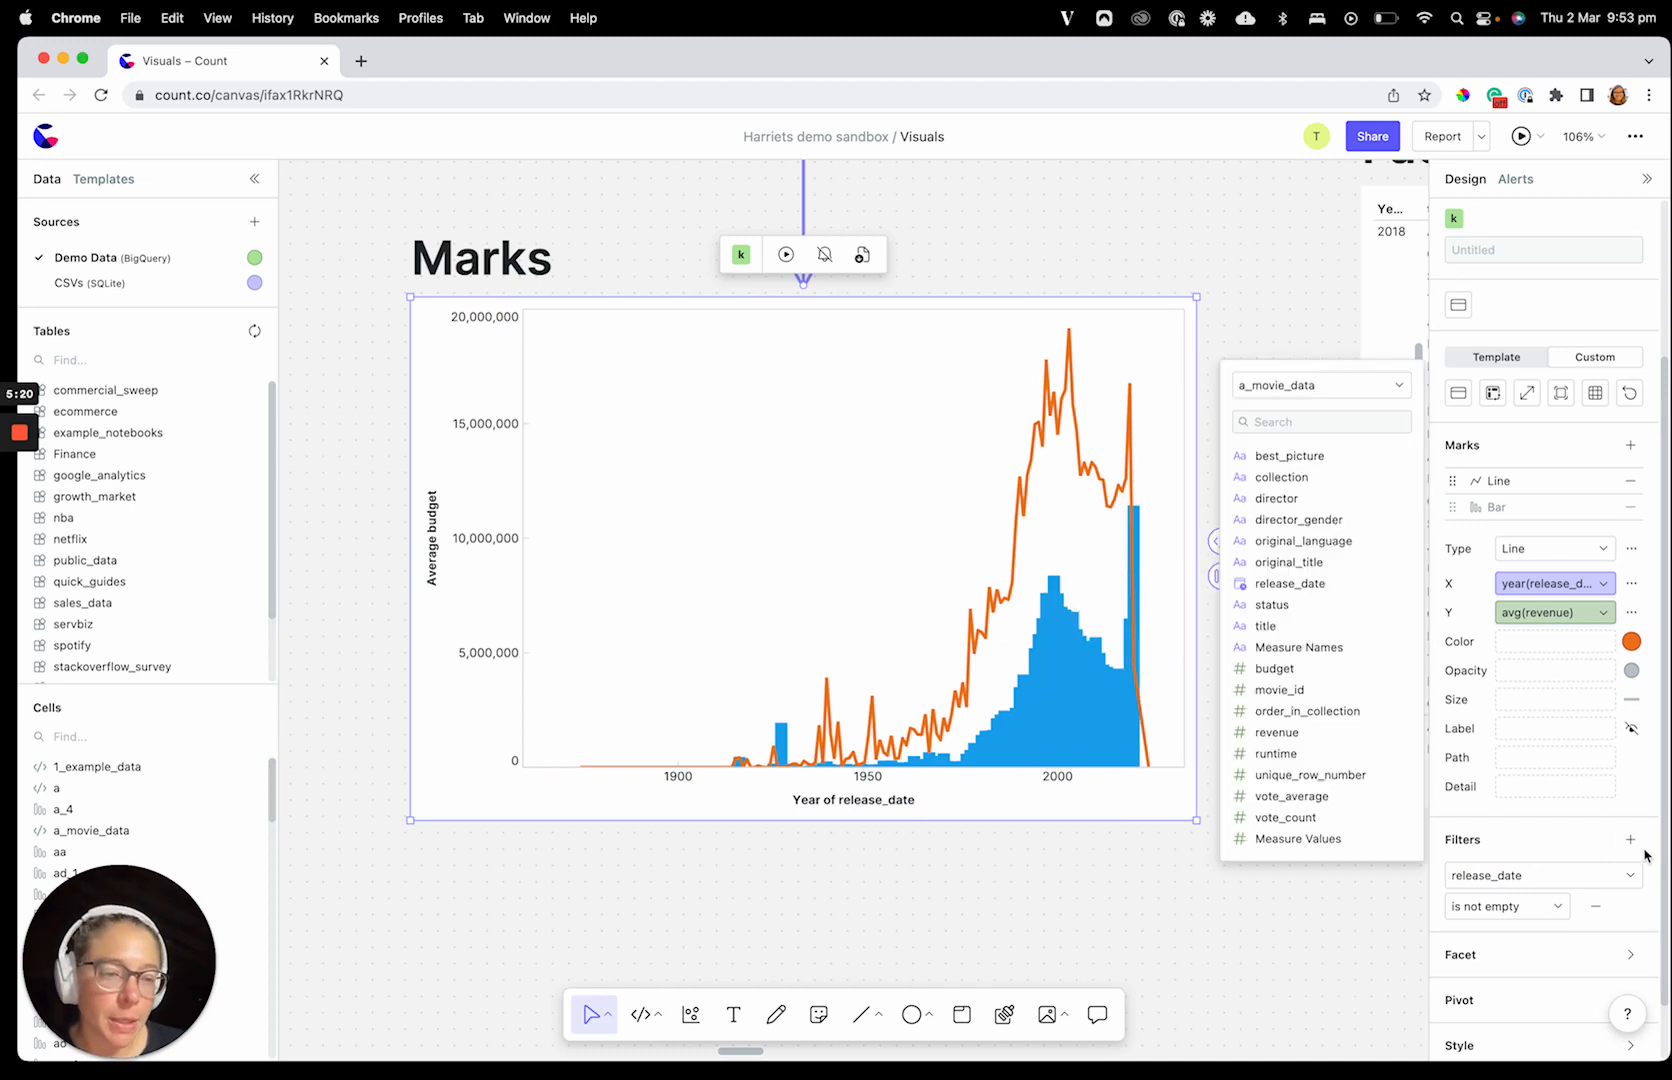
pyautogui.click(1597, 906)
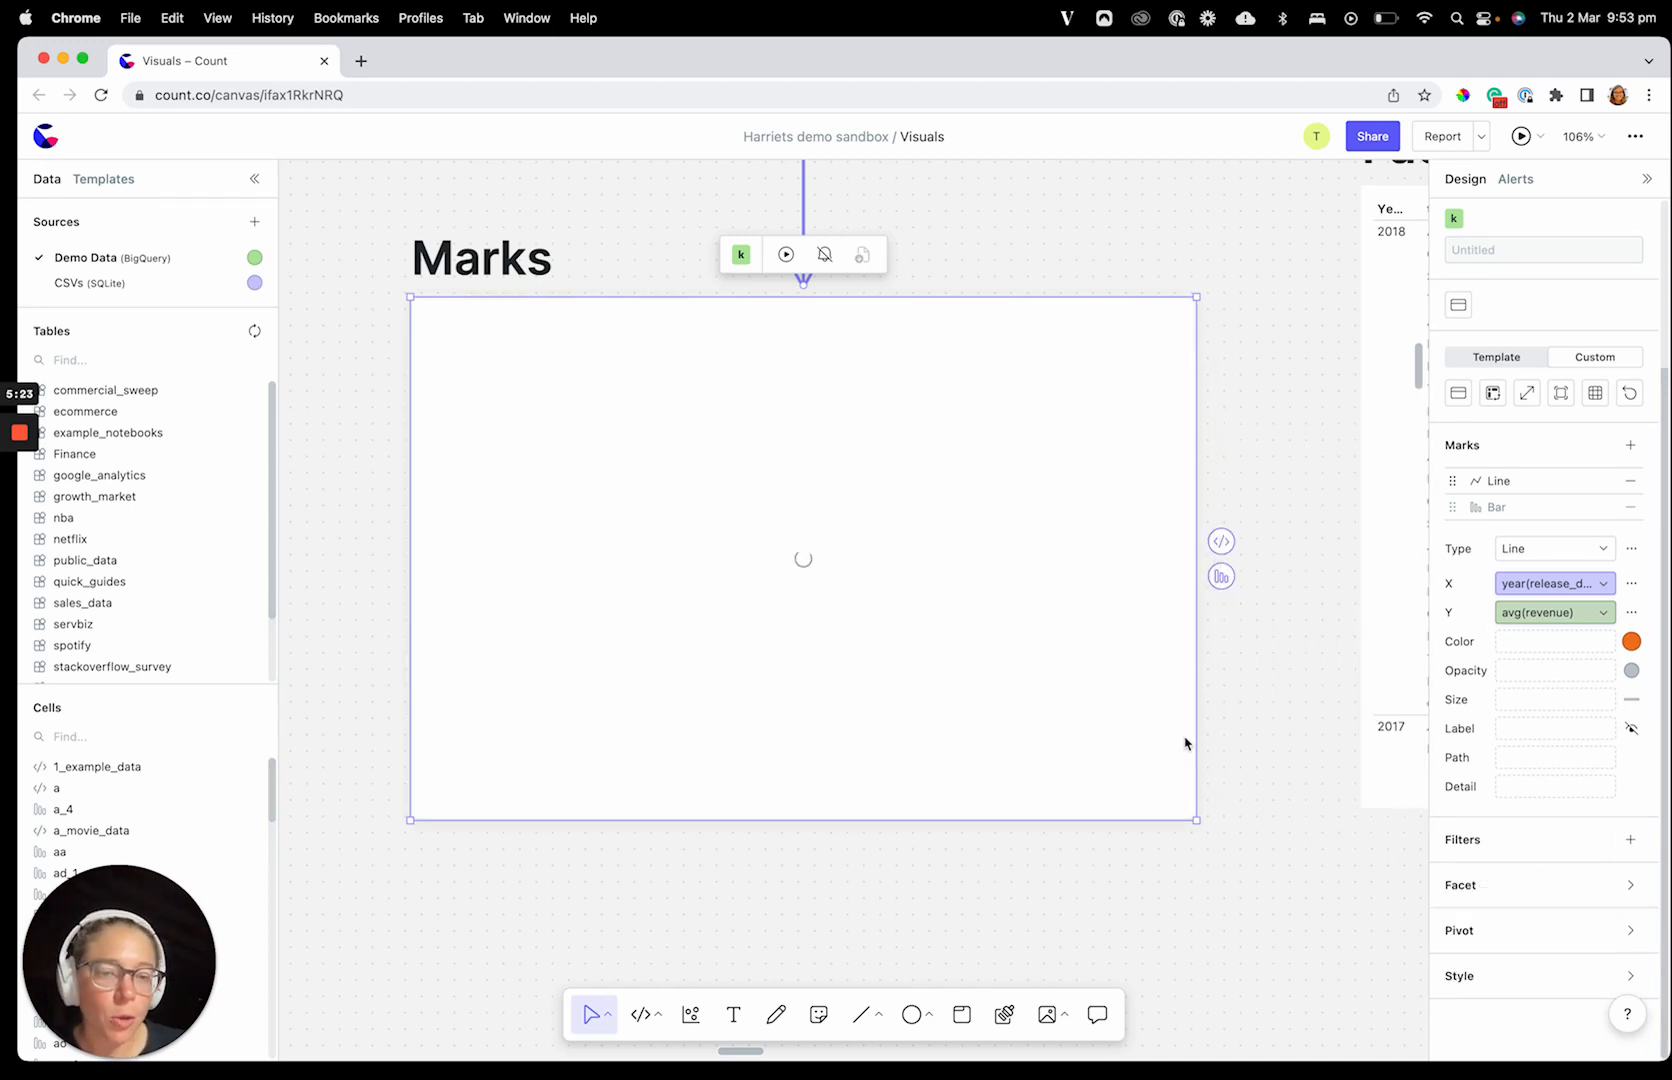
# Step: Select the chart under the Facet heading and examine its facet rows and filter settings
pyautogui.hscroll(5, 1260, 768)
pyautogui.scroll(-4, 1245, 770)
pyautogui.hscroll(5, 1243, 771)
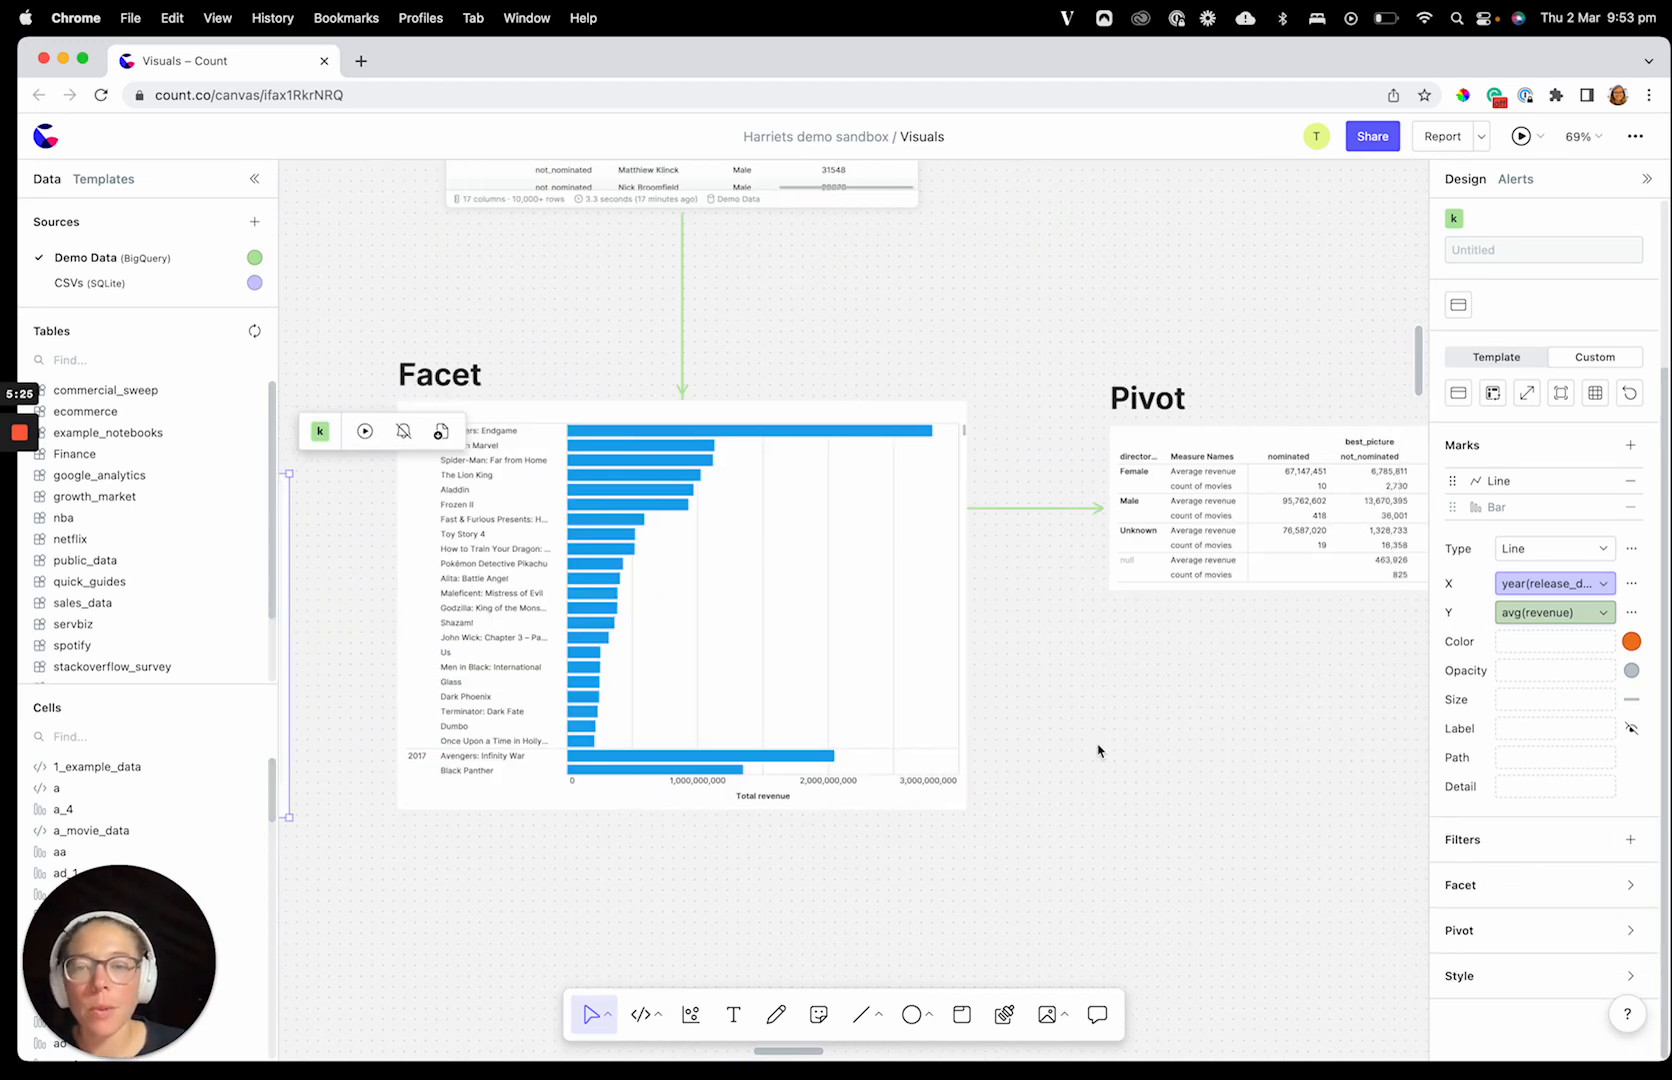
pyautogui.hscroll(-1, 616, 626)
pyautogui.scroll(-1, 616, 630)
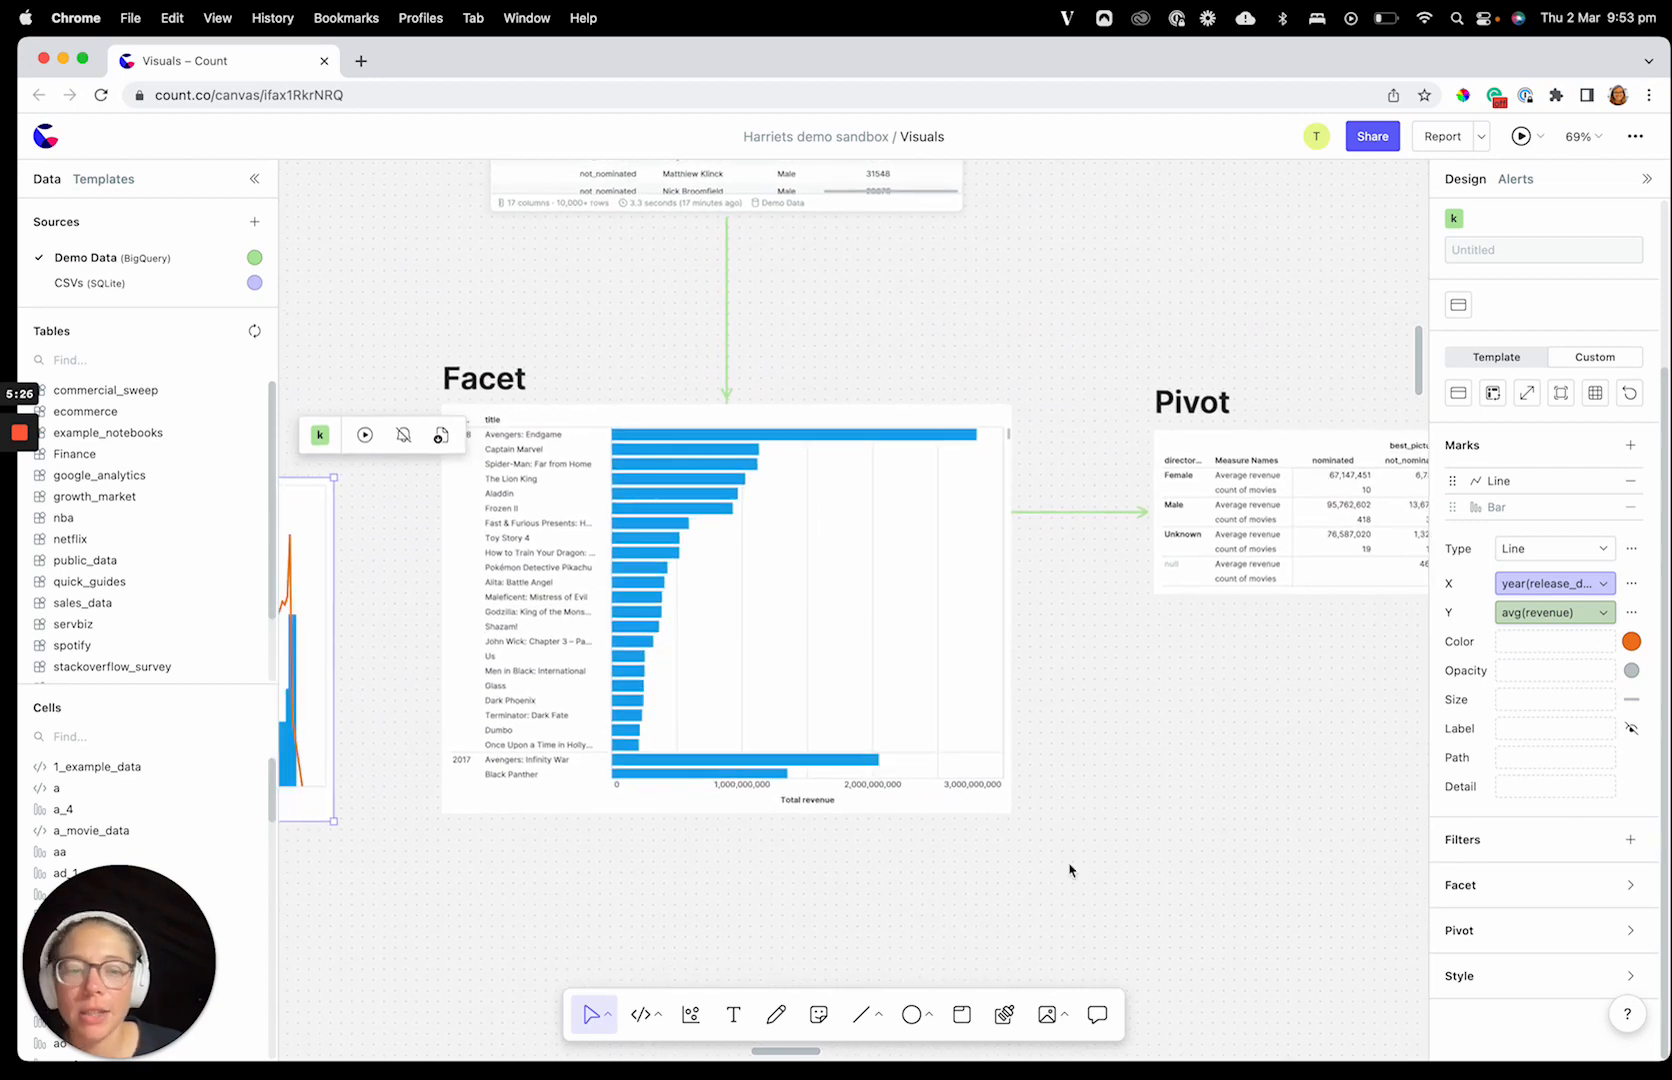
pyautogui.click(1458, 885)
pyautogui.scroll(-1, 1030, 959)
pyautogui.hscroll(-1, 1030, 959)
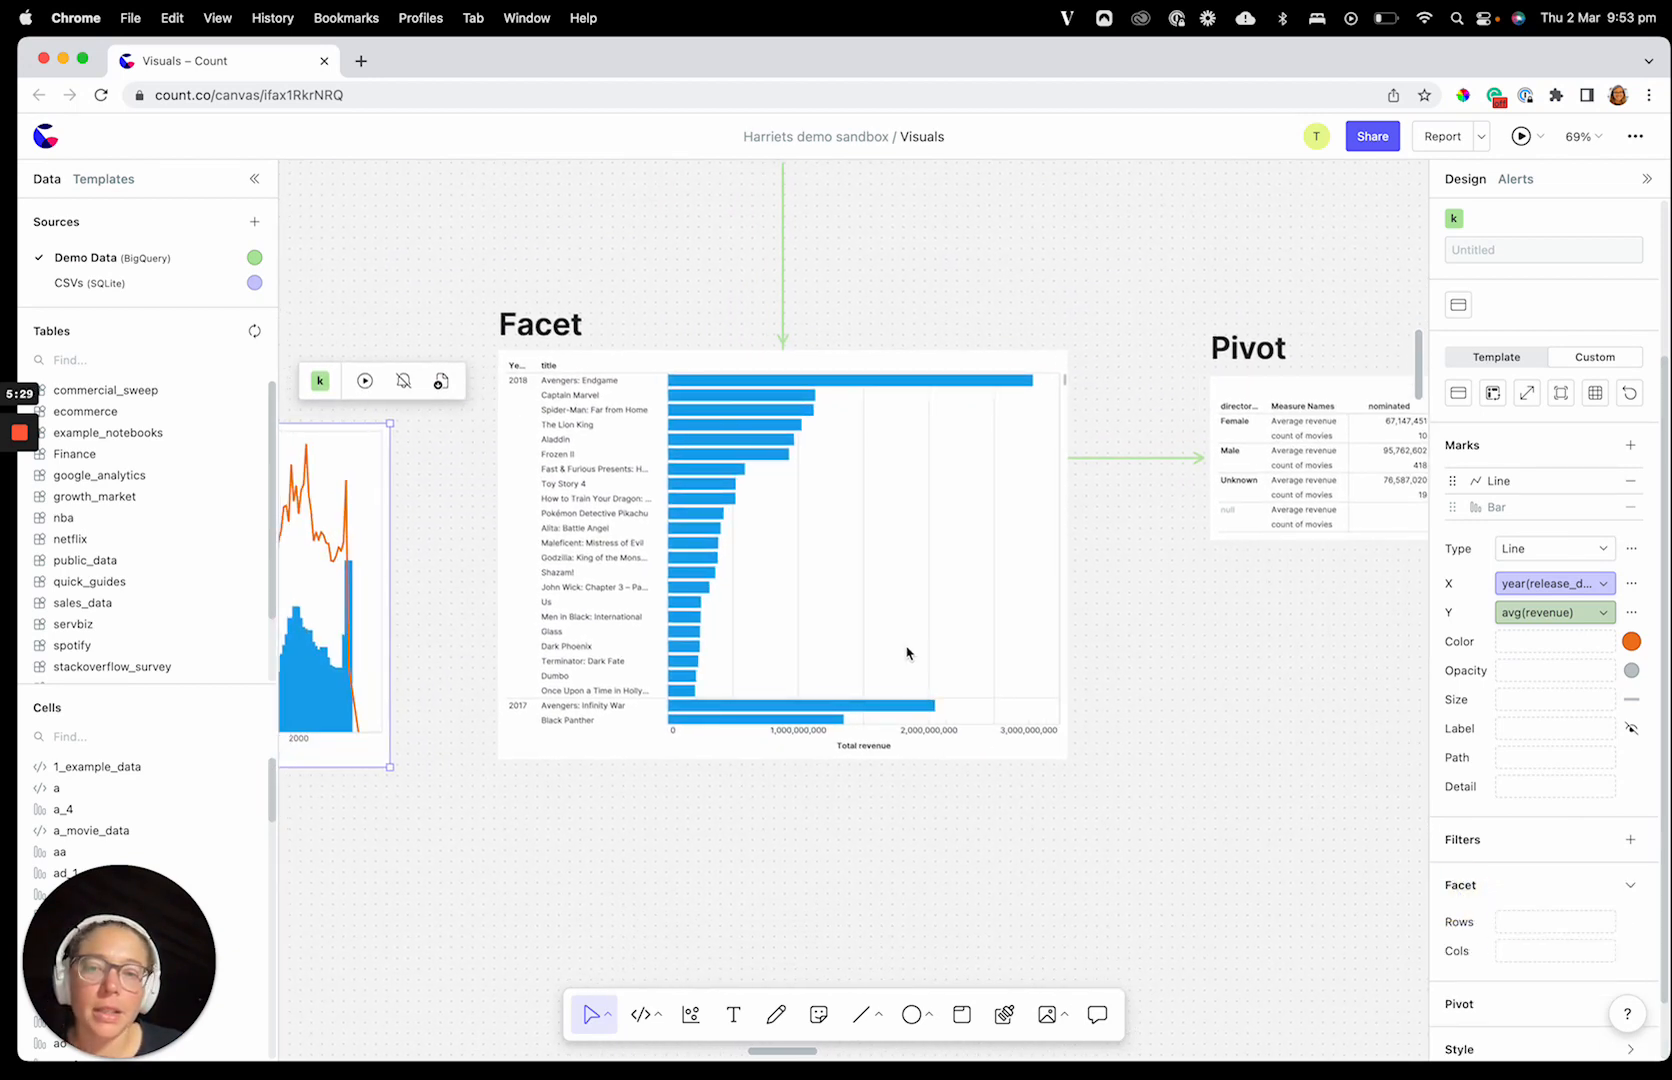
pyautogui.click(907, 649)
pyautogui.scroll(3, 896, 693)
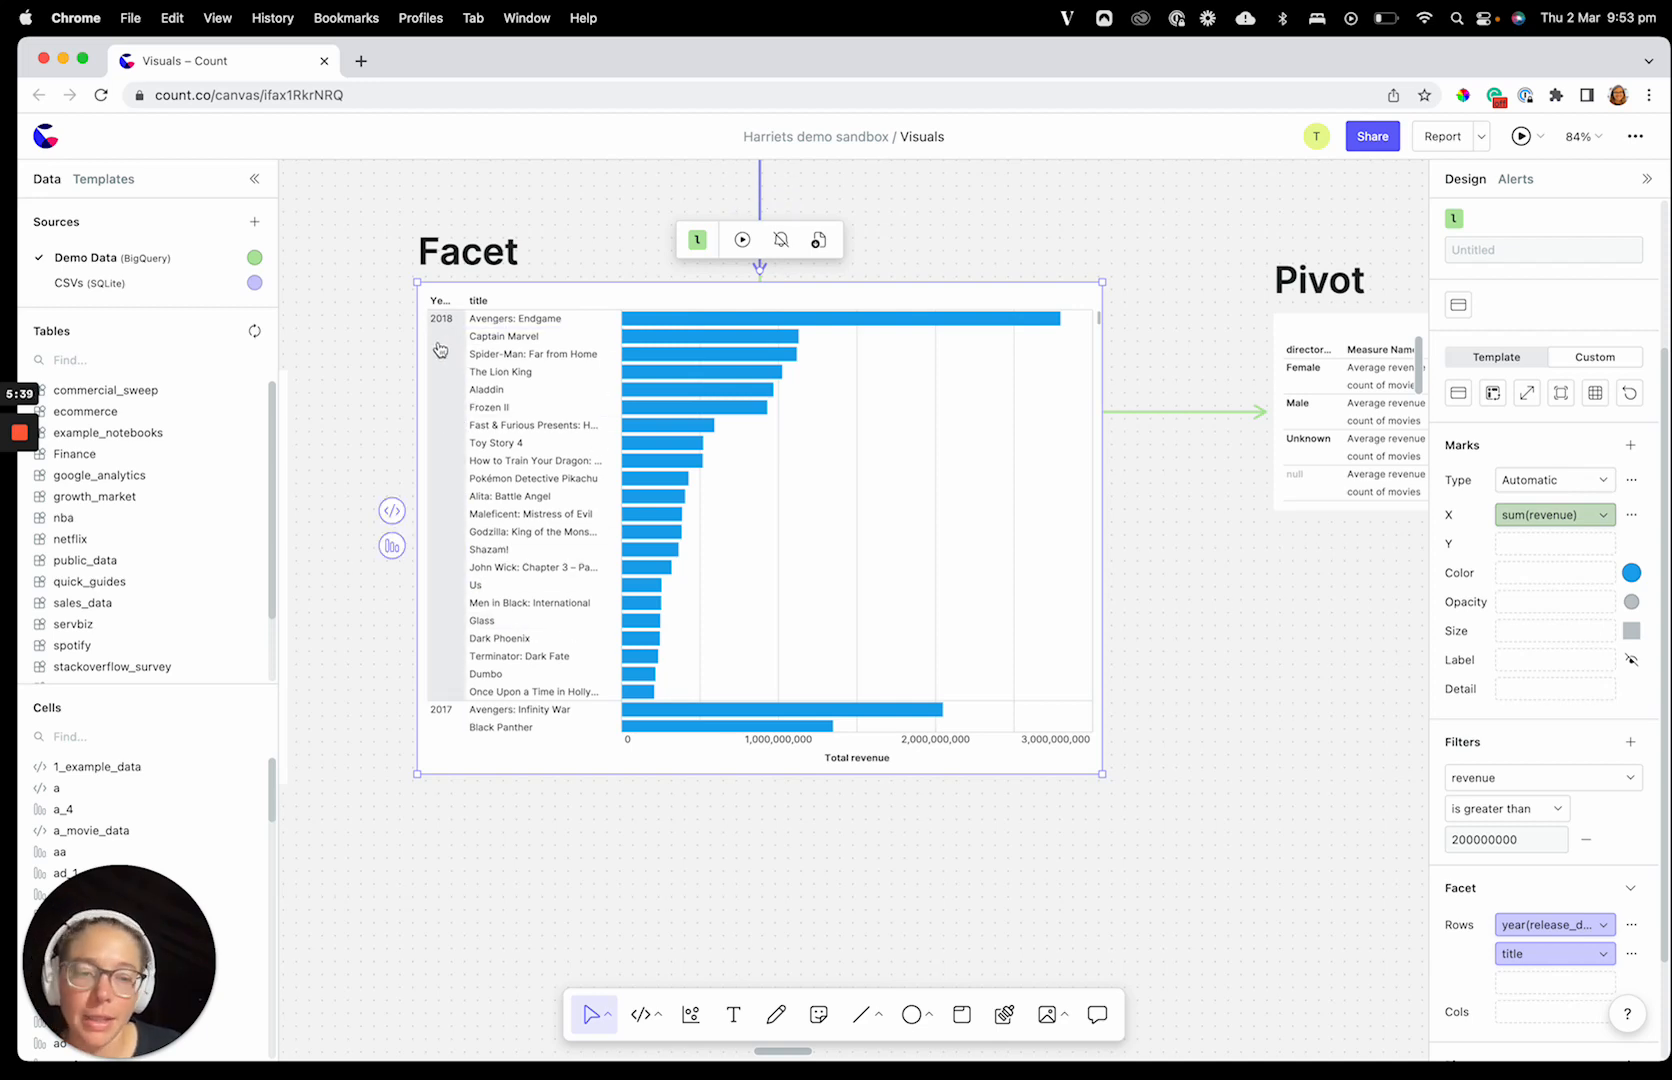
# Step: Reorder the facet rows so title comes before the release_date year, and restore the year to first place
pyautogui.moveTo(1560, 862)
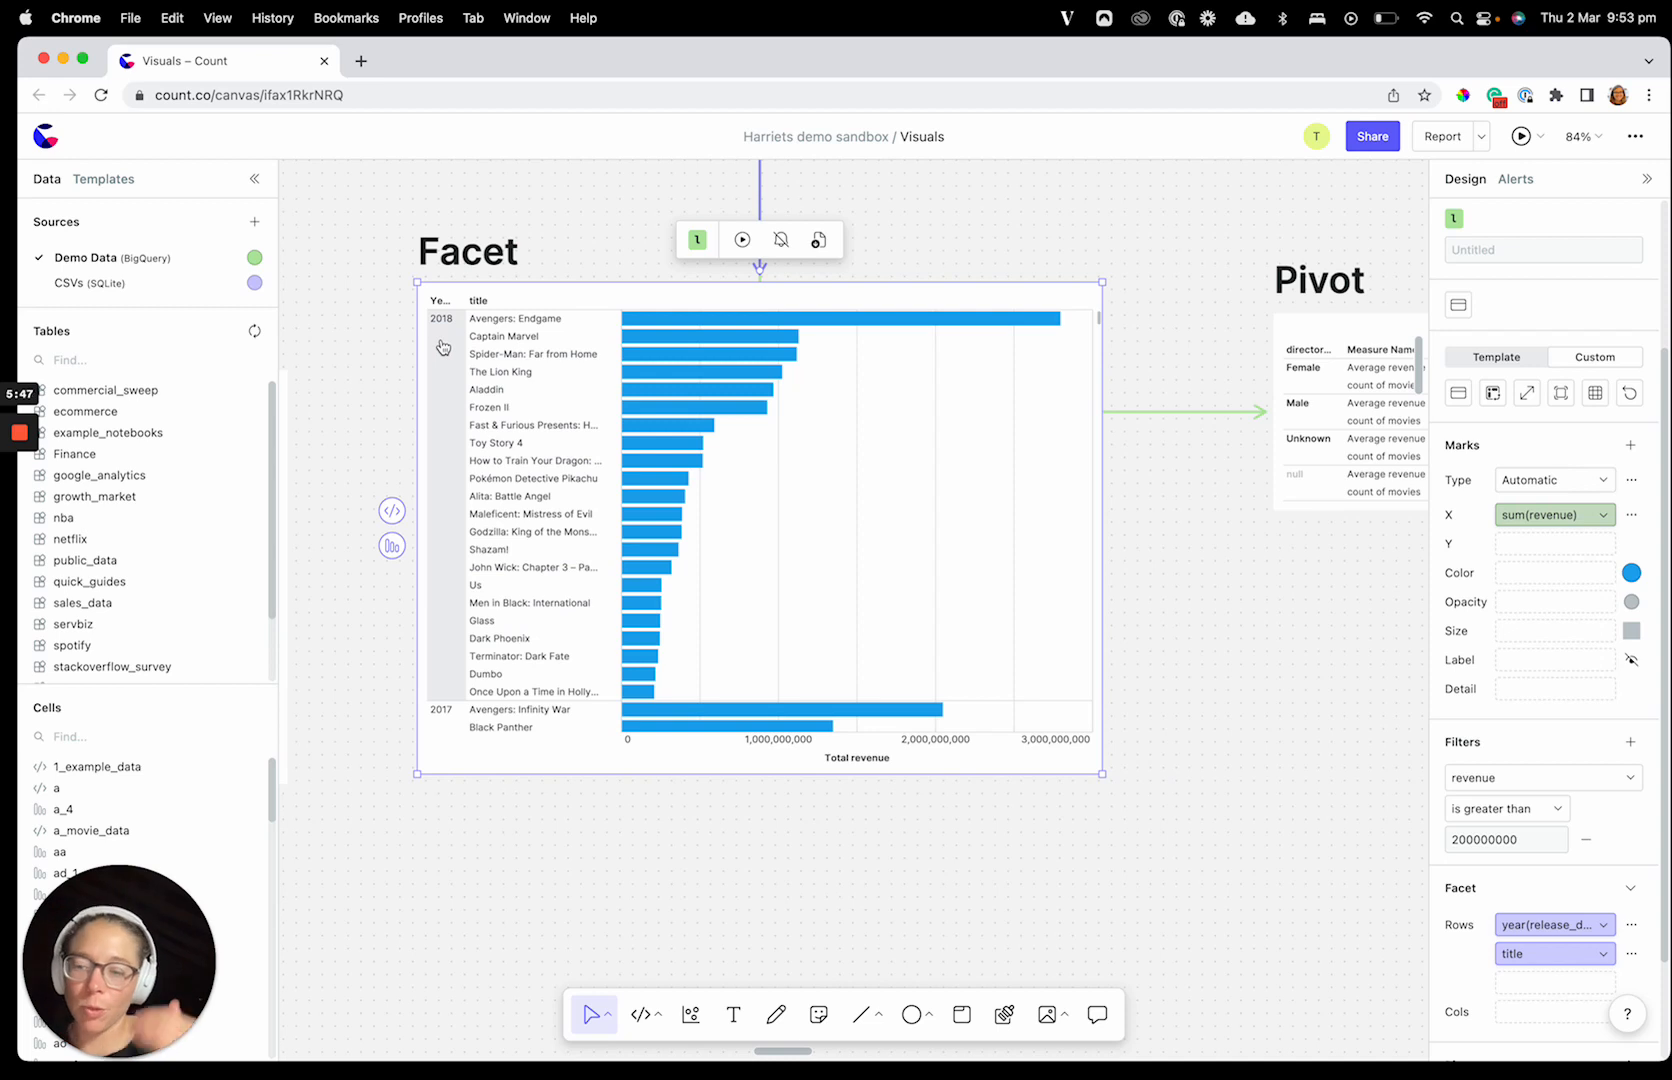
pyautogui.click(1556, 953)
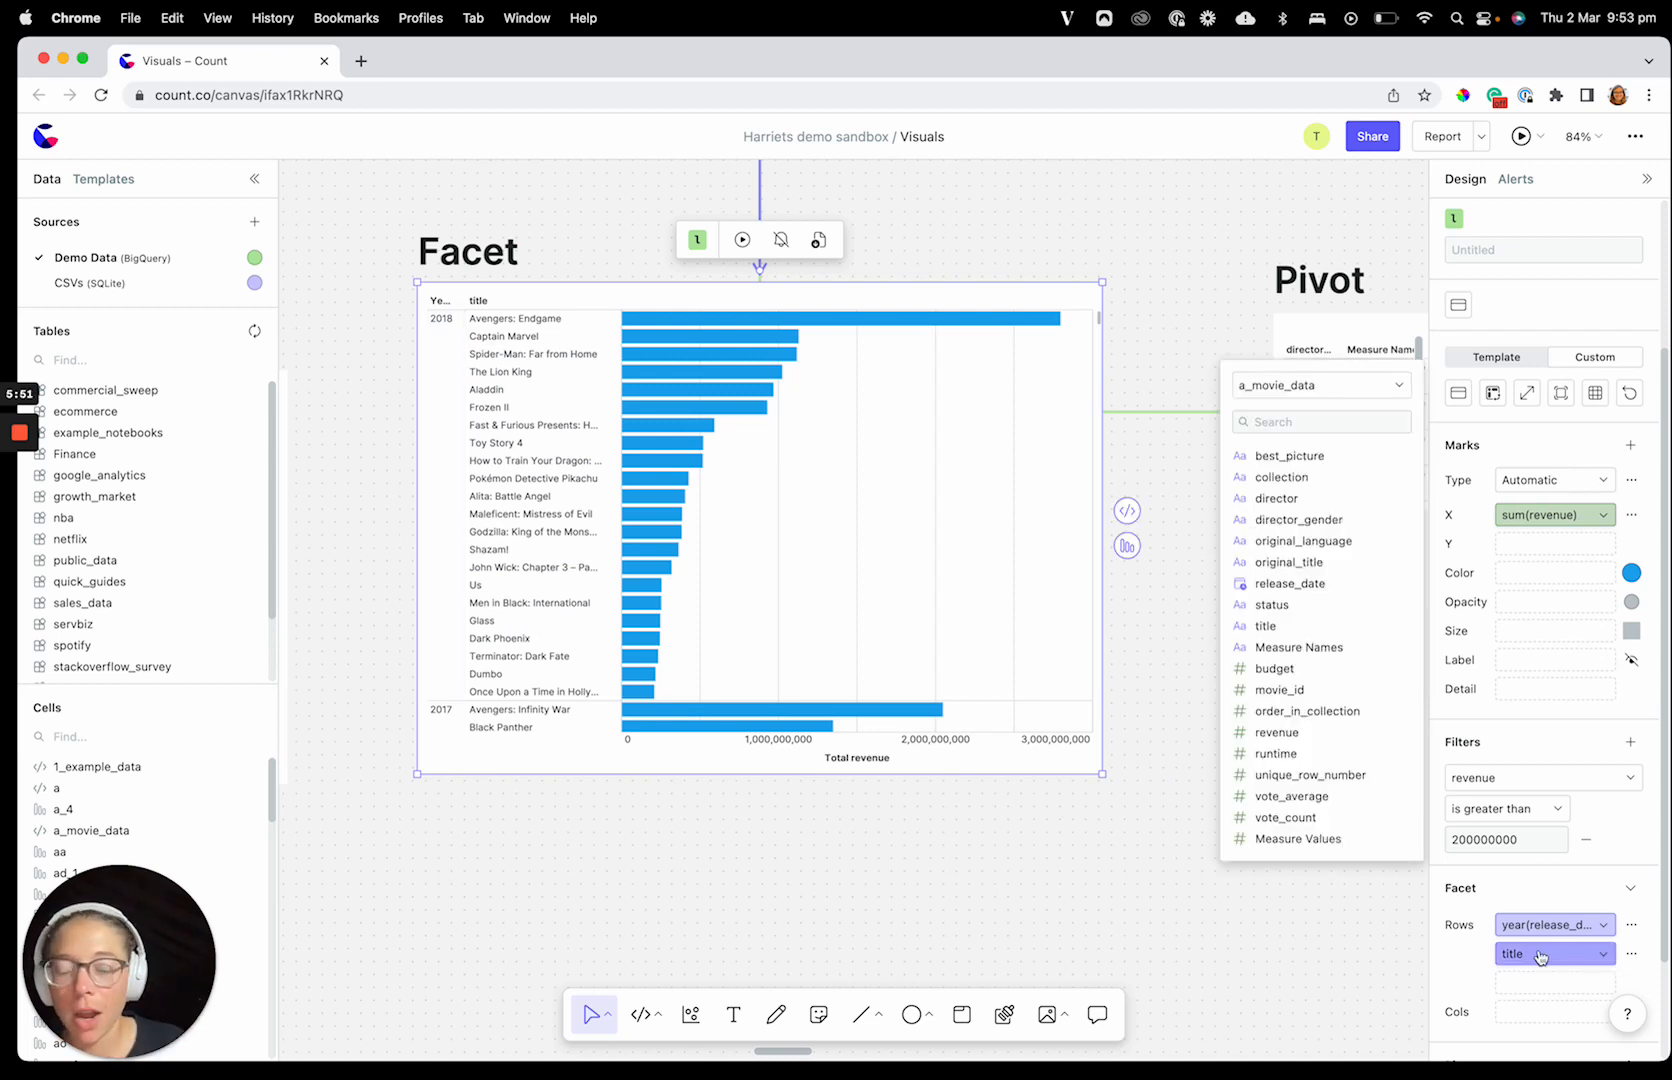
pyautogui.moveTo(1545, 925); pyautogui.dragTo(1540, 995)
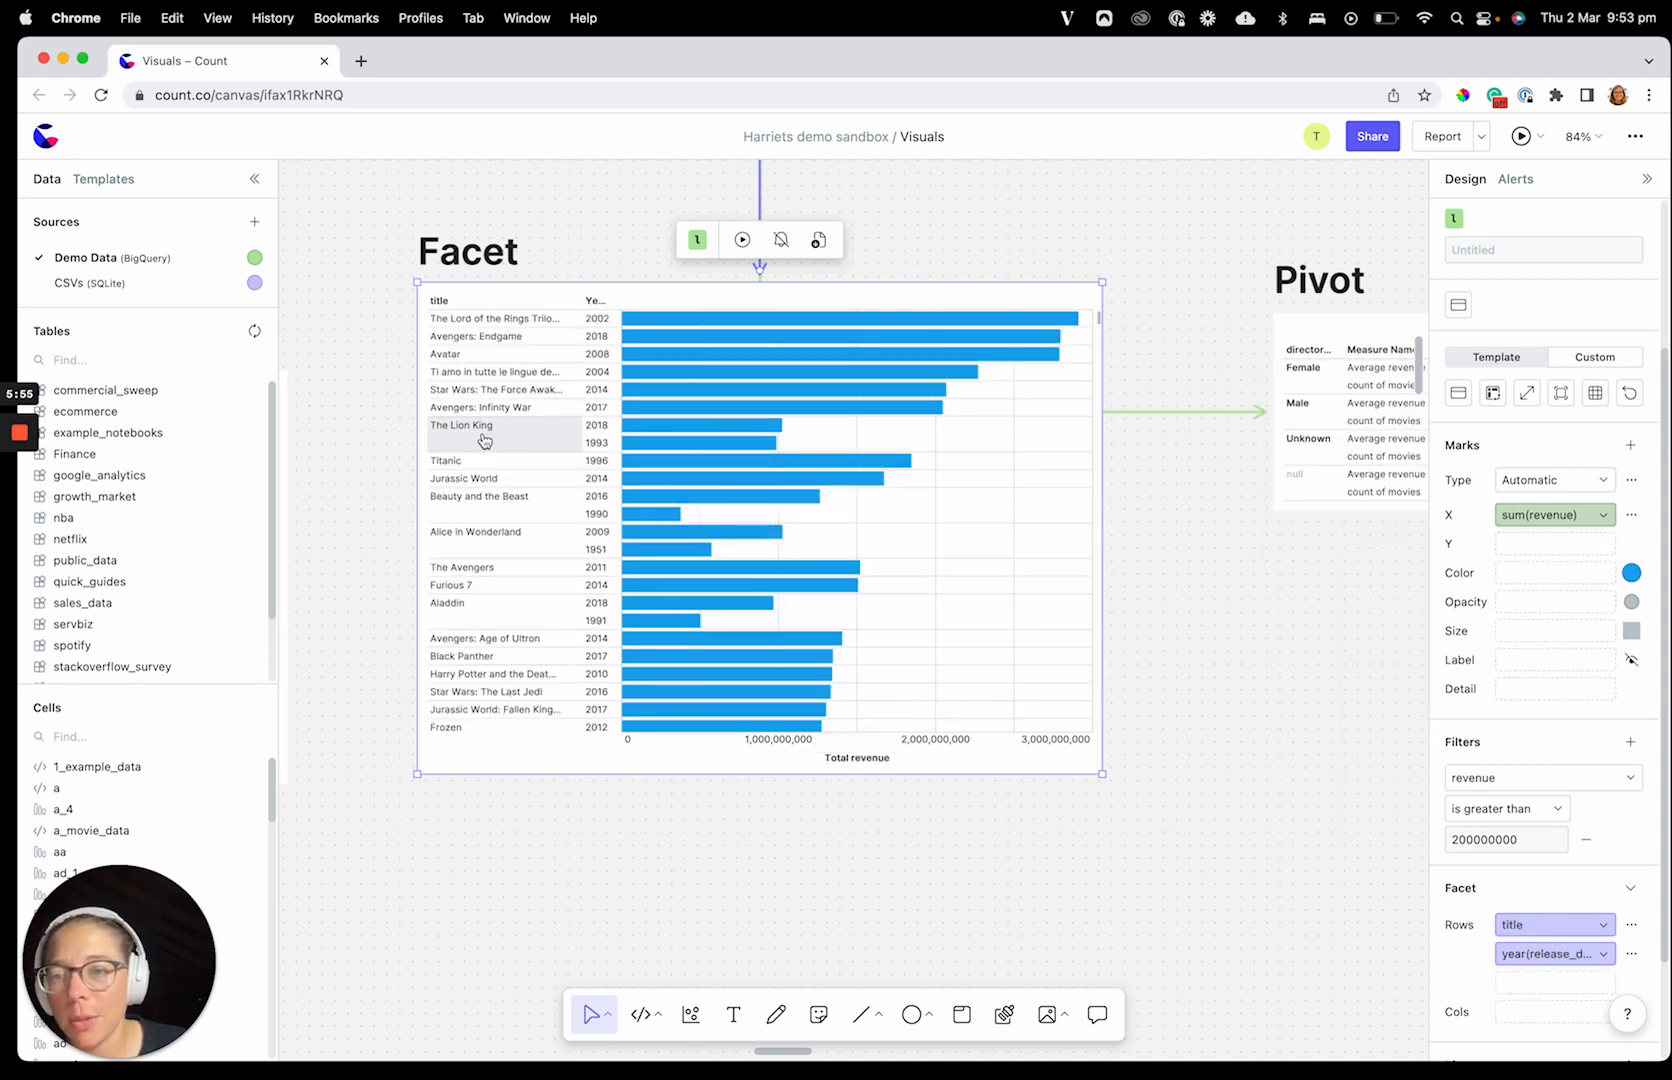
pyautogui.moveTo(714, 498)
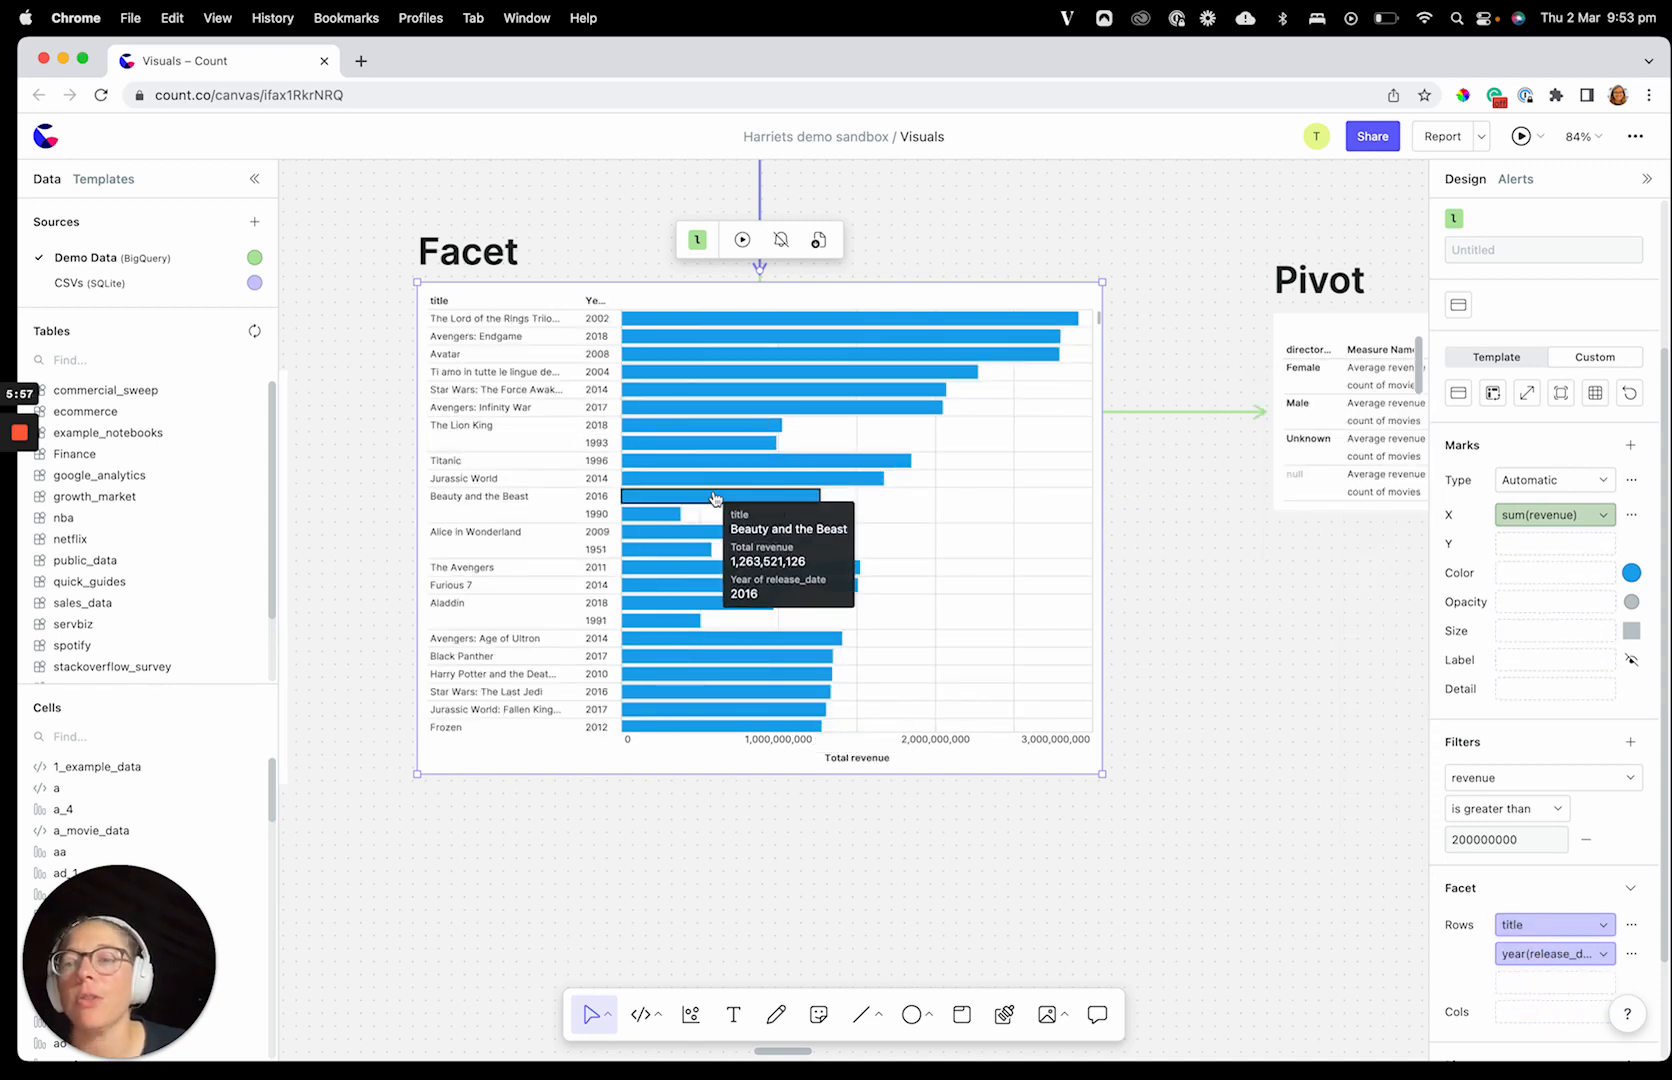
pyautogui.moveTo(1575, 925); pyautogui.dragTo(1568, 981)
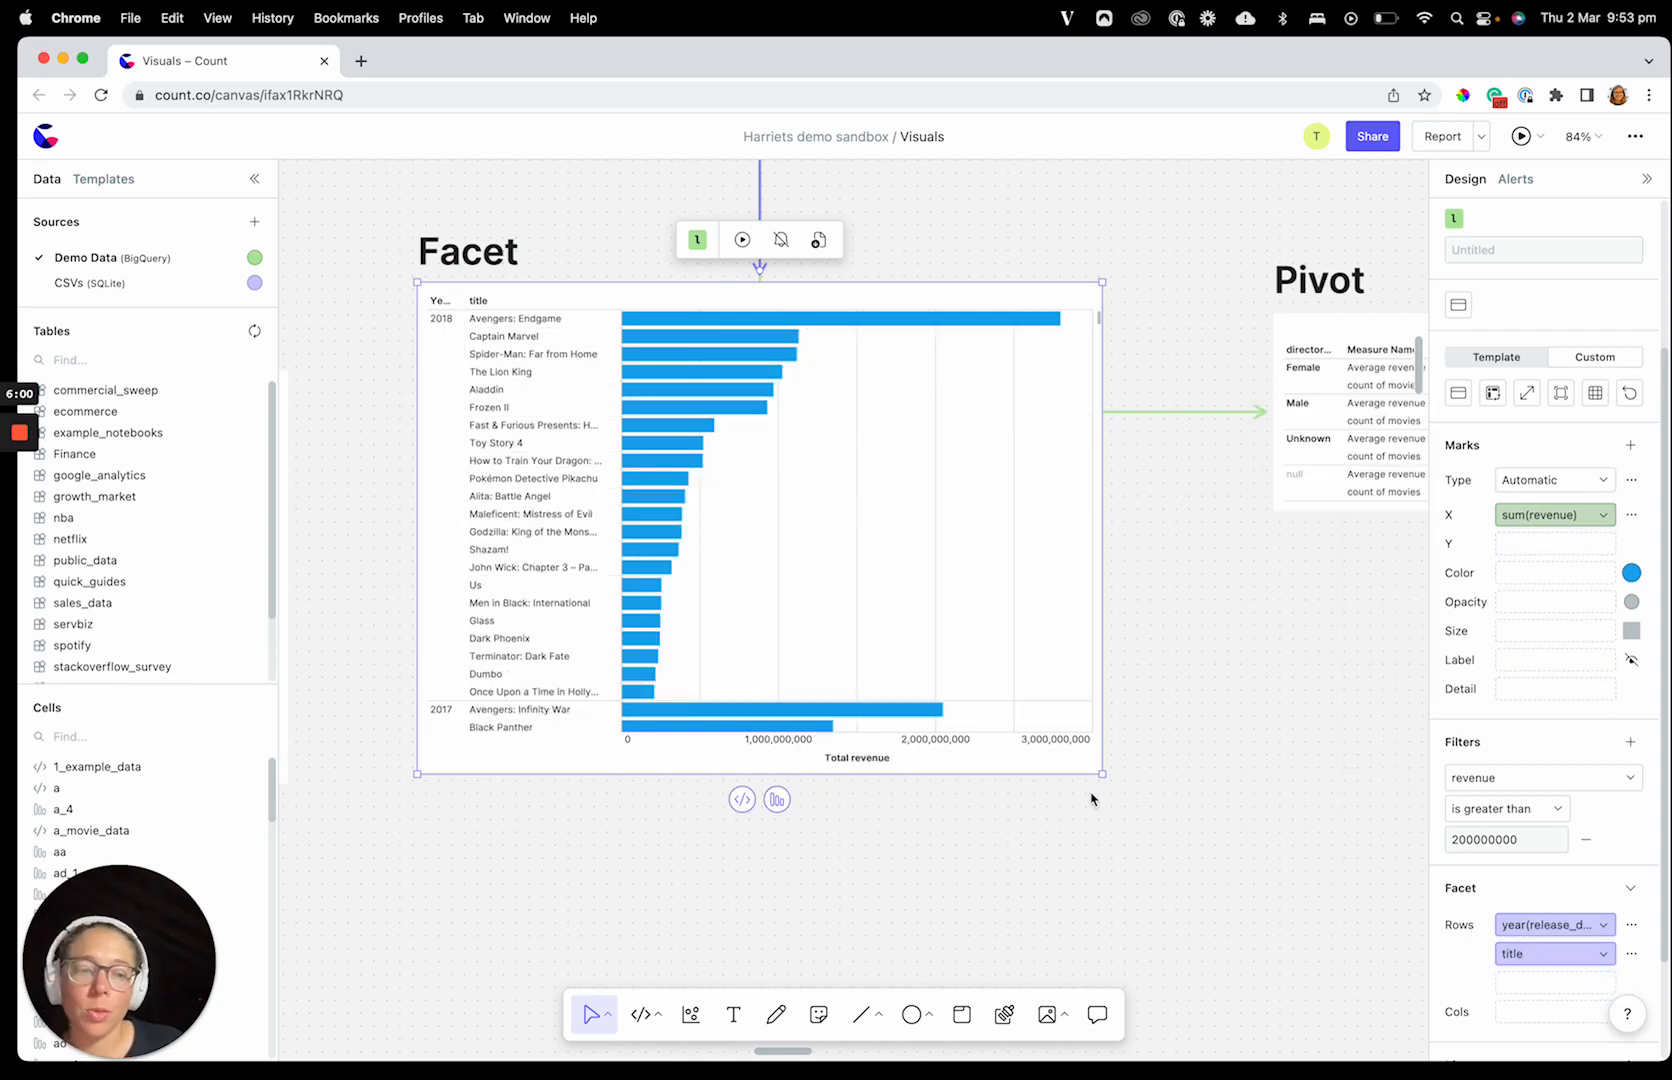
# Step: Add the director field as a third facet row below title in the Facet chart
pyautogui.moveTo(1493, 924)
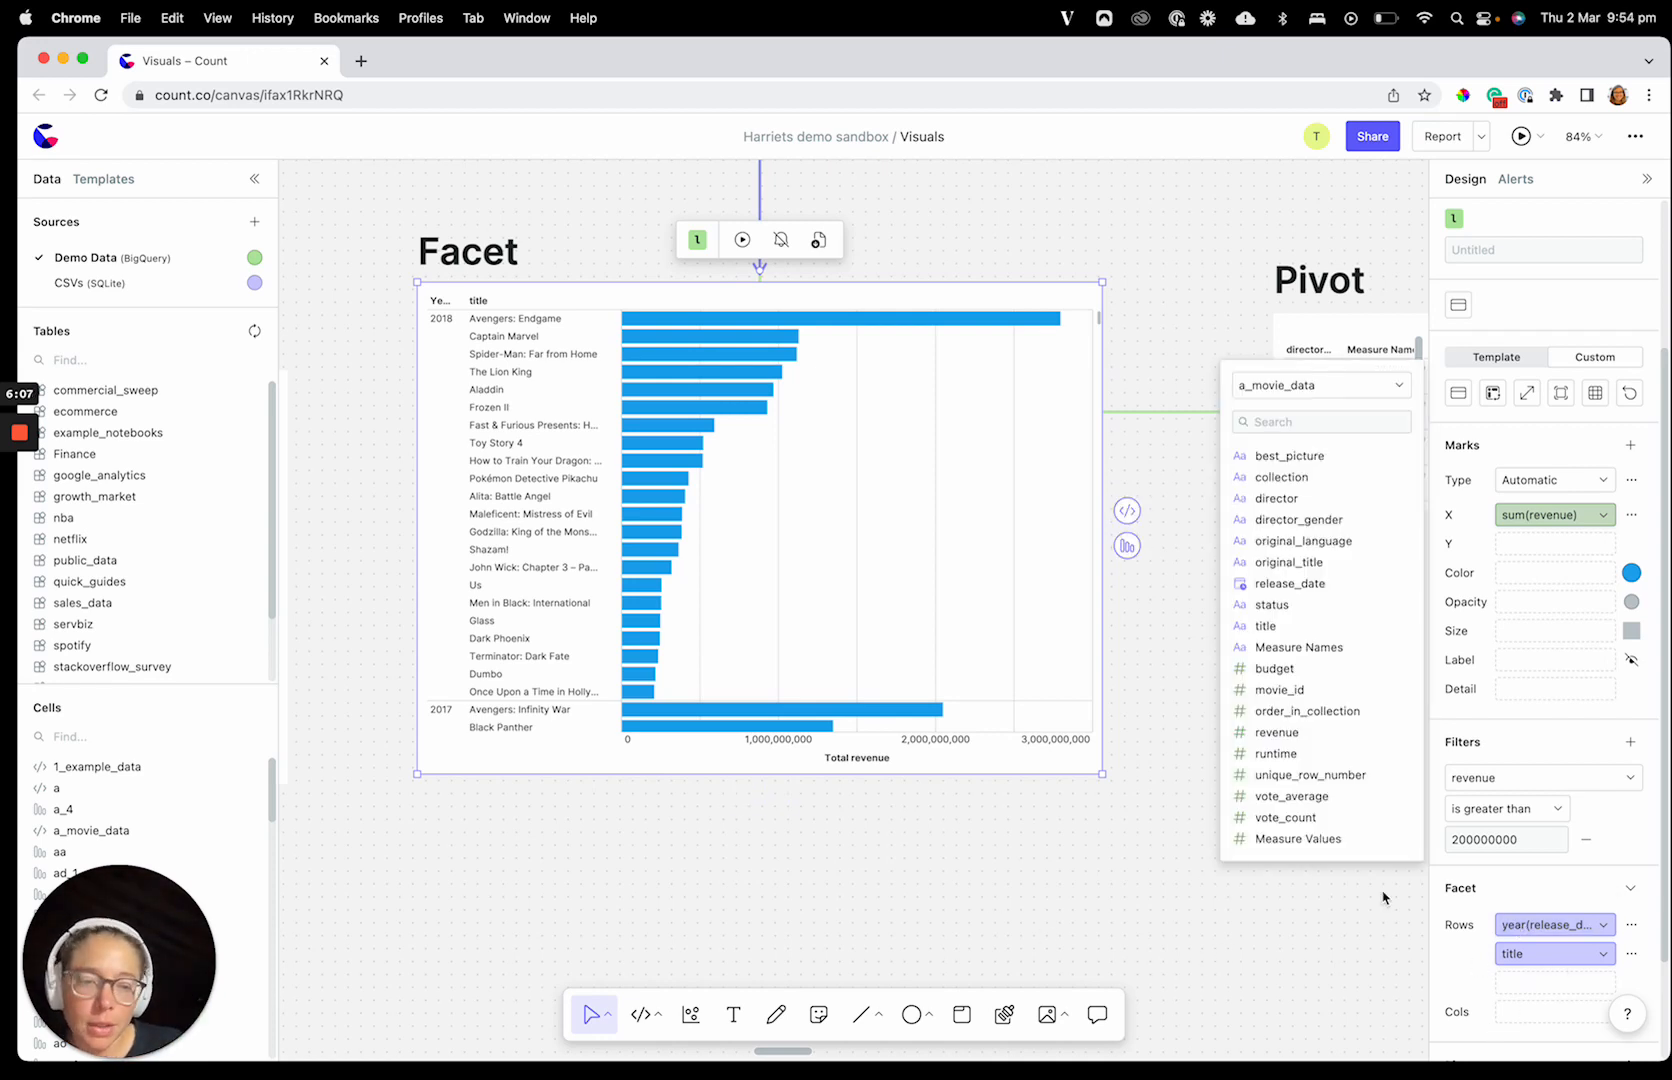
pyautogui.moveTo(1290, 500); pyautogui.dragTo(1508, 985)
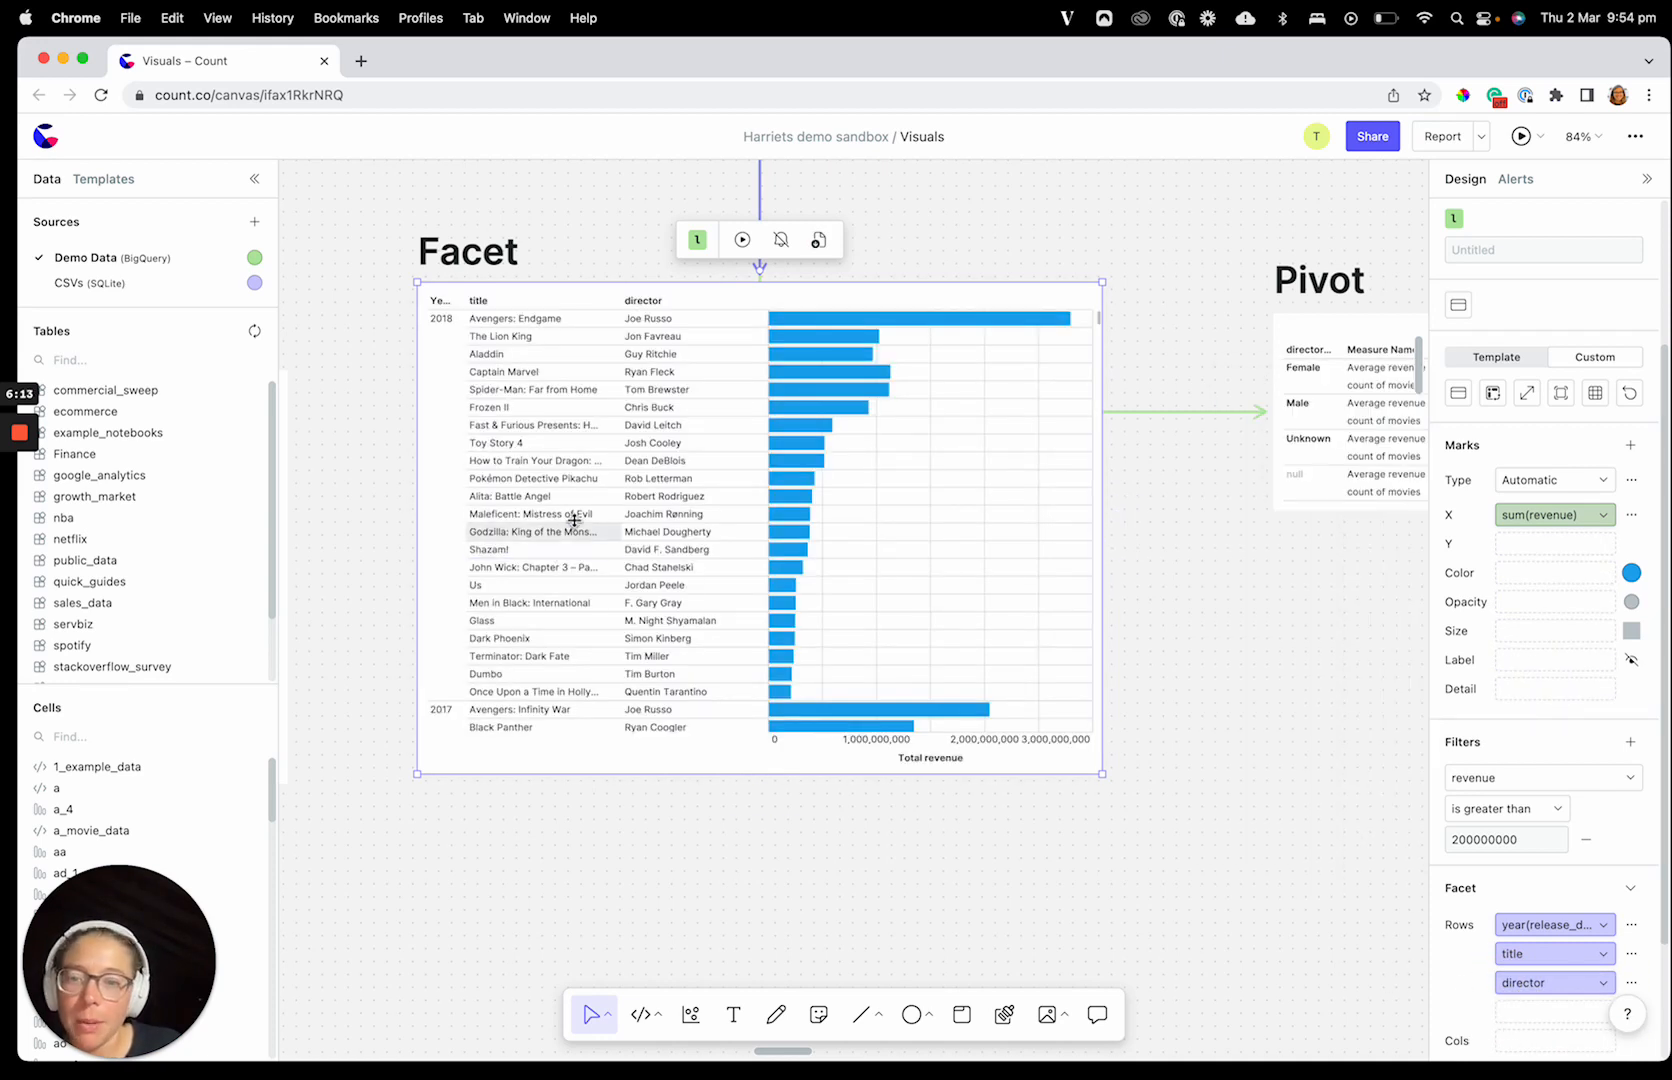
# Step: Remove the director field from the Facet chart's rows, and check the settings of the table under the Pivot heading
pyautogui.moveTo(1550, 982); pyautogui.dragTo(1290, 940)
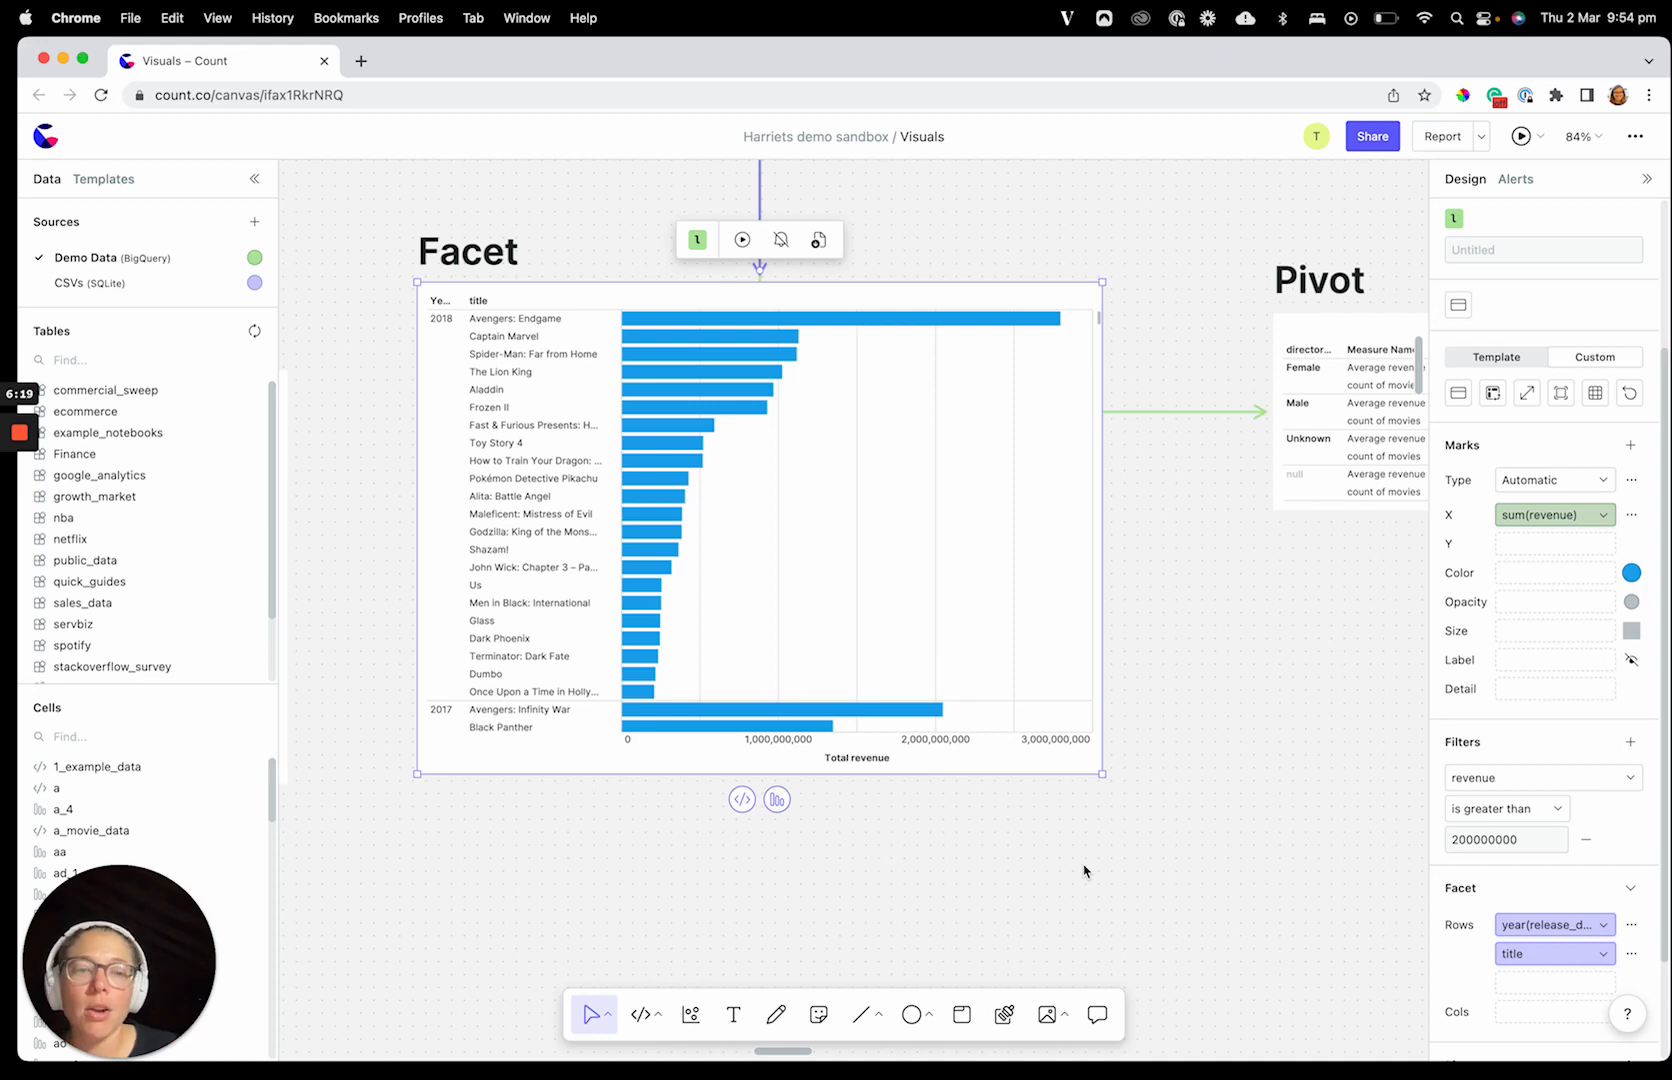
pyautogui.hscroll(10, 1084, 871)
pyautogui.click(652, 390)
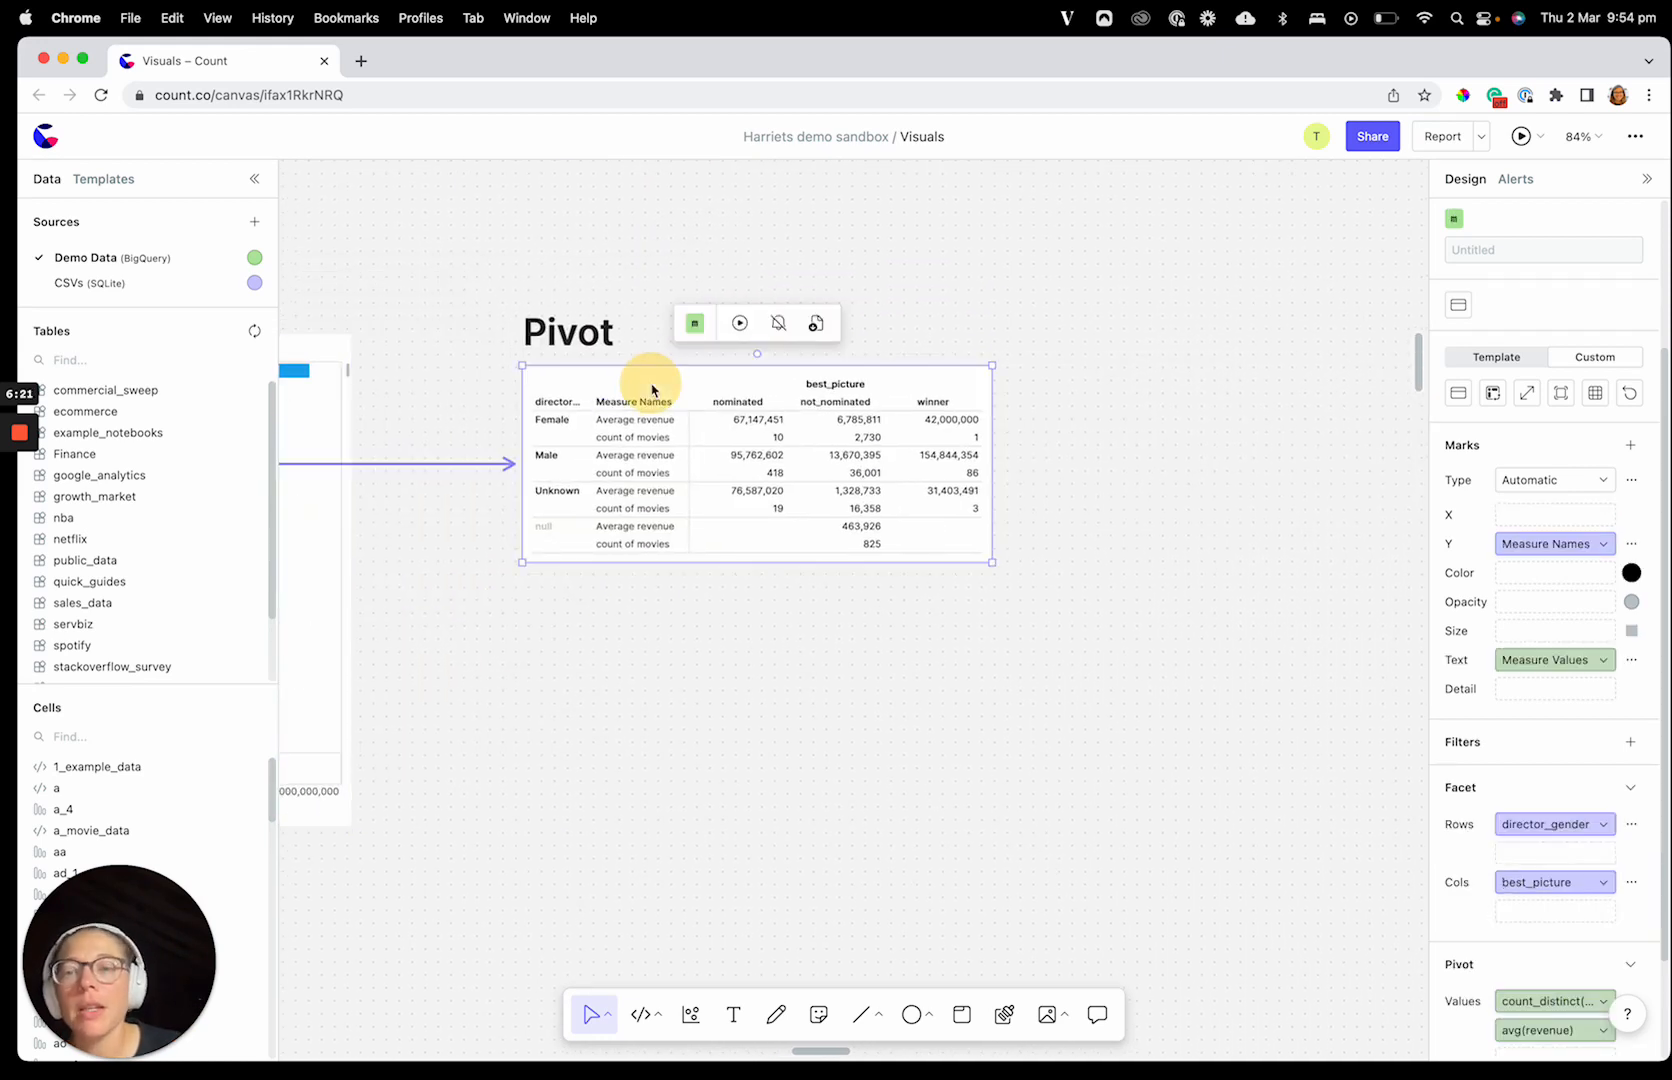
pyautogui.click(742, 733)
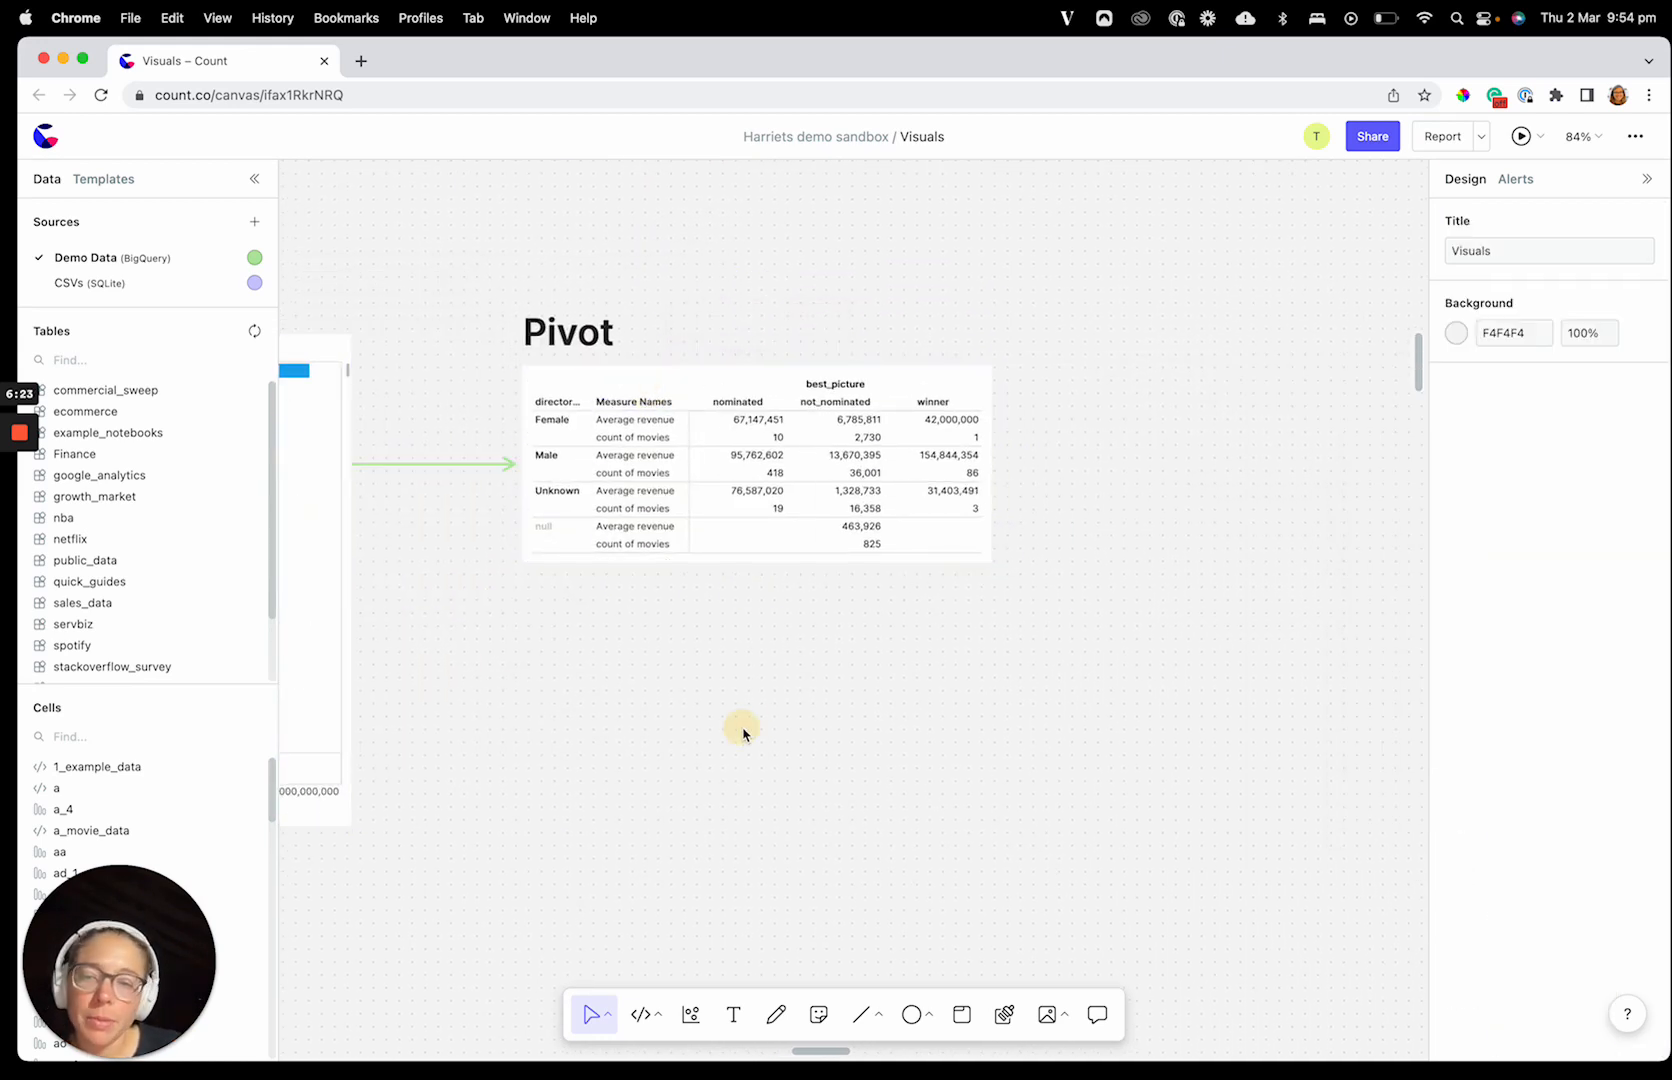
# Step: Add an empty visual to the canvas below the existing pivot table, and keep it selected
pyautogui.click(690, 1014)
pyautogui.click(832, 828)
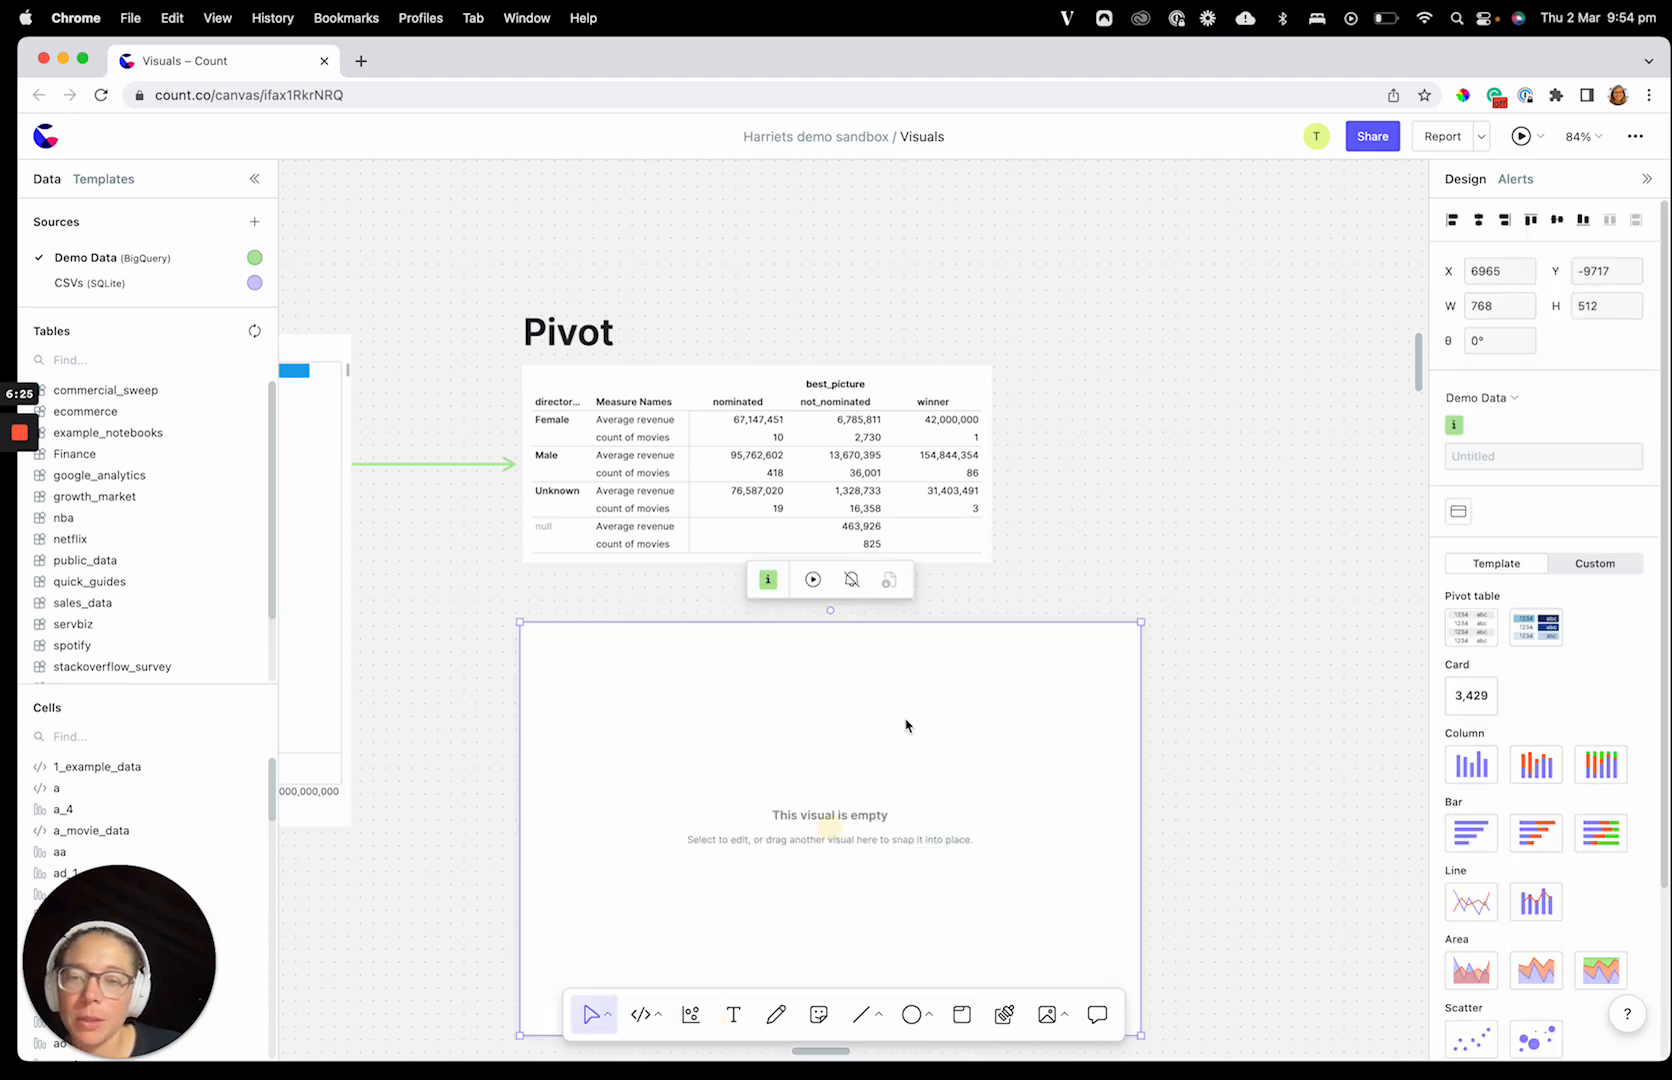
pyautogui.click(692, 398)
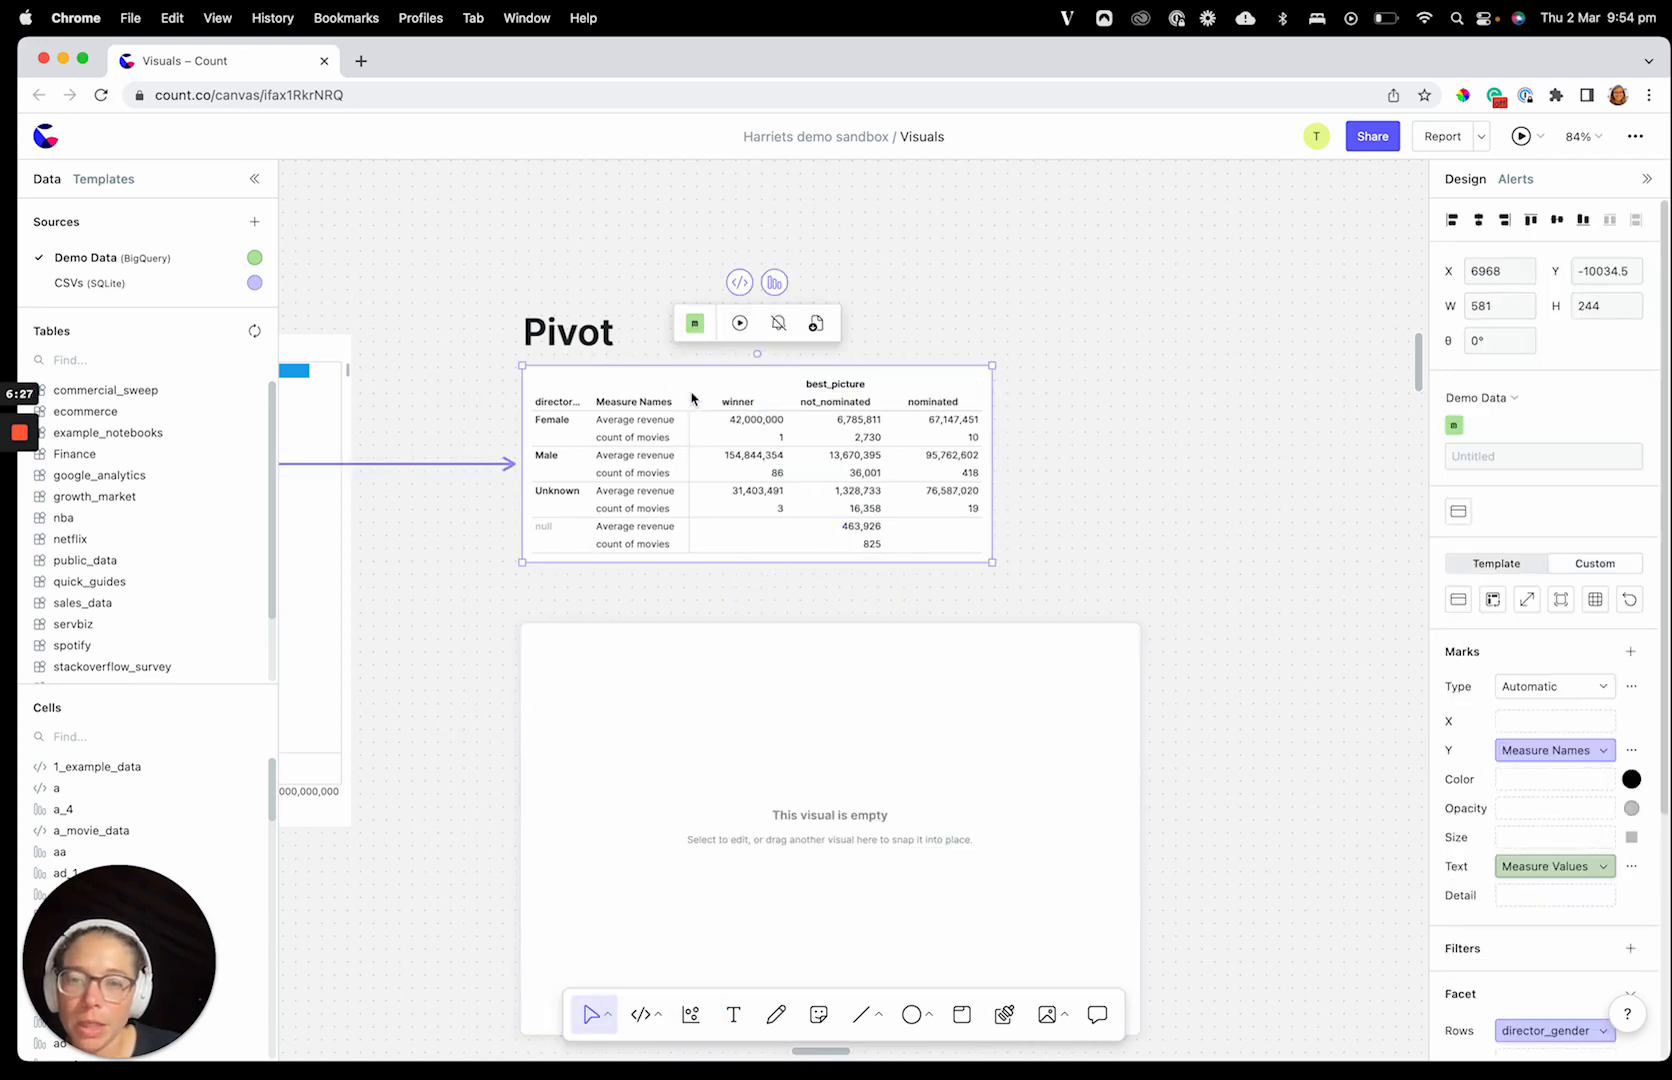
pyautogui.click(446, 624)
pyautogui.click(690, 742)
pyautogui.scroll(-1, 503, 783)
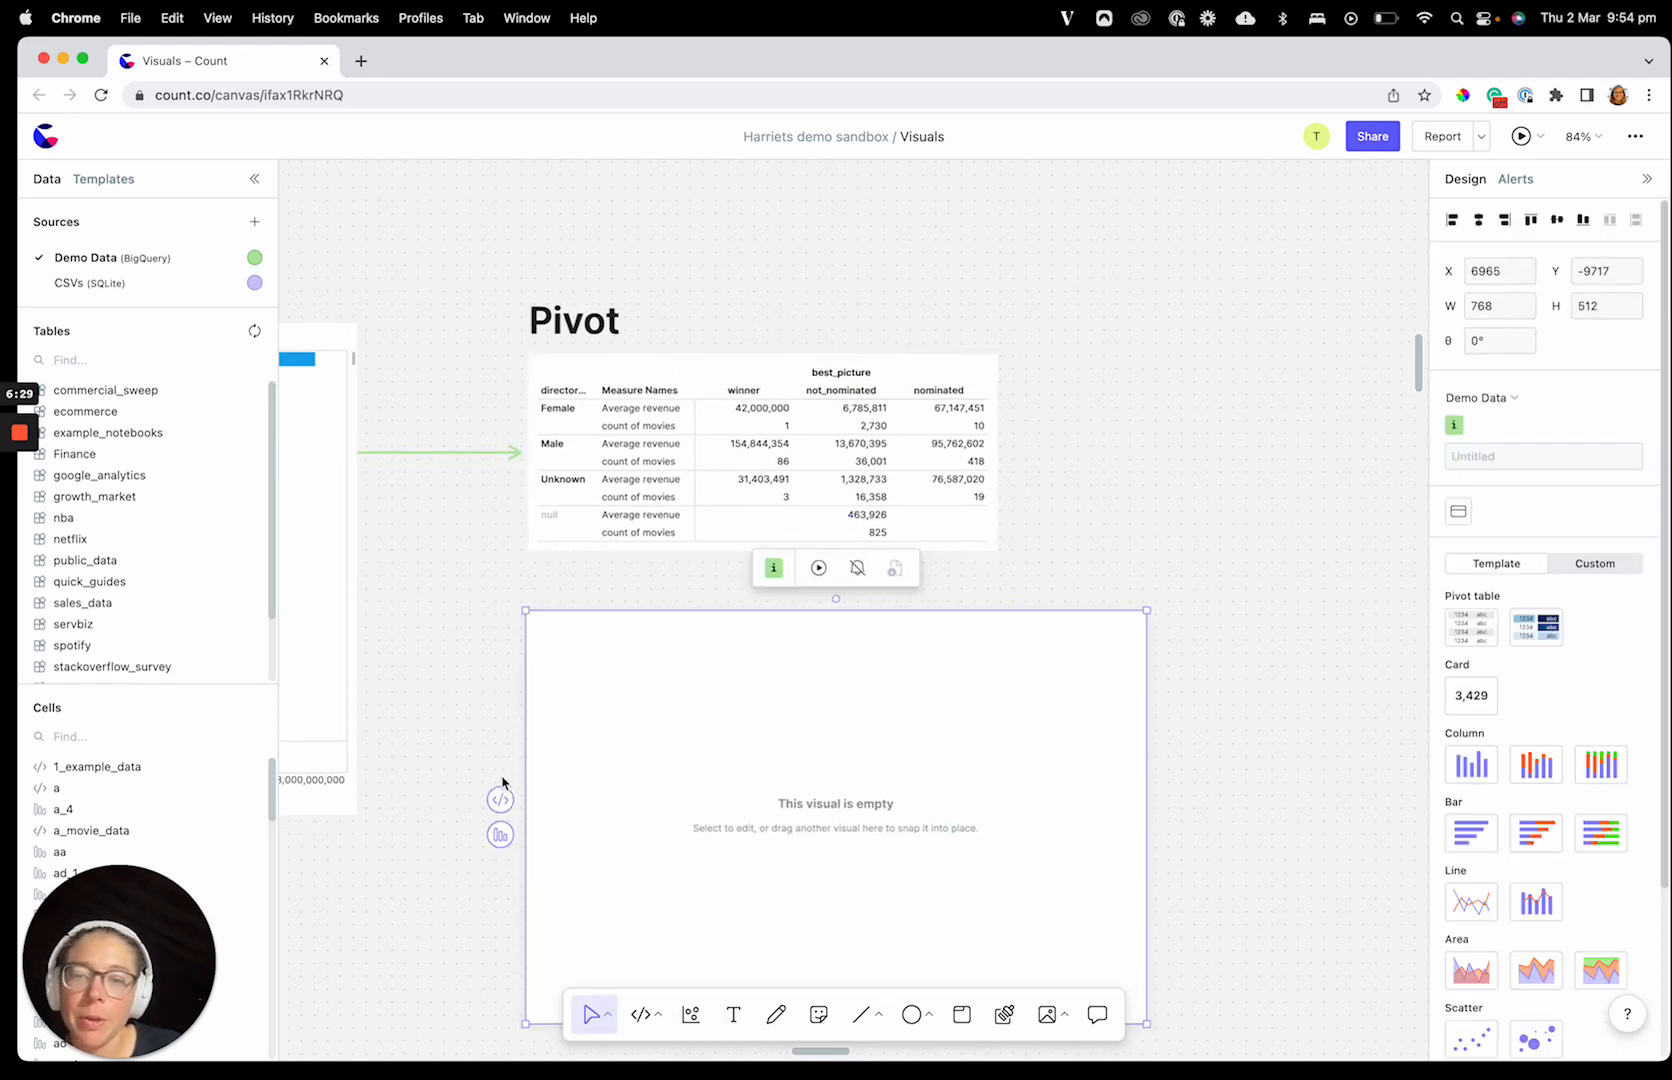
pyautogui.scroll(-2, 503, 783)
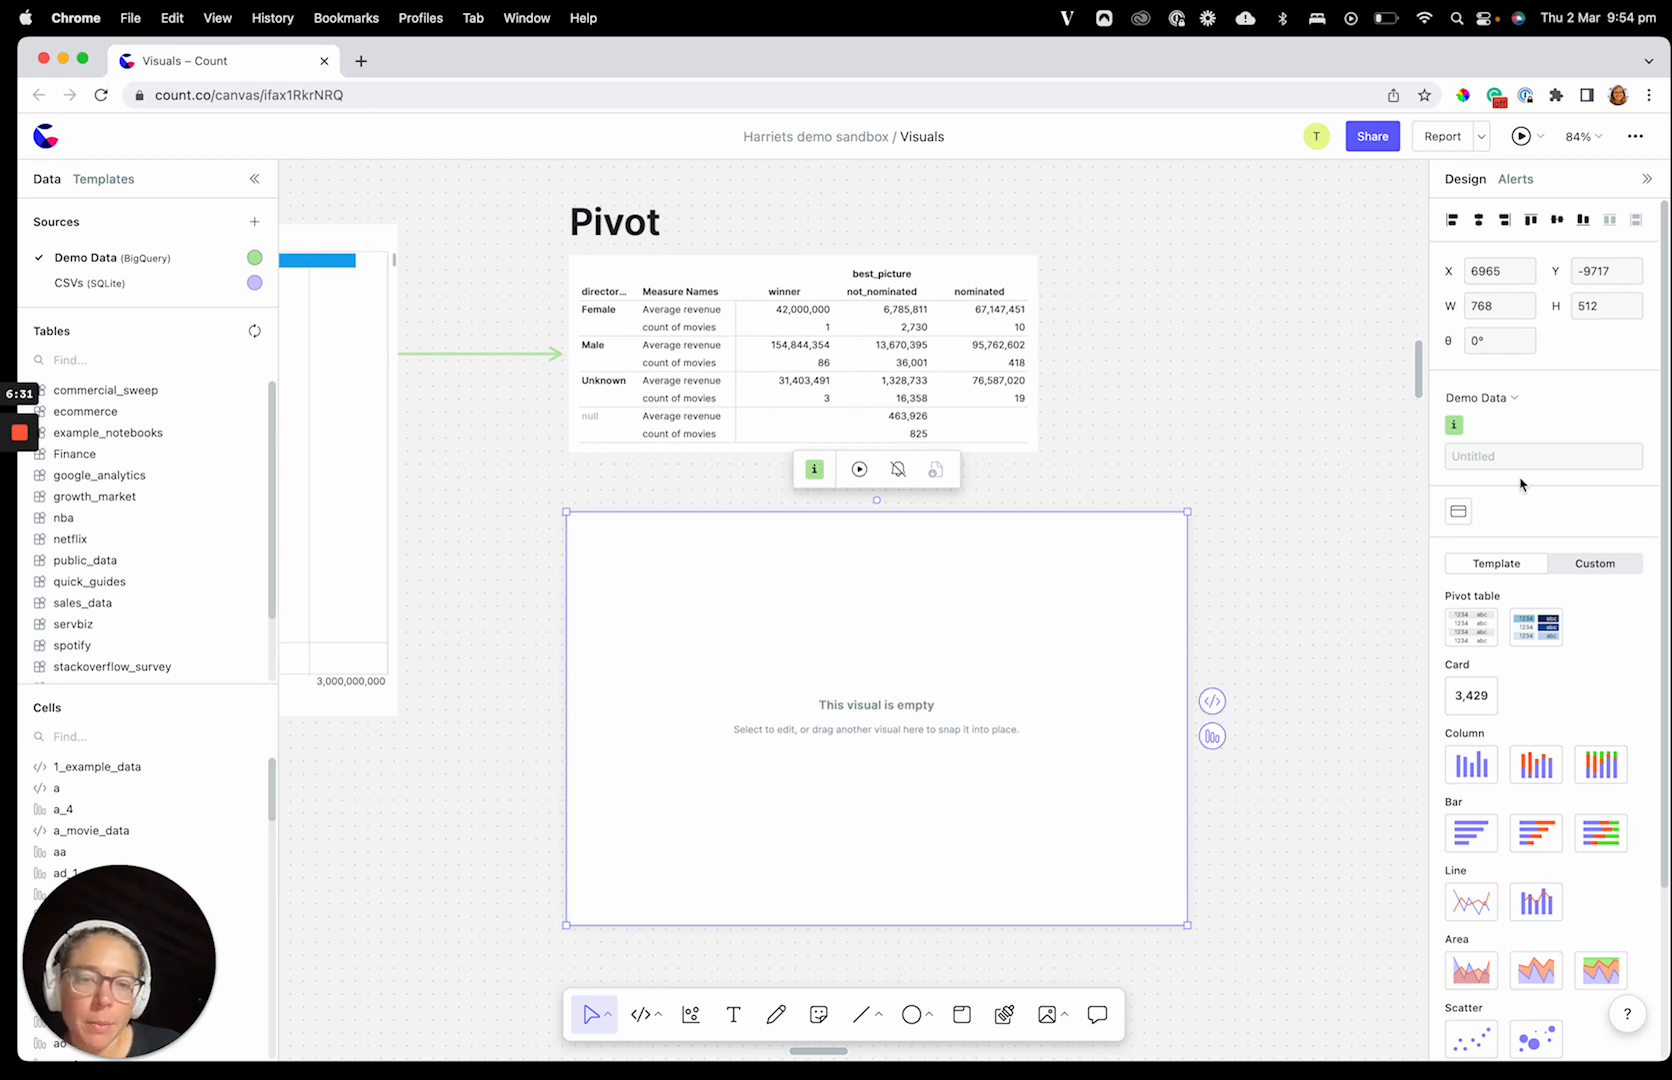
# Step: Make the empty visual a custom visual and set a_movie_data as its data source
pyautogui.click(1471, 627)
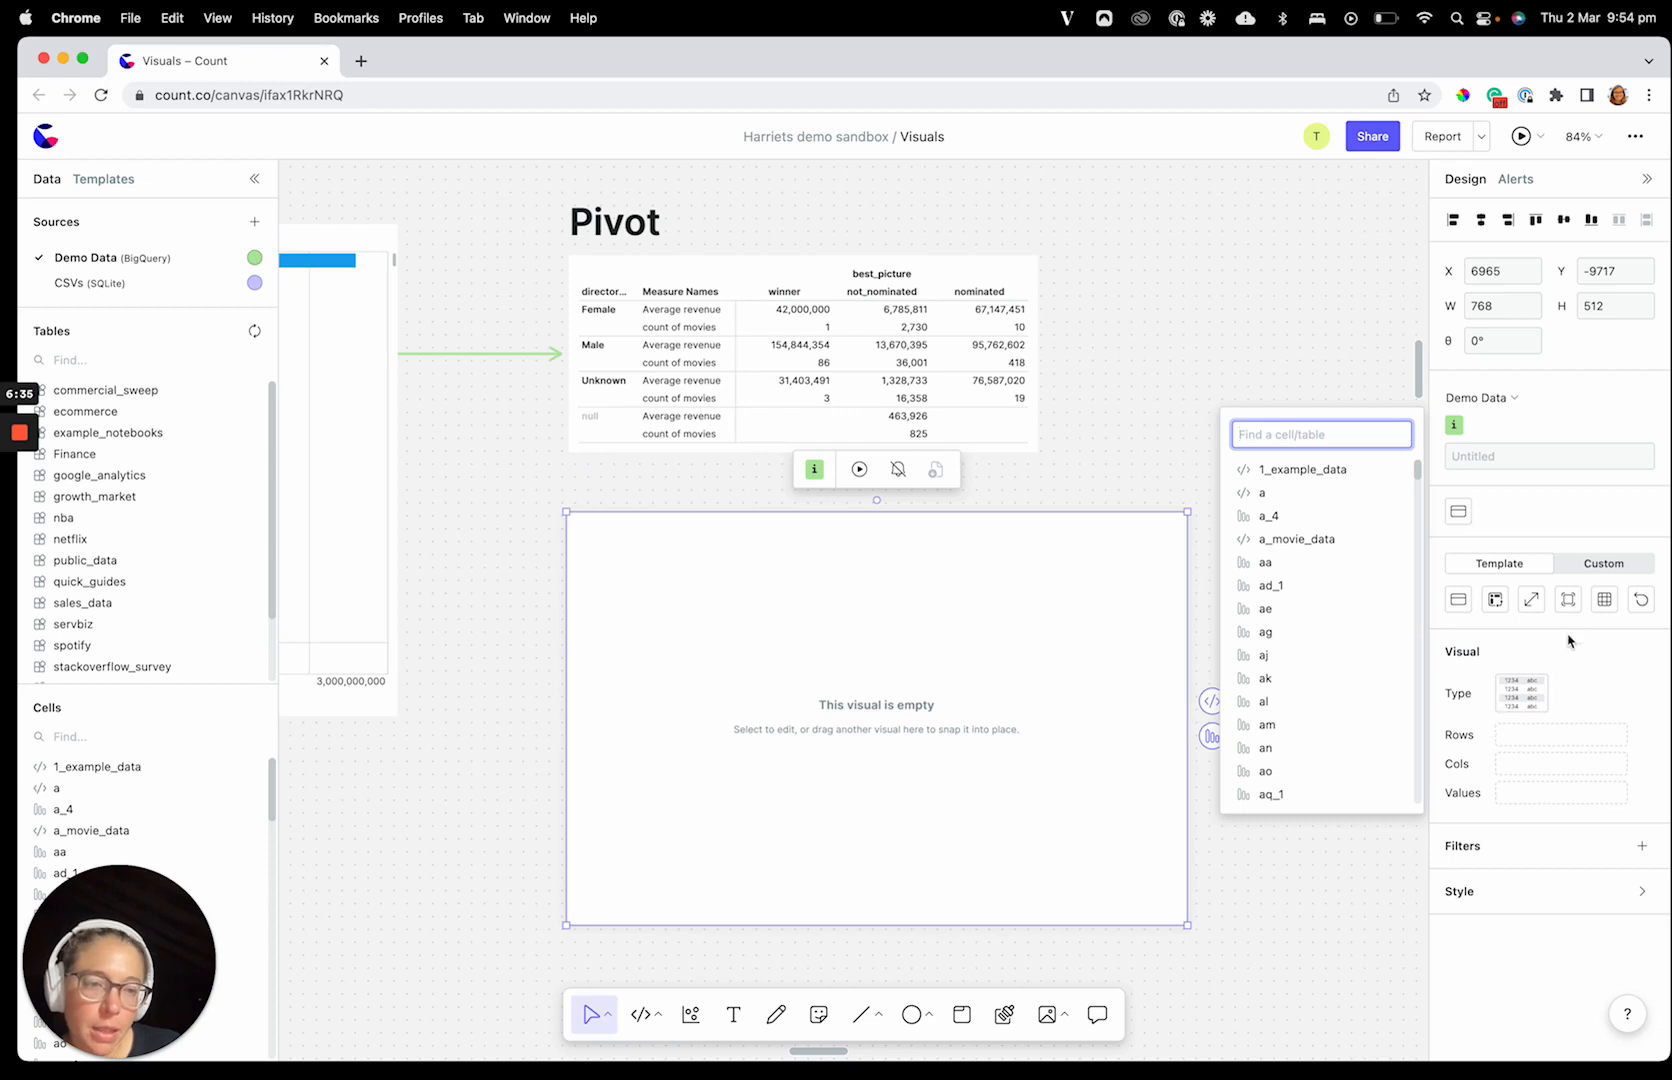
pyautogui.click(1601, 562)
pyautogui.scroll(-2, 1540, 863)
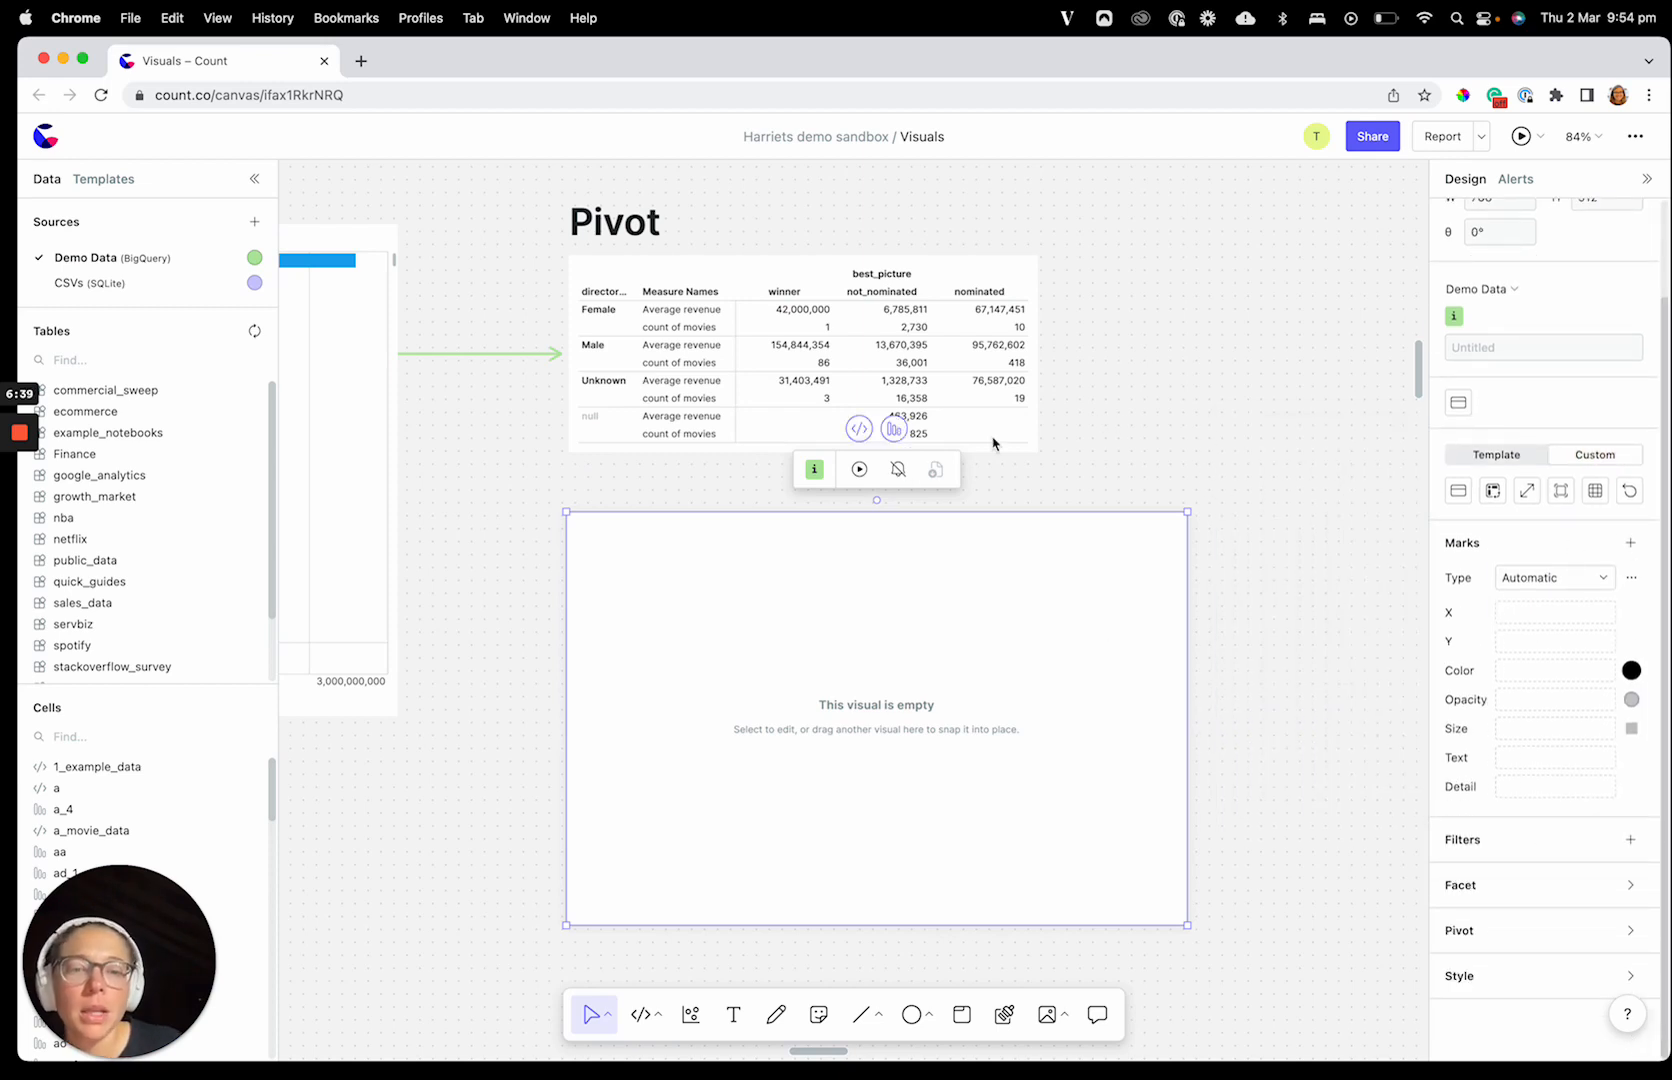
pyautogui.moveTo(1493, 490)
pyautogui.write('a_m')
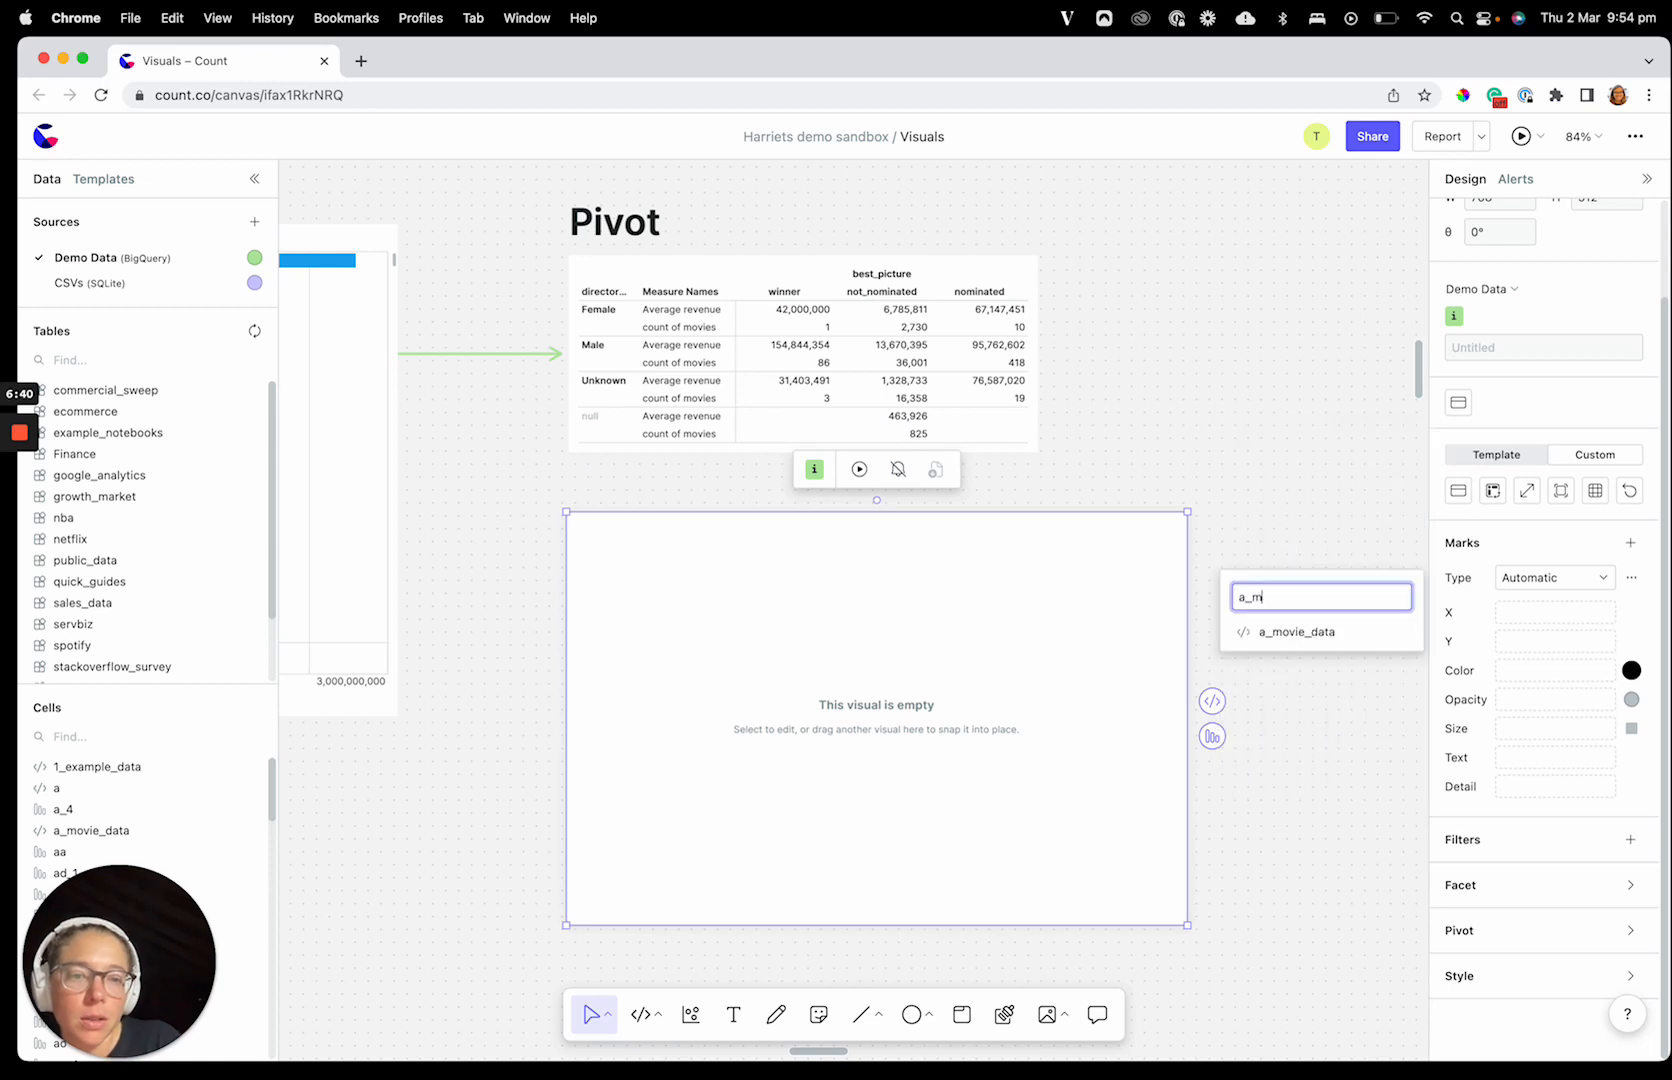
pyautogui.click(1292, 630)
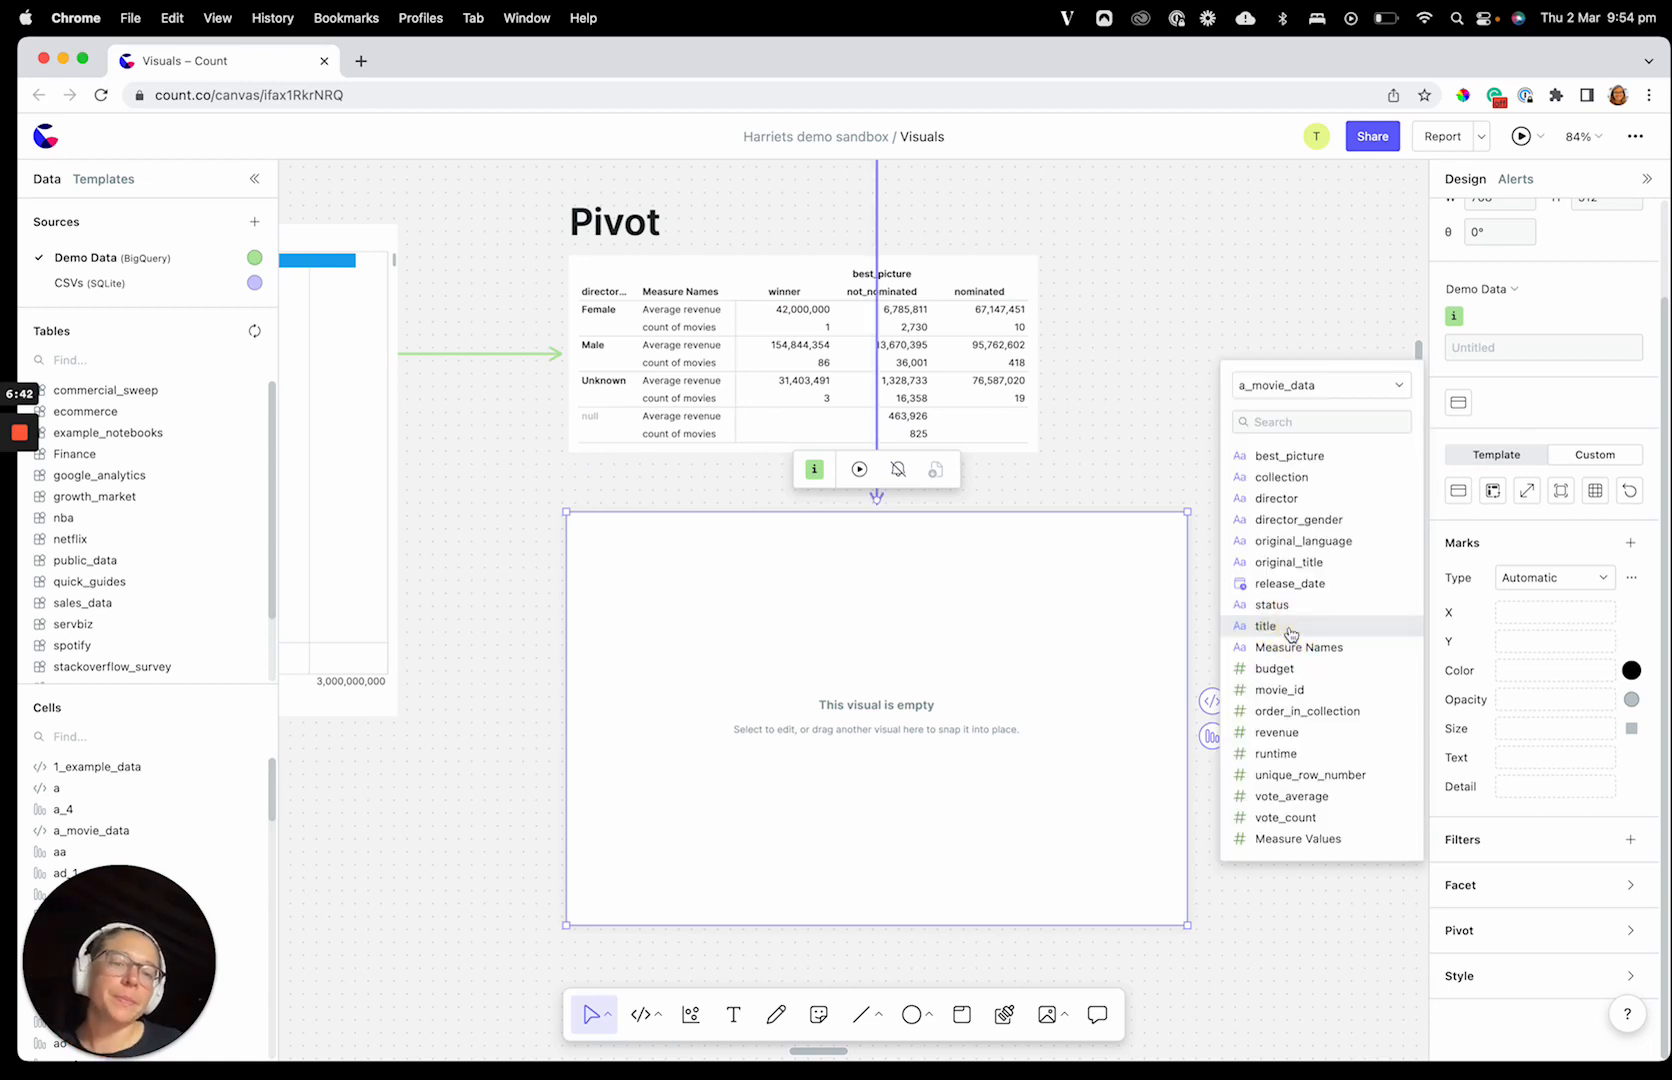
# Step: Facet the new visual with best_picture as the column field and director_gender as the row field
pyautogui.click(1458, 884)
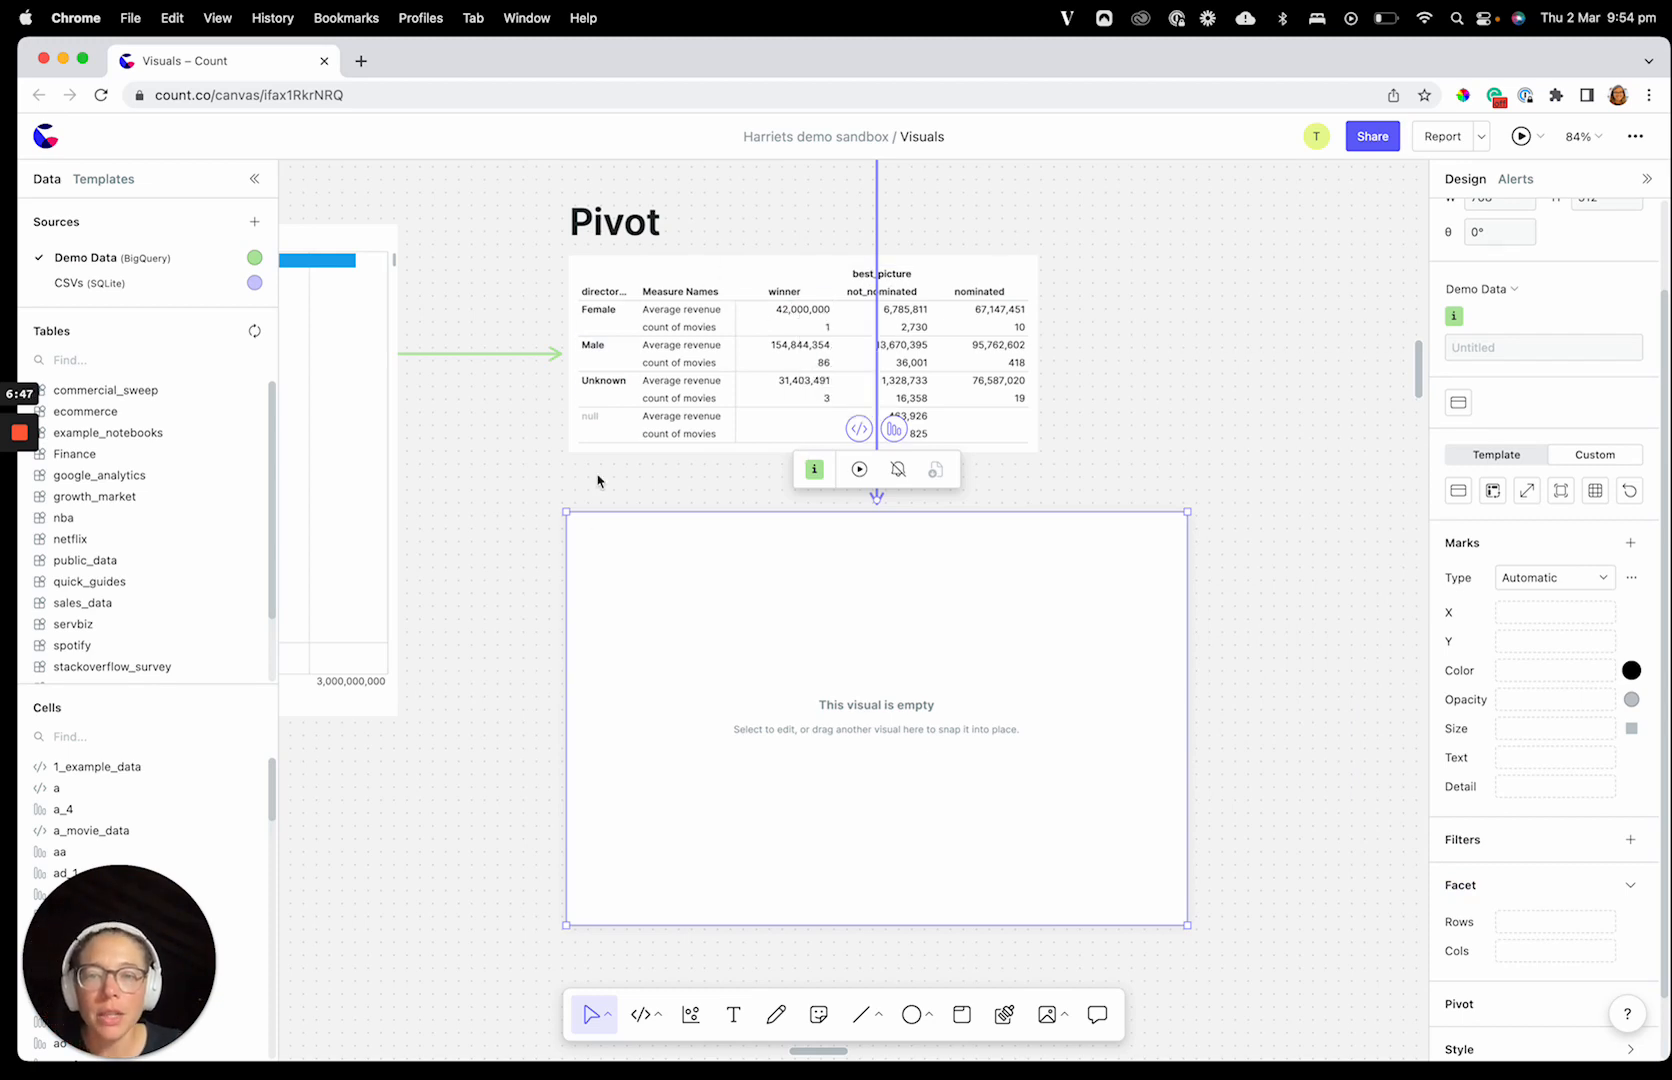
pyautogui.click(1594, 956)
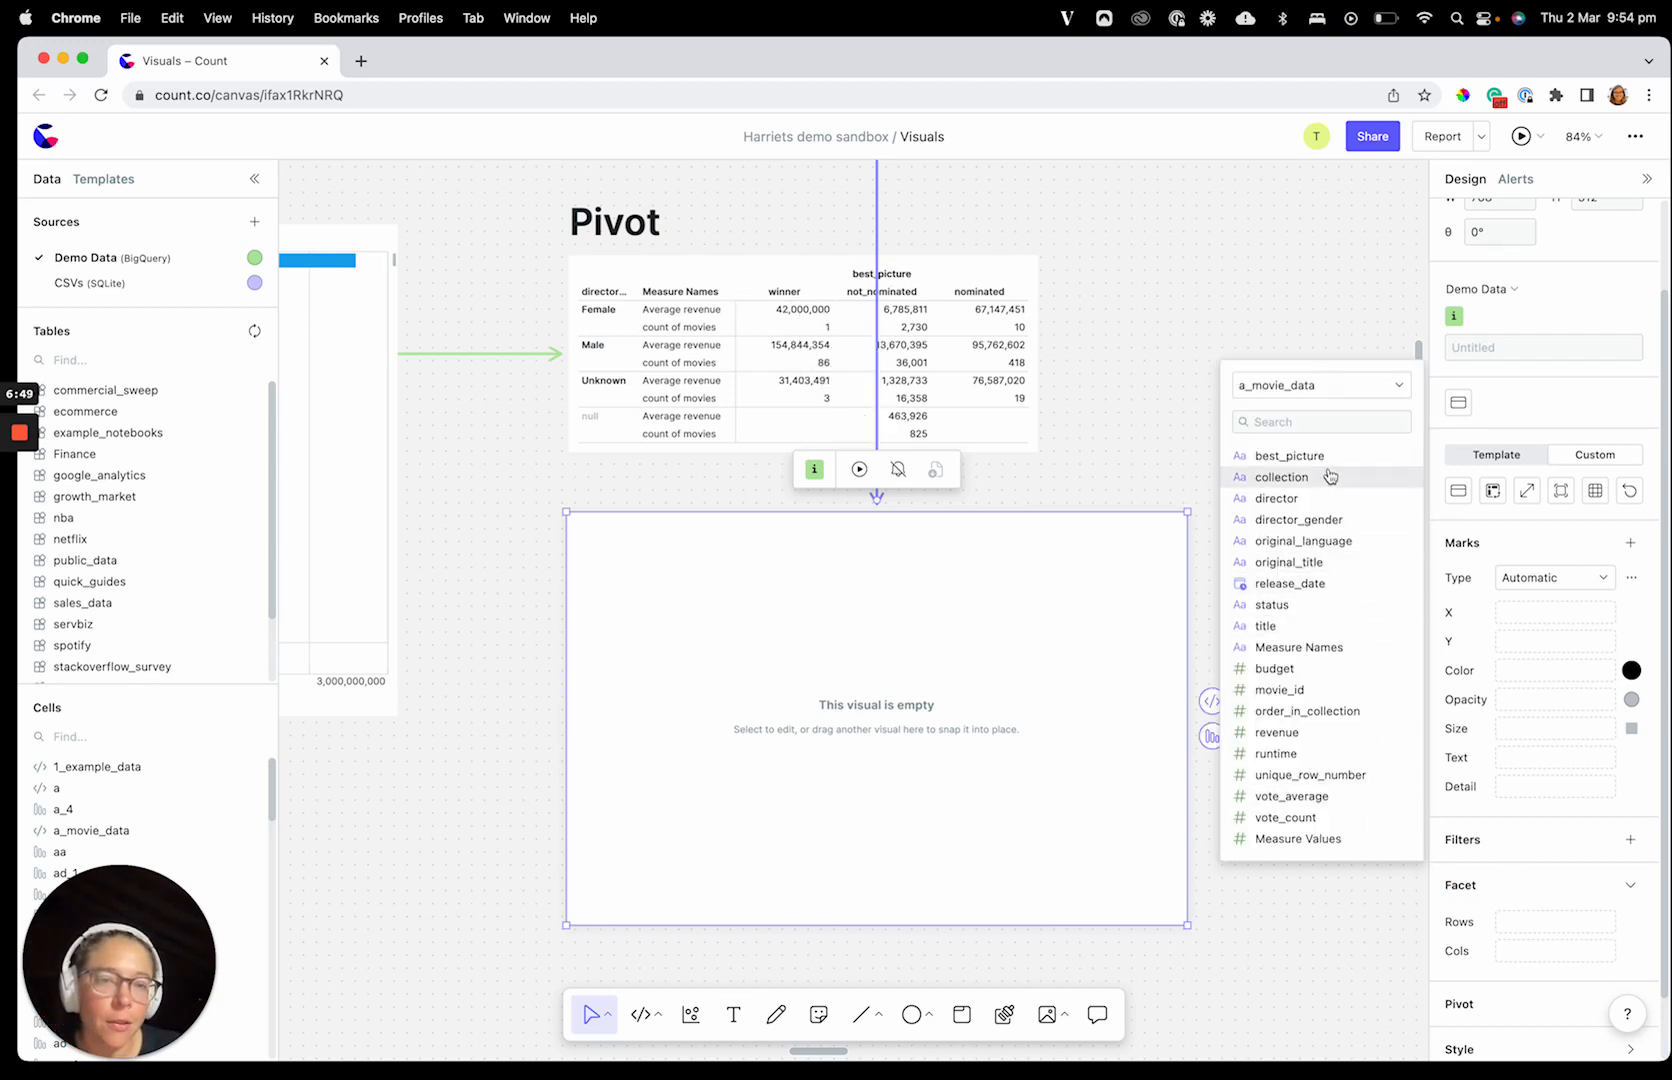
pyautogui.moveTo(1285, 456); pyautogui.dragTo(1522, 952)
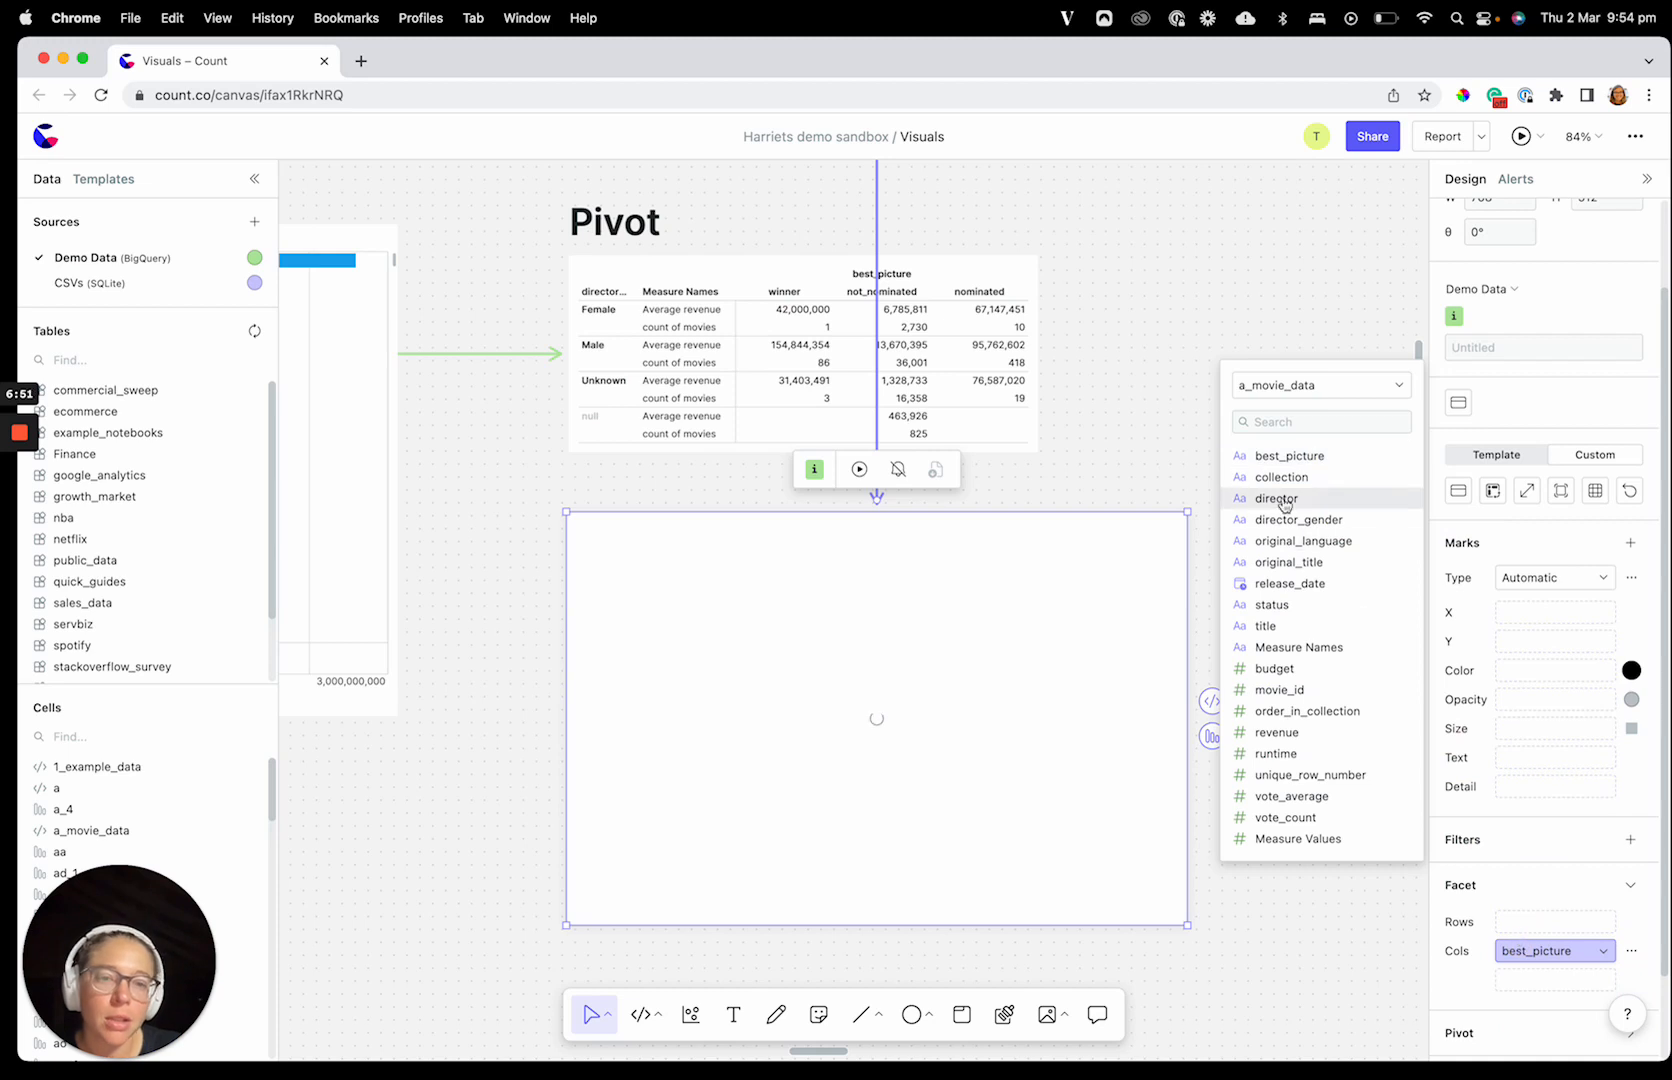
pyautogui.moveTo(1290, 519); pyautogui.dragTo(1546, 928)
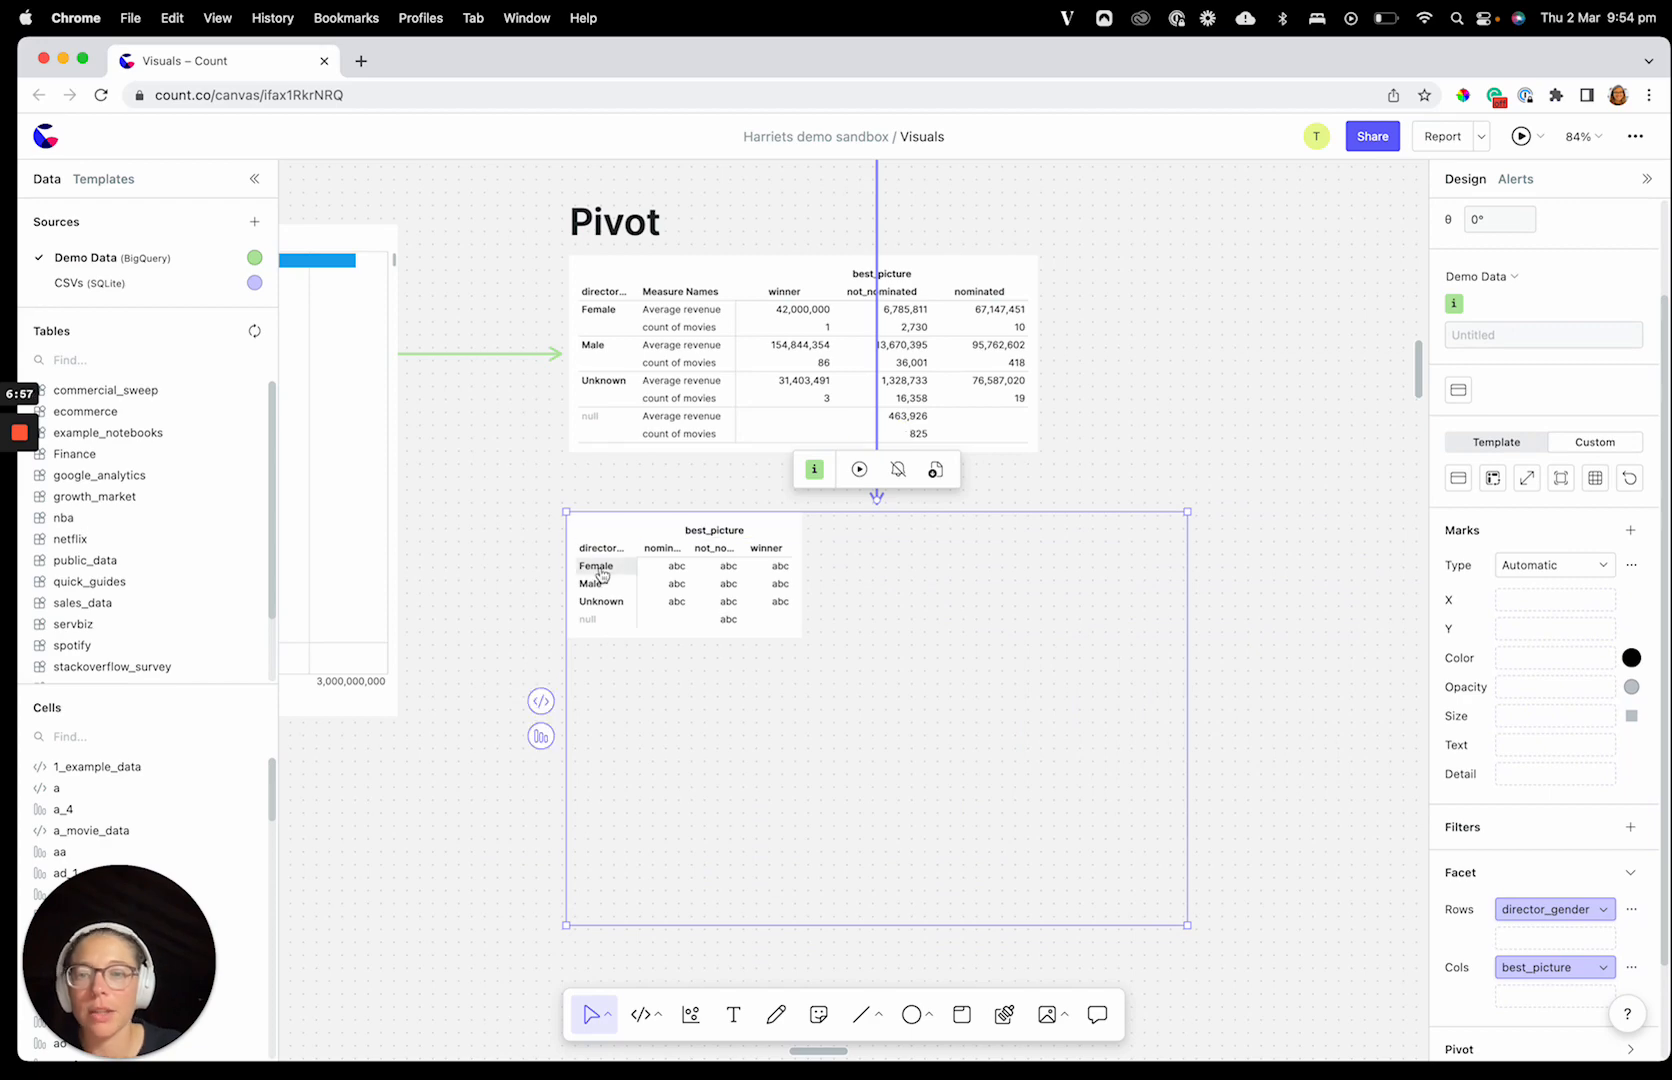
pyautogui.hotkey('ctrl', 'Up')
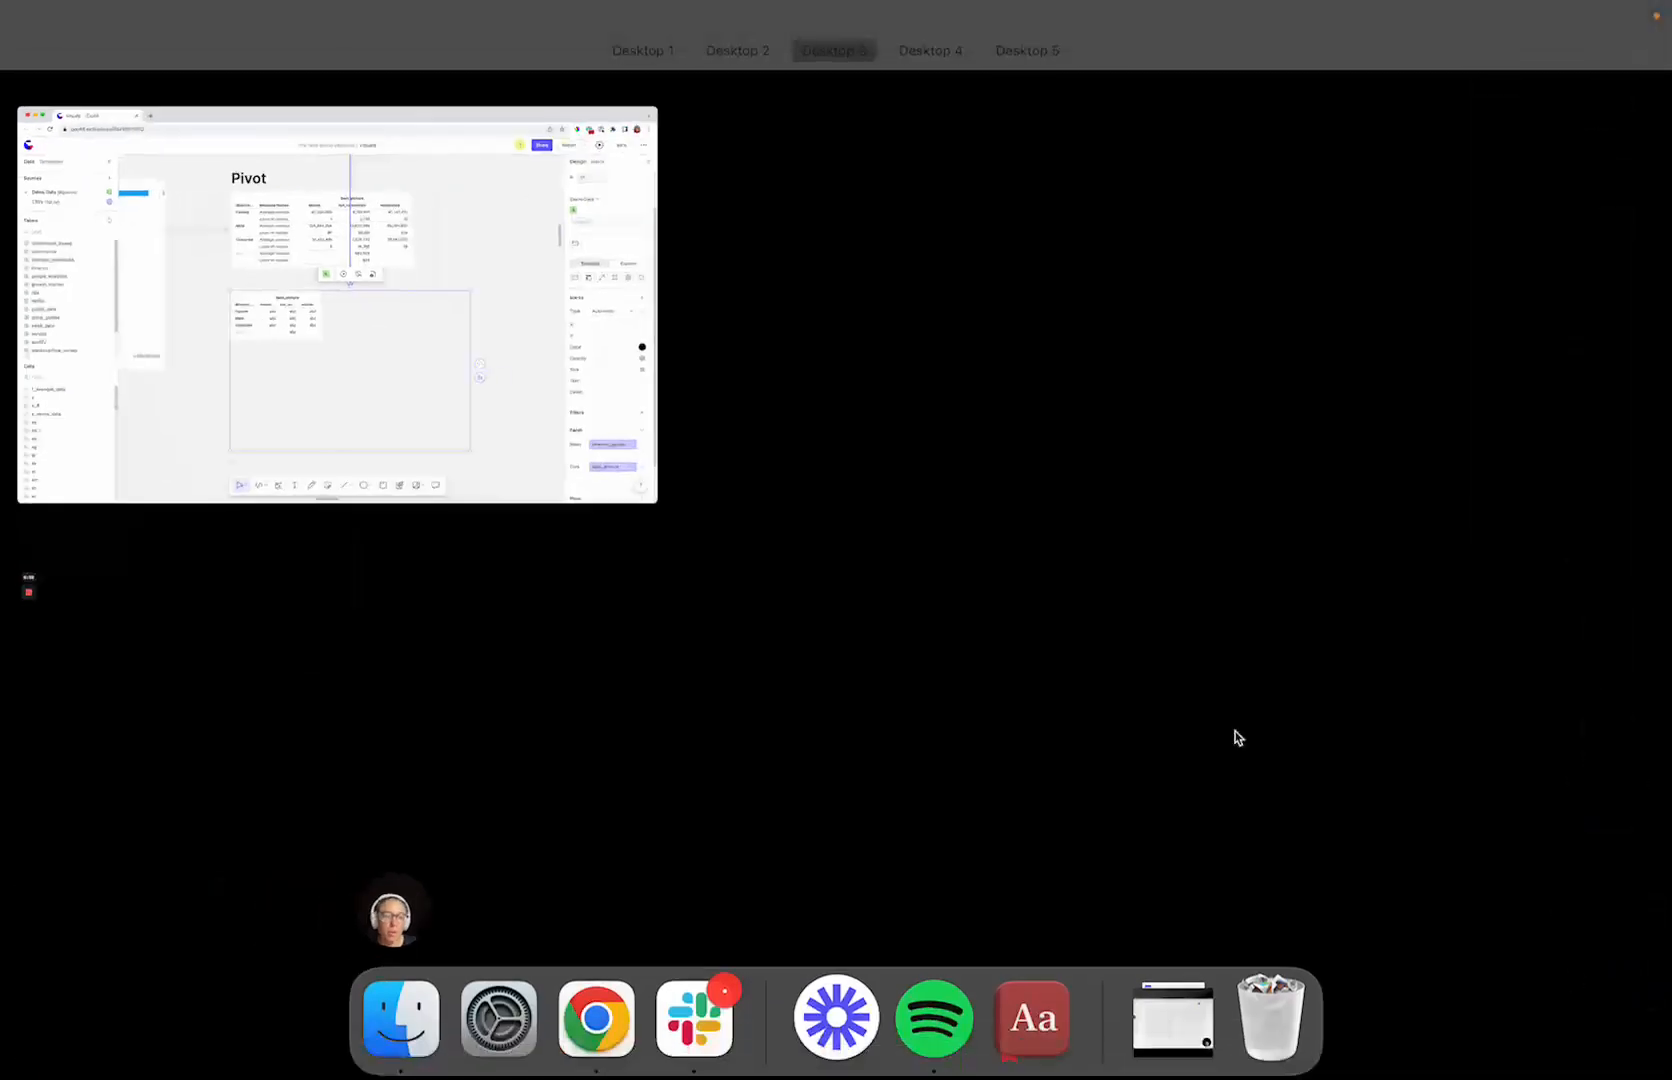
pyautogui.click(376, 344)
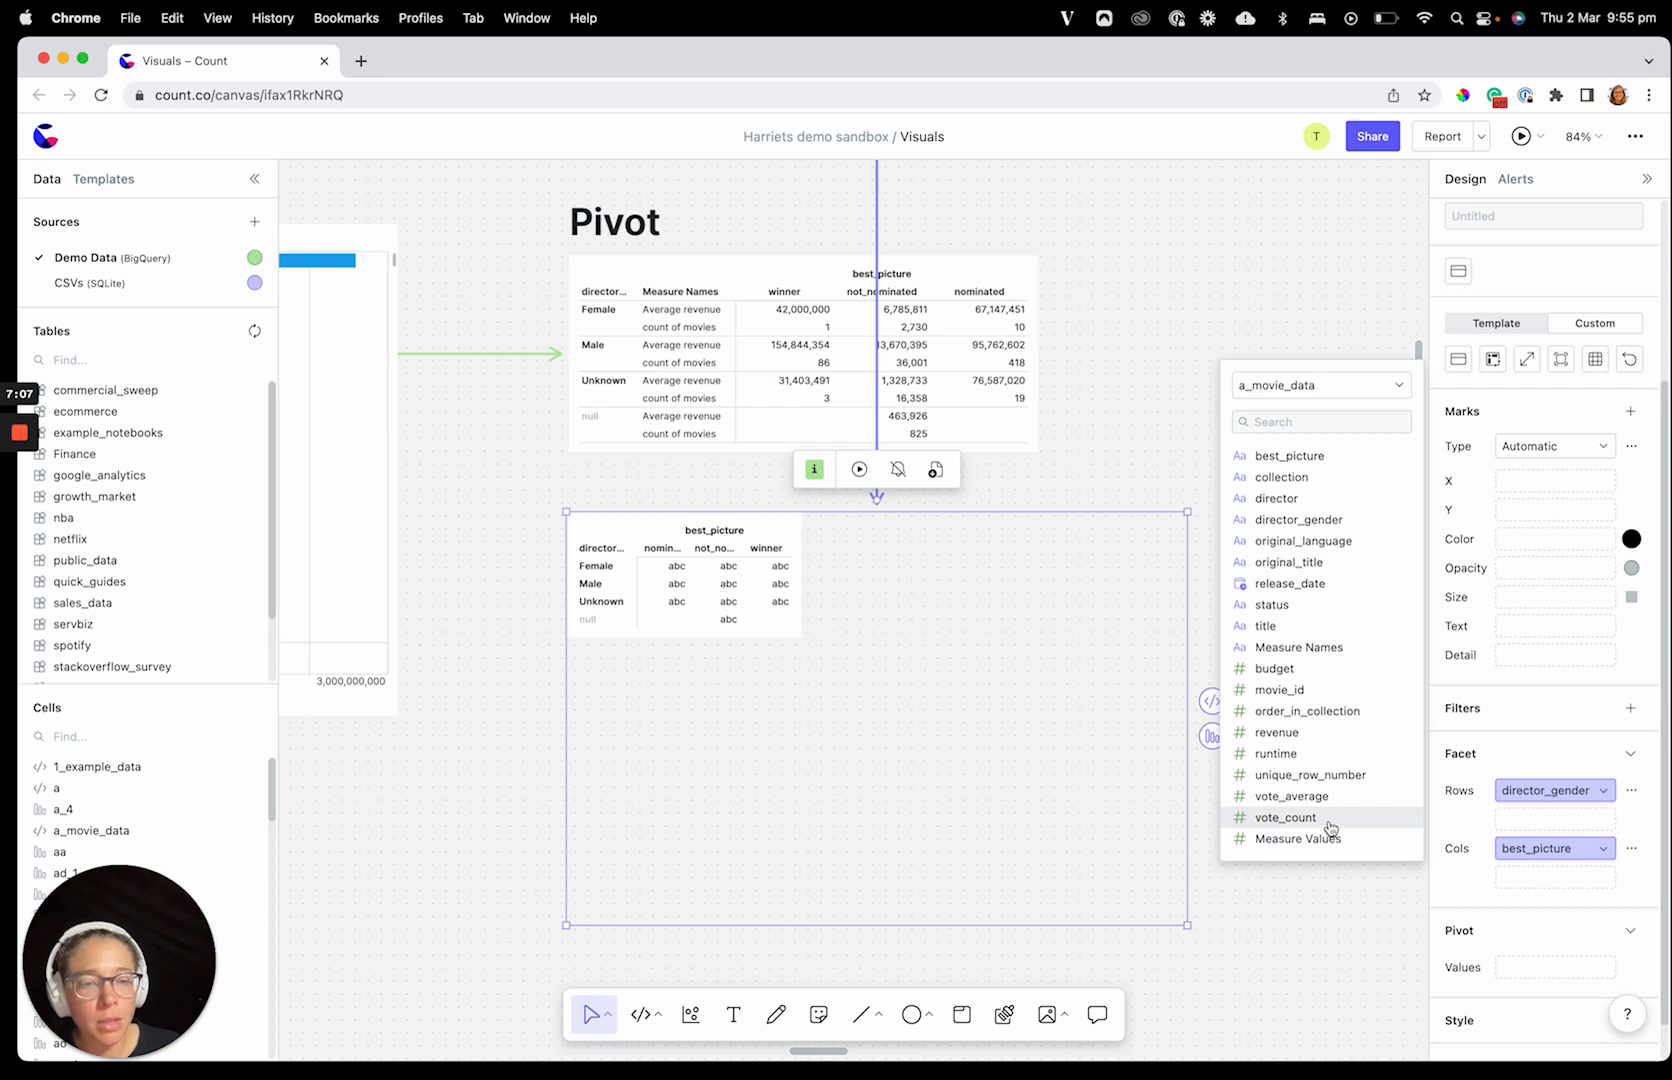
# Step: Add revenue and budget as pivot values of the new visual, and aggregate both as Average
pyautogui.moveTo(1325, 740); pyautogui.dragTo(1540, 966)
pyautogui.moveTo(1300, 668); pyautogui.dragTo(1505, 1000)
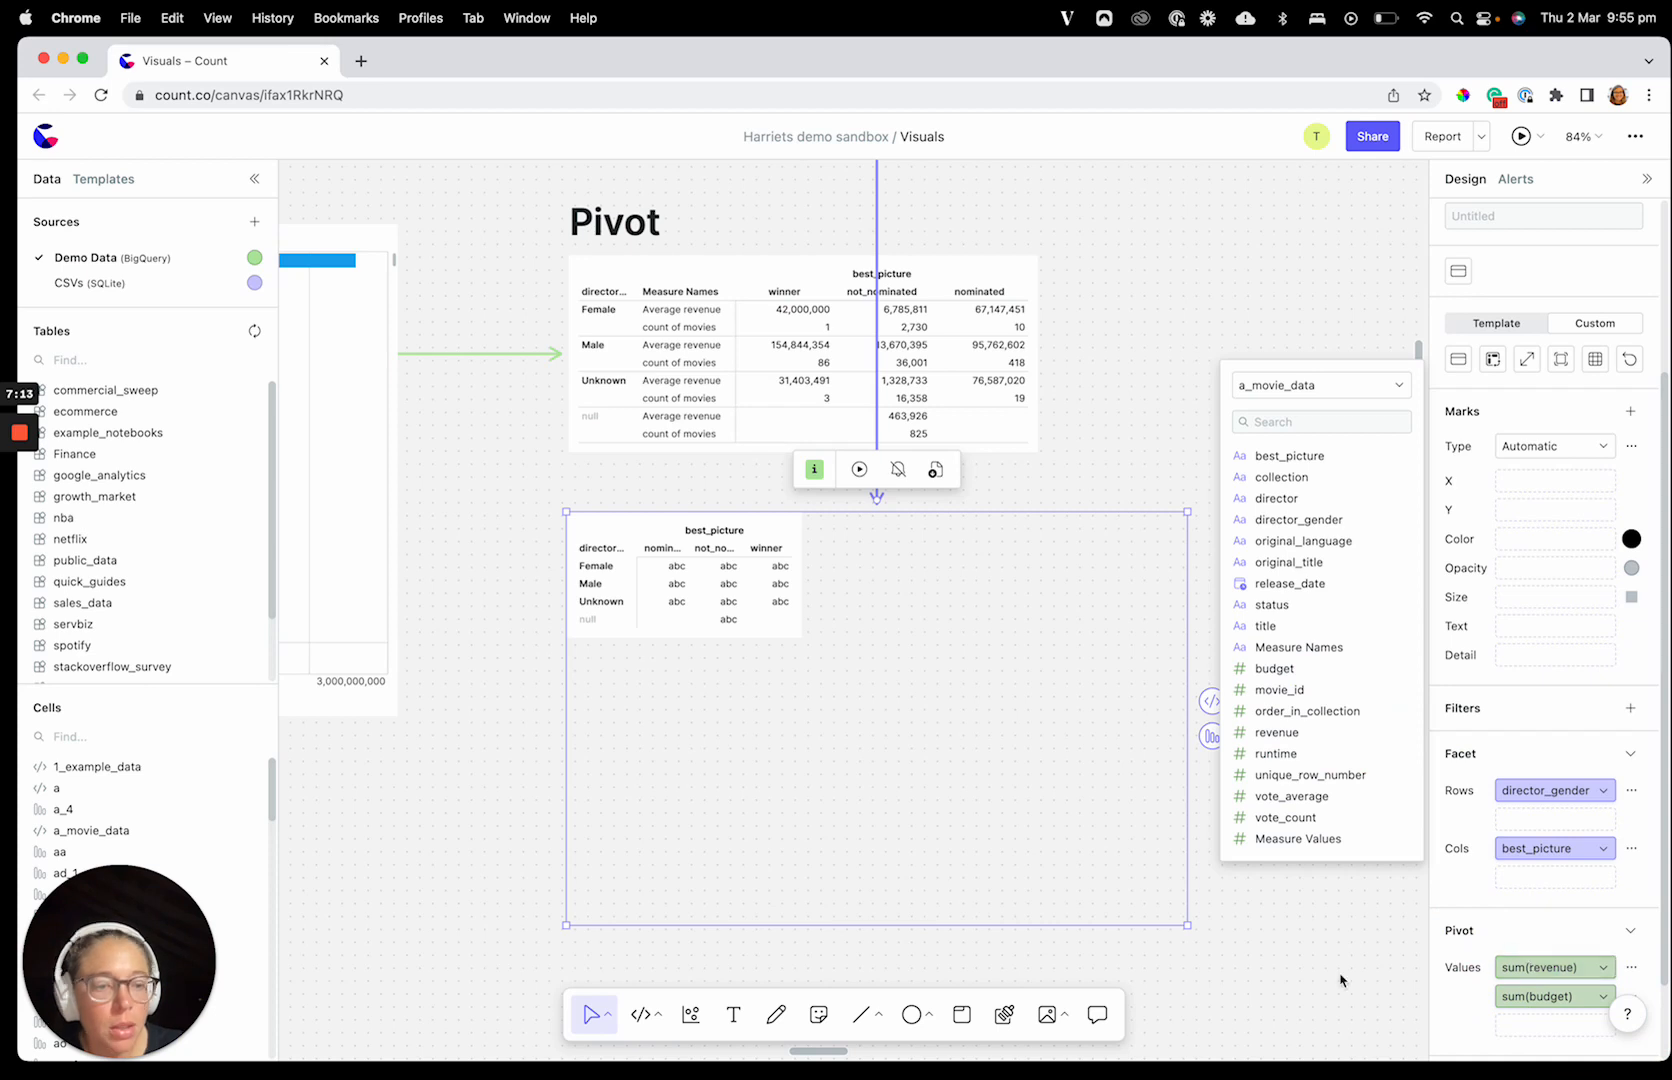
pyautogui.click(1518, 968)
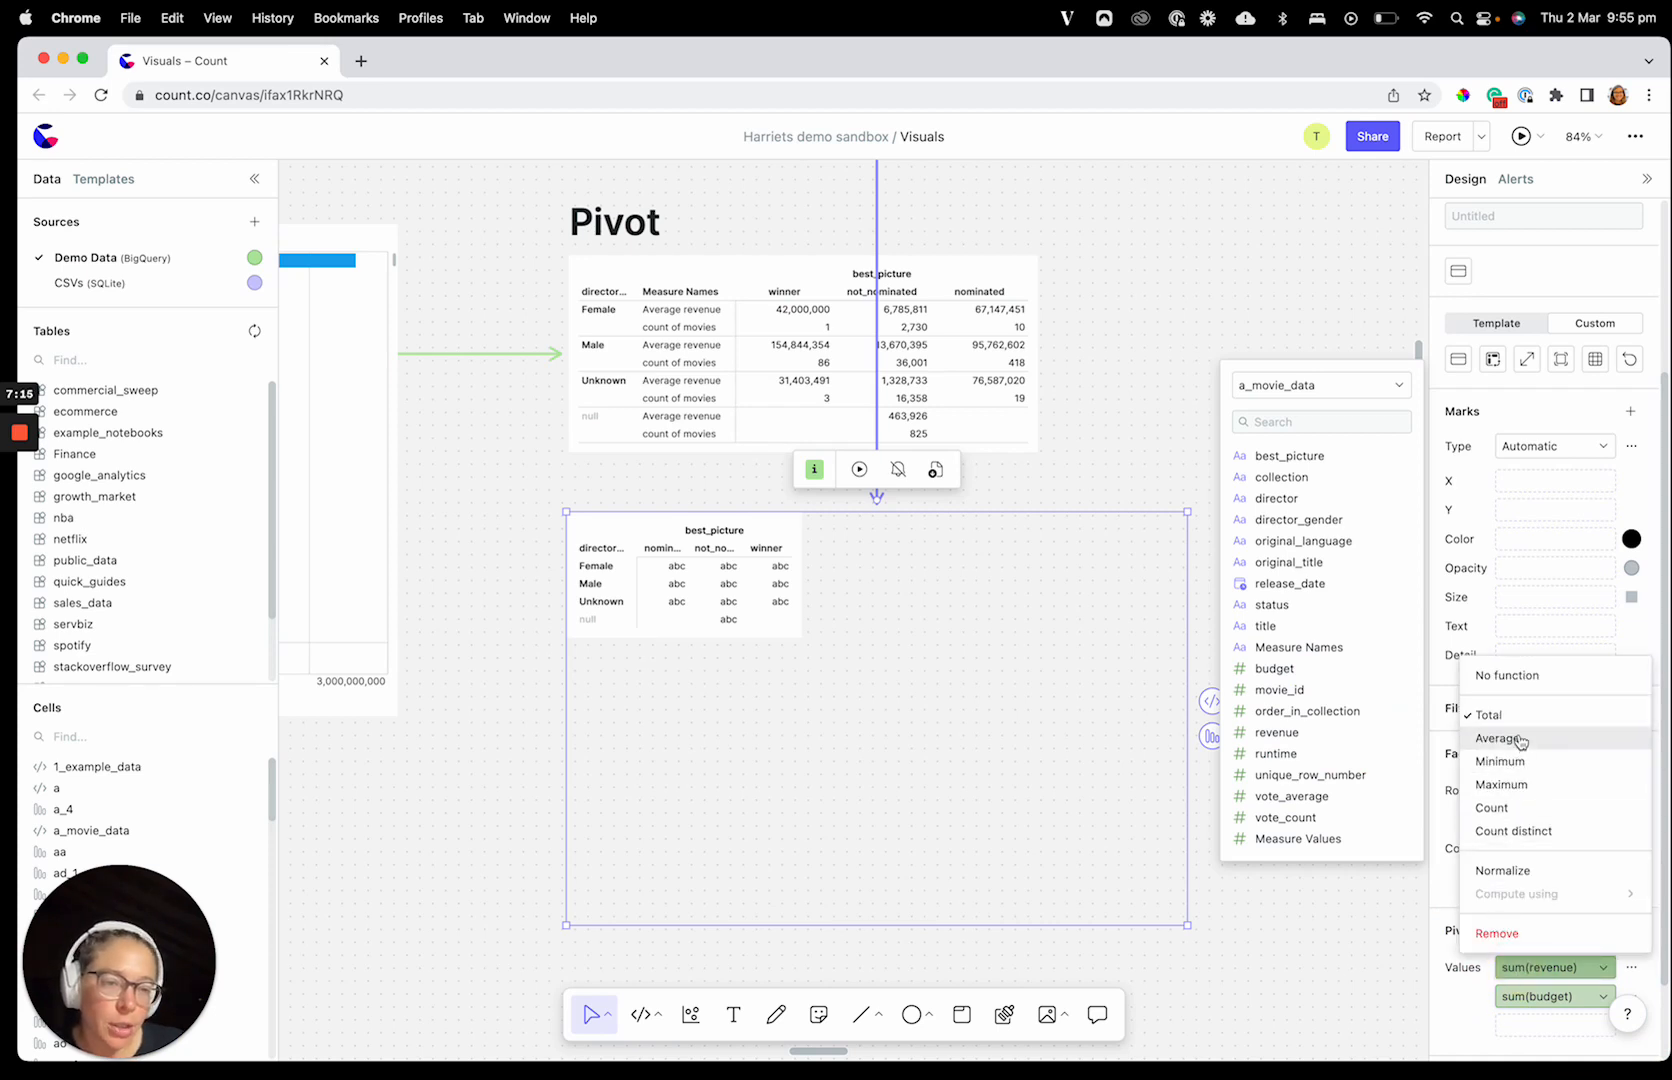
pyautogui.click(1510, 740)
pyautogui.click(1530, 997)
pyautogui.click(1506, 772)
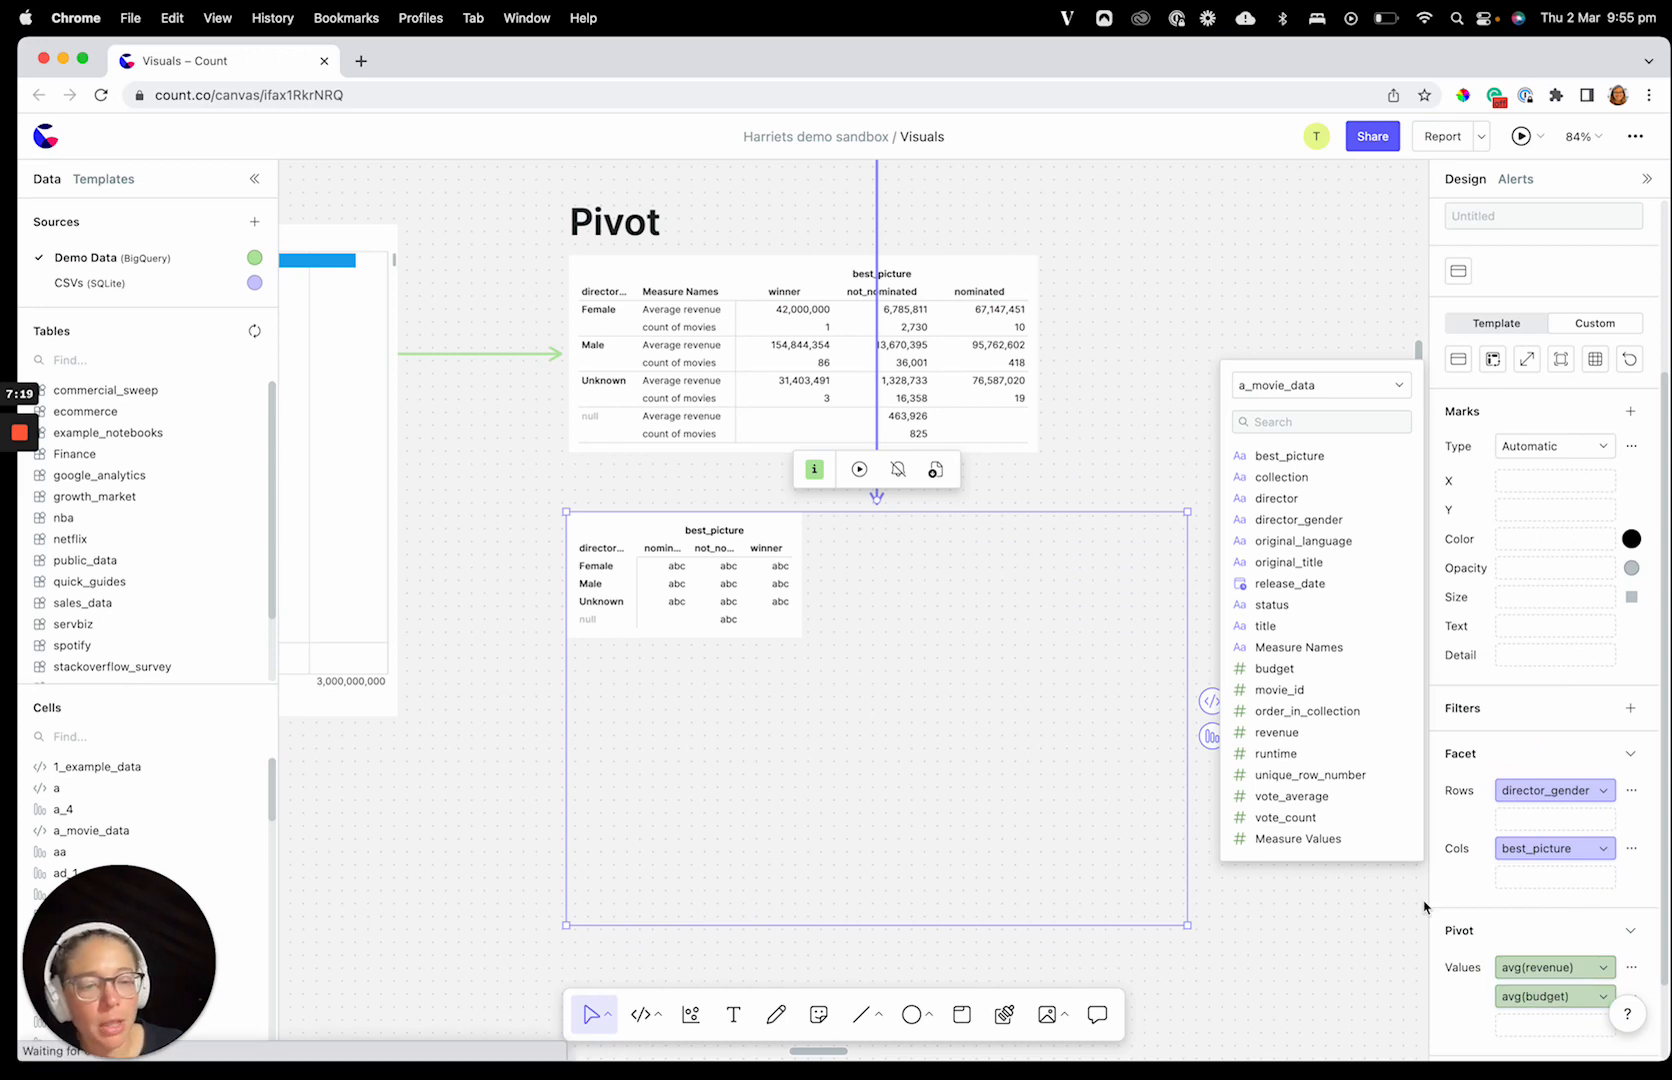
# Step: Add Measure Names as a facet row below director_gender, and assign Measure Values to the text mark
pyautogui.scroll(-2, 1423, 903)
pyautogui.scroll(2, 1441, 935)
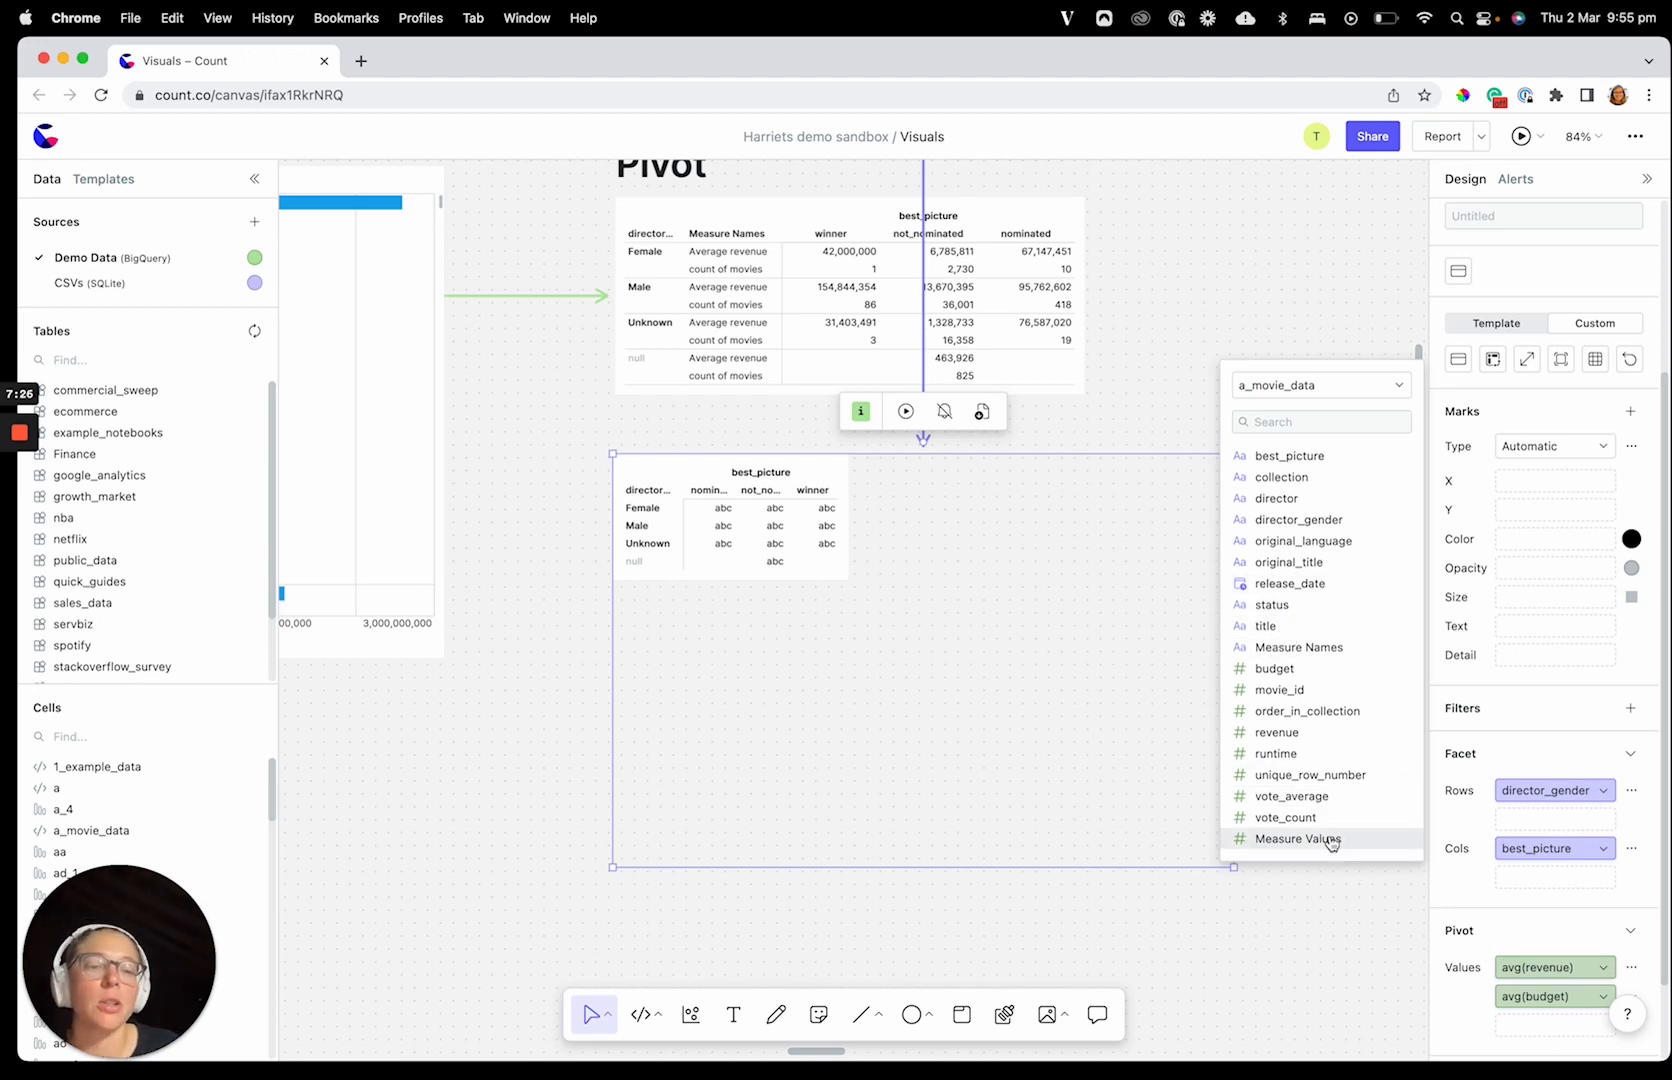
pyautogui.click(1346, 652)
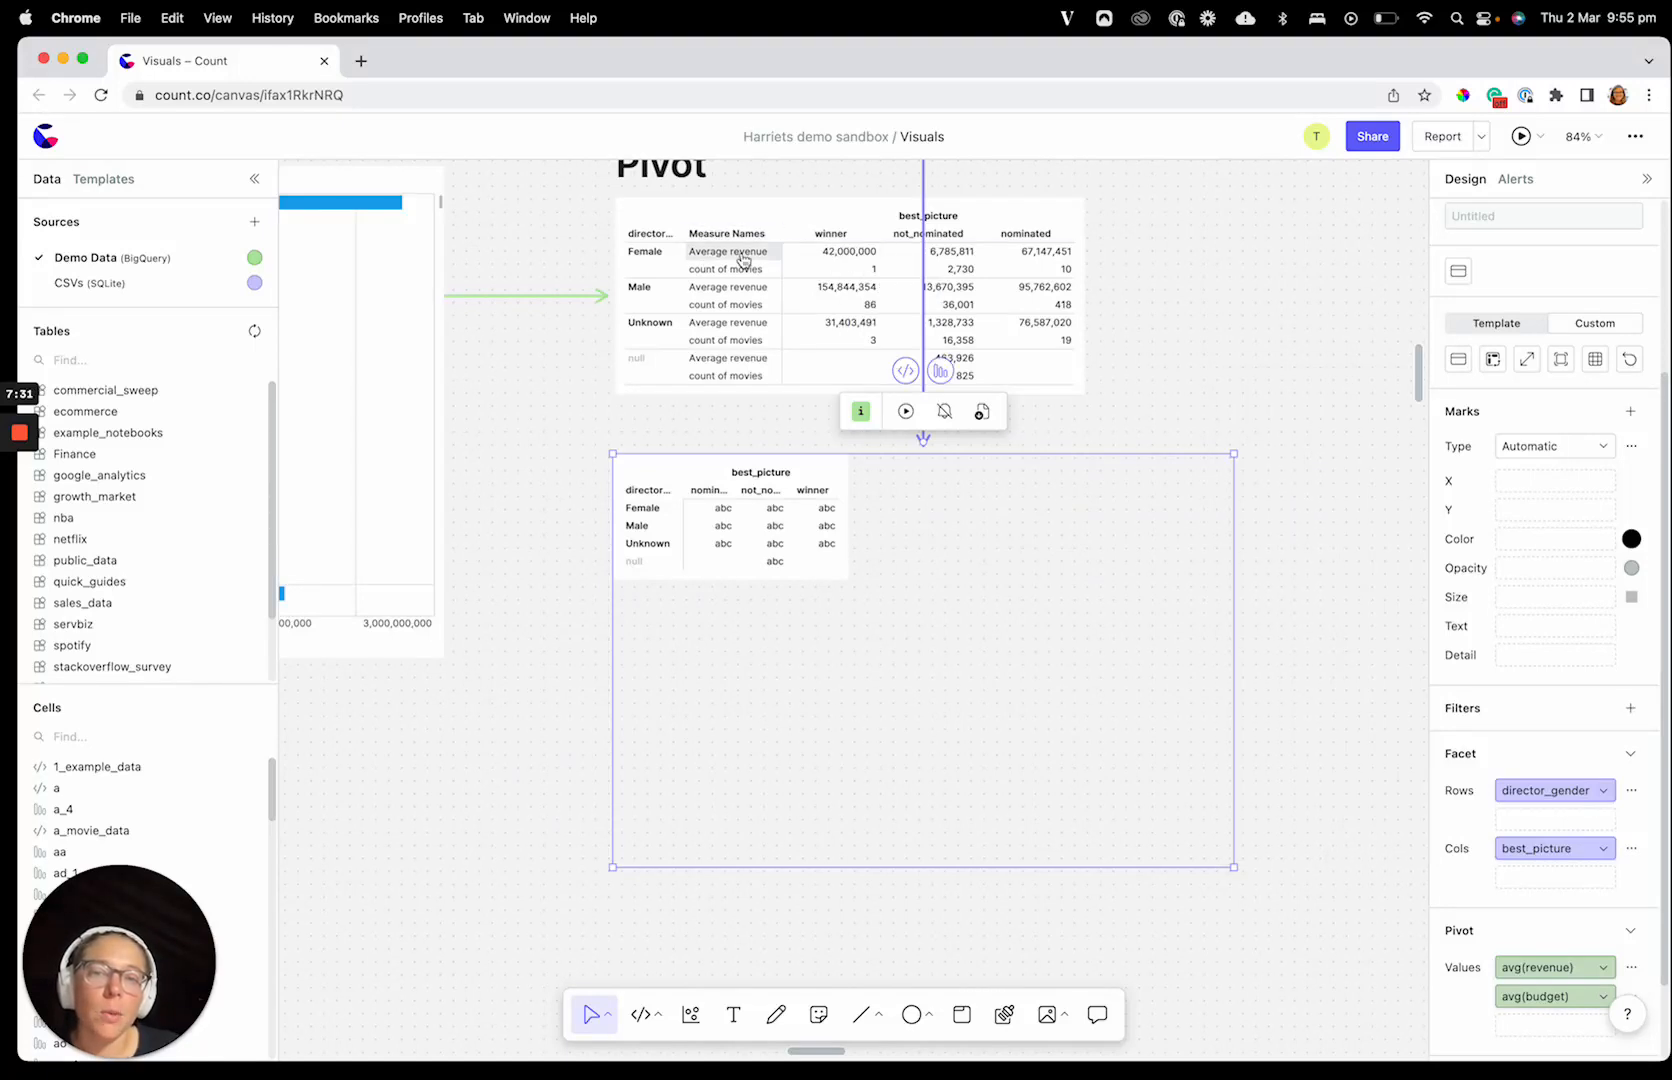
pyautogui.click(1537, 819)
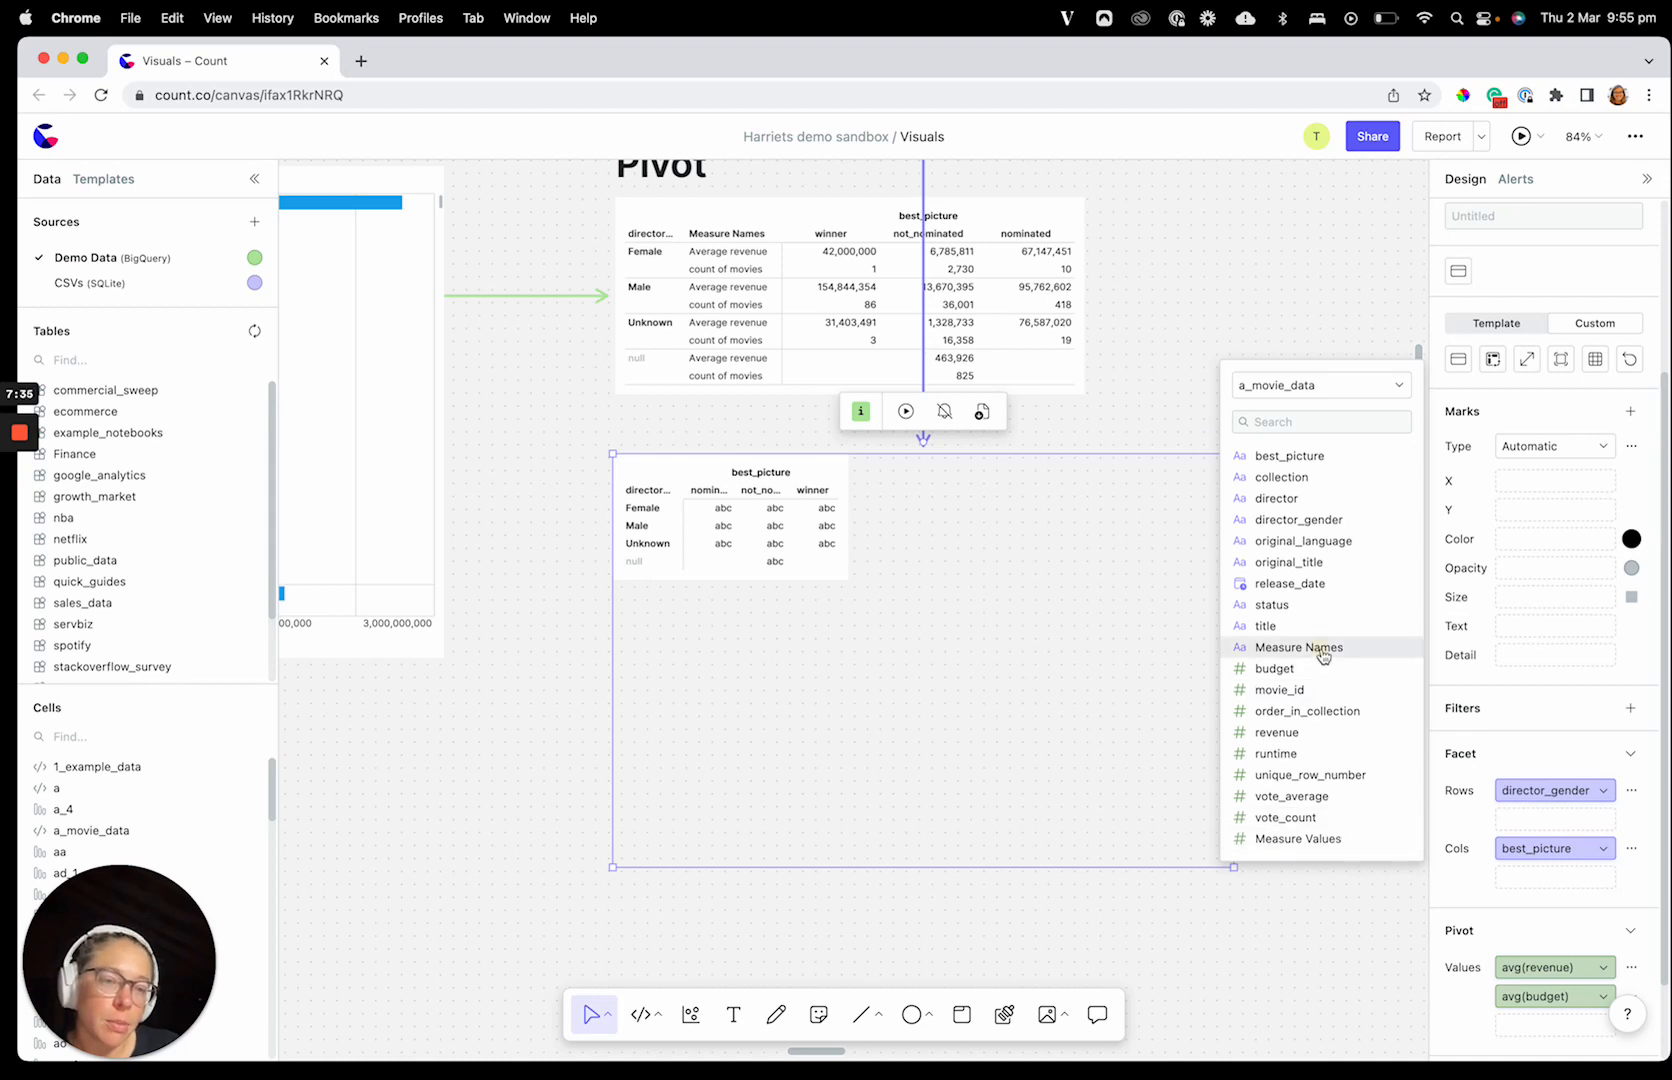
pyautogui.moveTo(1323, 655); pyautogui.dragTo(1540, 824)
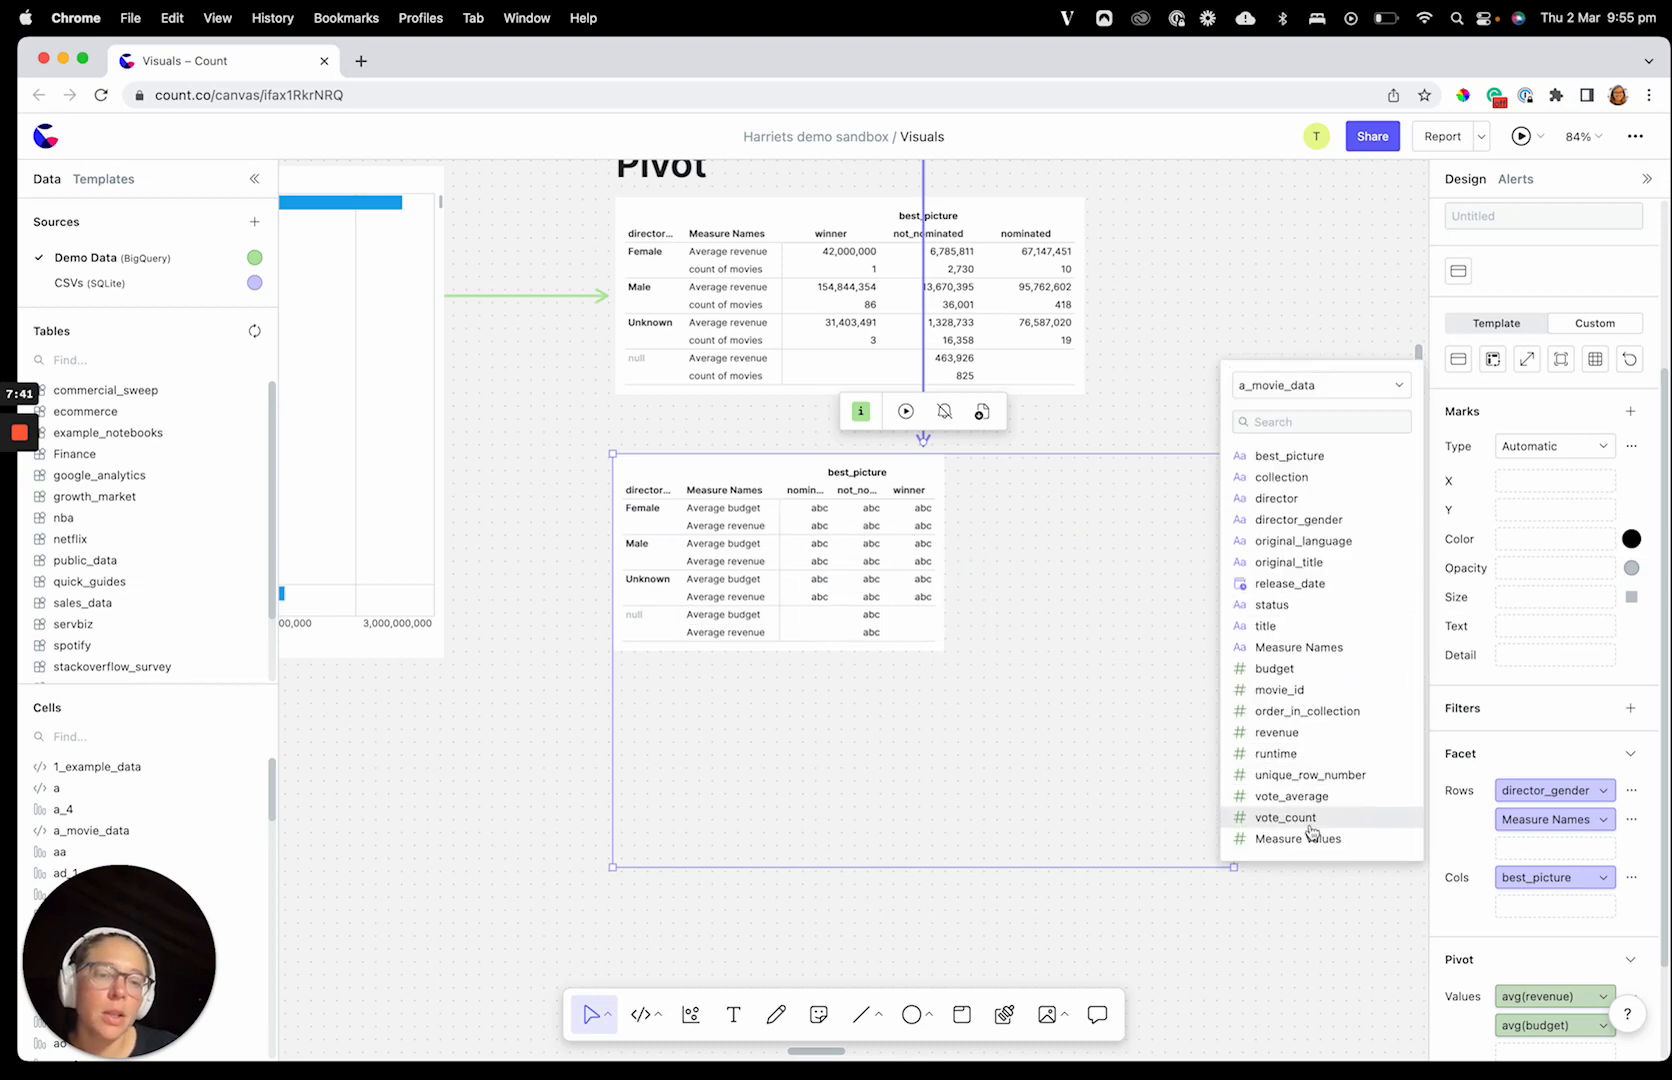
pyautogui.moveTo(1300, 838); pyautogui.dragTo(1505, 624)
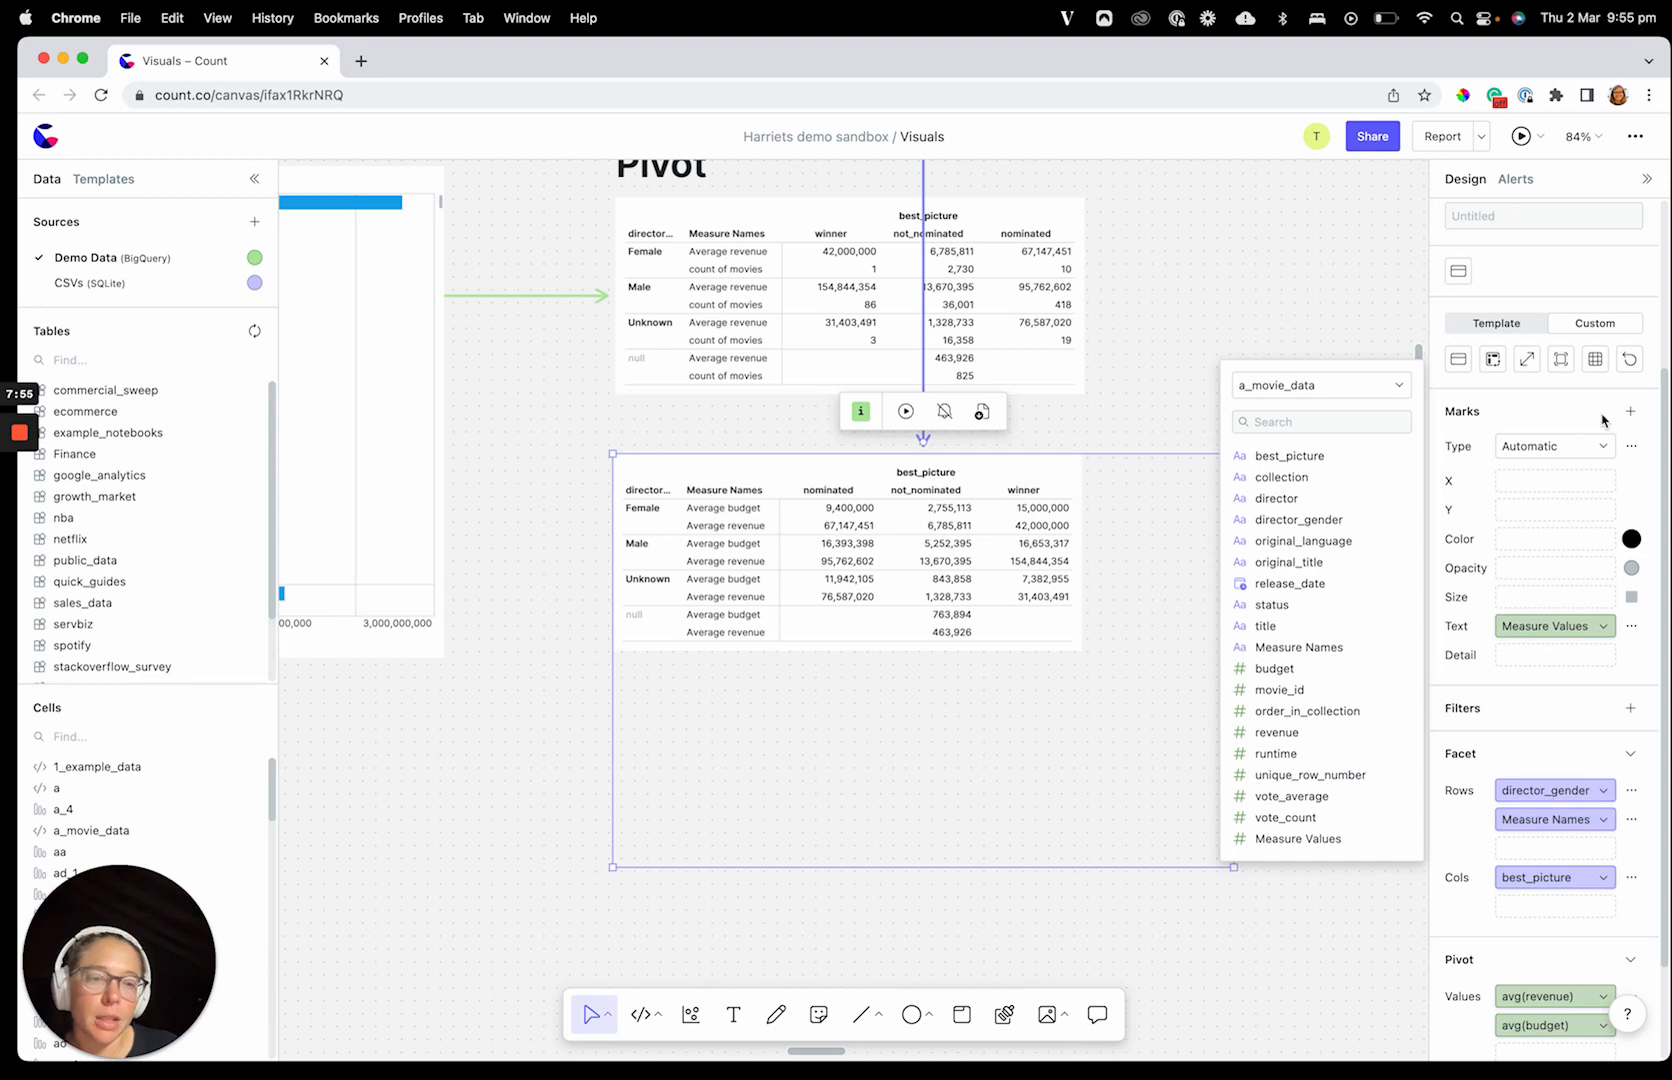
# Step: Change the mark type to Bar and move Measure Values from the label to the Y axis
pyautogui.click(1577, 449)
pyautogui.click(1490, 526)
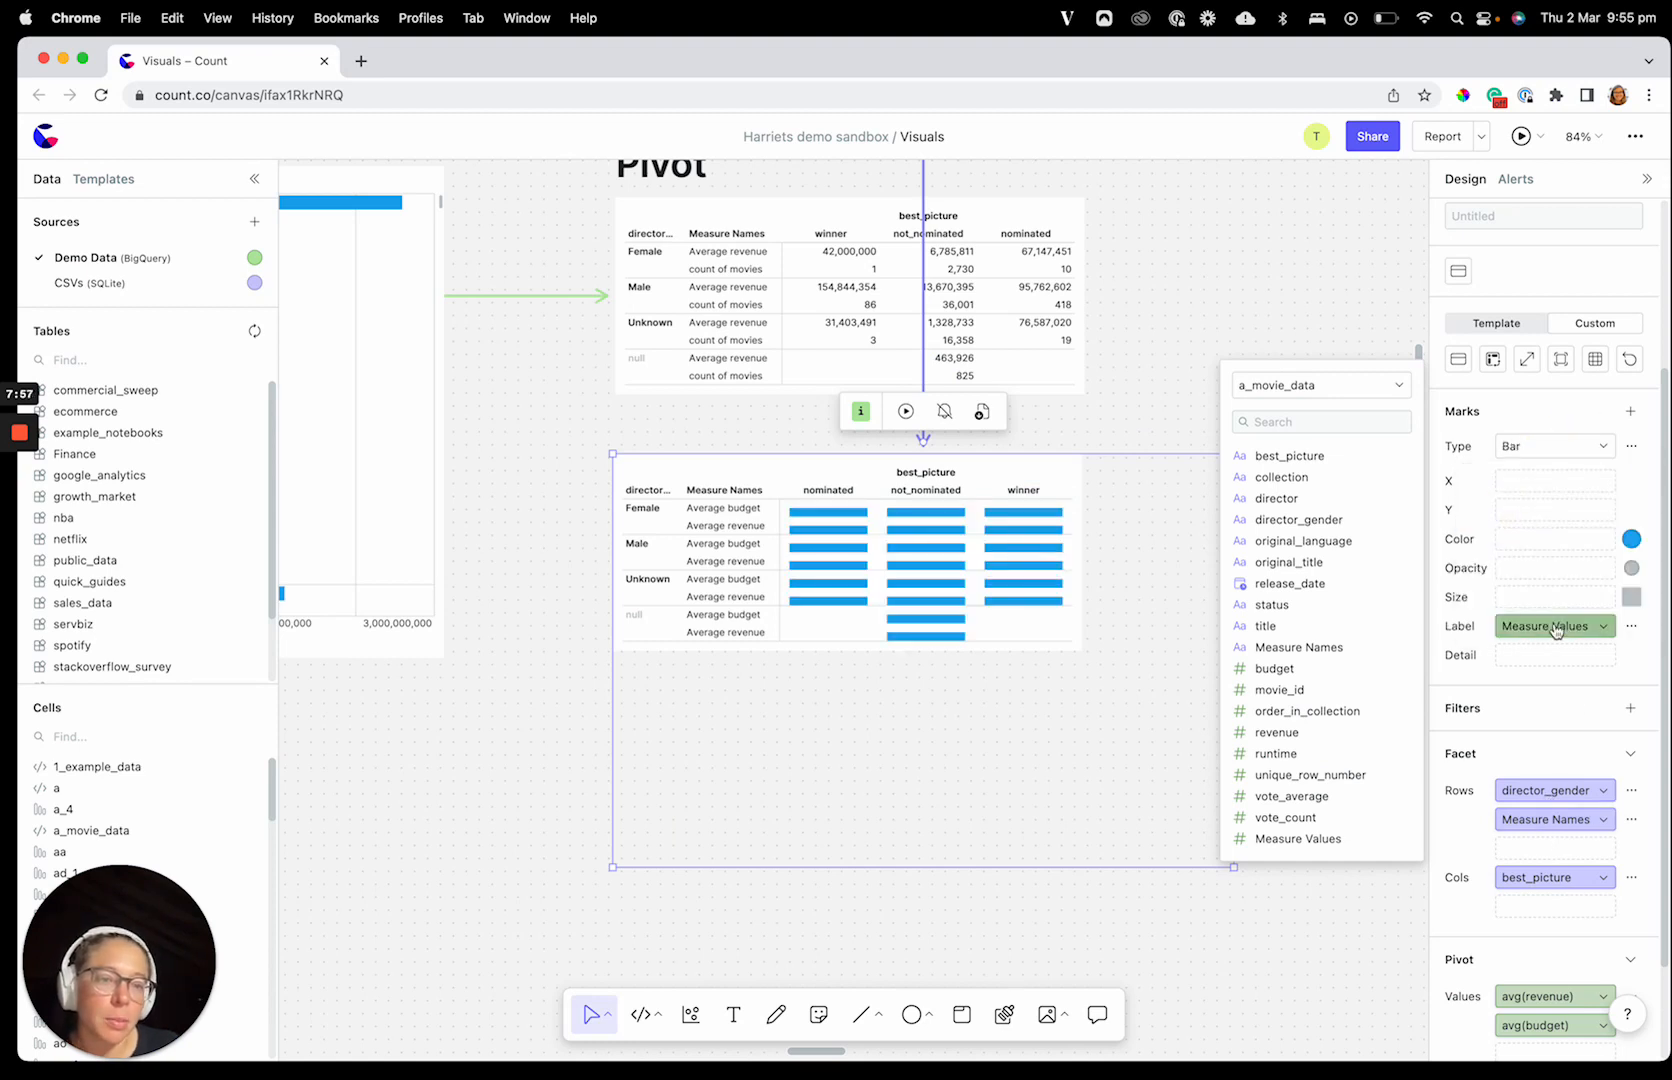
pyautogui.moveTo(1555, 628); pyautogui.dragTo(1558, 511)
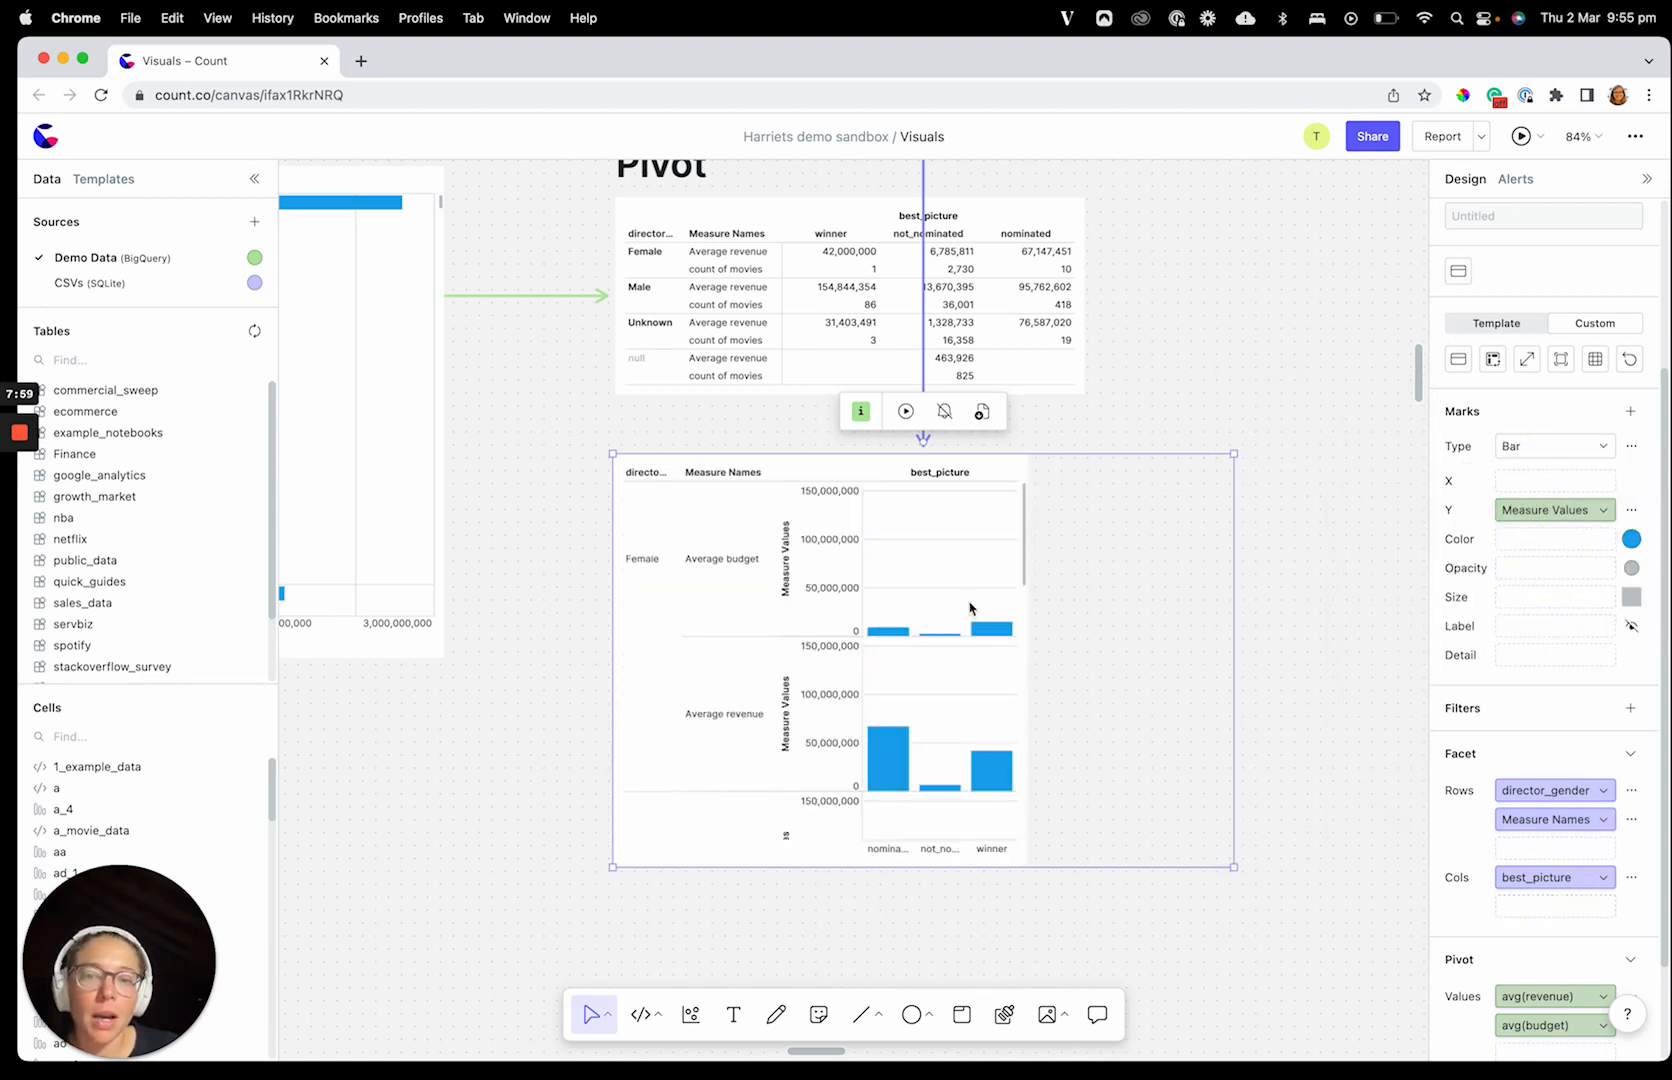
# Step: Move Measure Names from the facet rows to the columns below best_picture, and color the bars by Measure Names
pyautogui.moveTo(1546, 825); pyautogui.dragTo(1548, 890)
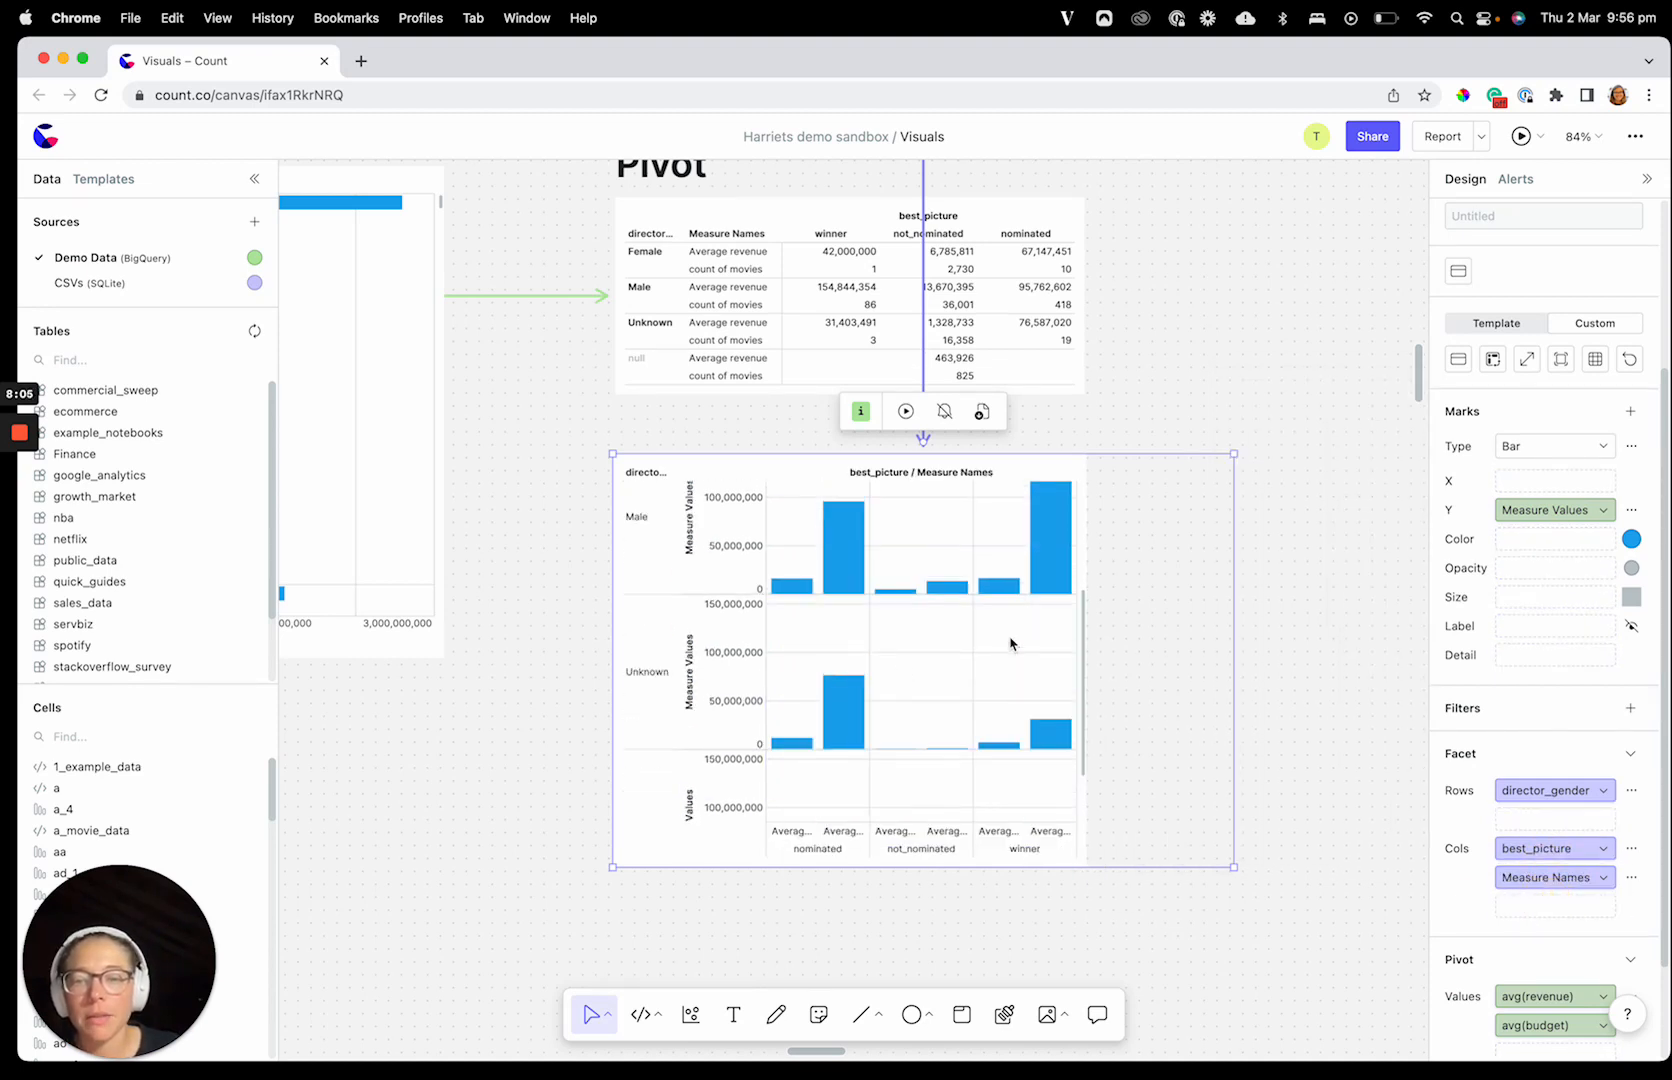
pyautogui.click(1569, 840)
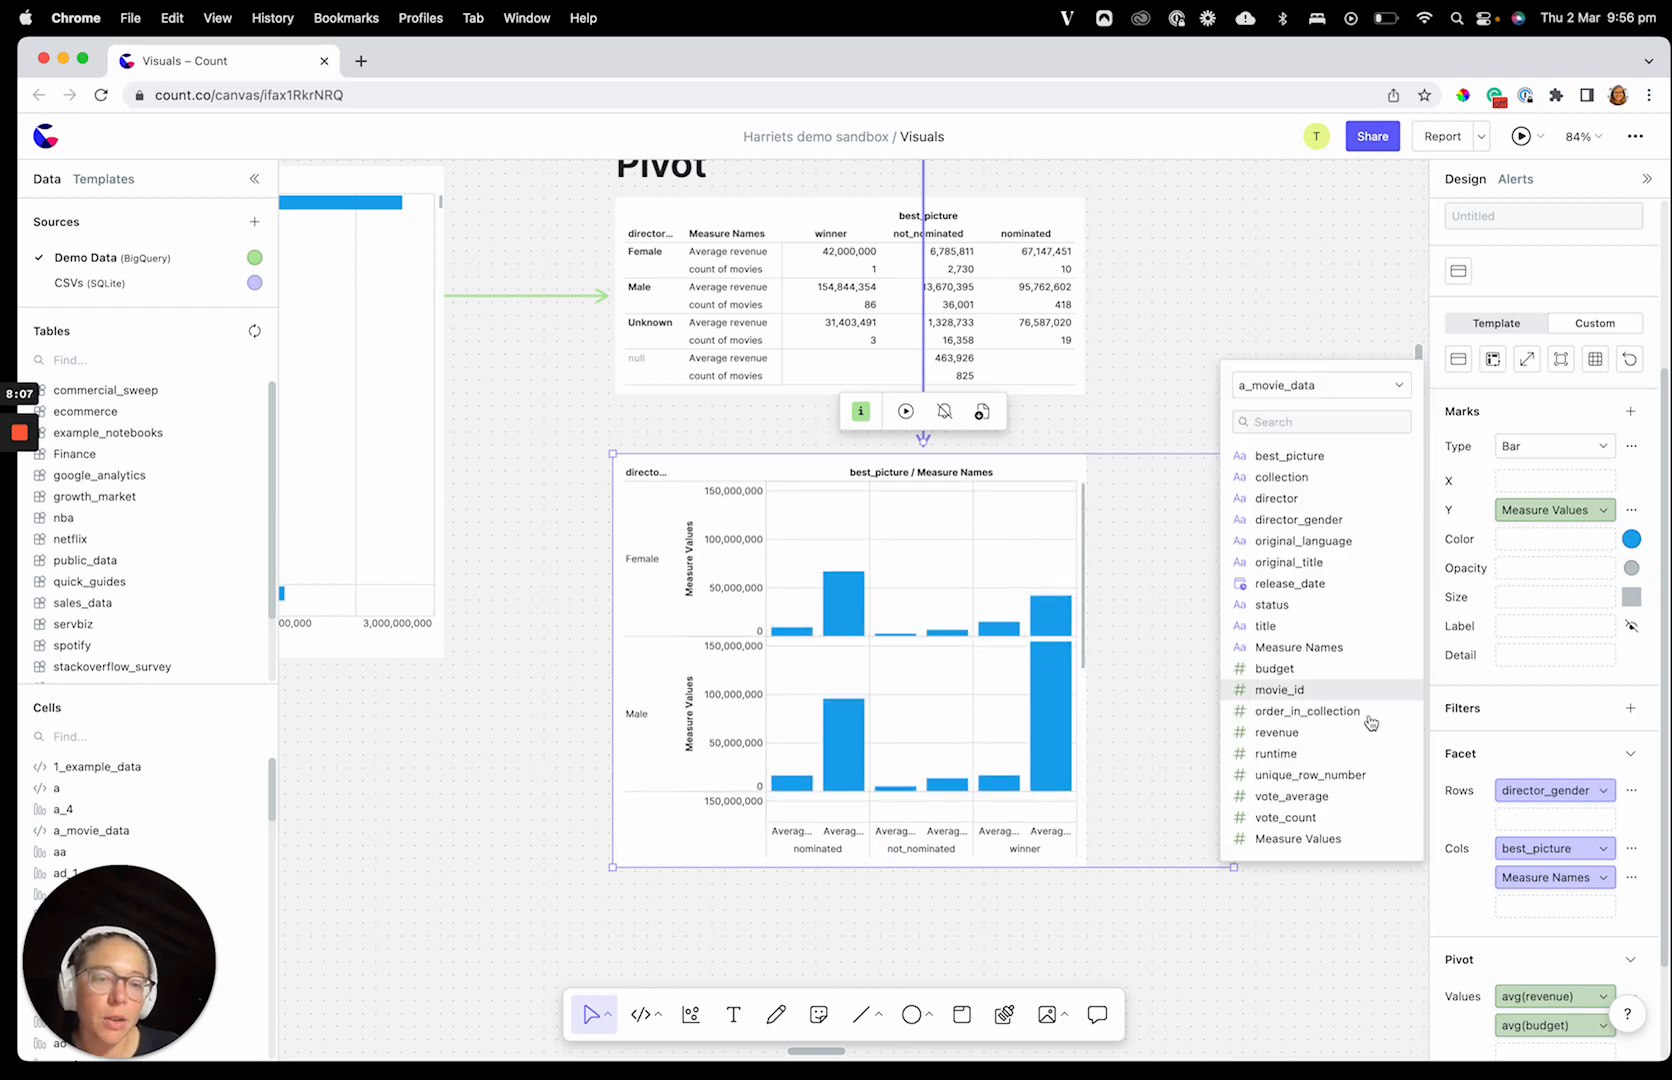
pyautogui.moveTo(1300, 650); pyautogui.dragTo(1510, 538)
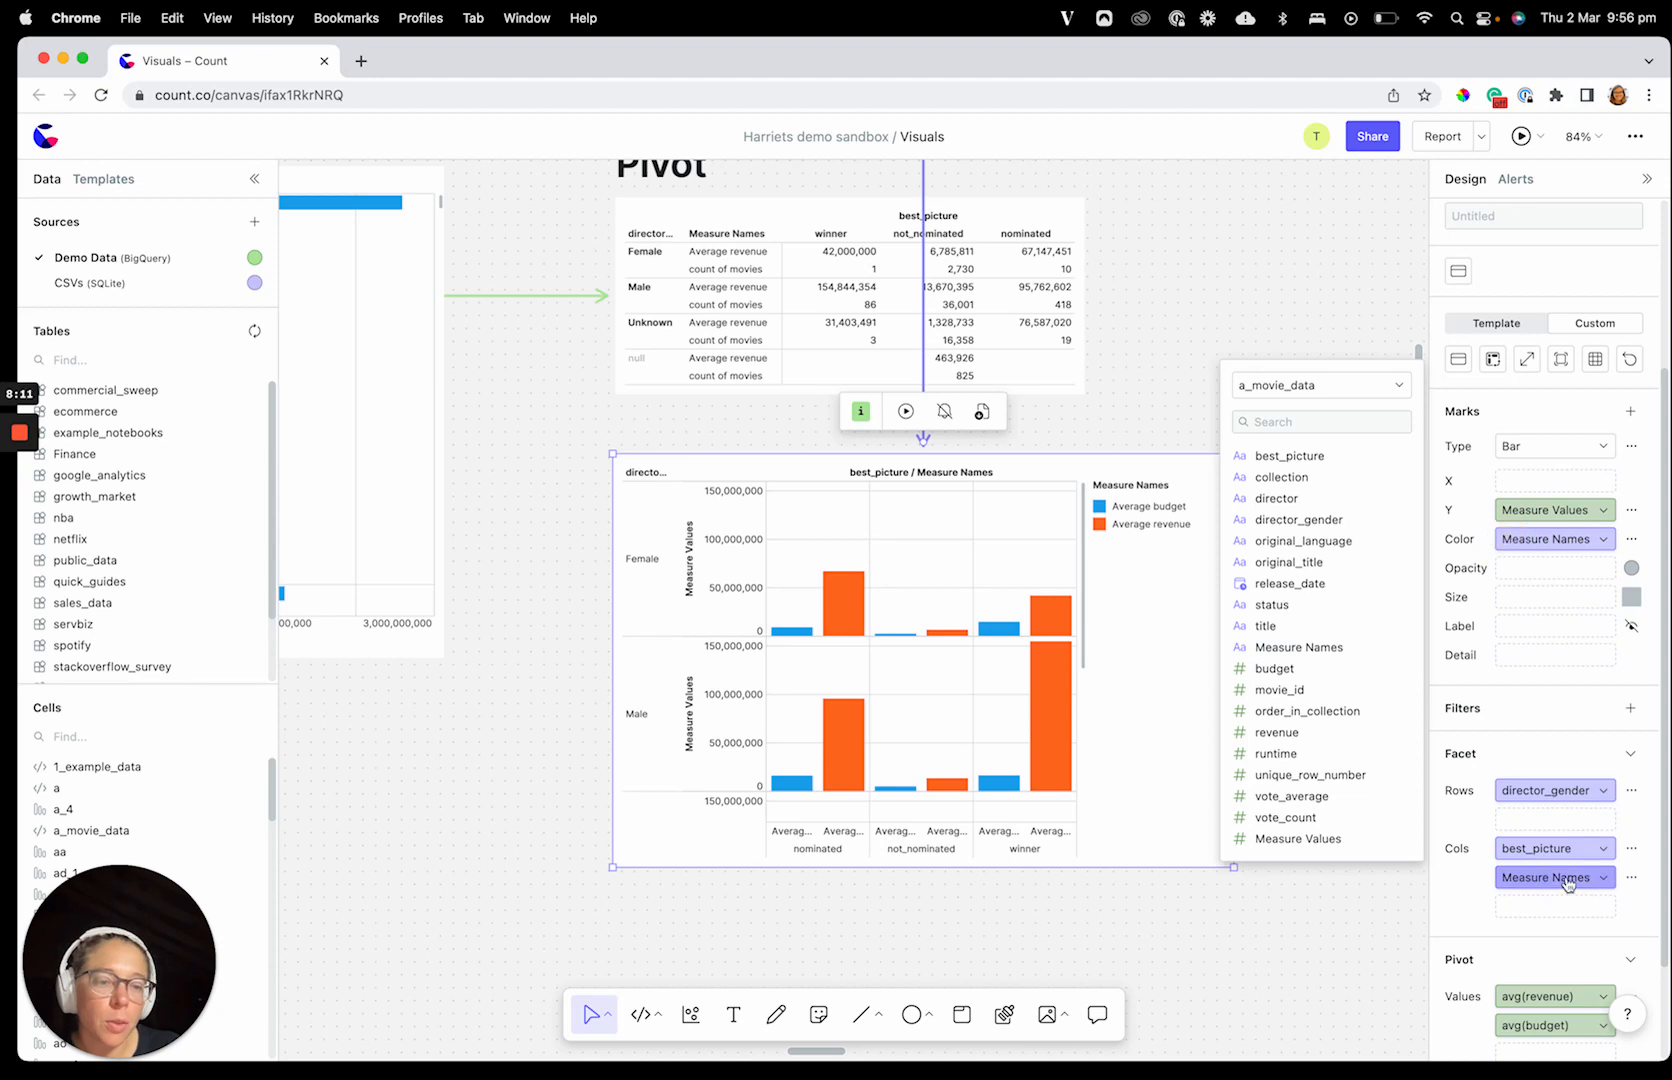
# Step: Remove Measure Names from the facet columns and turn off stacking for the bar mark
pyautogui.moveTo(1560, 877); pyautogui.dragTo(1352, 935)
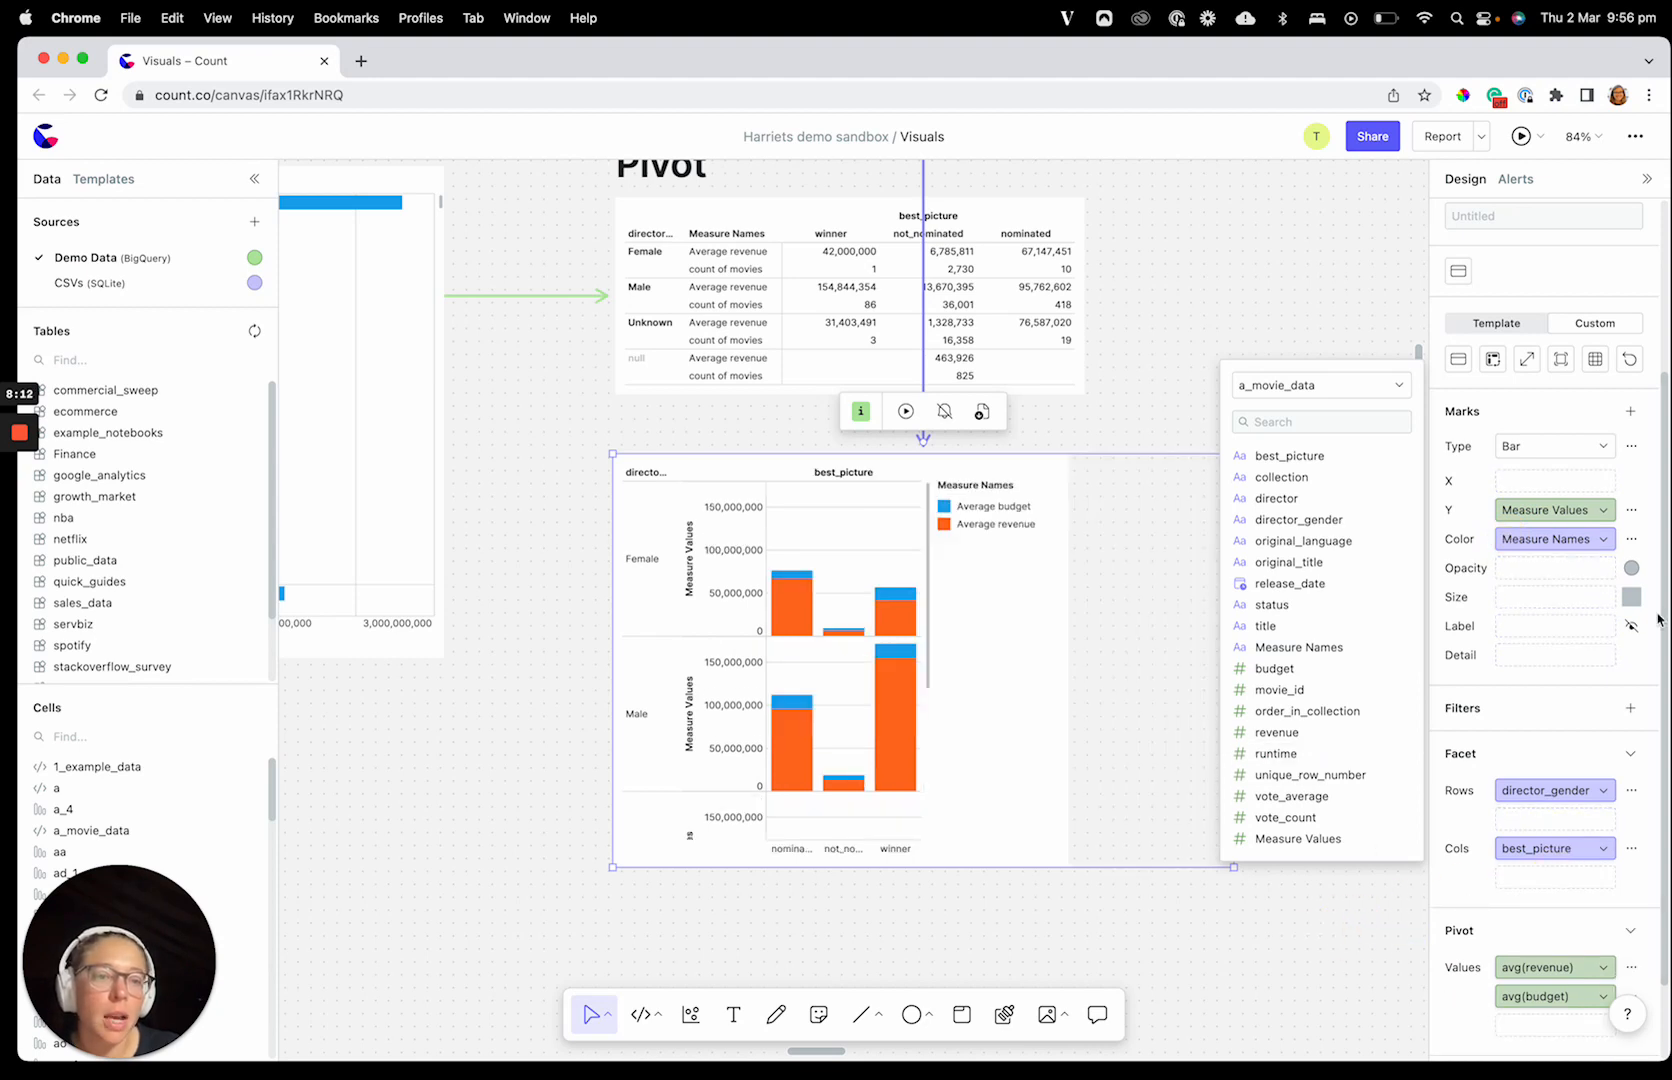
pyautogui.click(1631, 446)
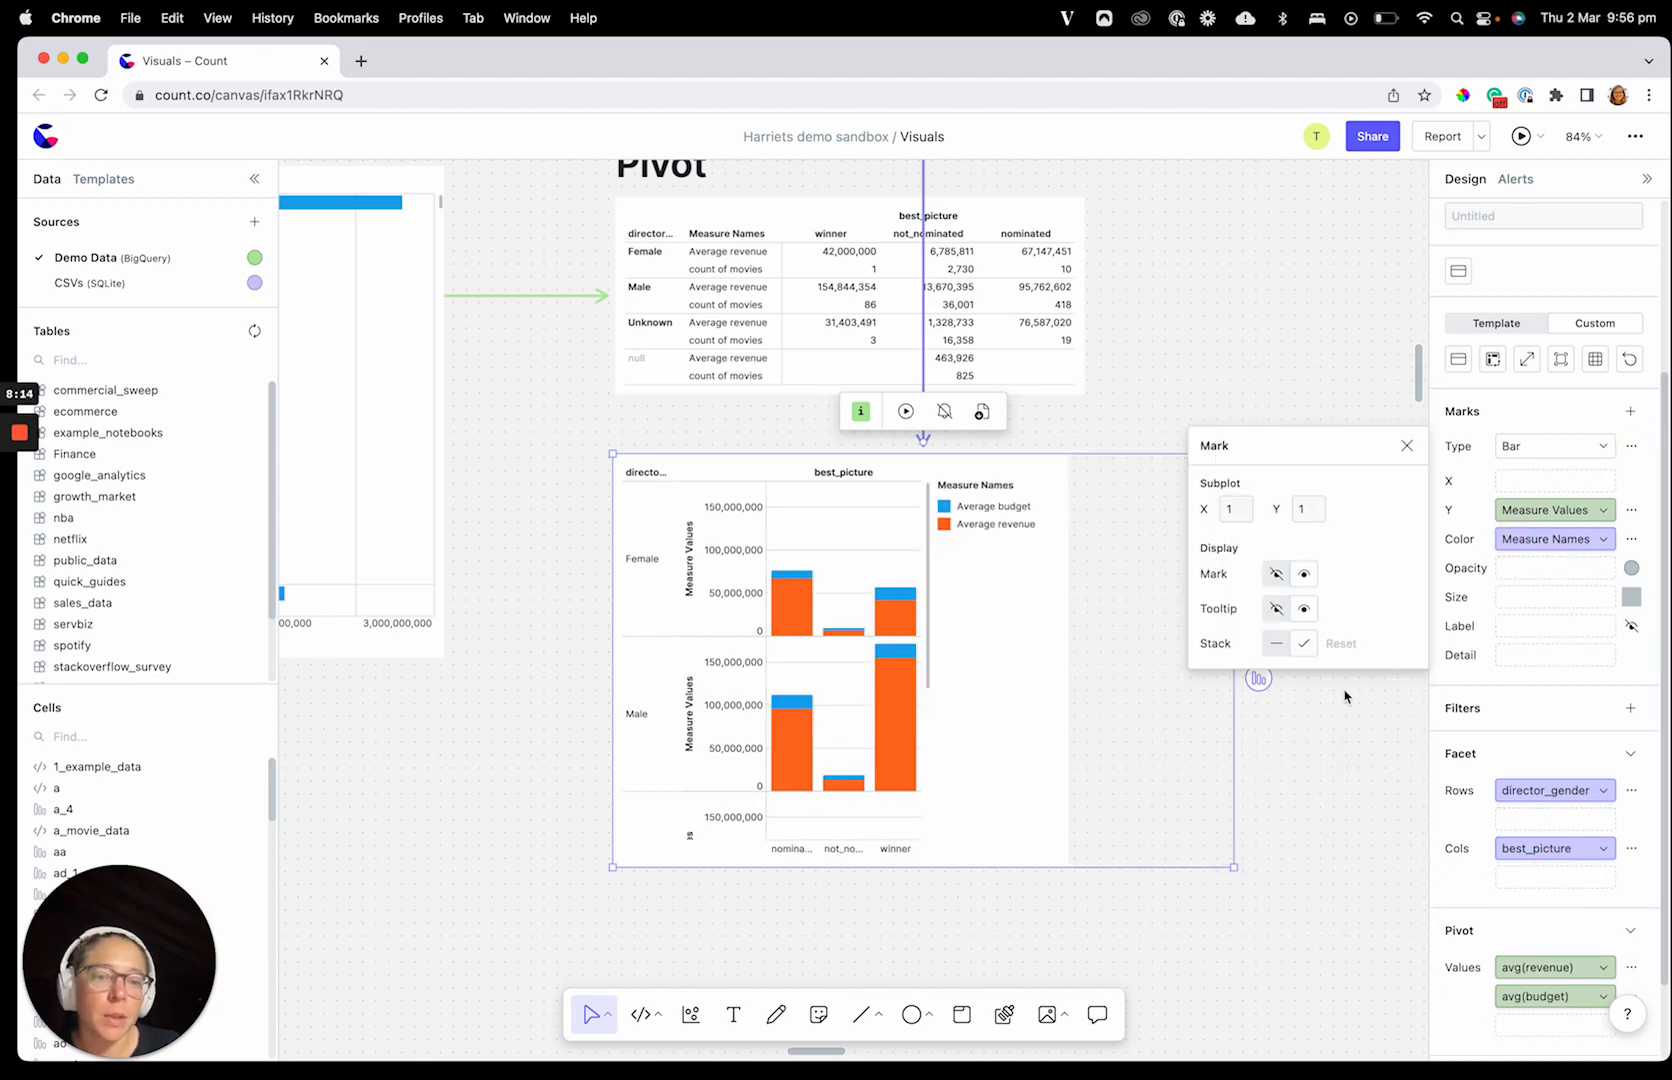
pyautogui.click(1312, 645)
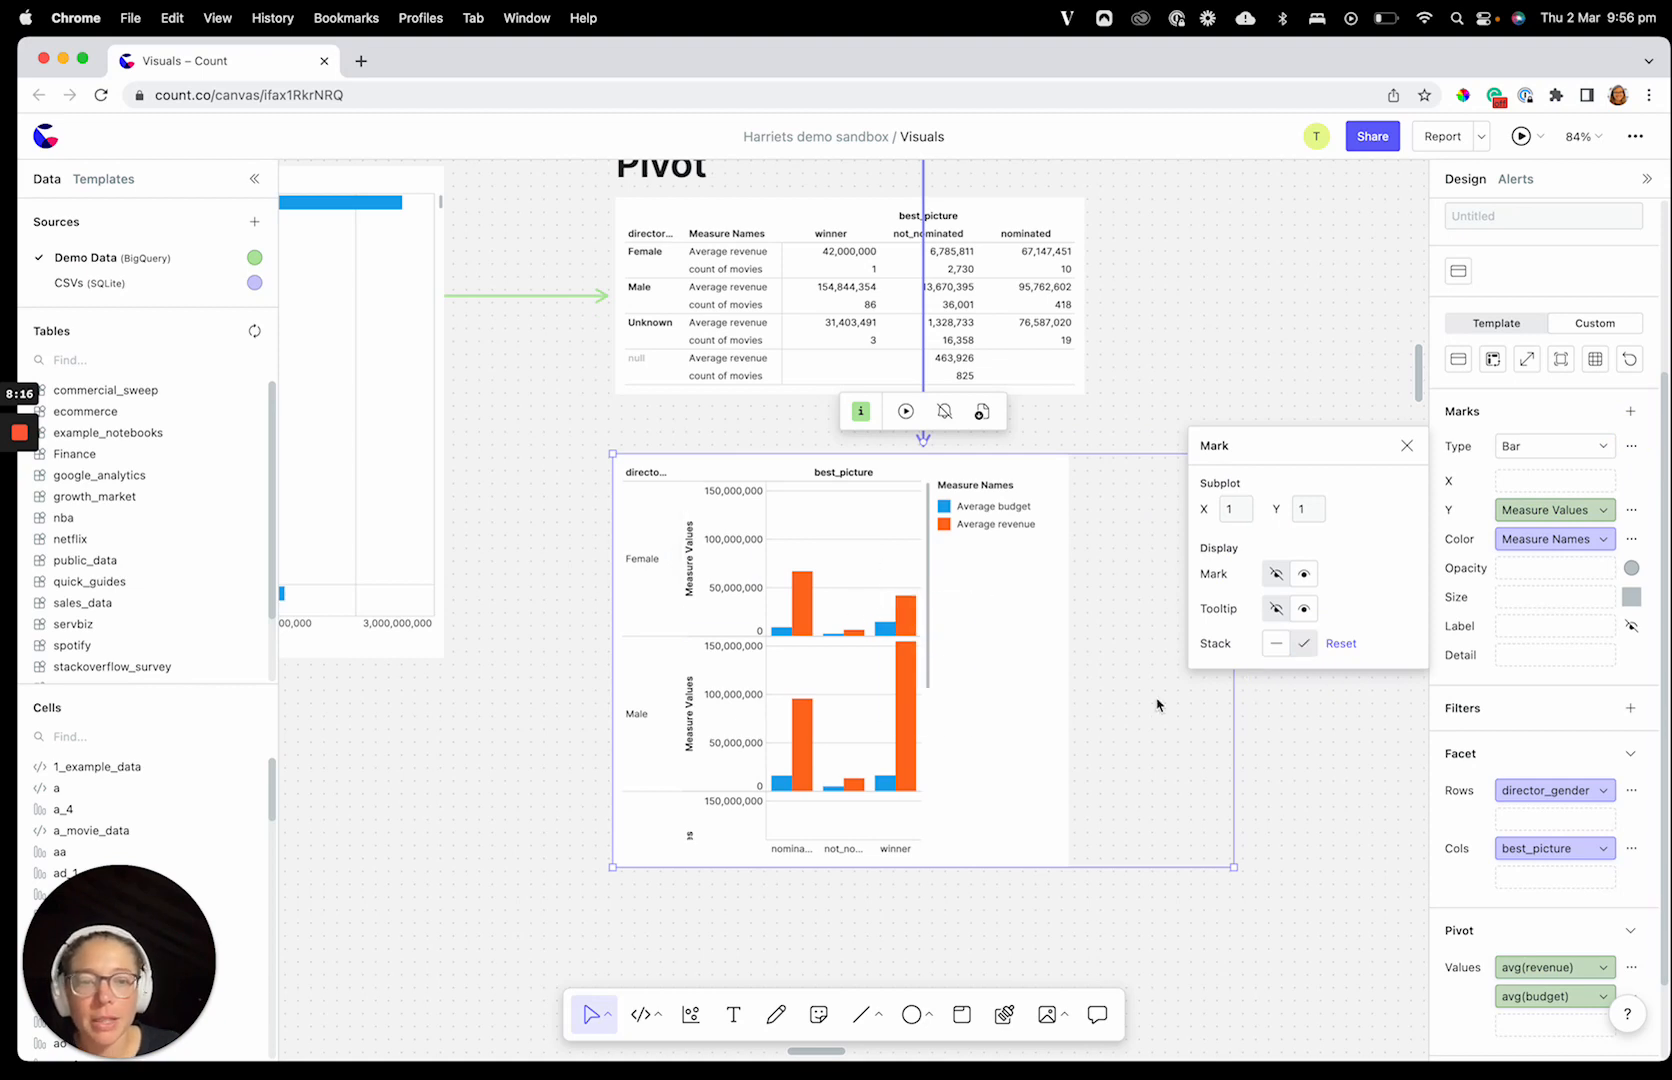
# Step: Narrow the new bar chart visual and place it beneath the pivot table
pyautogui.click(1168, 778)
pyautogui.click(974, 817)
pyautogui.moveTo(1230, 783); pyautogui.dragTo(1067, 788)
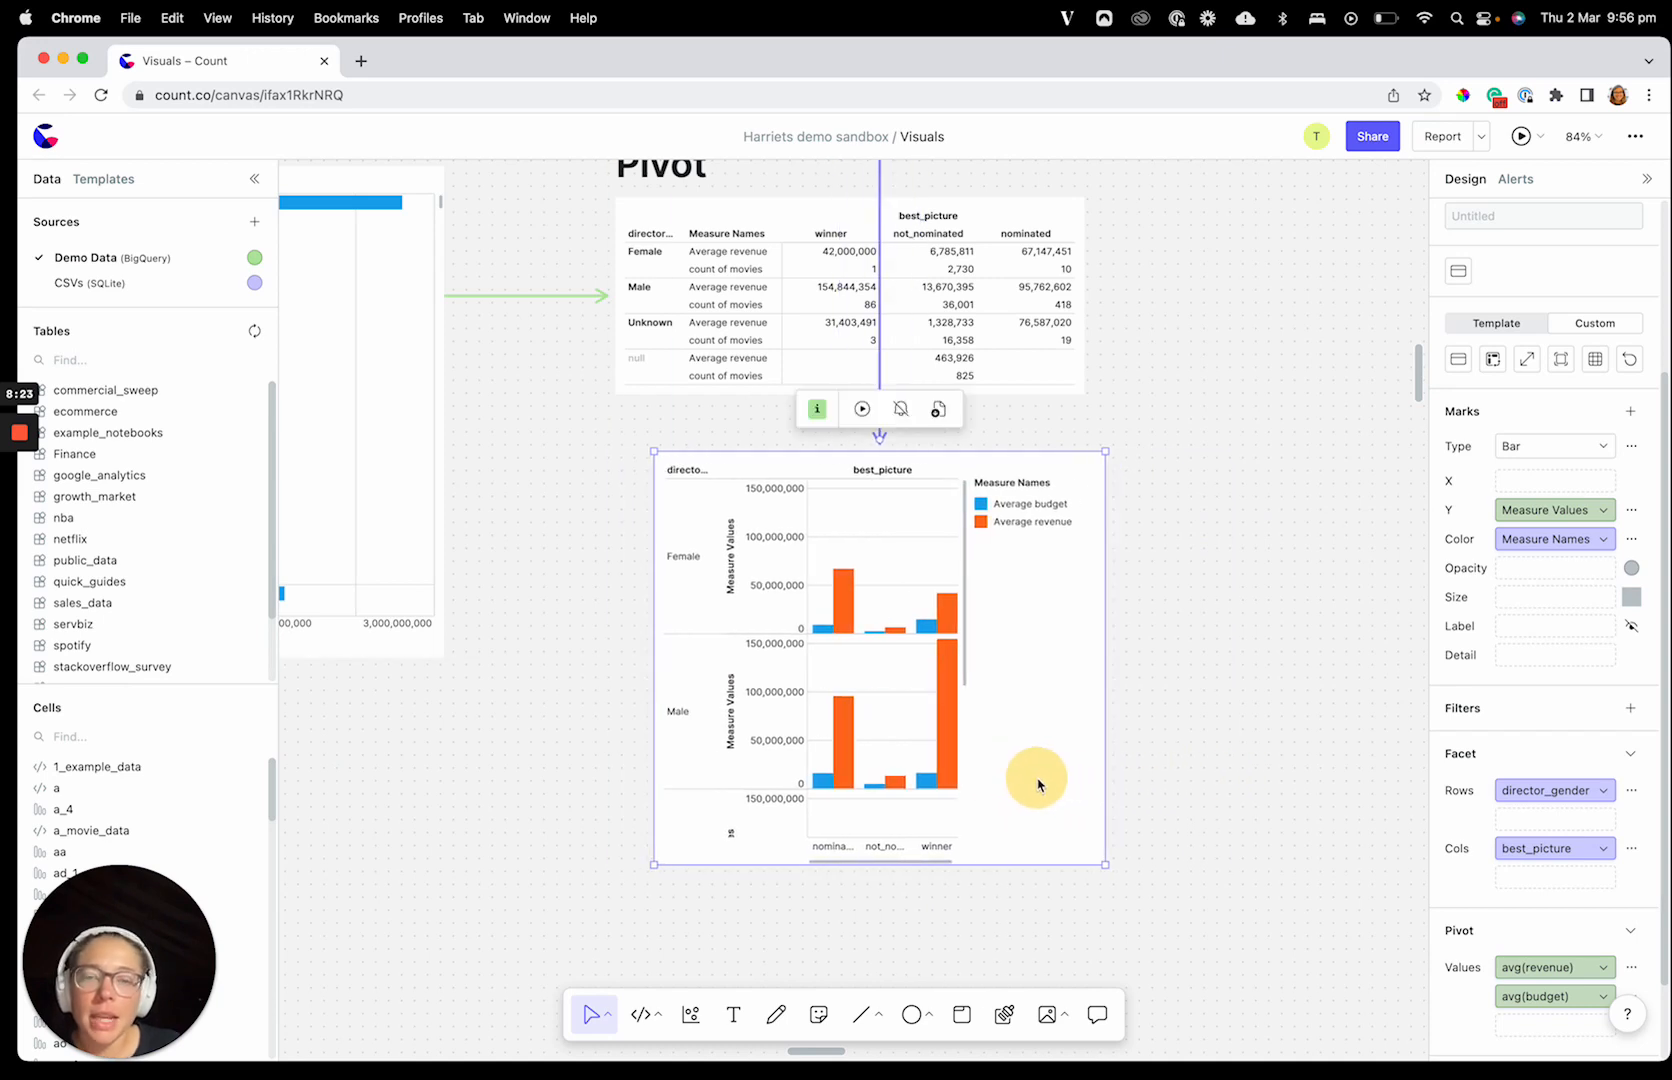
pyautogui.scroll(-5, 1037, 785)
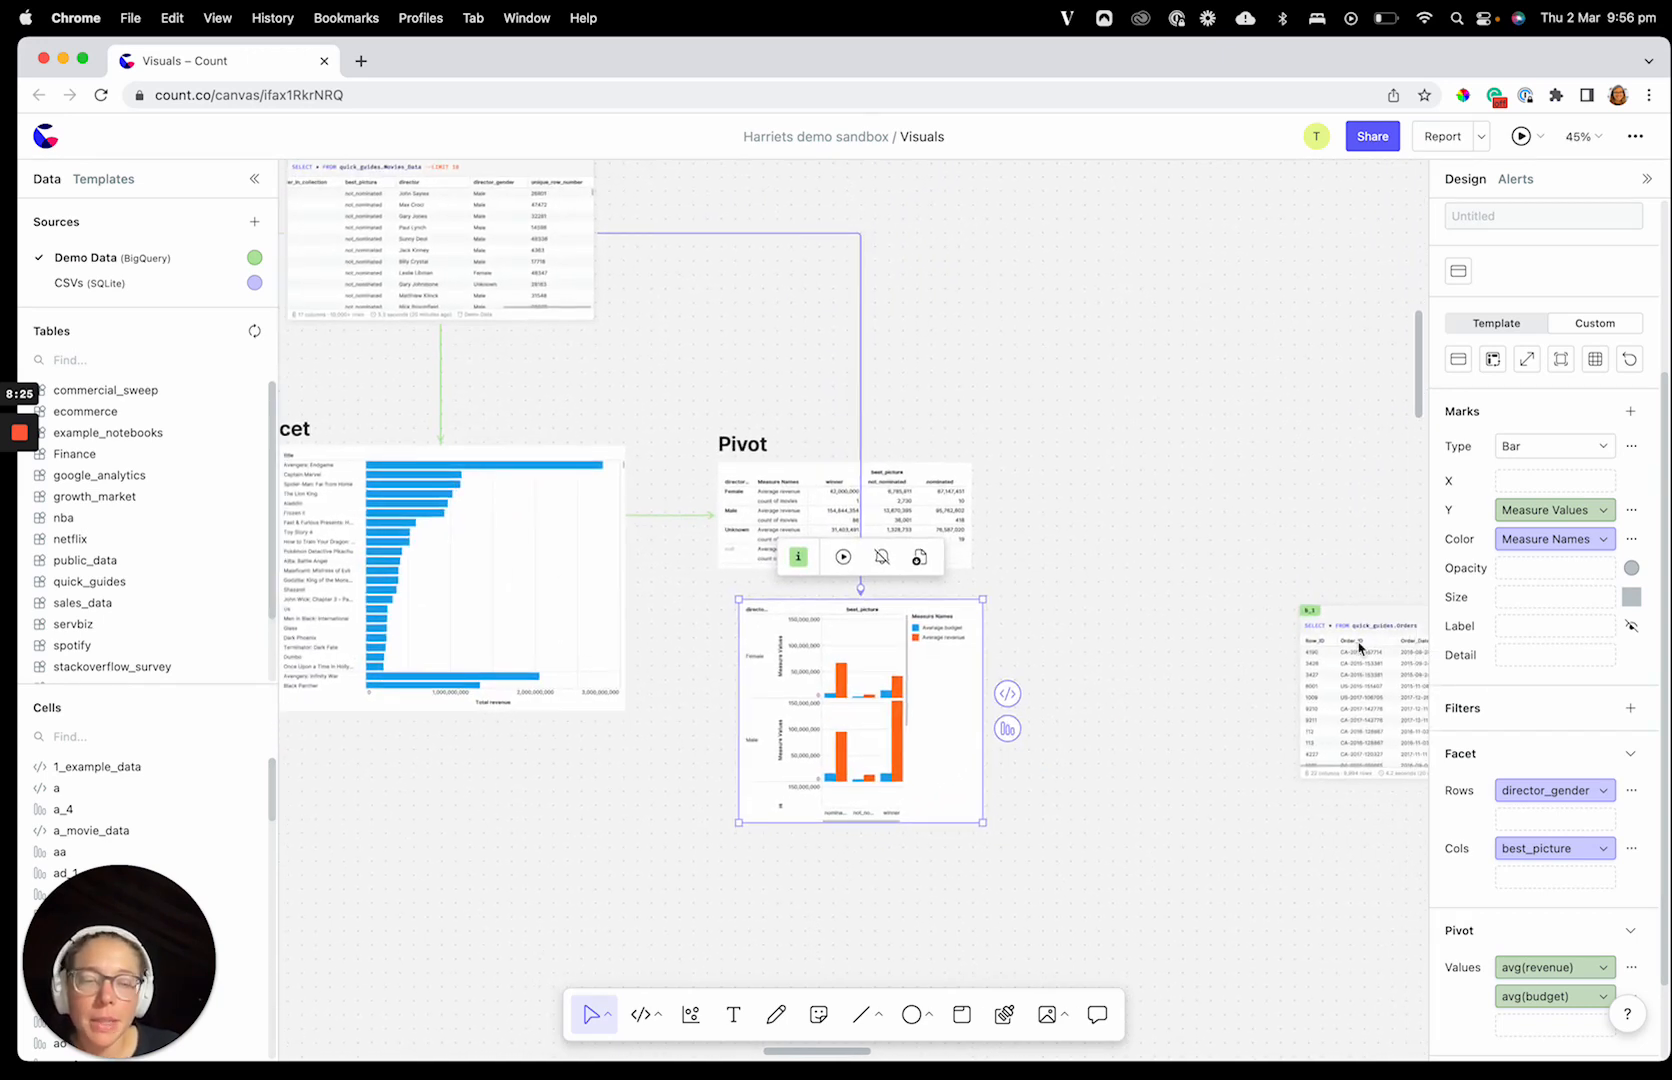
# Step: View the subplot options of the bar mark in the chart beneath the pivot table
pyautogui.scroll(7, 842, 745)
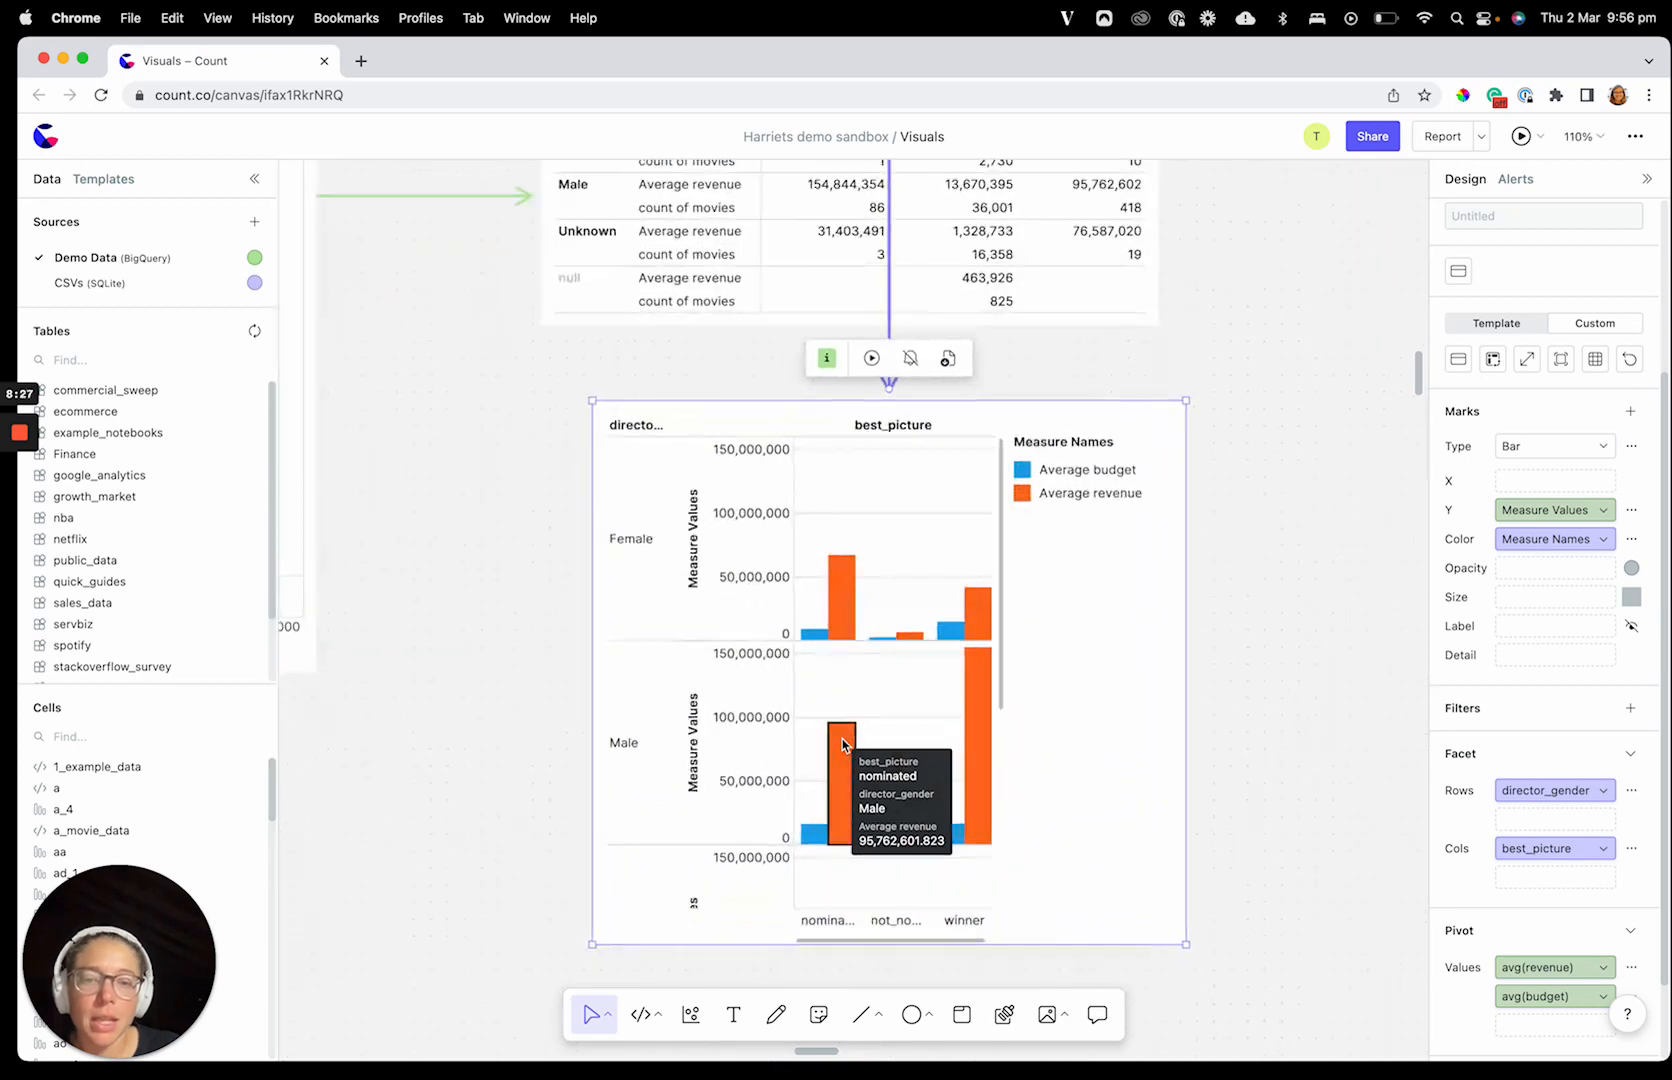
pyautogui.click(1632, 447)
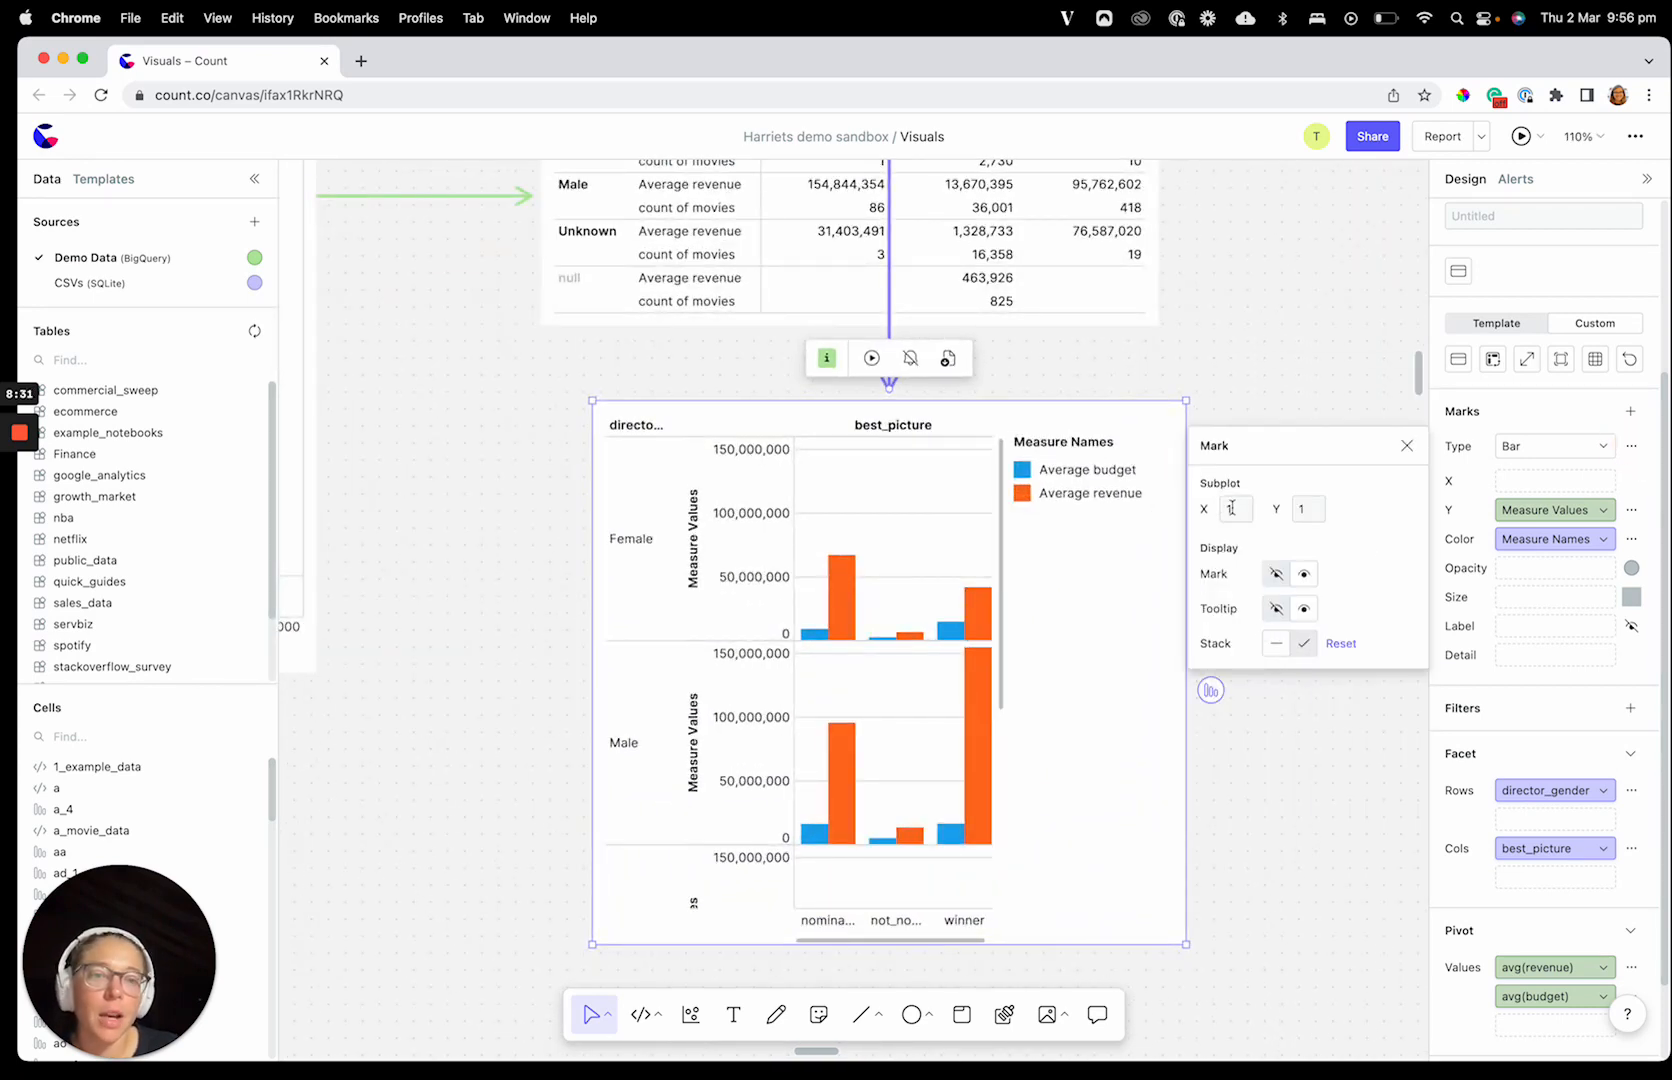
pyautogui.scroll(-8, 586, 702)
pyautogui.click(519, 802)
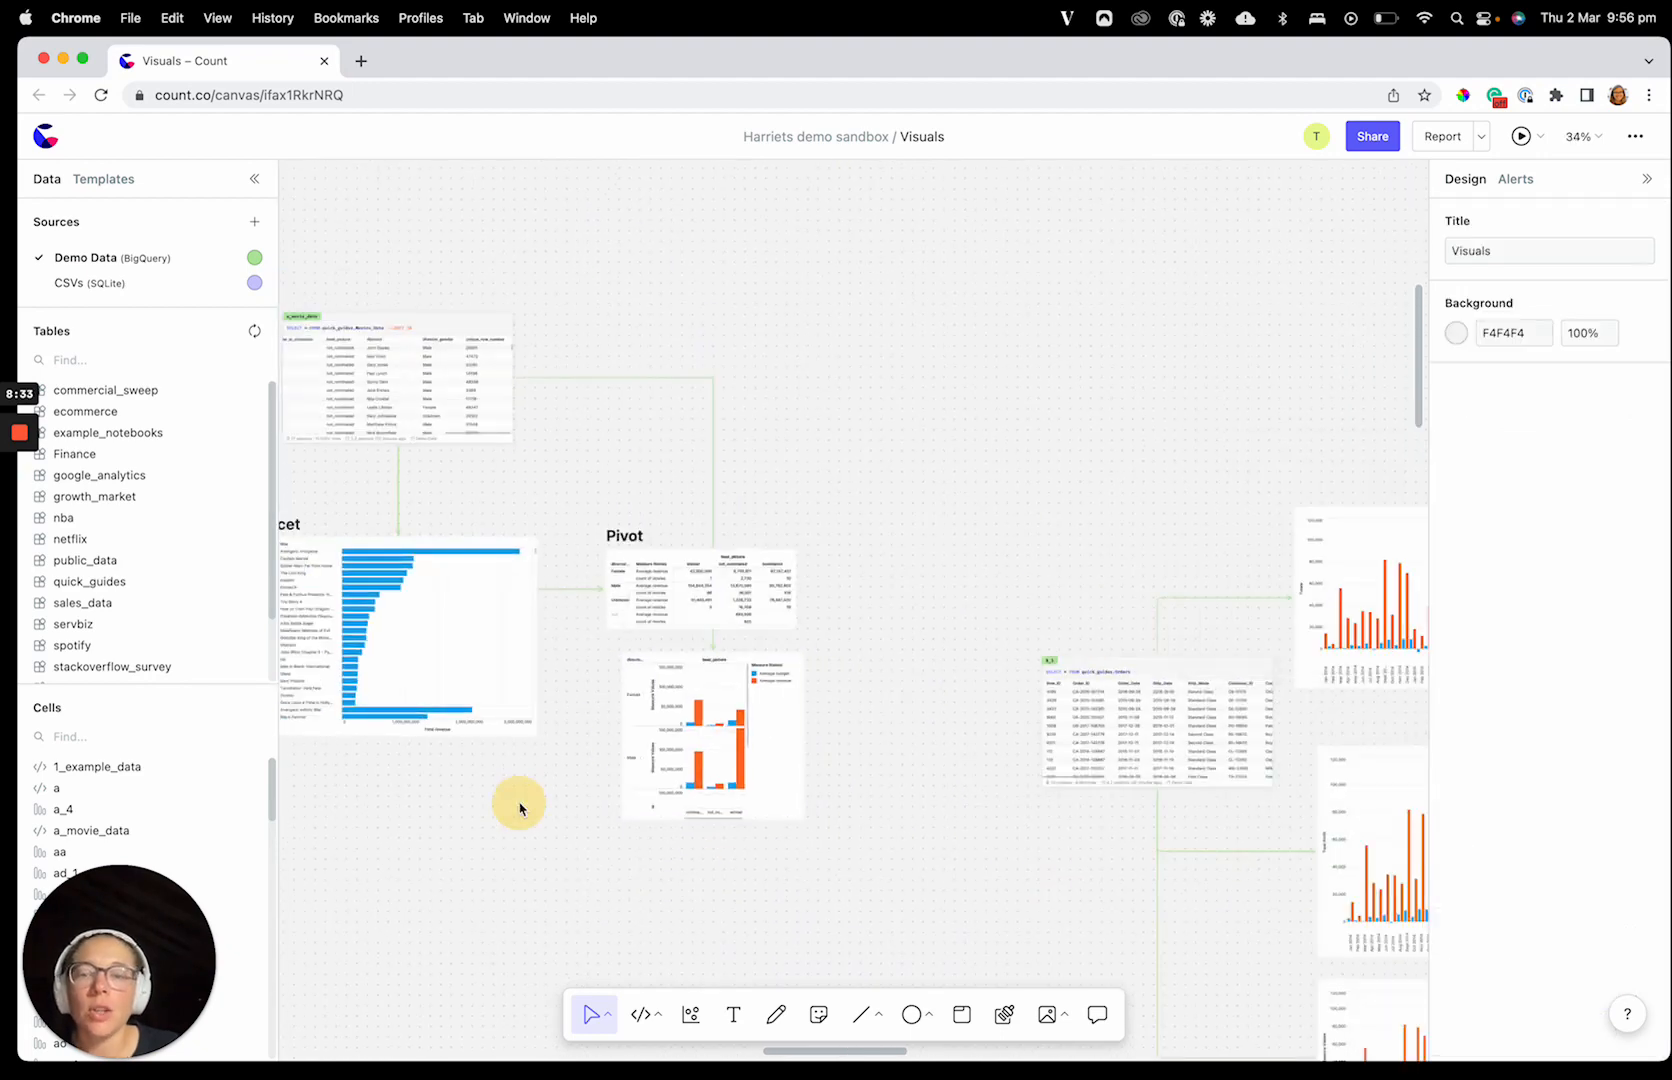
# Step: Set the type of the second mark in the Spotify Top 10 and Total Streams chart to Bar
pyautogui.hscroll(-20, 593, 798)
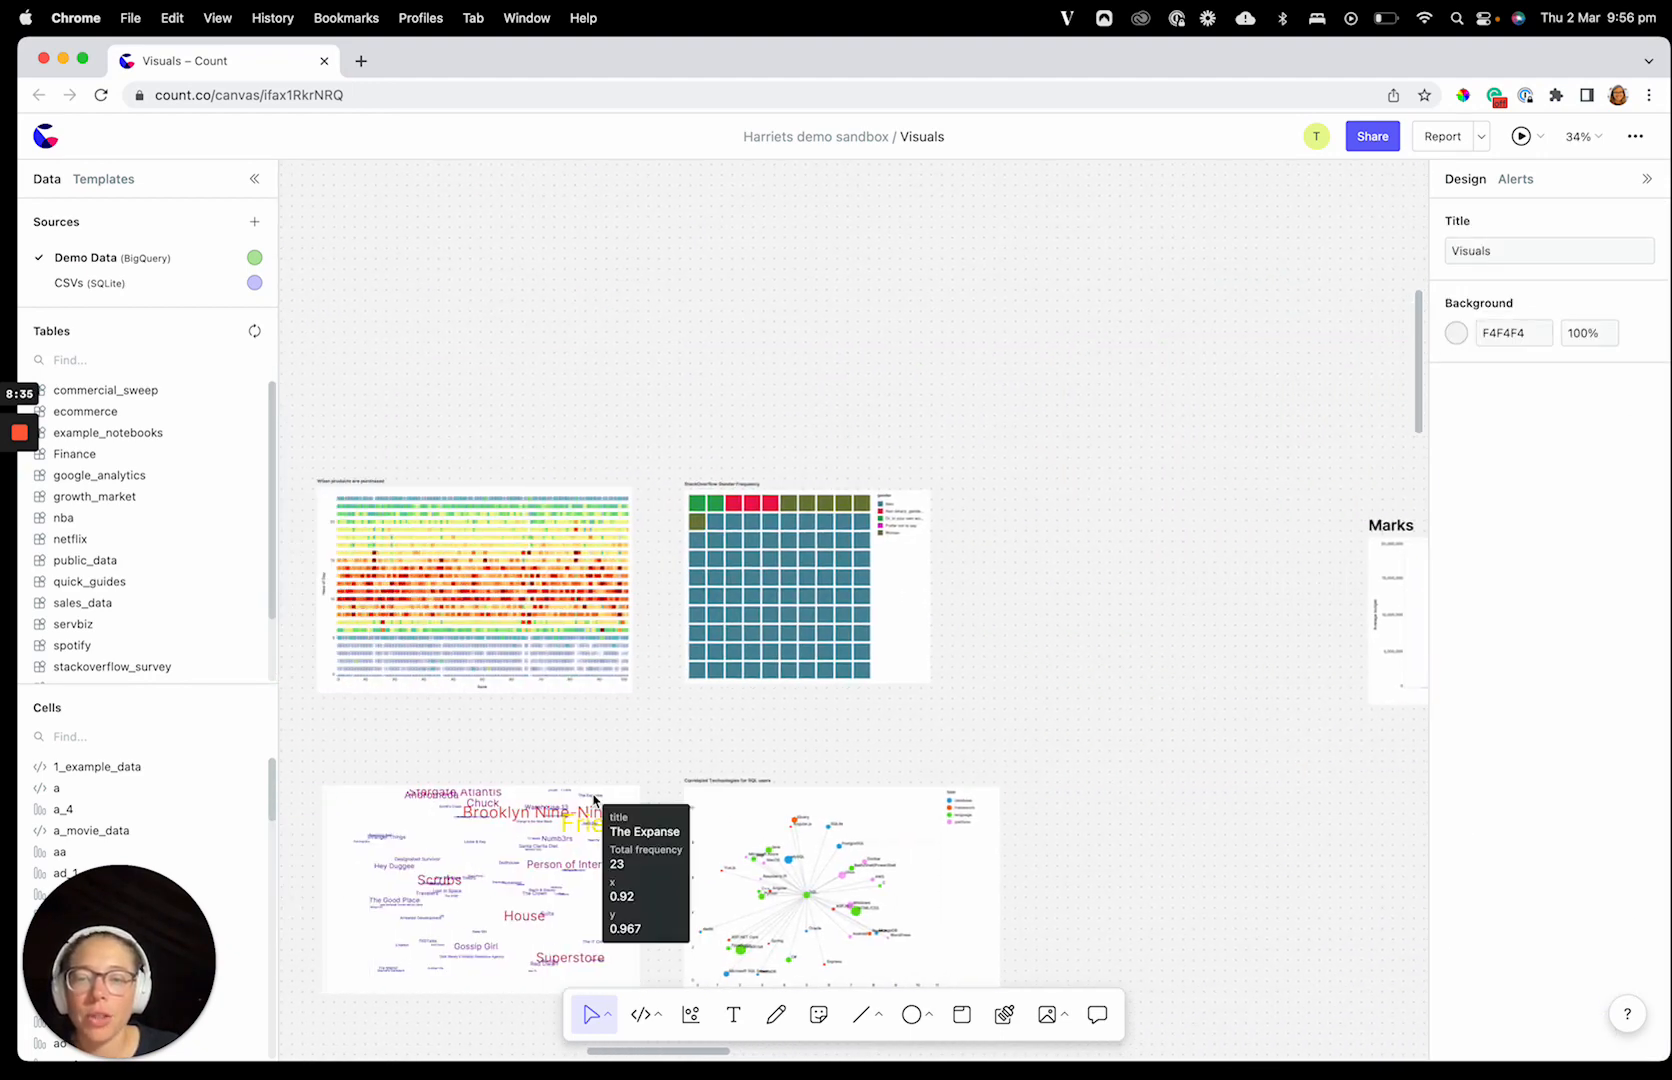
pyautogui.click(828, 740)
pyautogui.scroll(8, 829, 742)
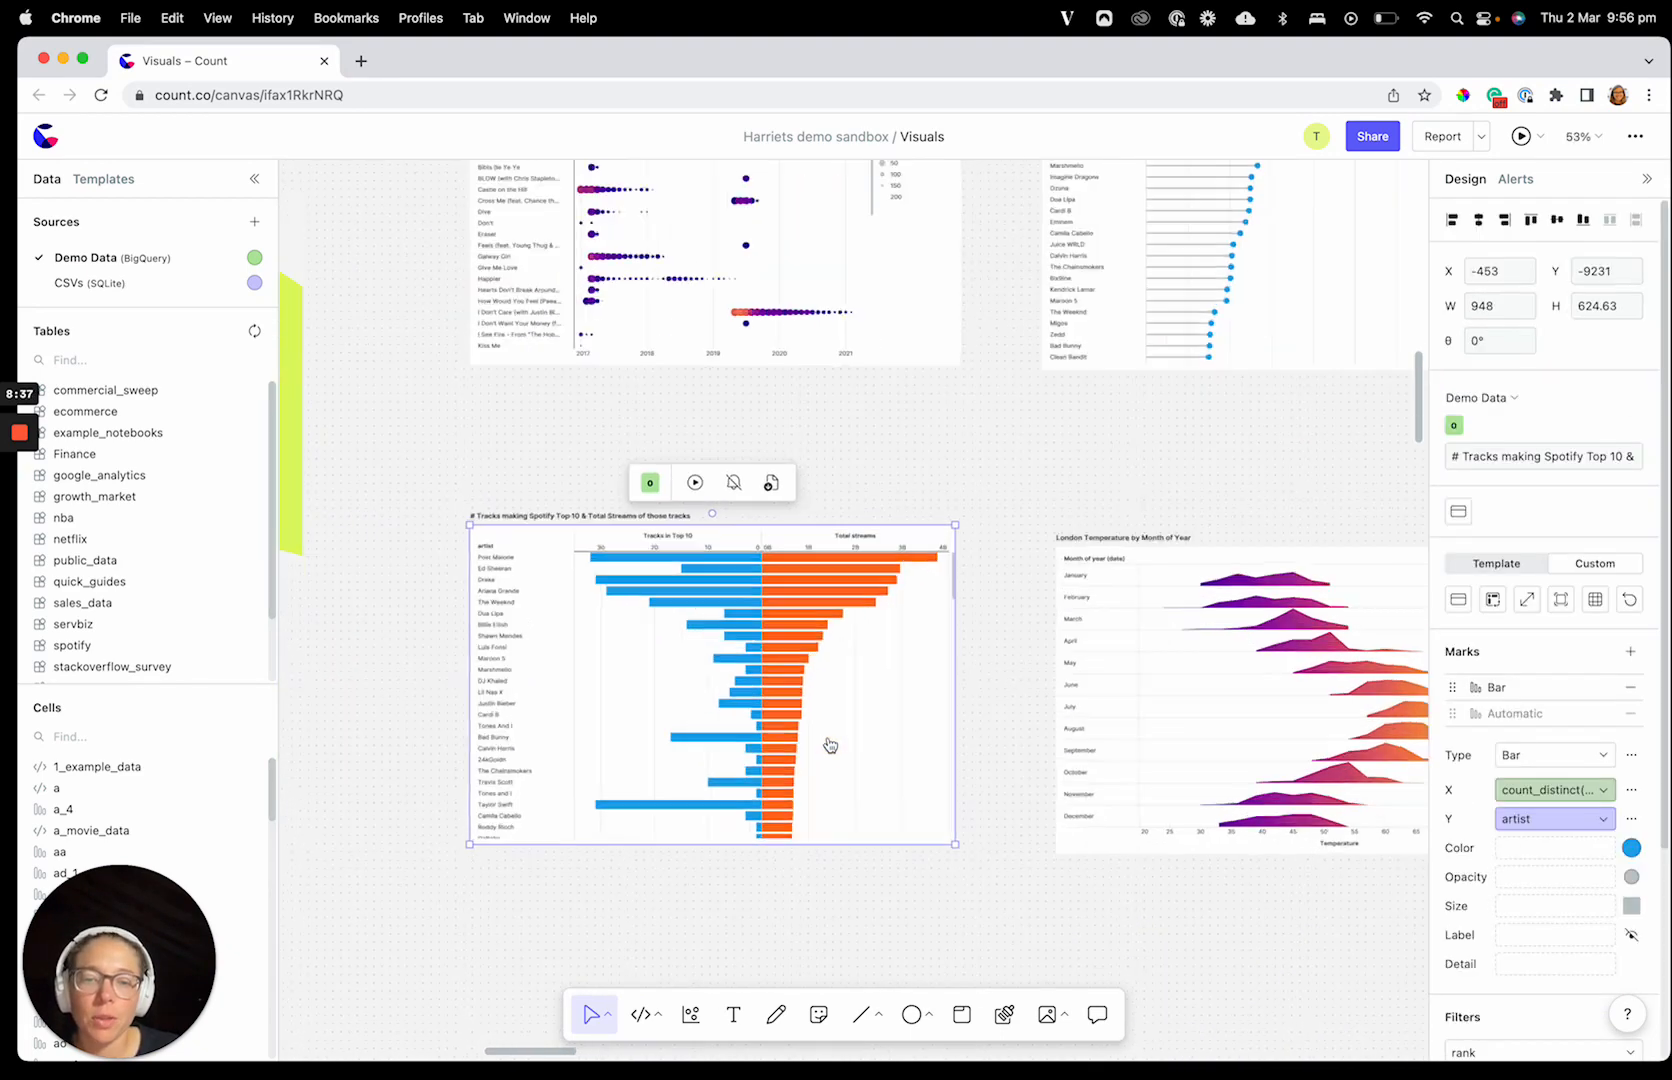
pyautogui.click(1515, 713)
pyautogui.click(1553, 755)
pyautogui.click(1527, 837)
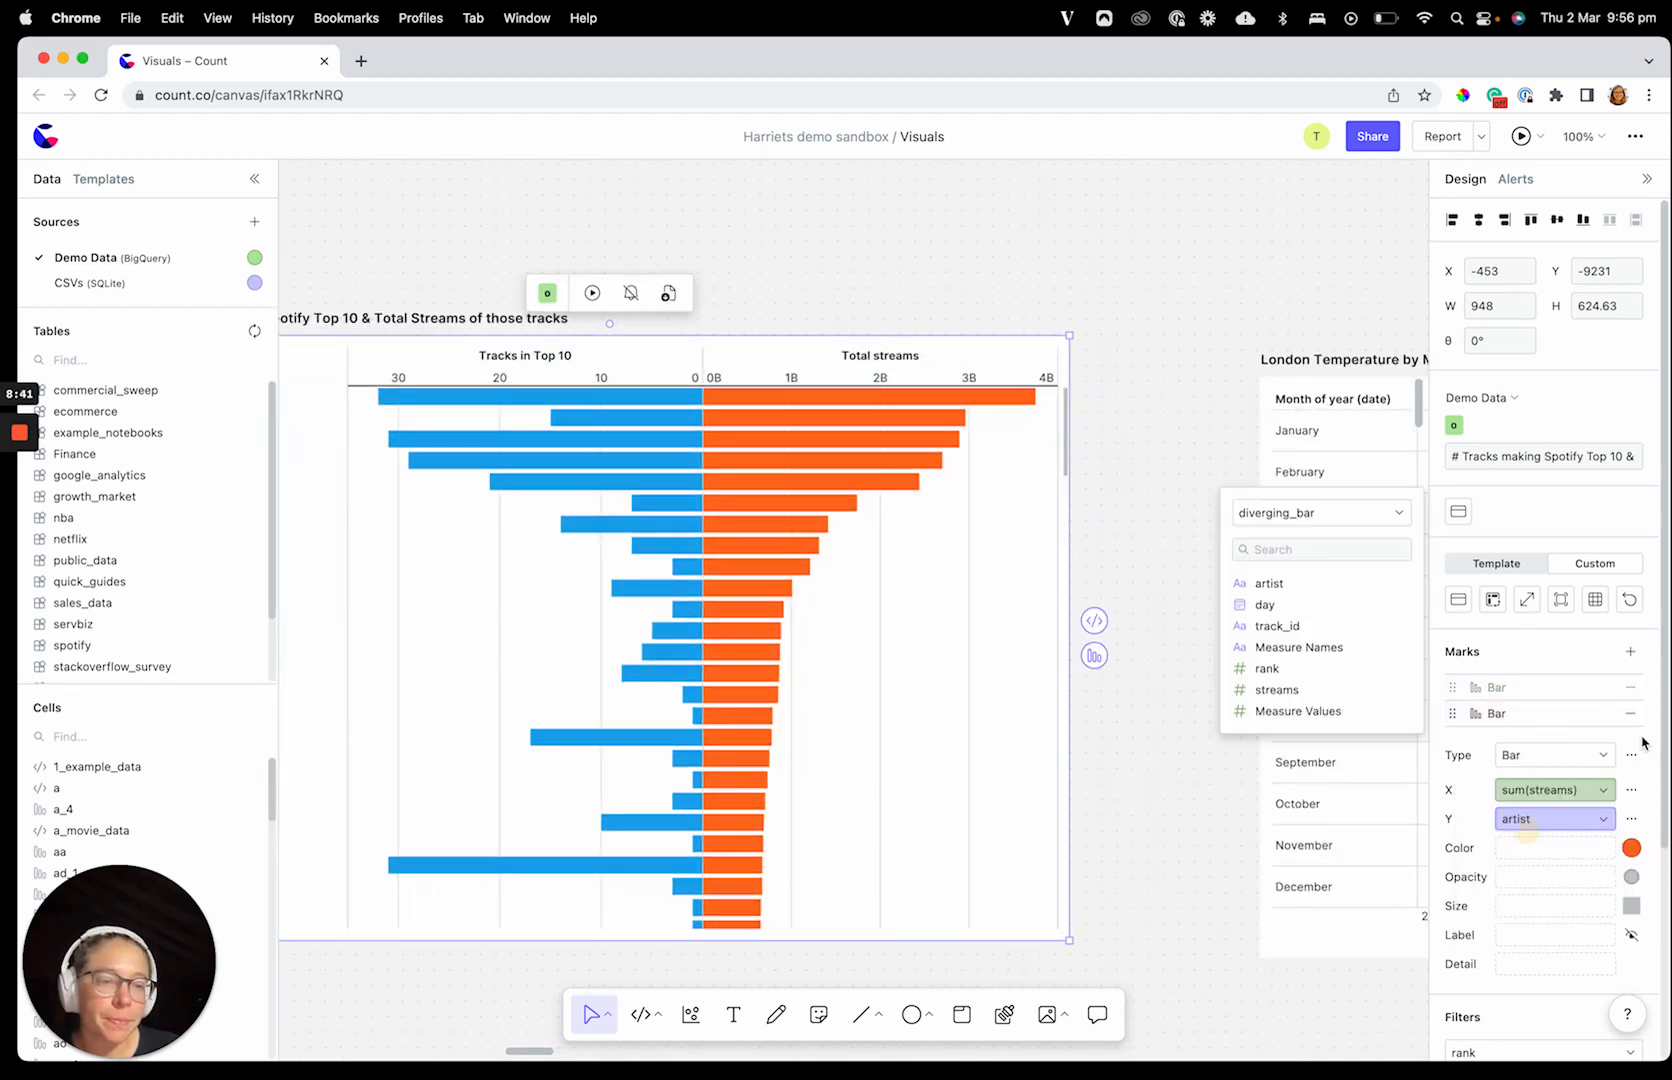
# Step: Compare the X and Y subplot settings of the two bar marks in the Spotify chart, and view the whole chart
pyautogui.click(1631, 756)
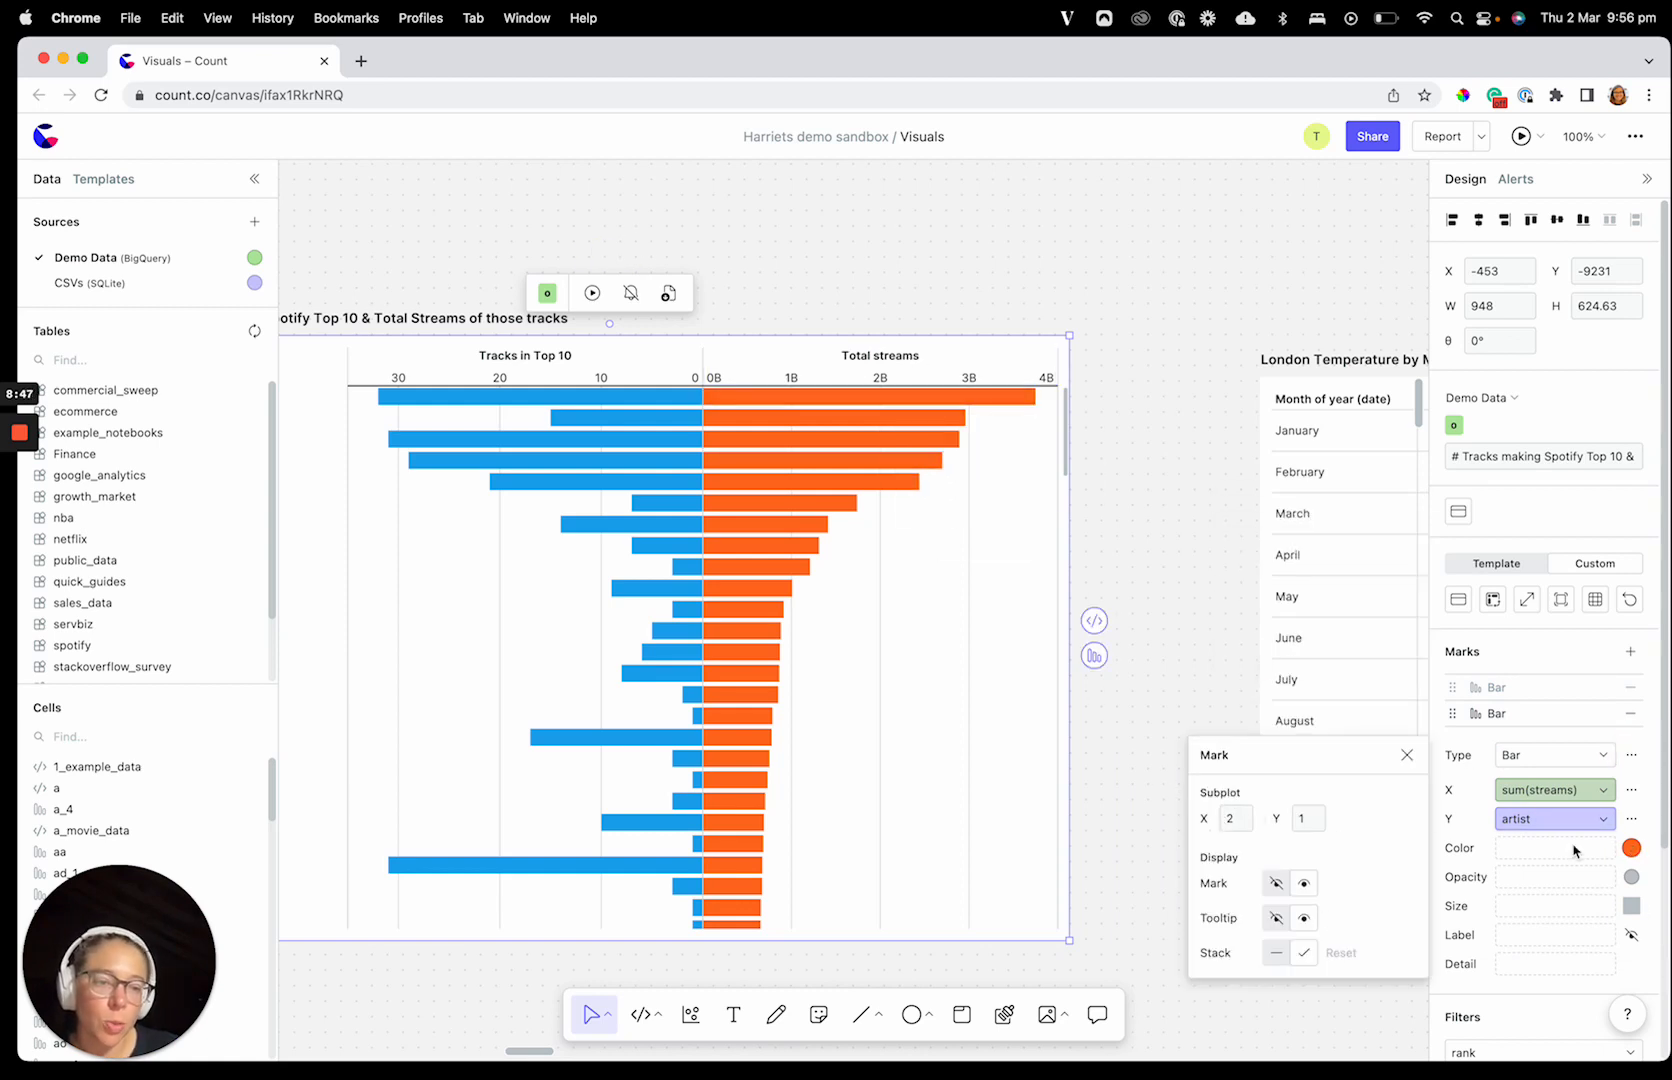
pyautogui.click(1519, 688)
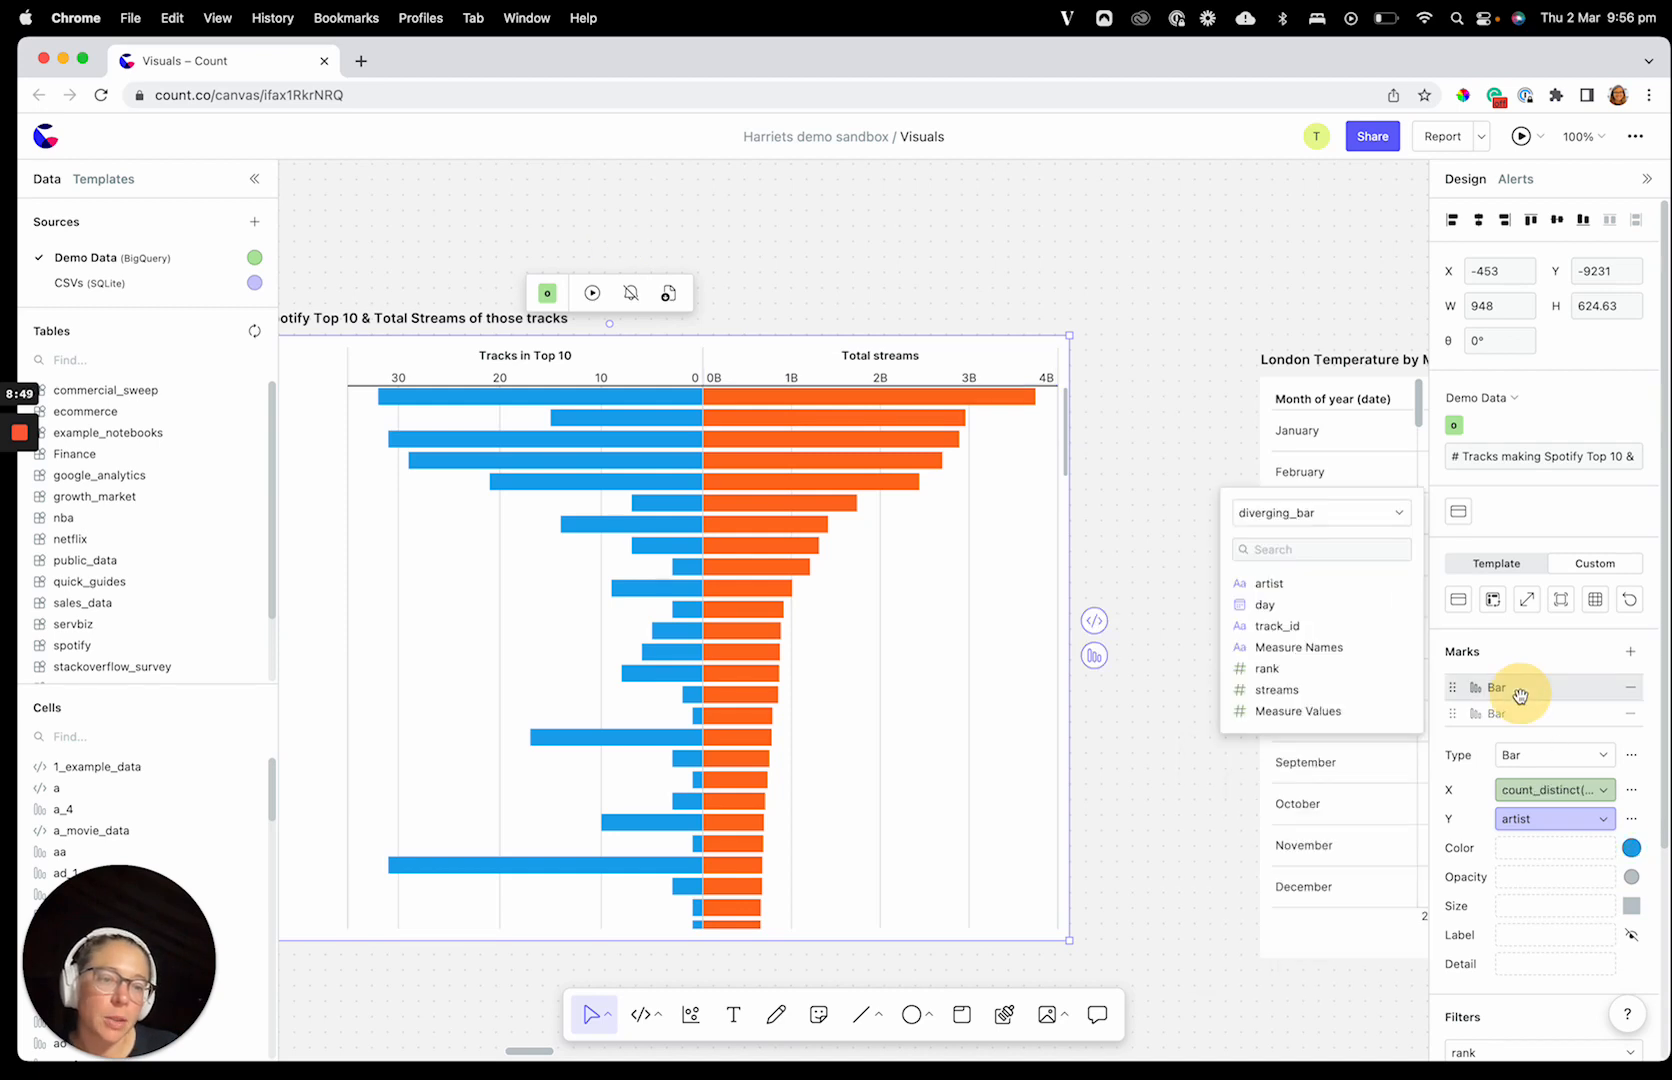
pyautogui.click(1631, 755)
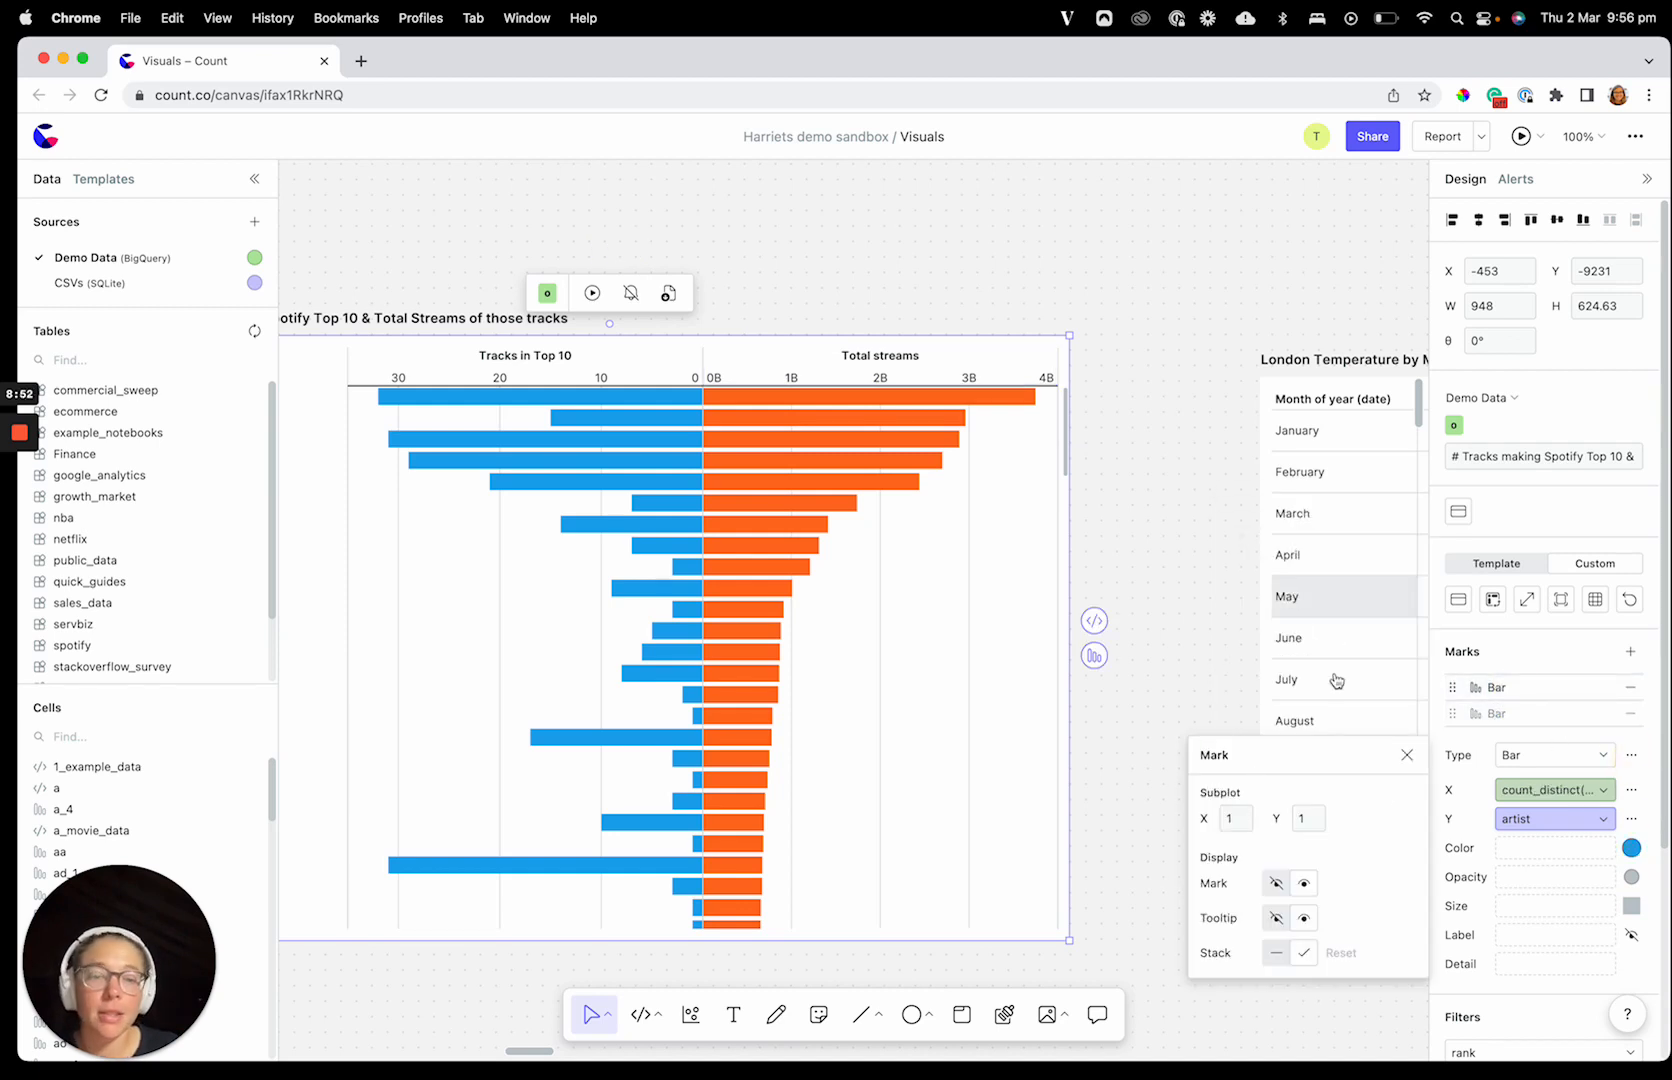
pyautogui.click(1208, 325)
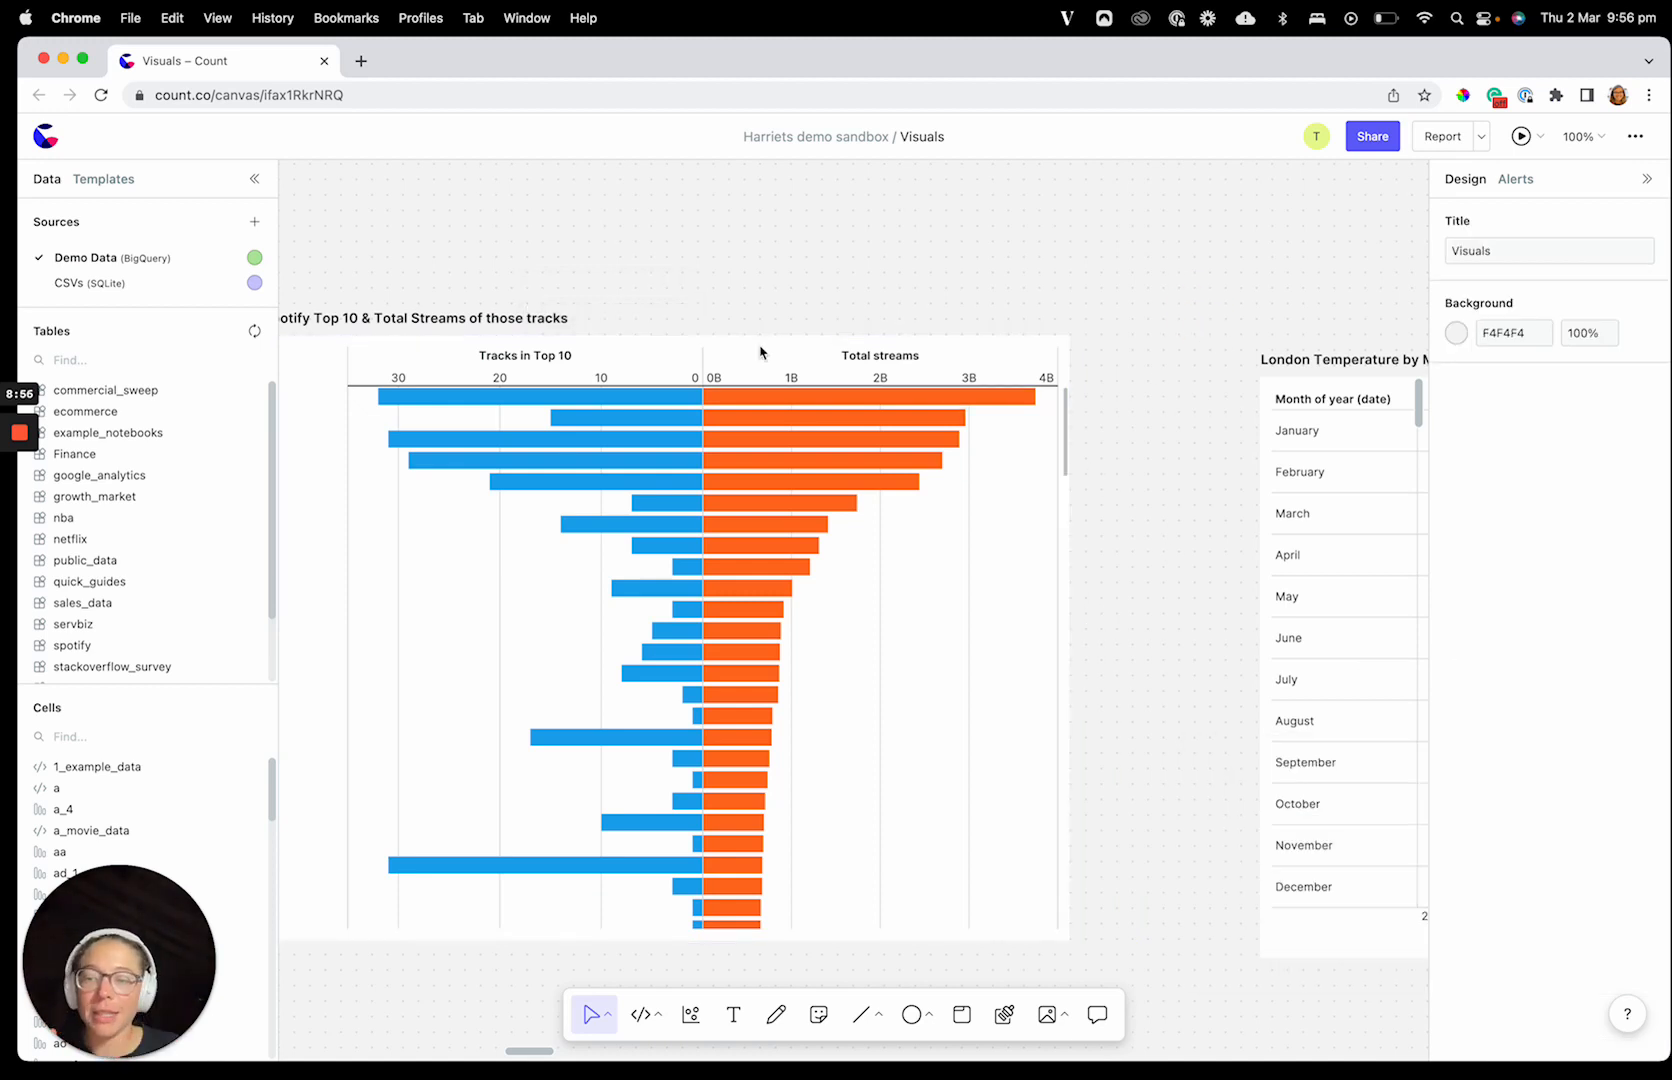
pyautogui.hscroll(-6, 399, 549)
pyautogui.scroll(-1, 336, 541)
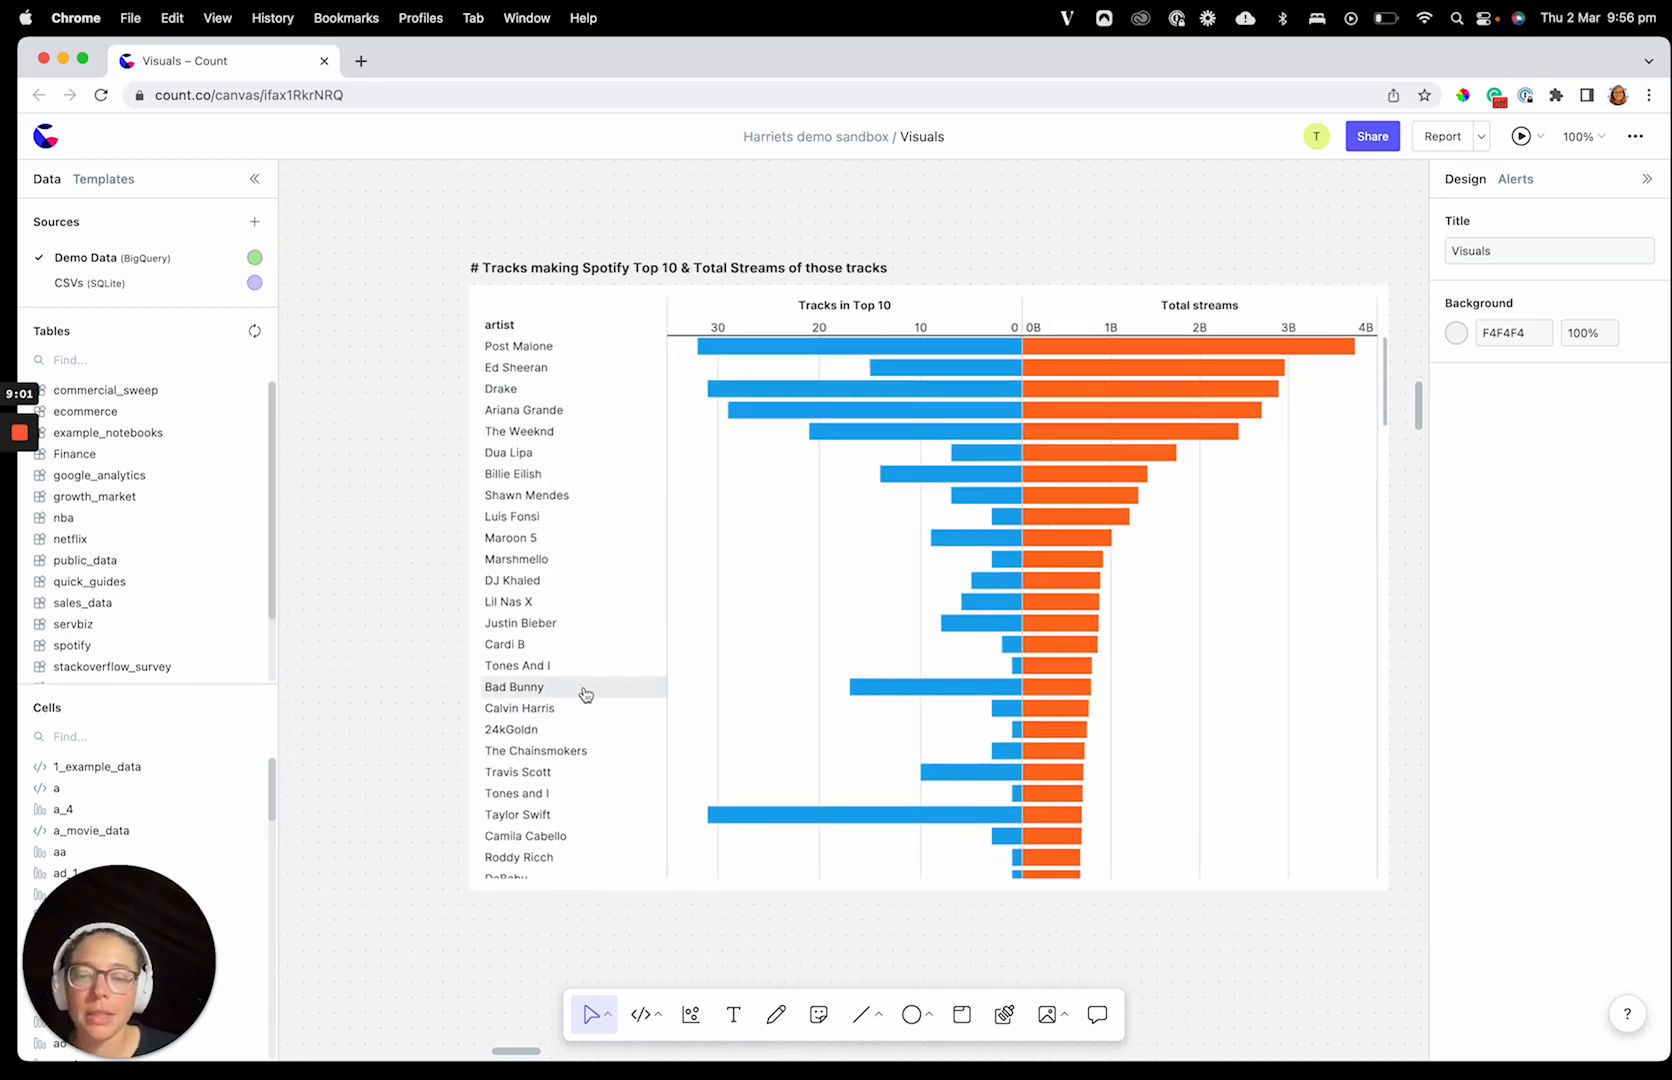
# Step: Review the Marks, Facet and Pivot visuals and select the Facet chart to examine its design settings
pyautogui.keyDown('ctrl'); pyautogui.scroll(-10, 586, 694); pyautogui.keyUp('ctrl')
pyautogui.hscroll(10, 619, 701)
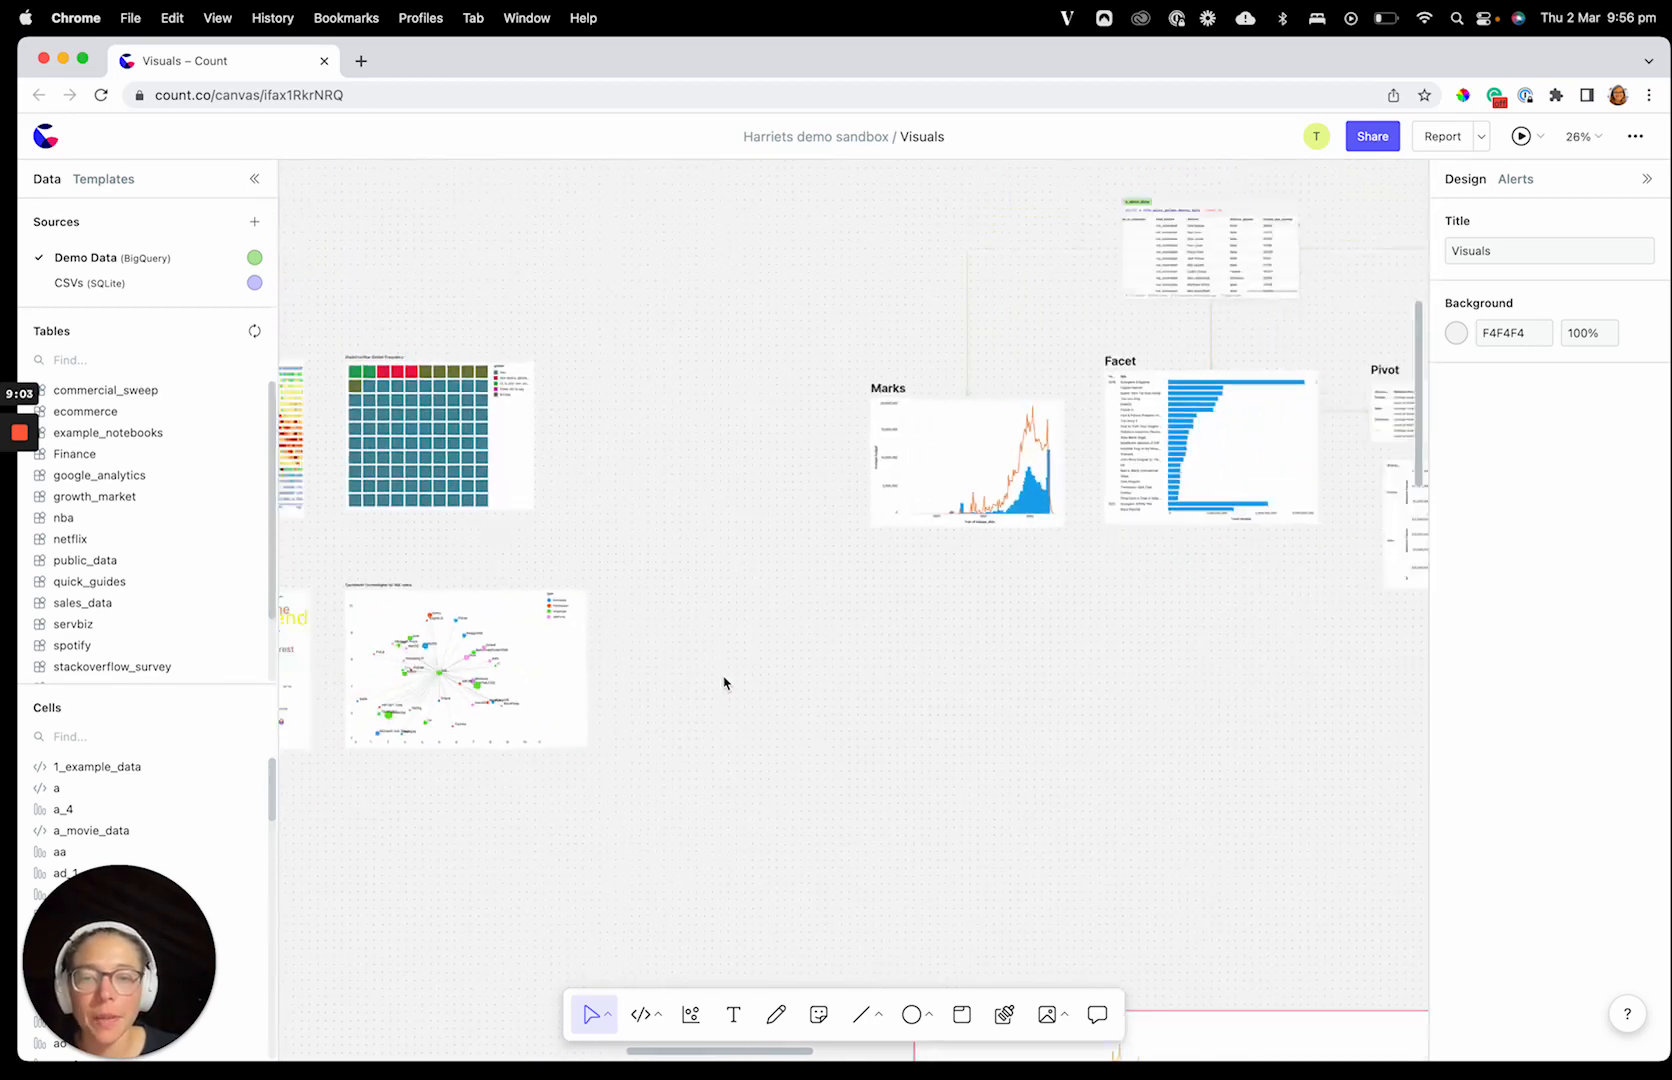
pyautogui.hscroll(5, 724, 683)
pyautogui.scroll(2, 724, 683)
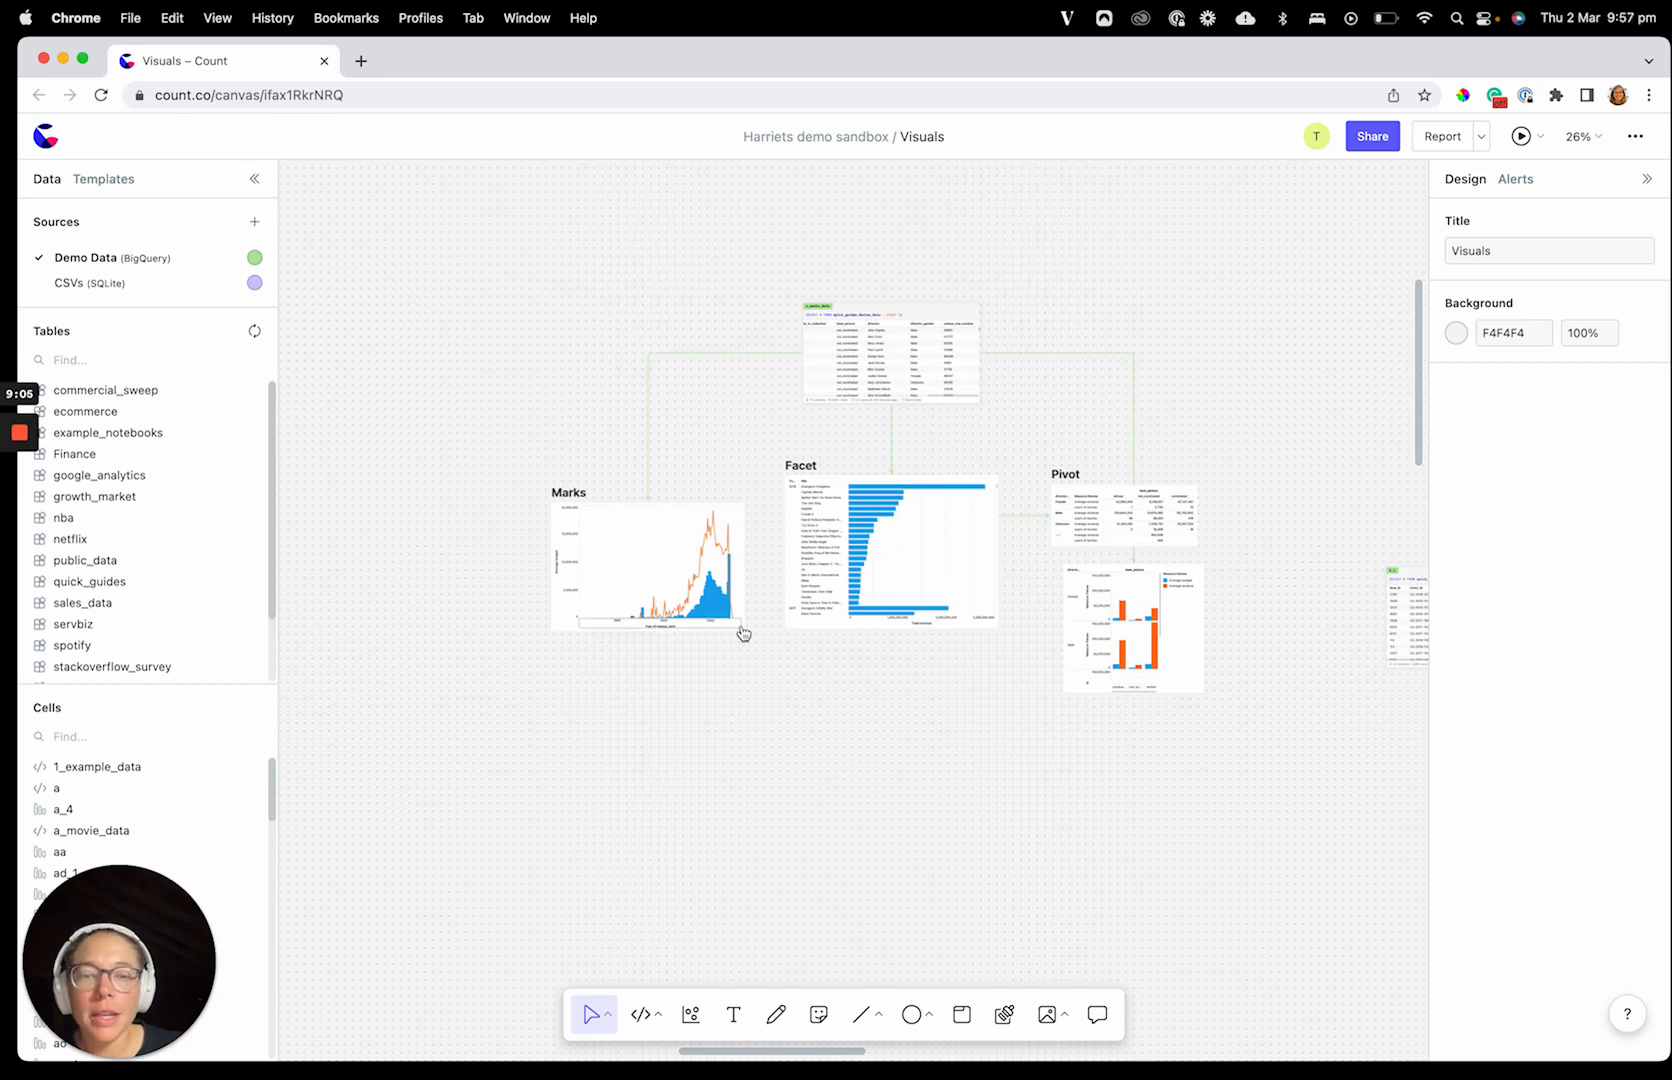
pyautogui.keyDown('ctrl'); pyautogui.scroll(3, 758, 720); pyautogui.keyUp('ctrl')
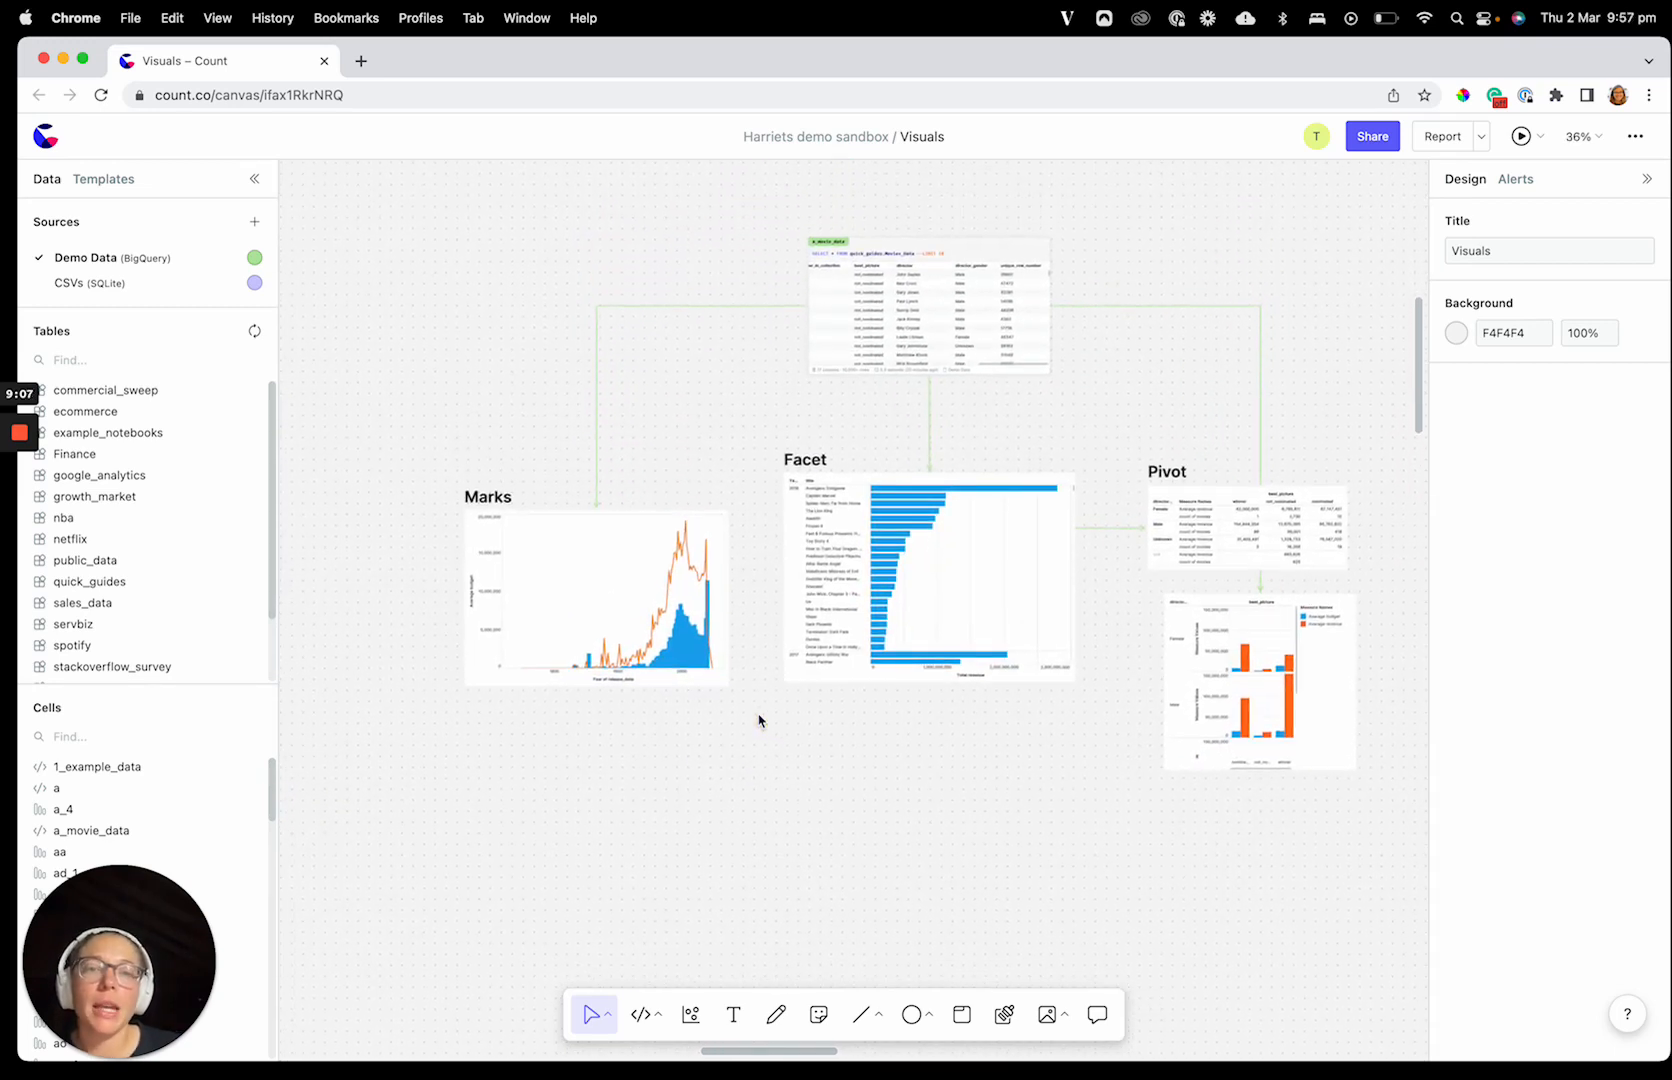
pyautogui.click(928, 545)
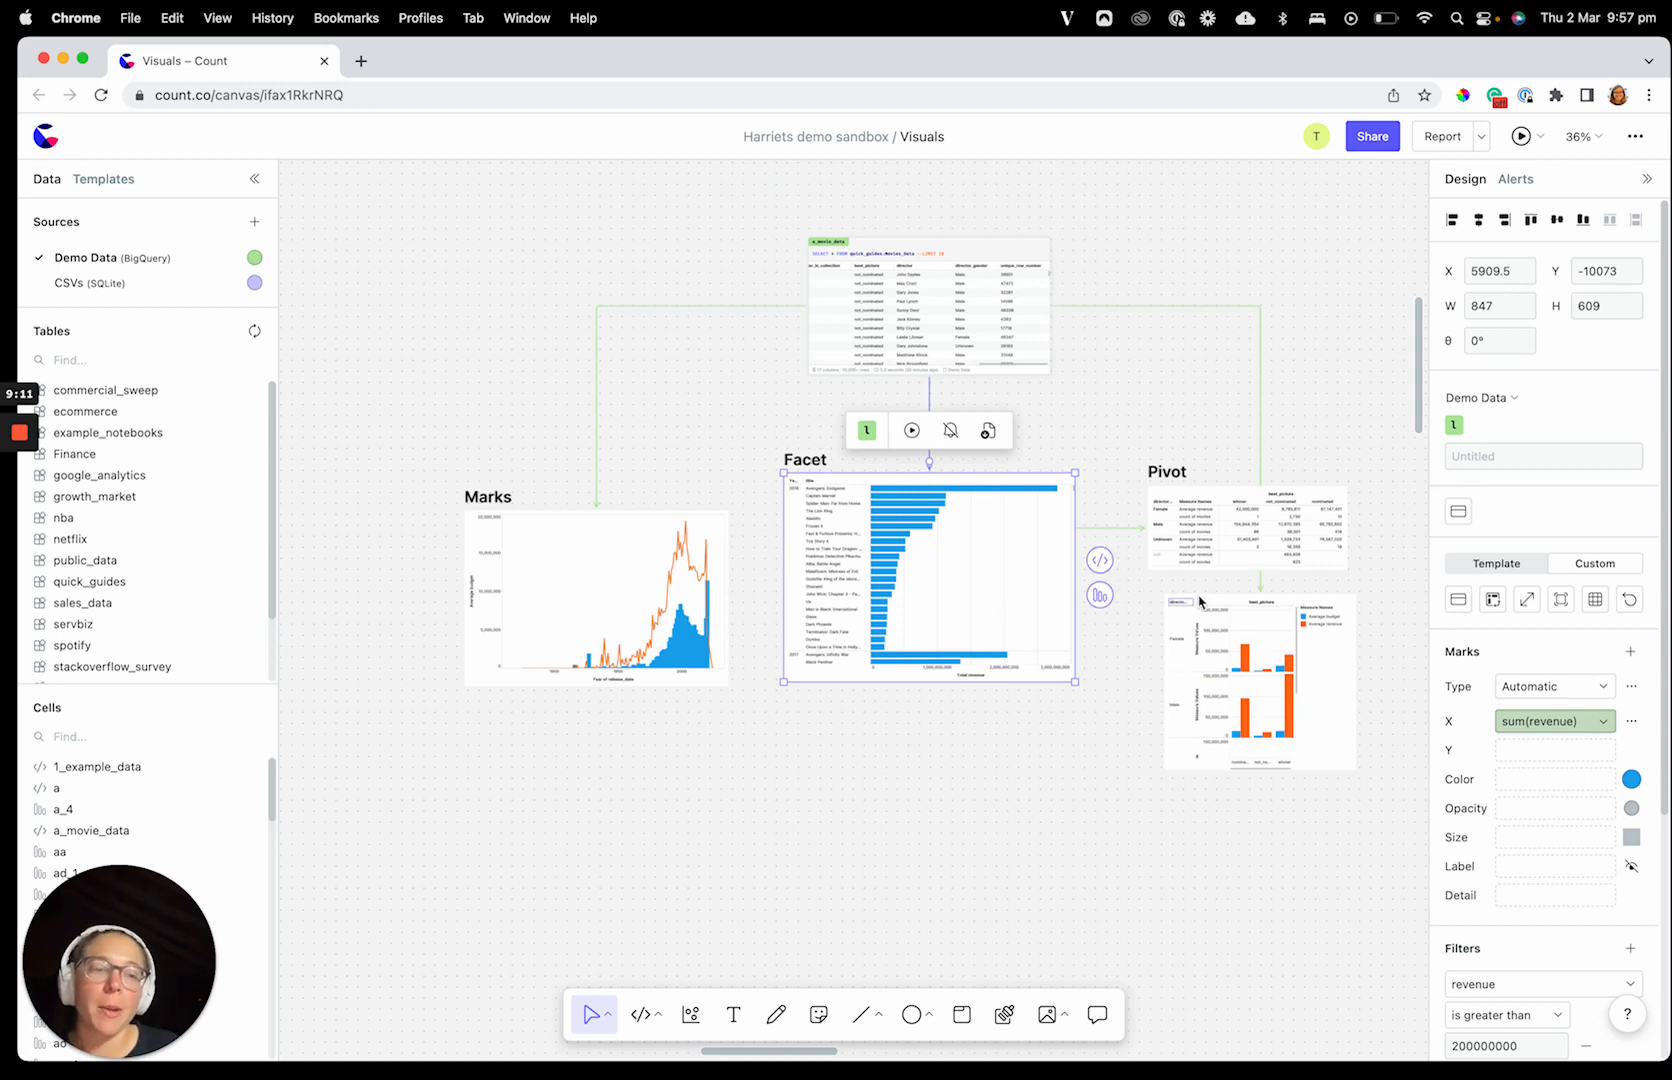
pyautogui.click(1548, 867)
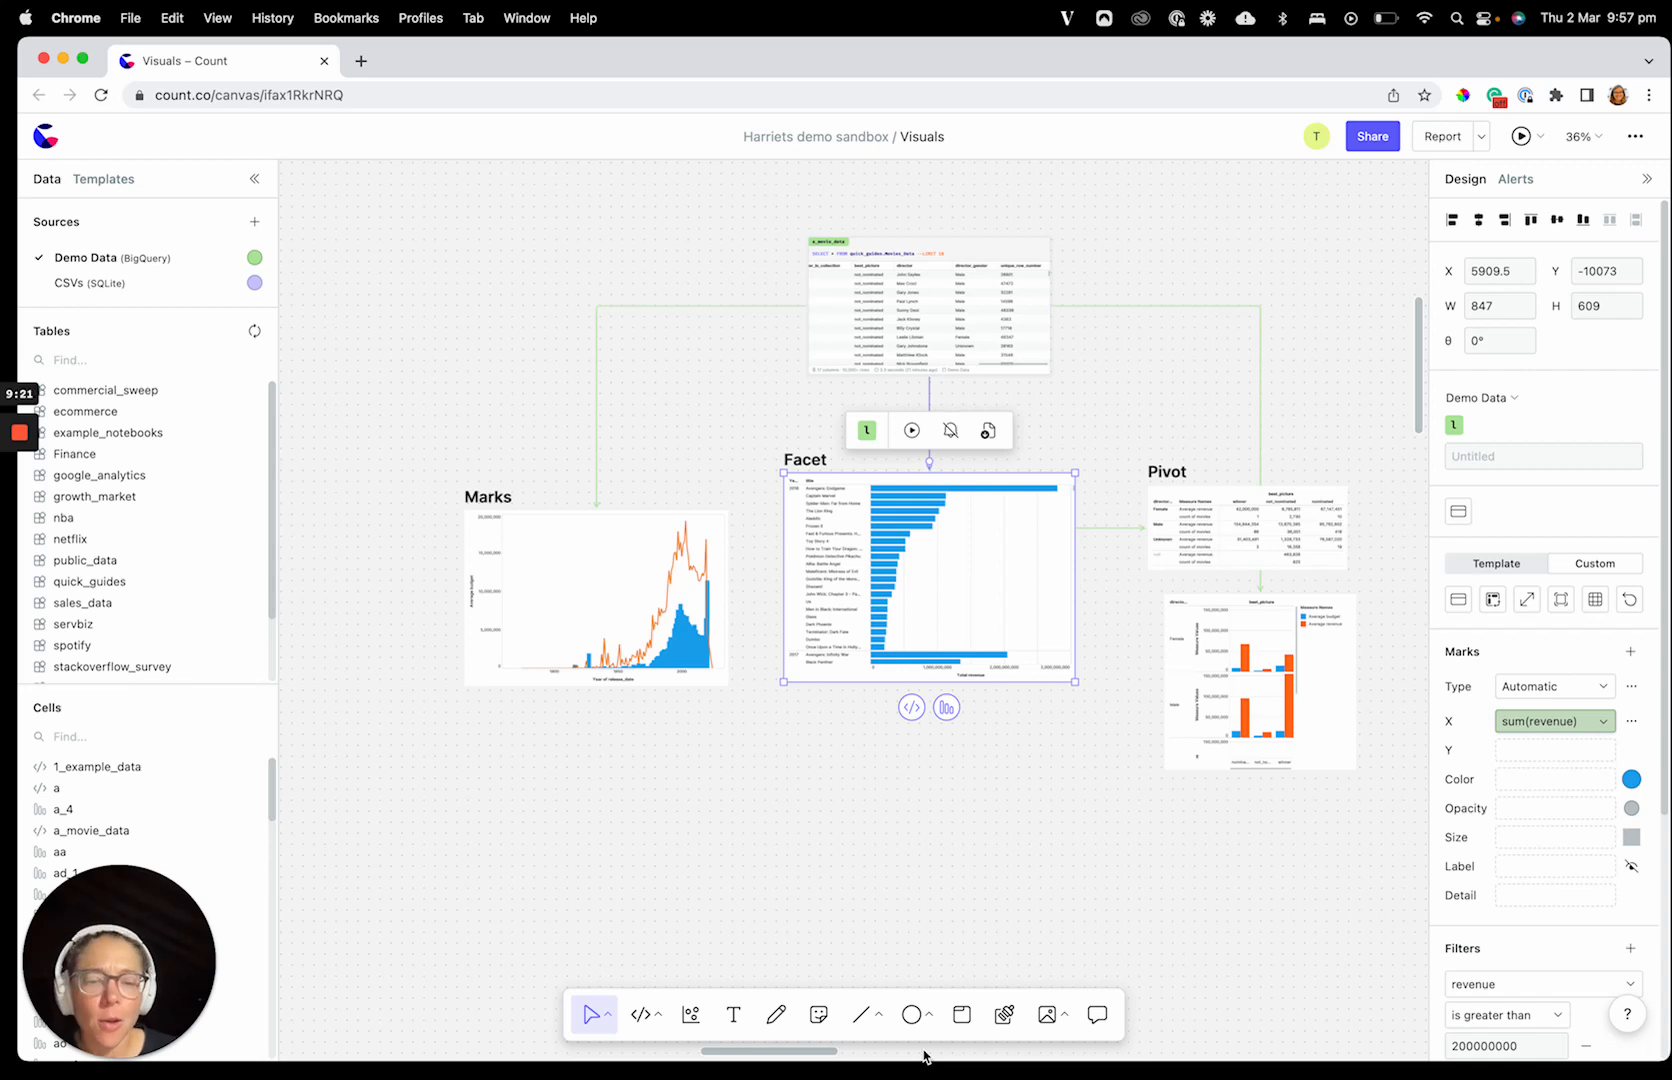
# Step: Look over the example visuals again, including the Spotify, London temperature and word cloud charts
pyautogui.hscroll(-2, 750, 870)
pyautogui.scroll(2, 750, 870)
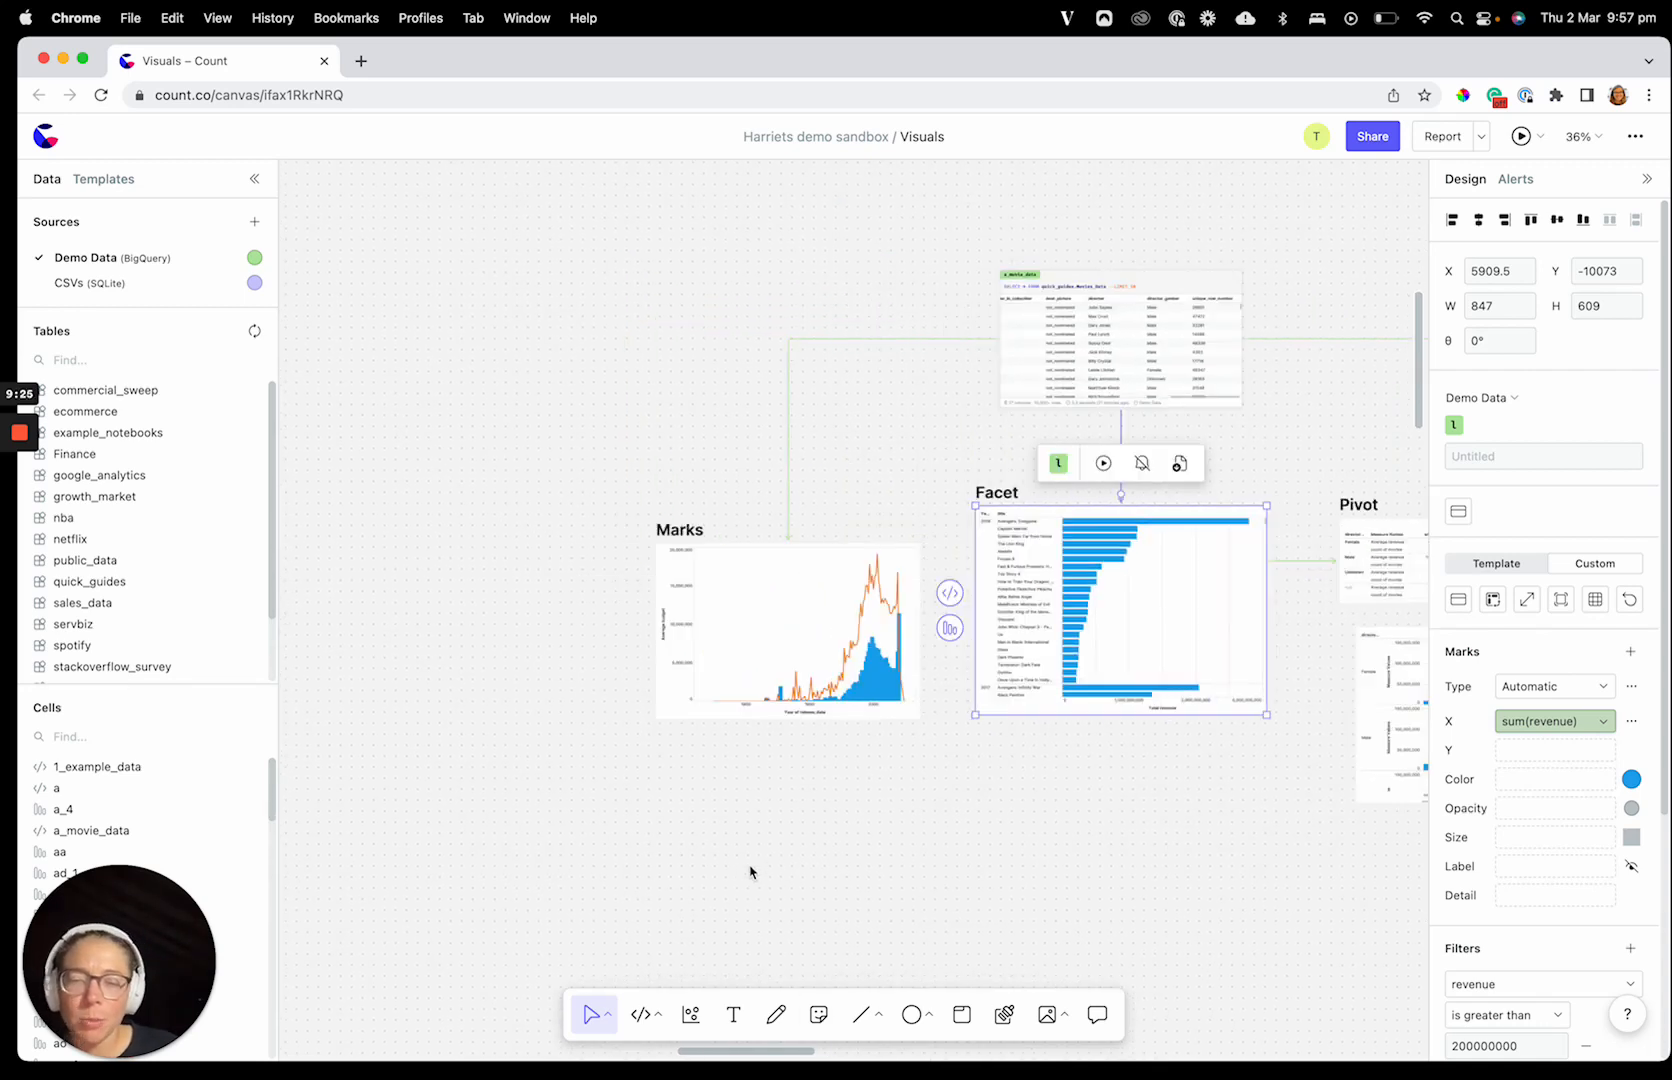
pyautogui.hscroll(-15, 750, 870)
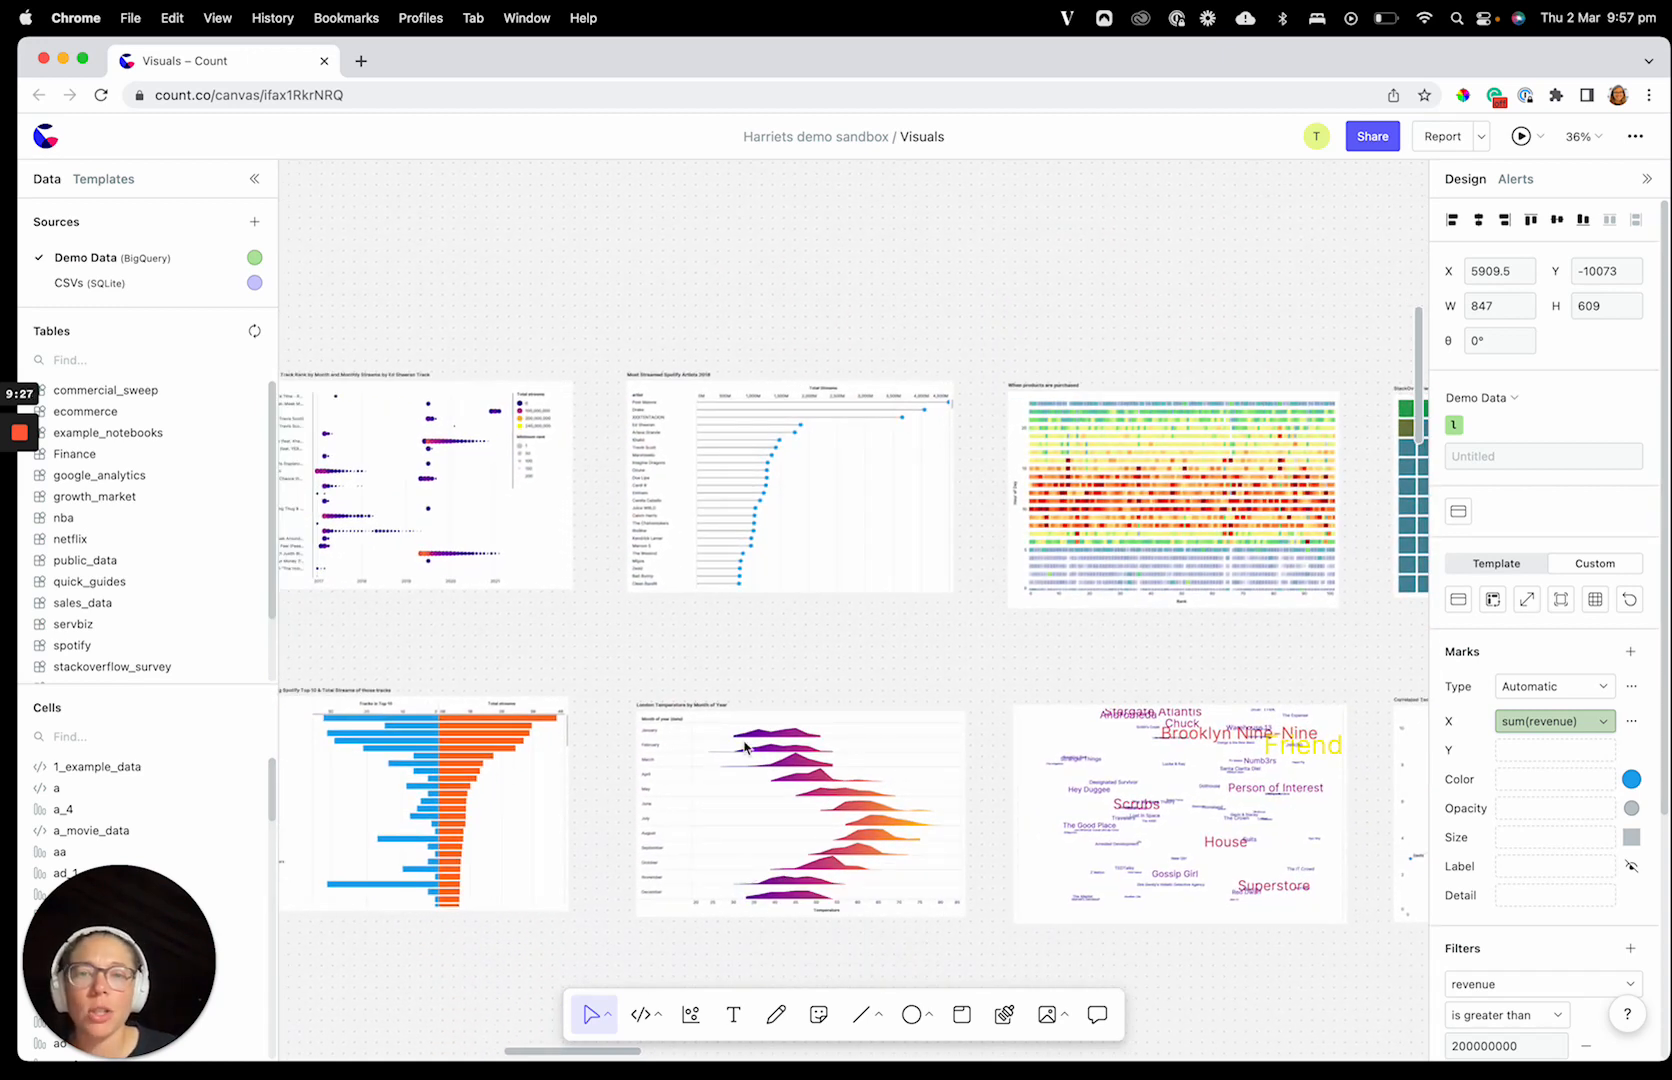